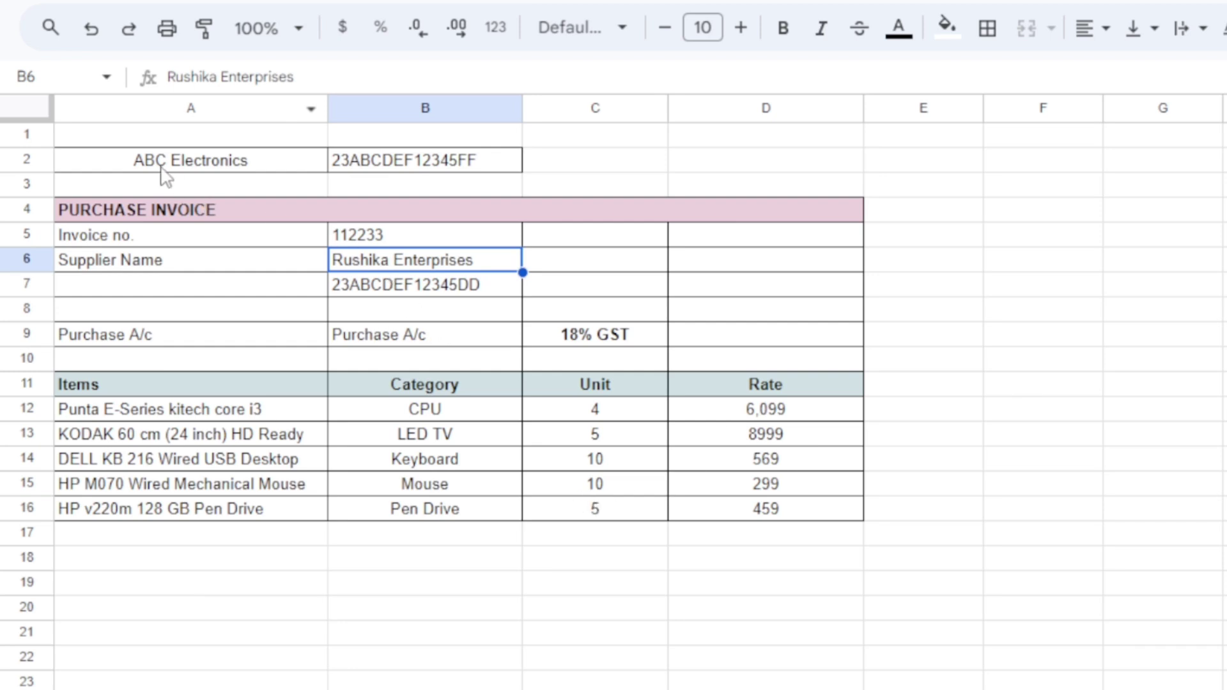
Copy the company name ABC Electronics from the purchase invoice sheet, then switch to TallyPrime and start creating a new company
{"action": "left_click", "coordinate": [262, 168]}
{"action": "triple_click", "coordinate": [242, 171]}
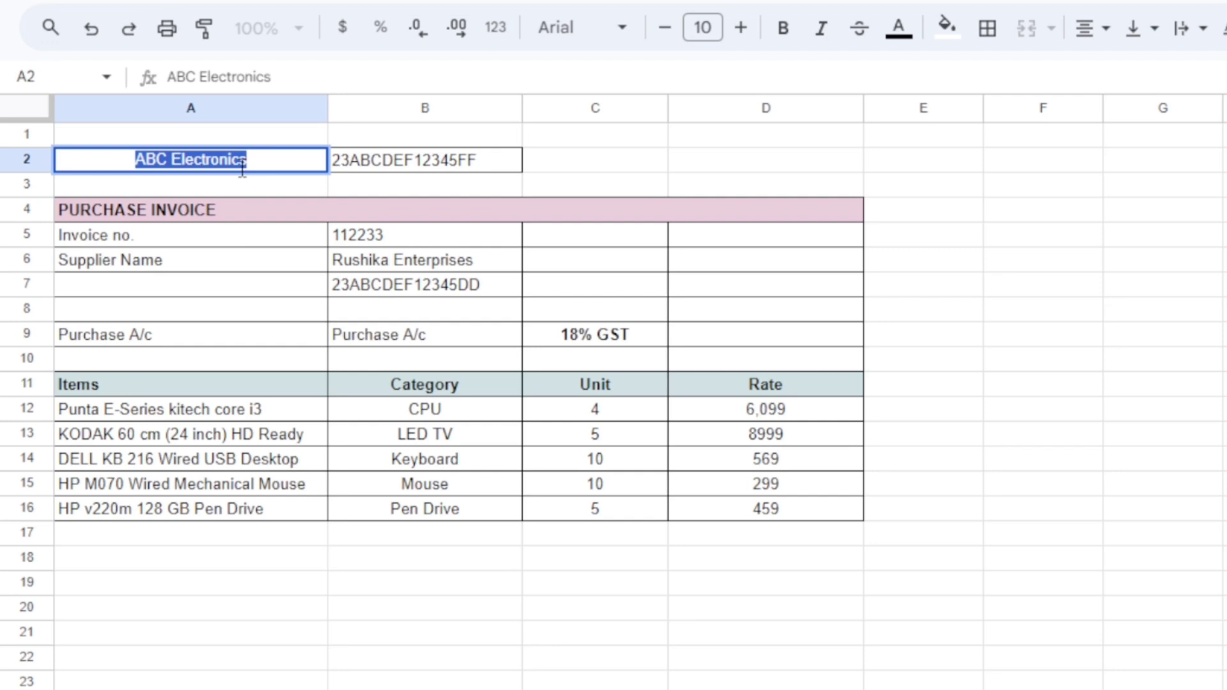
{"action": "left_click", "coordinate": [382, 675]}
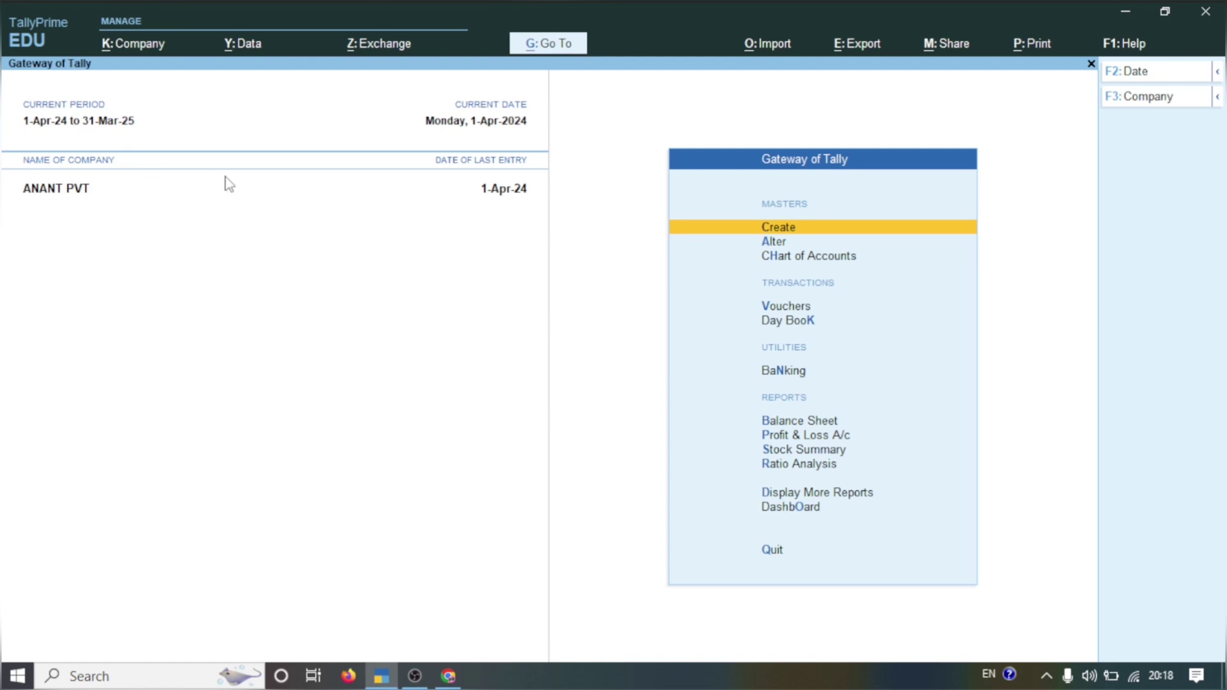
{"action": "key", "text": "alt+F3"}
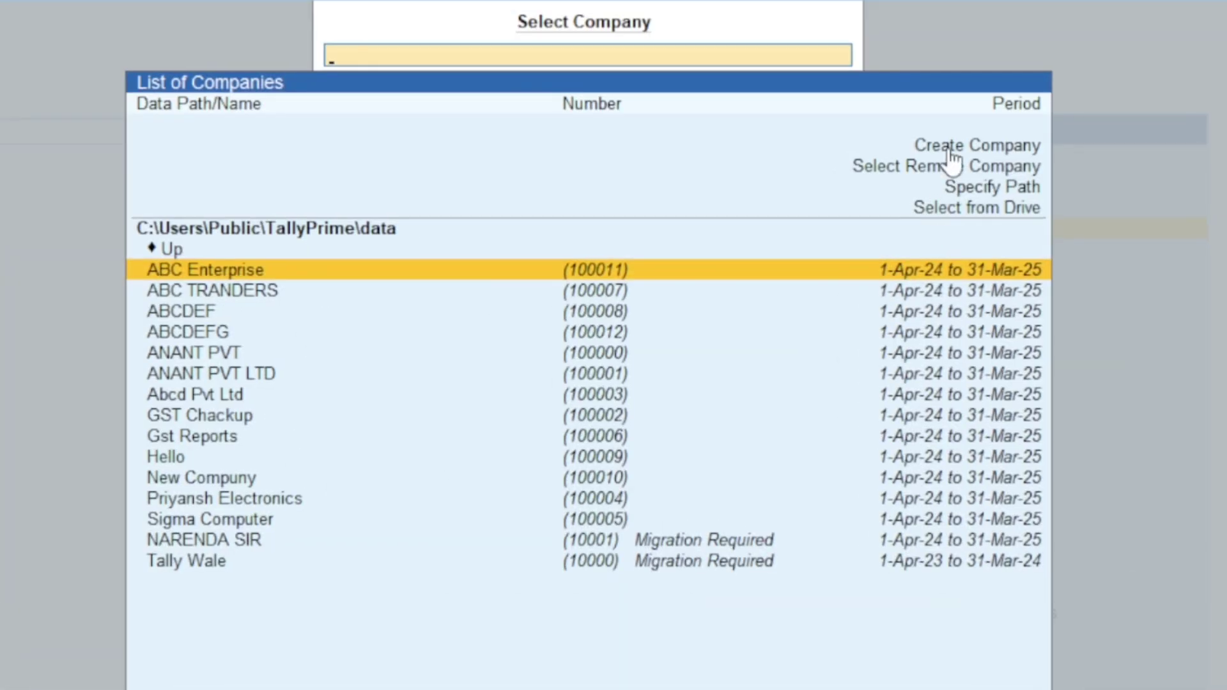
{"action": "left_click", "coordinate": [951, 150]}
{"action": "left_click", "coordinate": [948, 146]}
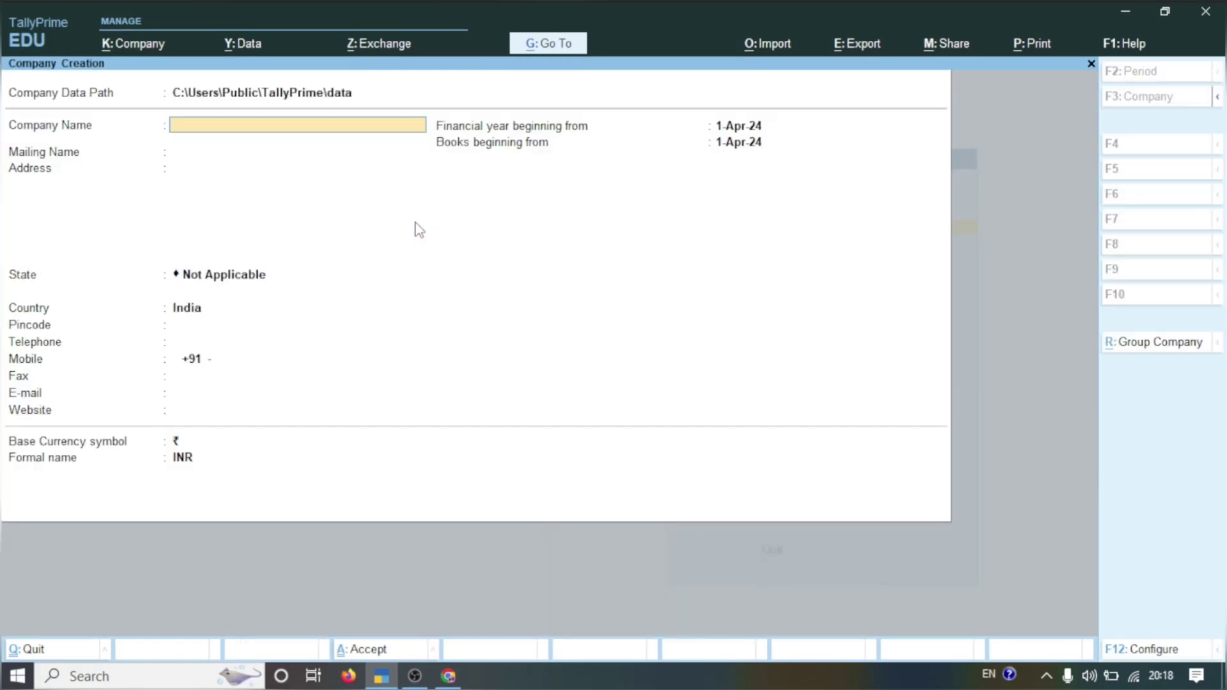
Name the new company ABC Electronics, leave the address empty and set its state to Madhya Pradesh
{"action": "type", "text": "ABC Electronics"}
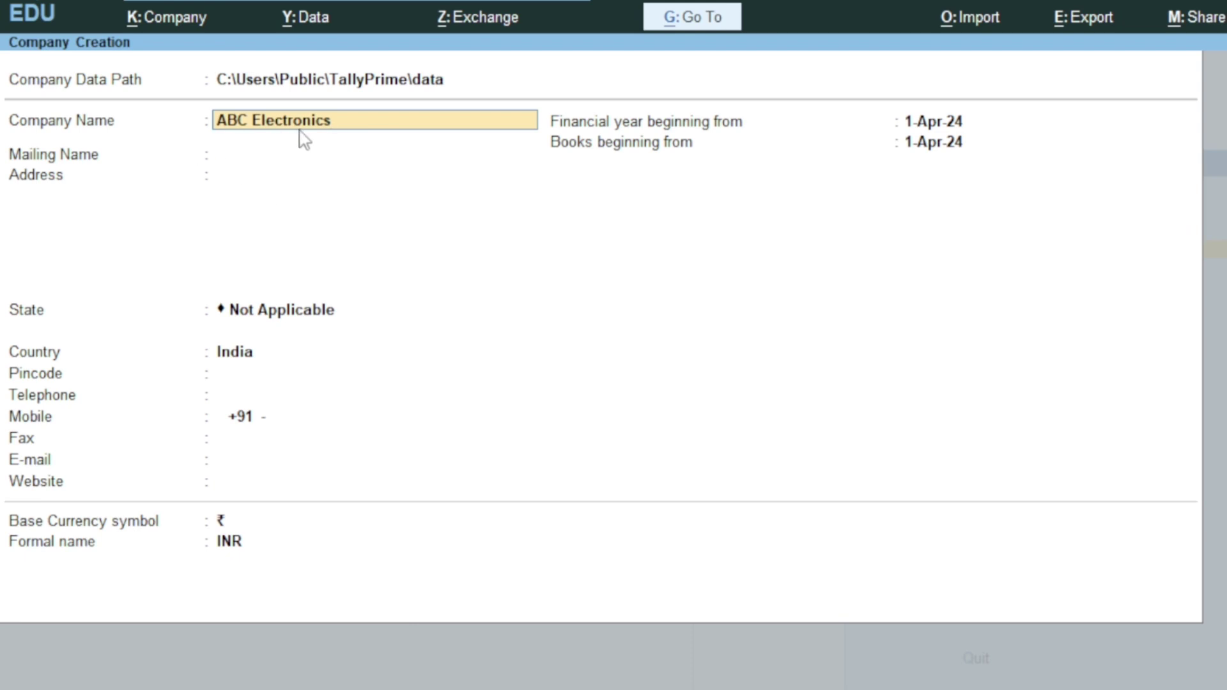
{"action": "key", "text": "Return"}
{"action": "key", "text": "Return"}
{"action": "key", "text": "Return"}
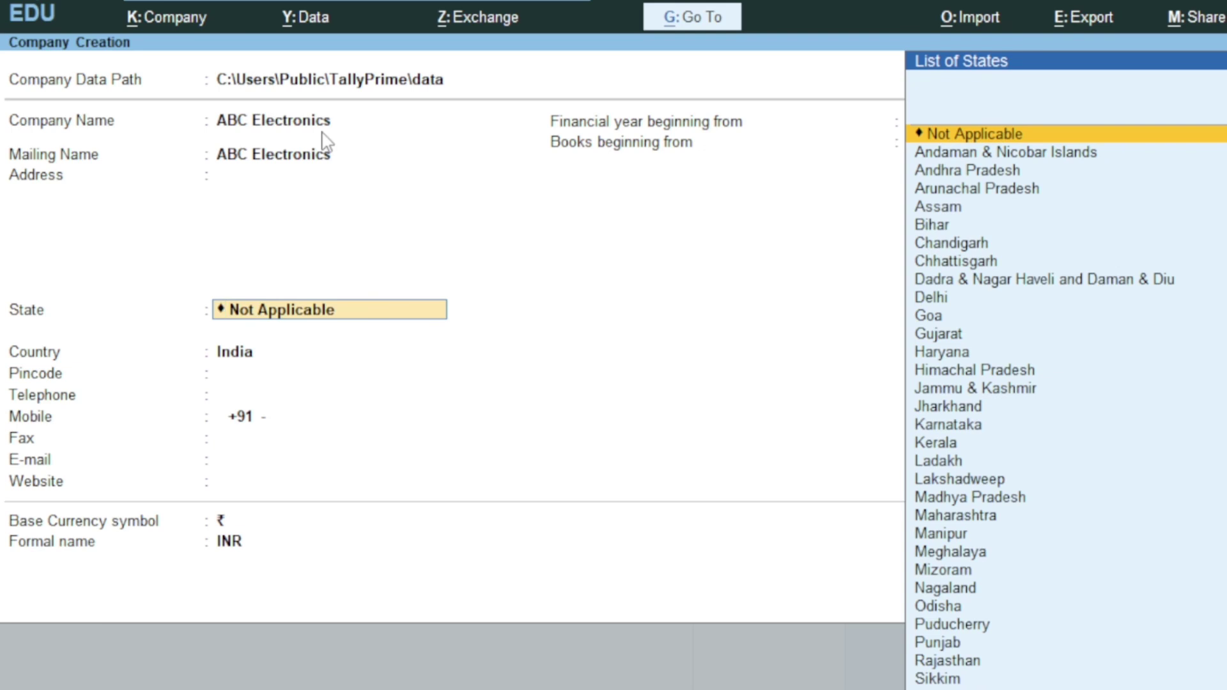
{"action": "type", "text": "Mad"}
{"action": "key", "text": "Return"}
{"action": "key", "text": "Return"}
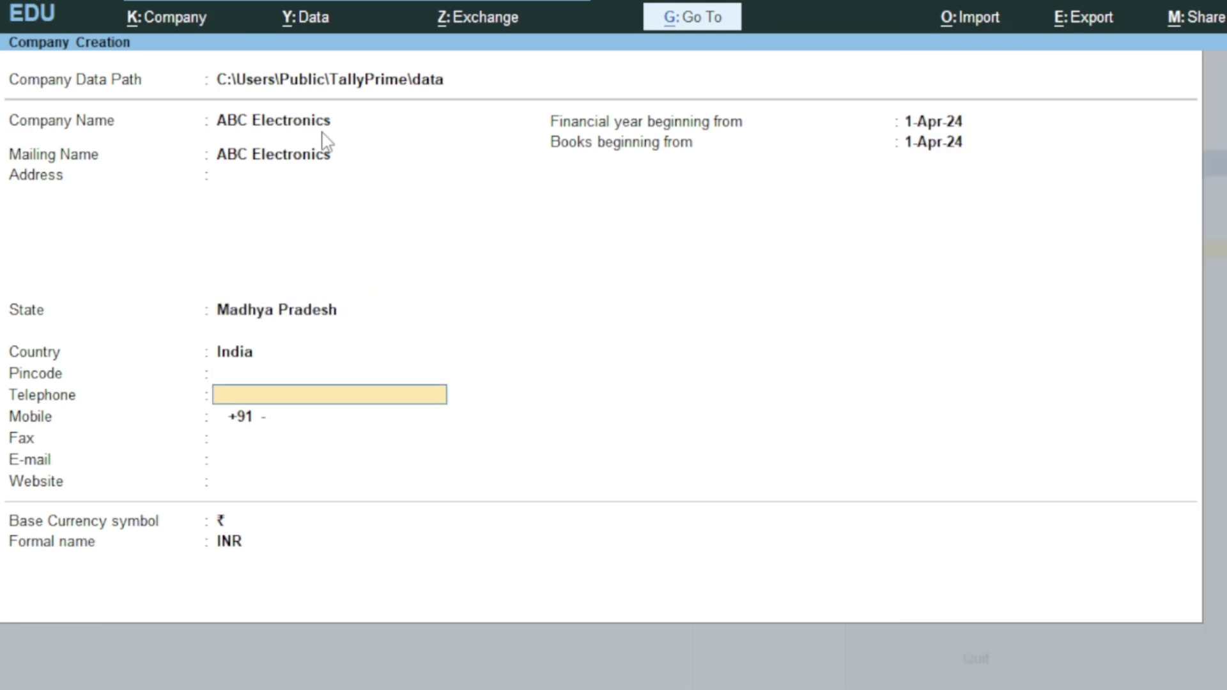
Enter the company's postal pincode, keep the 1-Apr-24 financial year and the remaining defaults, and save the company
{"action": "key", "text": "Up"}
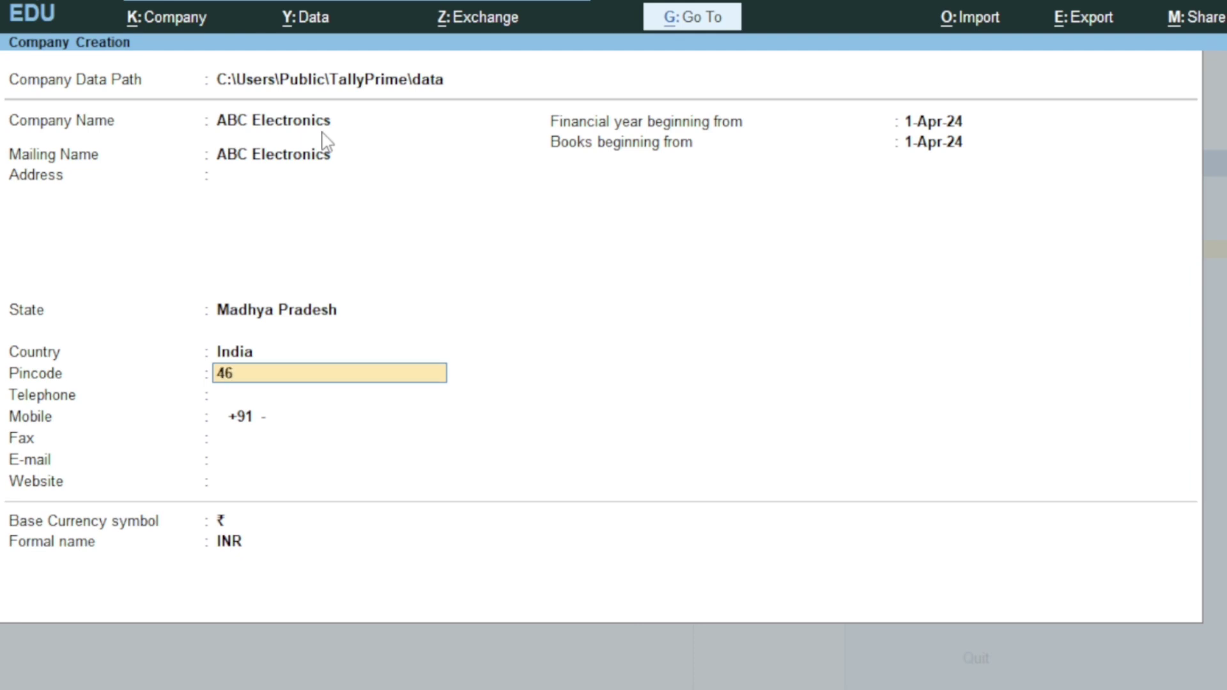
{"action": "type", "text": "465441"}
{"action": "key", "text": "Return"}
{"action": "key", "text": "Return"}
{"action": "key", "text": "Return"}
{"action": "key", "text": "Return"}
{"action": "key", "text": "Return"}
{"action": "key", "text": "Return"}
{"action": "key", "text": "Return"}
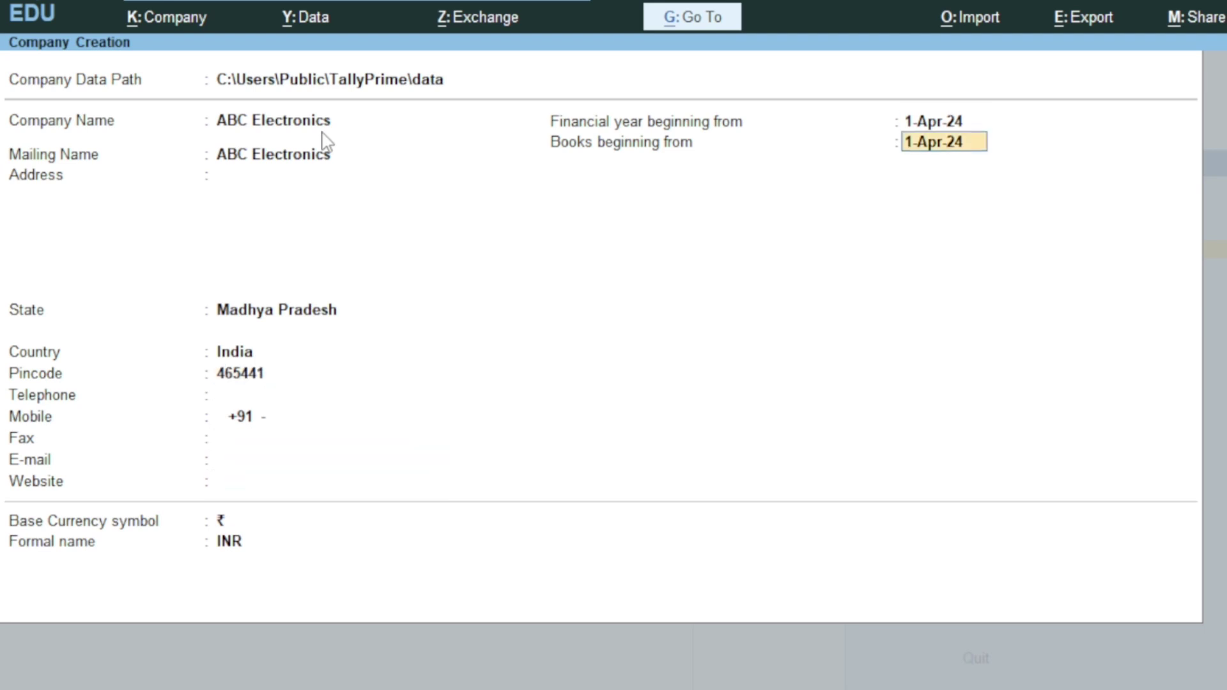
{"action": "key", "text": "Return"}
{"action": "key", "text": "Return"}
{"action": "key", "text": "Return"}
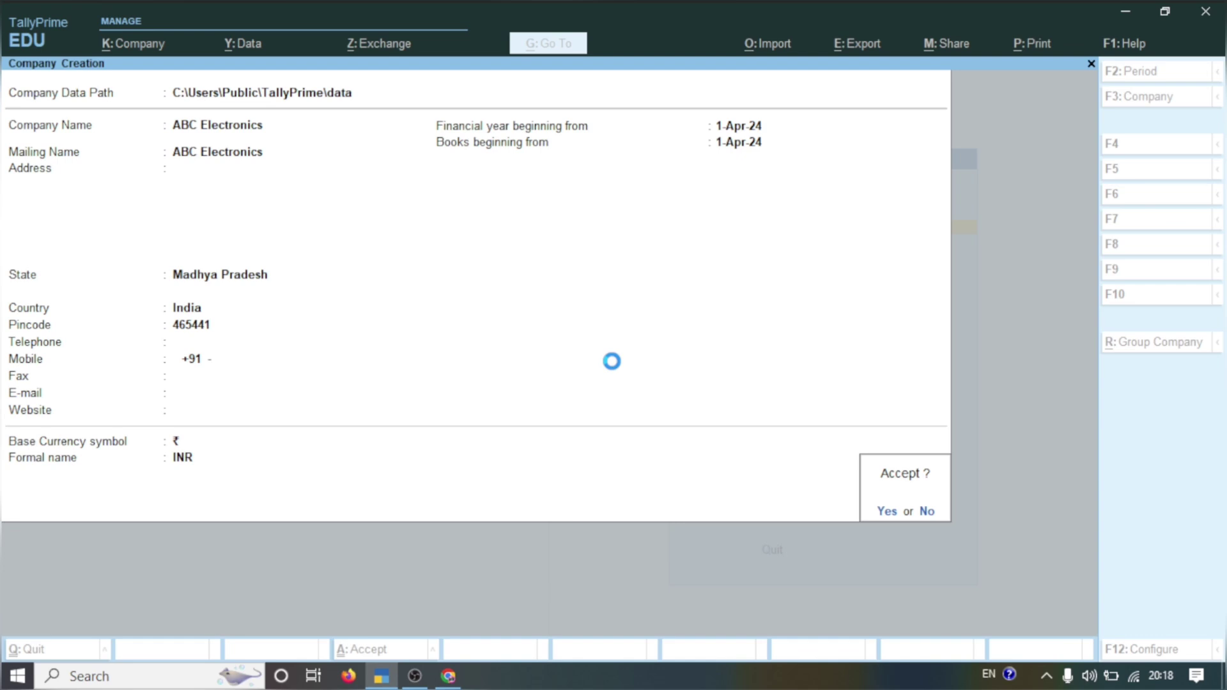
{"action": "key", "text": "Return"}
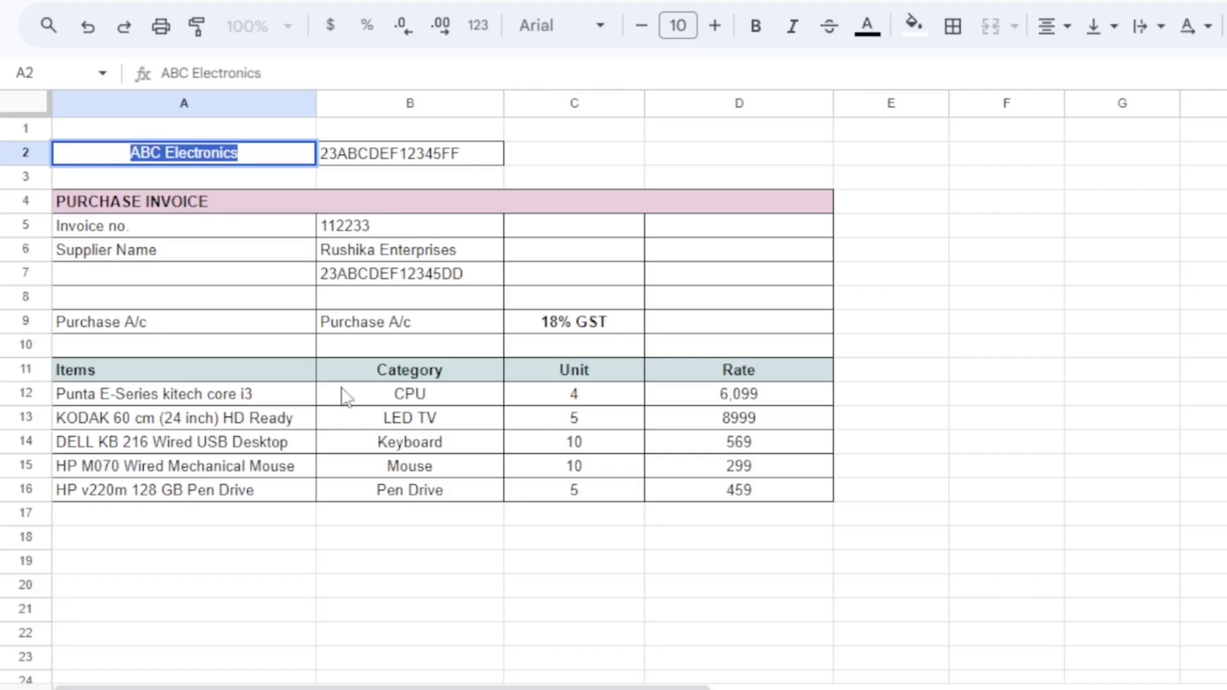
Copy the GST number beside ABC Electronics in the purchase invoice sheet and return to TallyPrime
{"action": "left_click", "coordinate": [385, 160]}
{"action": "double_click", "coordinate": [383, 153]}
{"action": "double_click", "coordinate": [383, 153]}
{"action": "key", "text": "ctrl+c"}
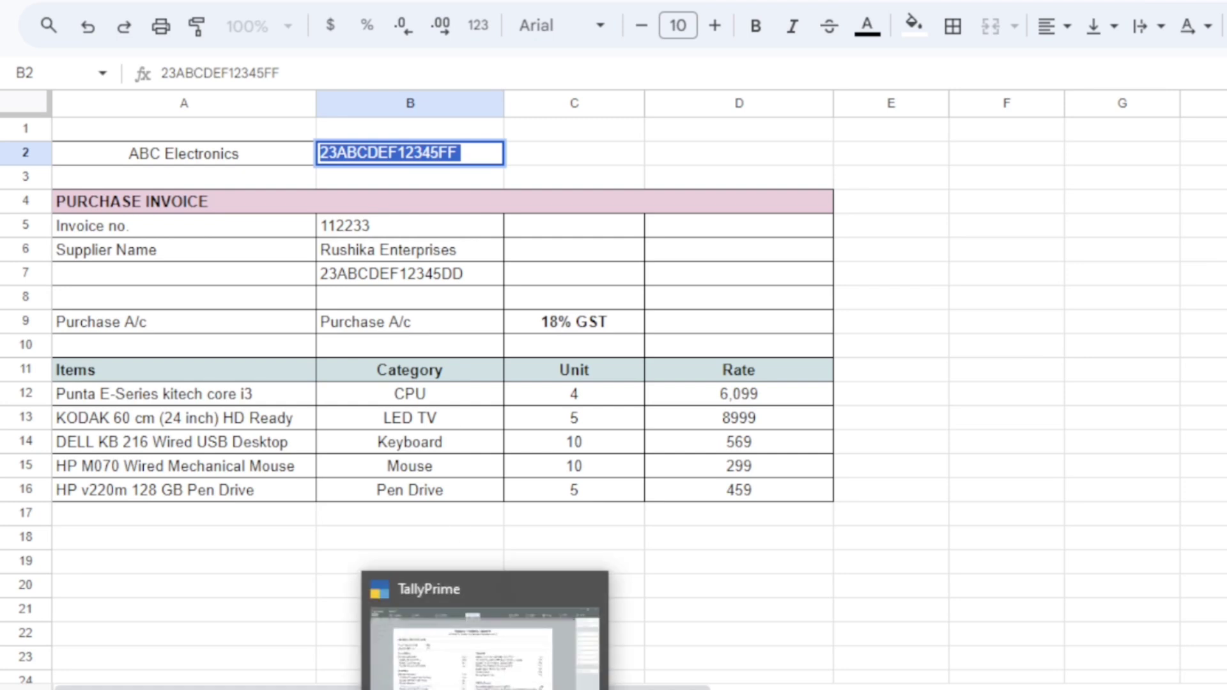
{"action": "left_click", "coordinate": [474, 687]}
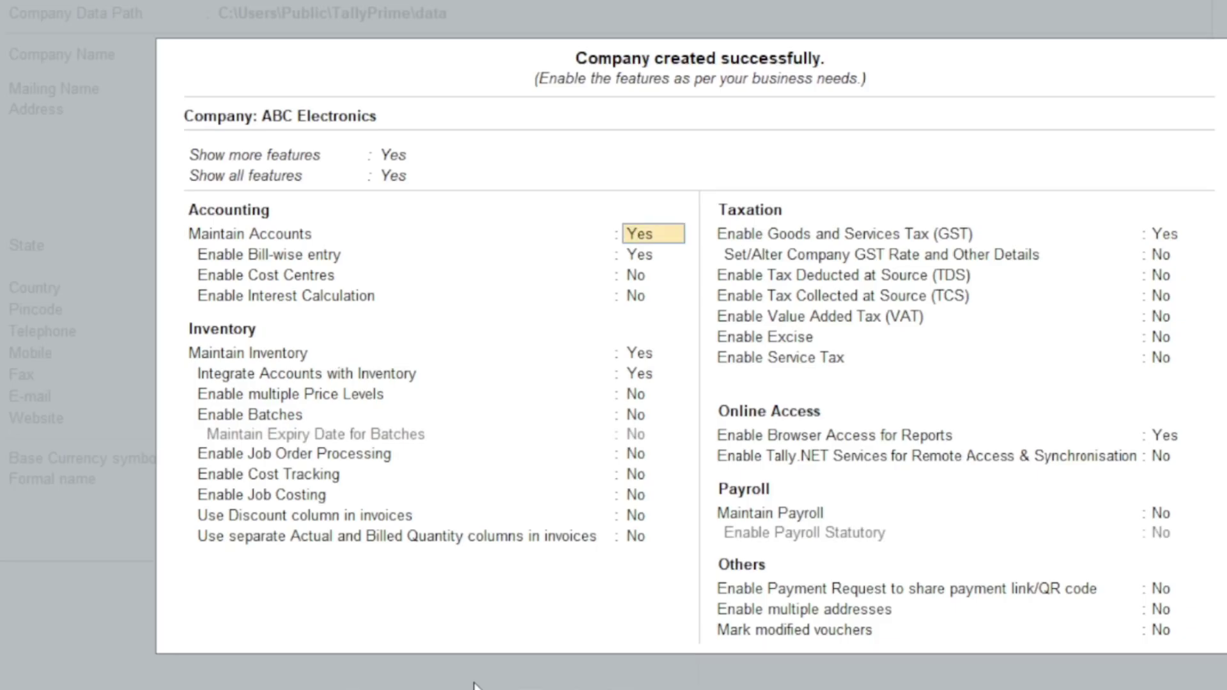
Set Show all features to No and open the GST registration details with Goods and Services Tax enabled
{"action": "key", "text": "Up"}
{"action": "key", "text": "n"}
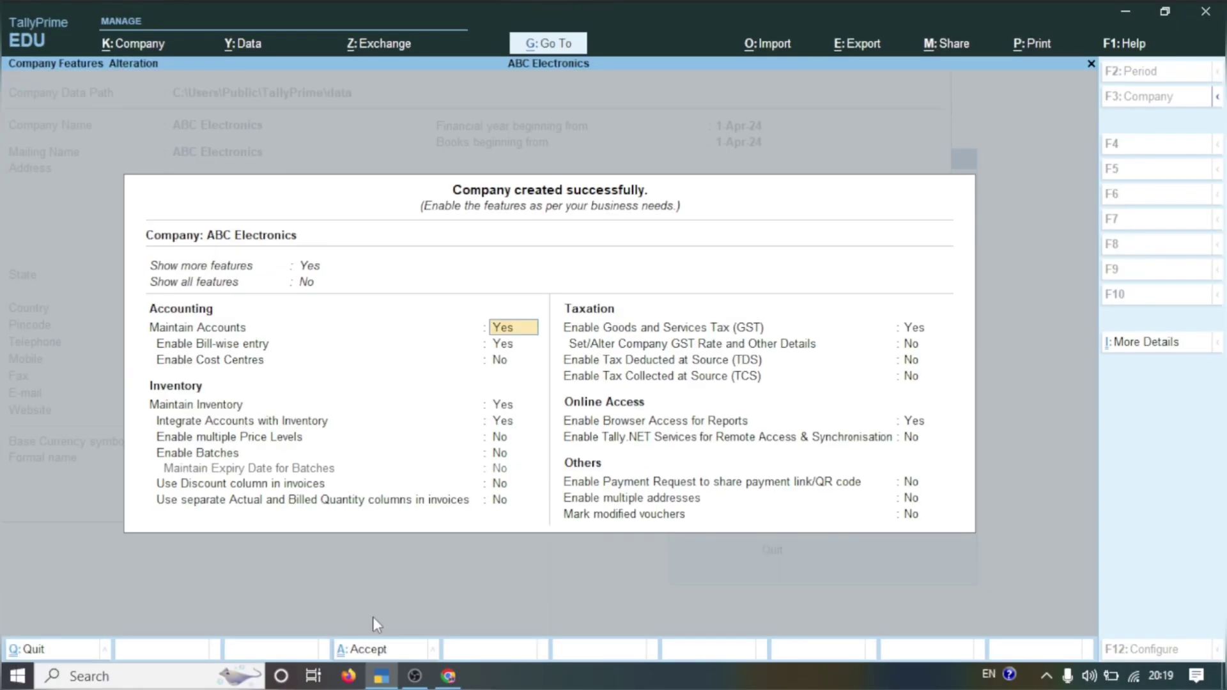
{"action": "key", "text": "Down"}
{"action": "key", "text": "Down"}
{"action": "key", "text": "Down"}
{"action": "key", "text": "Down"}
{"action": "key", "text": "Down"}
{"action": "key", "text": "Down"}
{"action": "key", "text": "Down"}
{"action": "key", "text": "Down"}
{"action": "key", "text": "Down"}
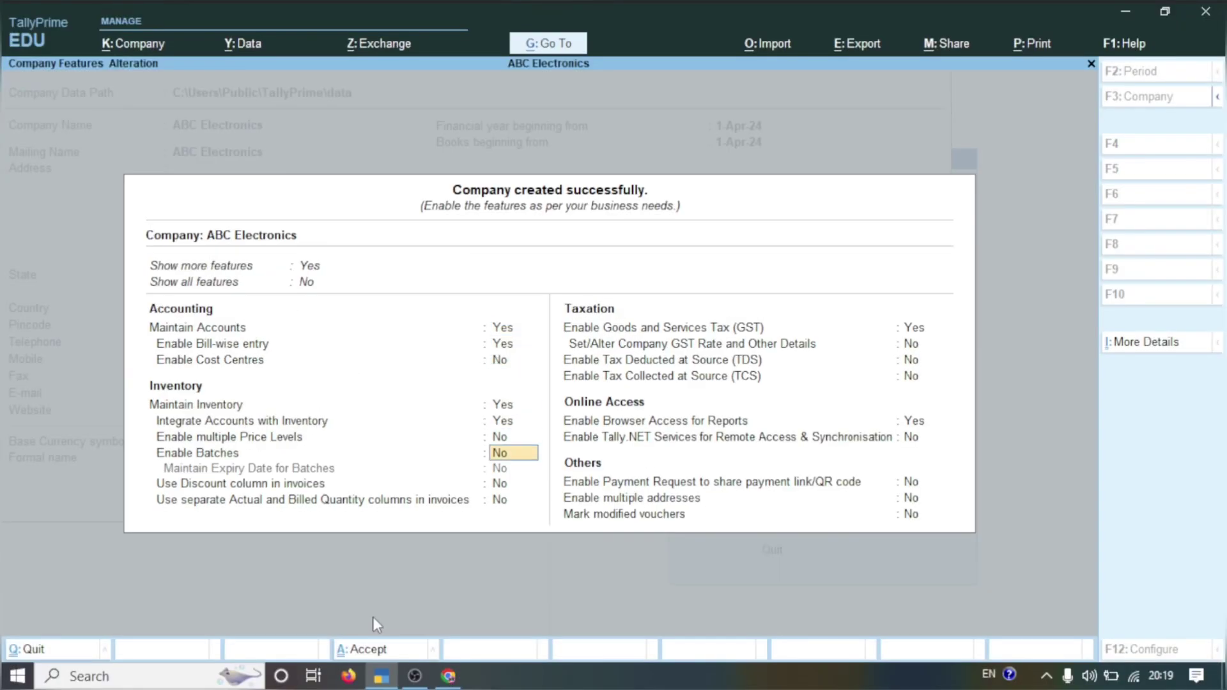
{"action": "key", "text": "Down"}
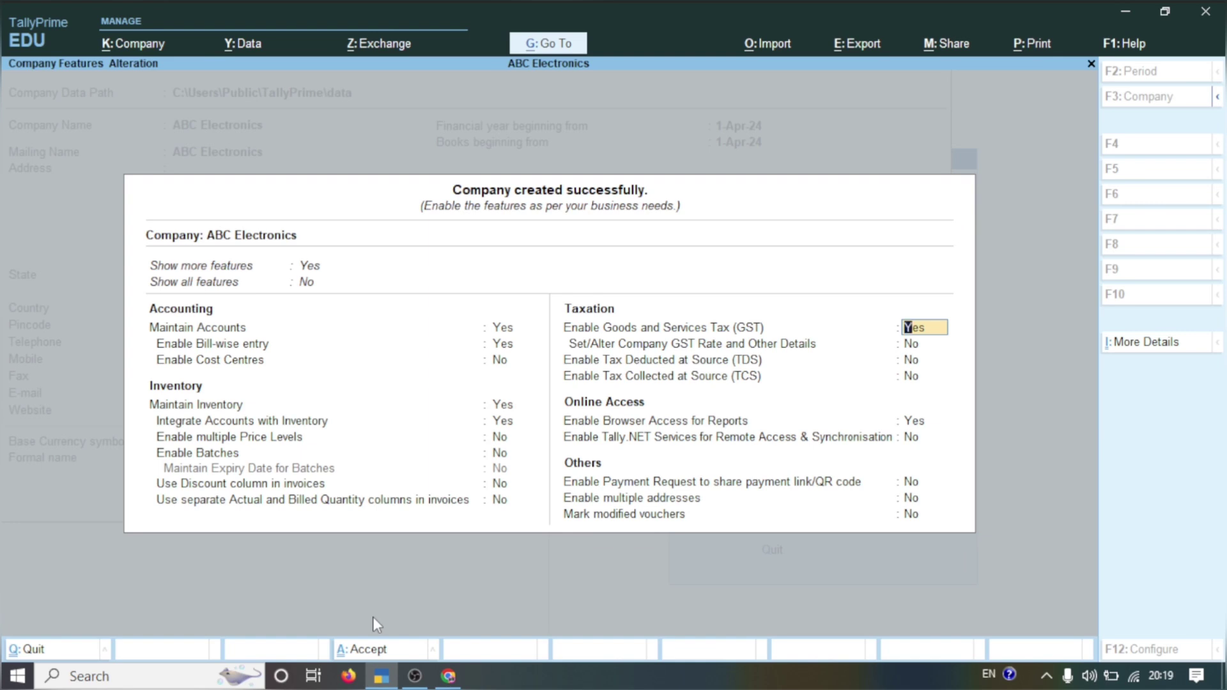
{"action": "key", "text": "Return"}
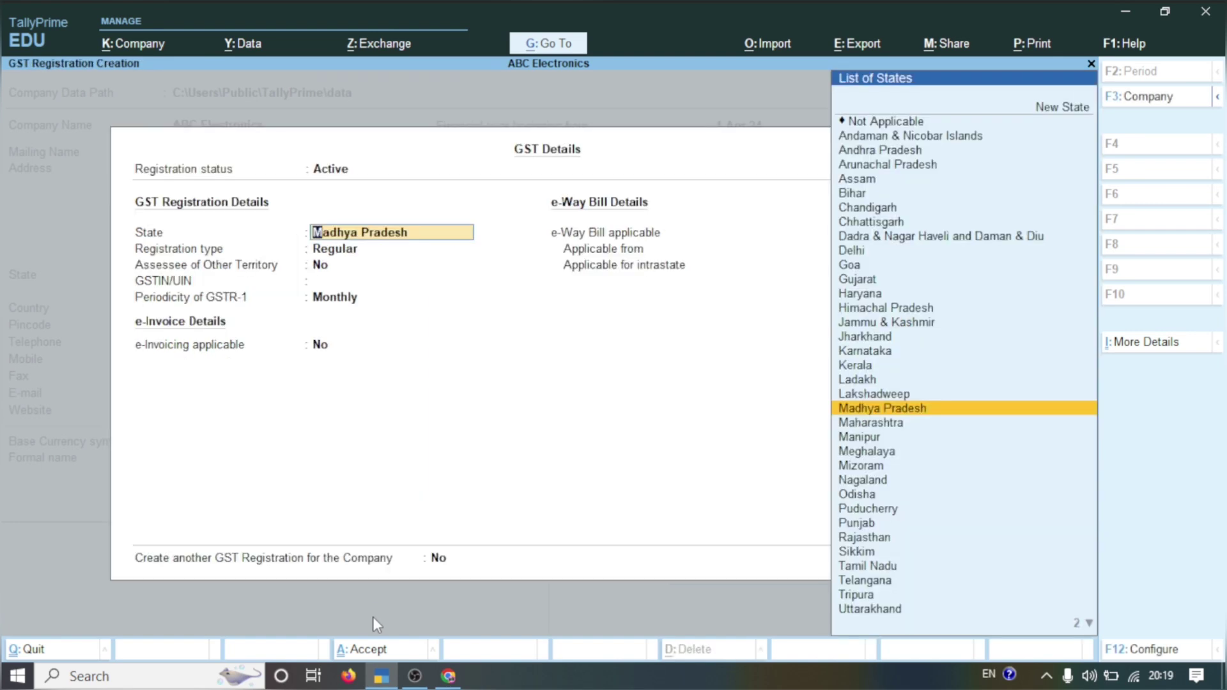
Paste the company's GSTIN/UIN into its Regular Madhya Pradesh registration, with Monthly GSTR-1 periodicity and no e-invoicing
{"action": "key", "text": "Return"}
{"action": "key", "text": "Return"}
{"action": "key", "text": "Return"}
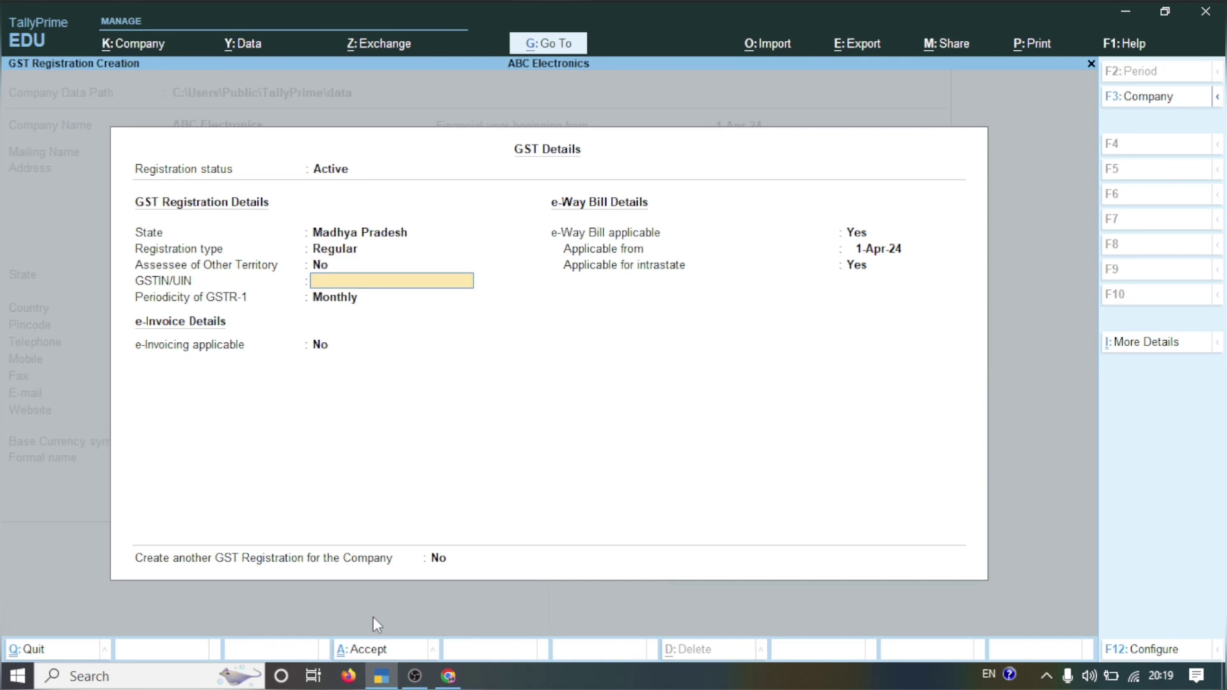
{"action": "key", "text": "ctrl+v"}
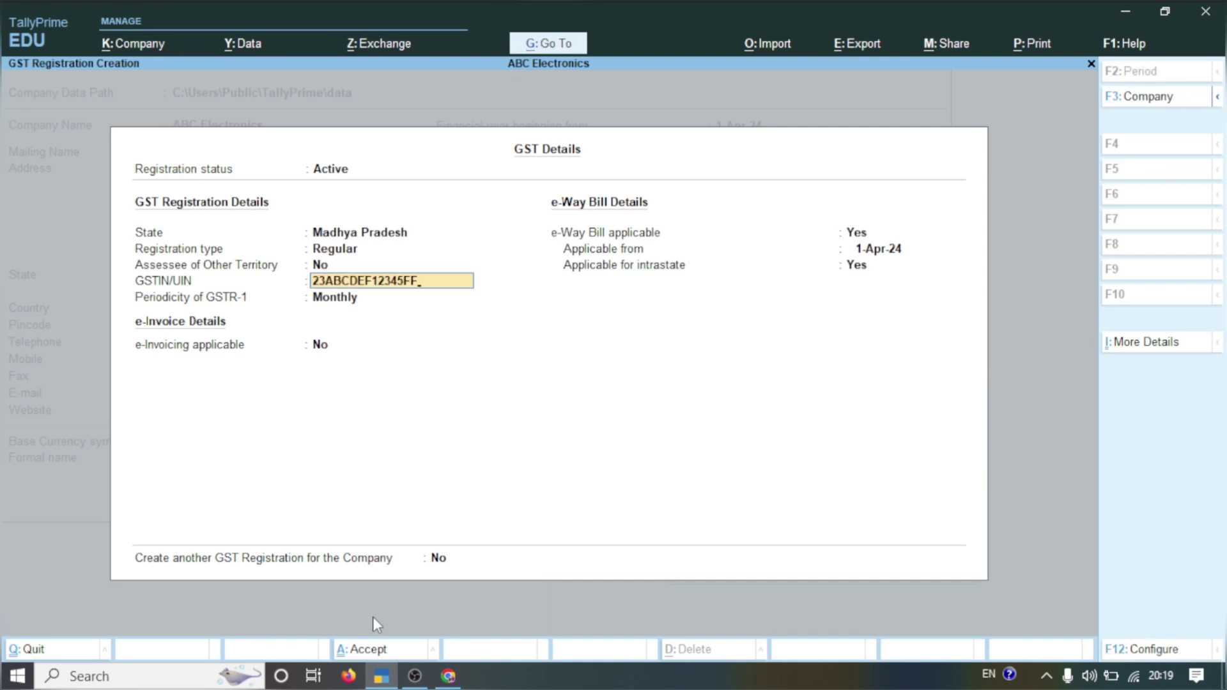
{"action": "key", "text": "Return"}
{"action": "key", "text": "Return"}
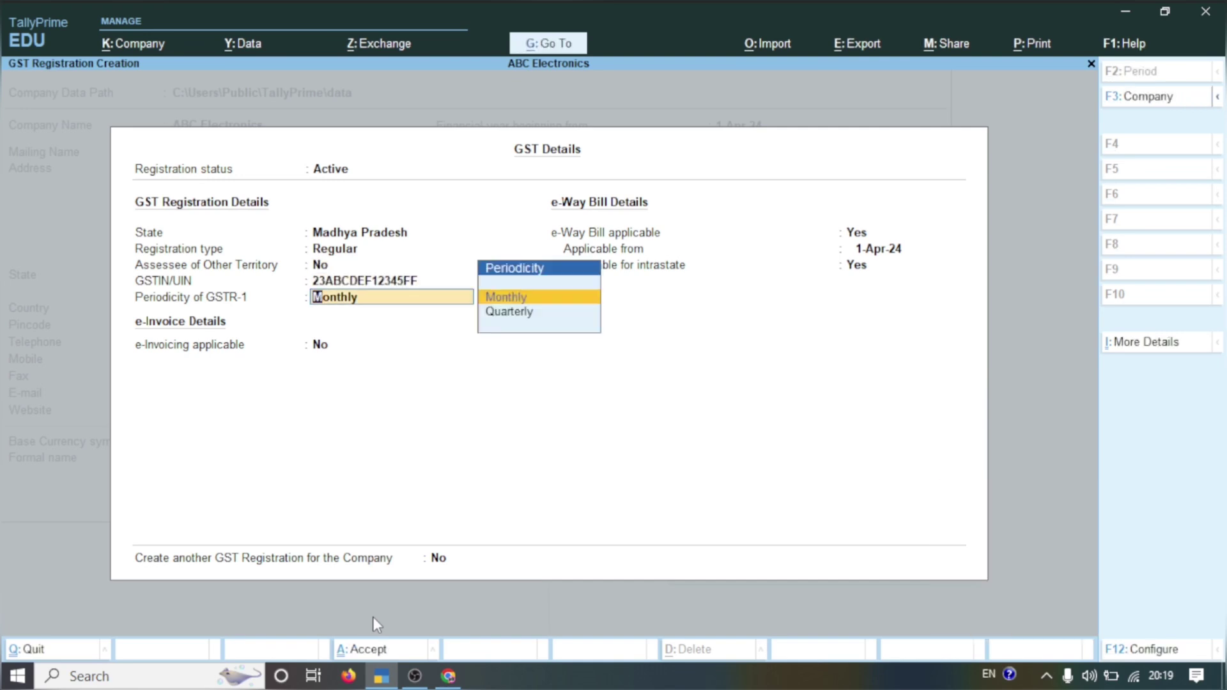
{"action": "key", "text": "Return"}
{"action": "key", "text": "Return"}
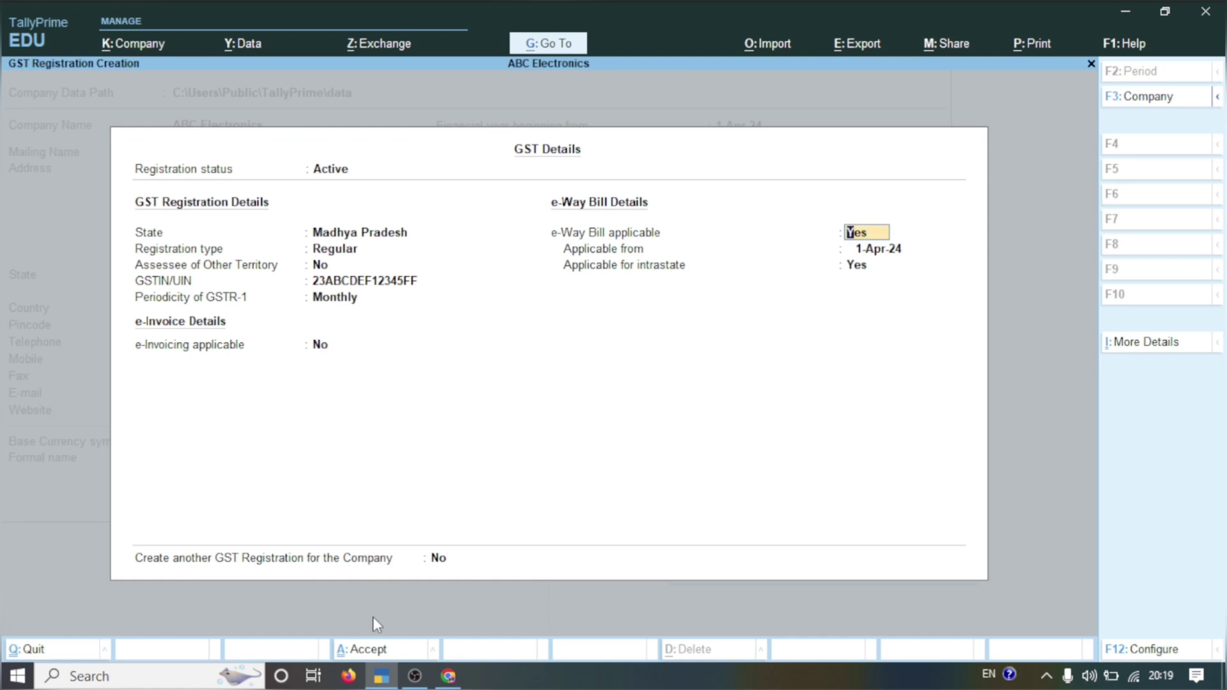
Set e-Way Bill applicable to No and accept the GST details without creating another registration
{"action": "type", "text": "n"}
{"action": "key", "text": "Return"}
{"action": "key", "text": "Return"}
{"action": "key", "text": "Return"}
{"action": "key", "text": "Return"}
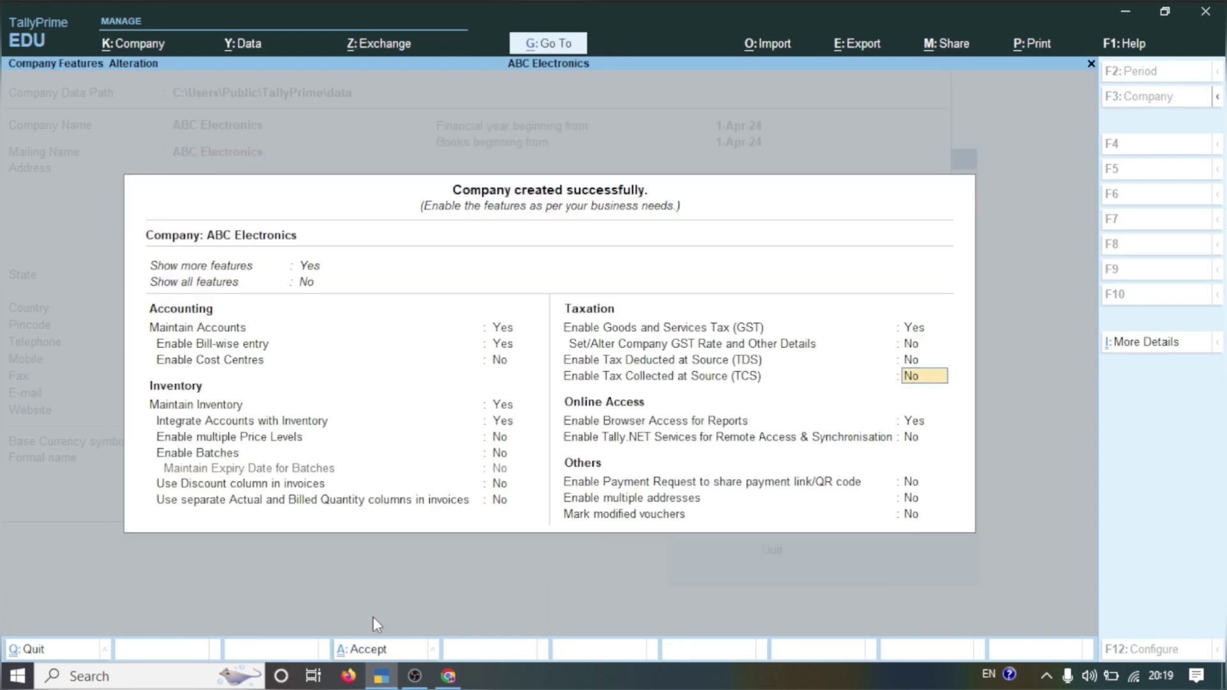
Keep the remaining taxation, online access and other company features at their defaults and save the feature settings
{"action": "key", "text": "Return"}
{"action": "key", "text": "Return"}
{"action": "key", "text": "Return"}
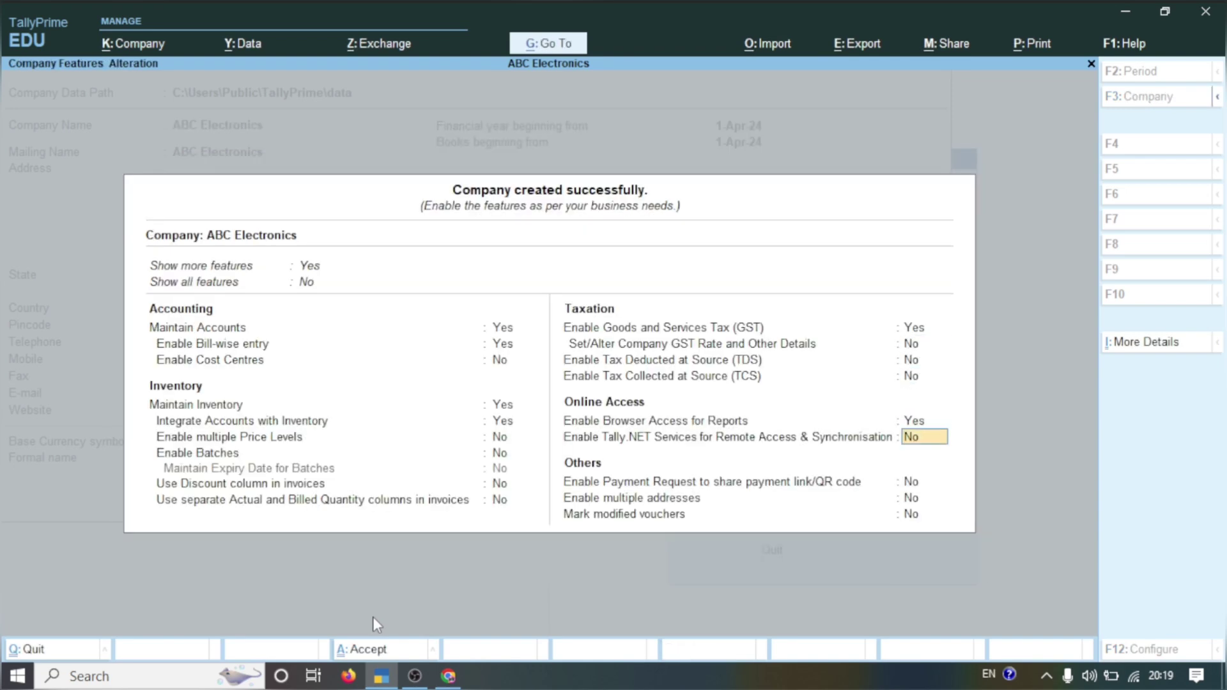
{"action": "key", "text": "Return"}
{"action": "key", "text": "Return"}
{"action": "key", "text": "Return"}
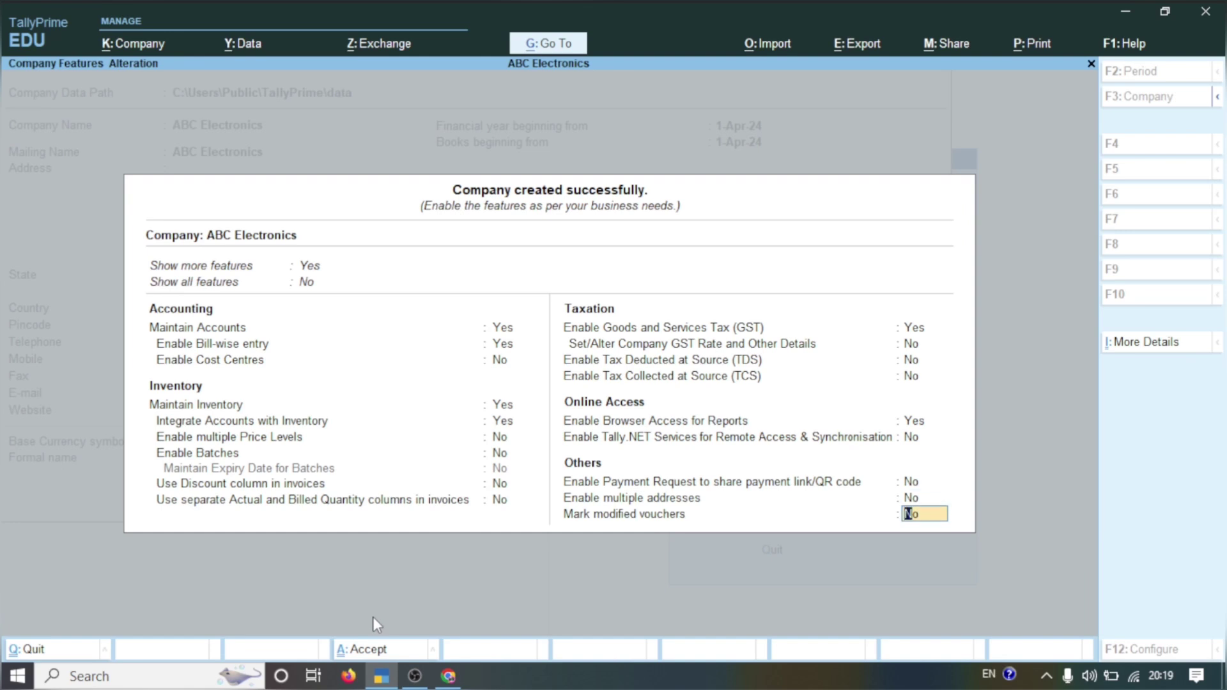
{"action": "key", "text": "Return"}
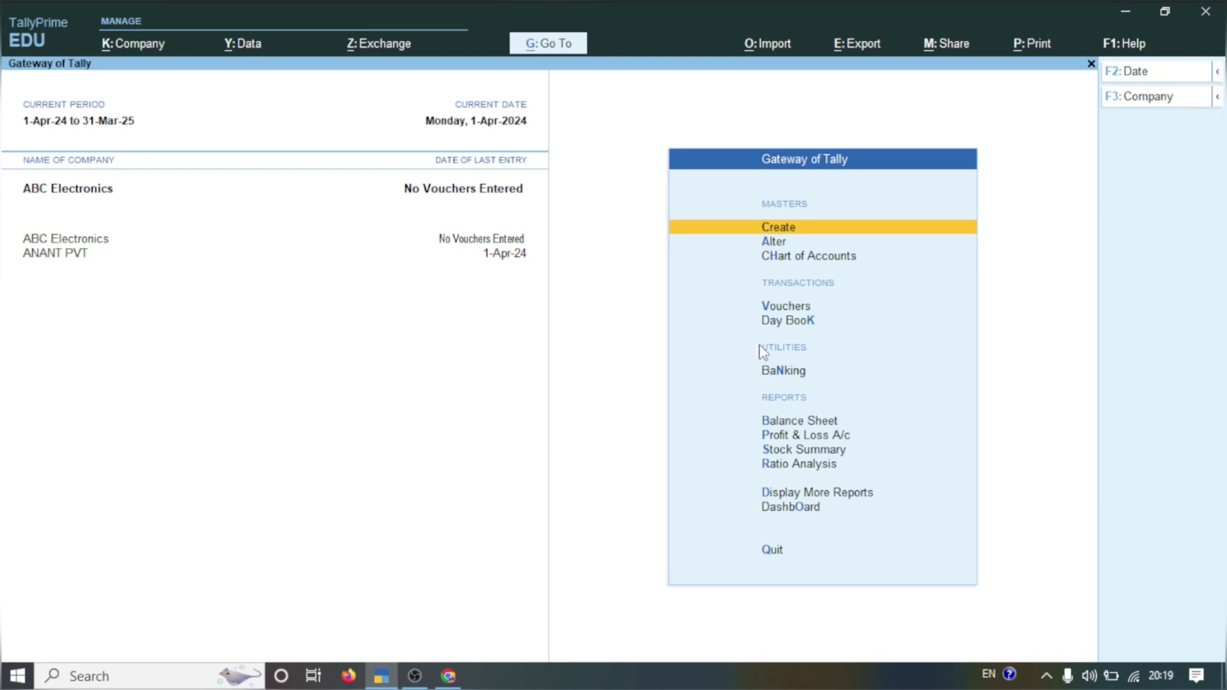
Start creating a new ledger master for ABC Electronics
{"action": "key", "text": "Return"}
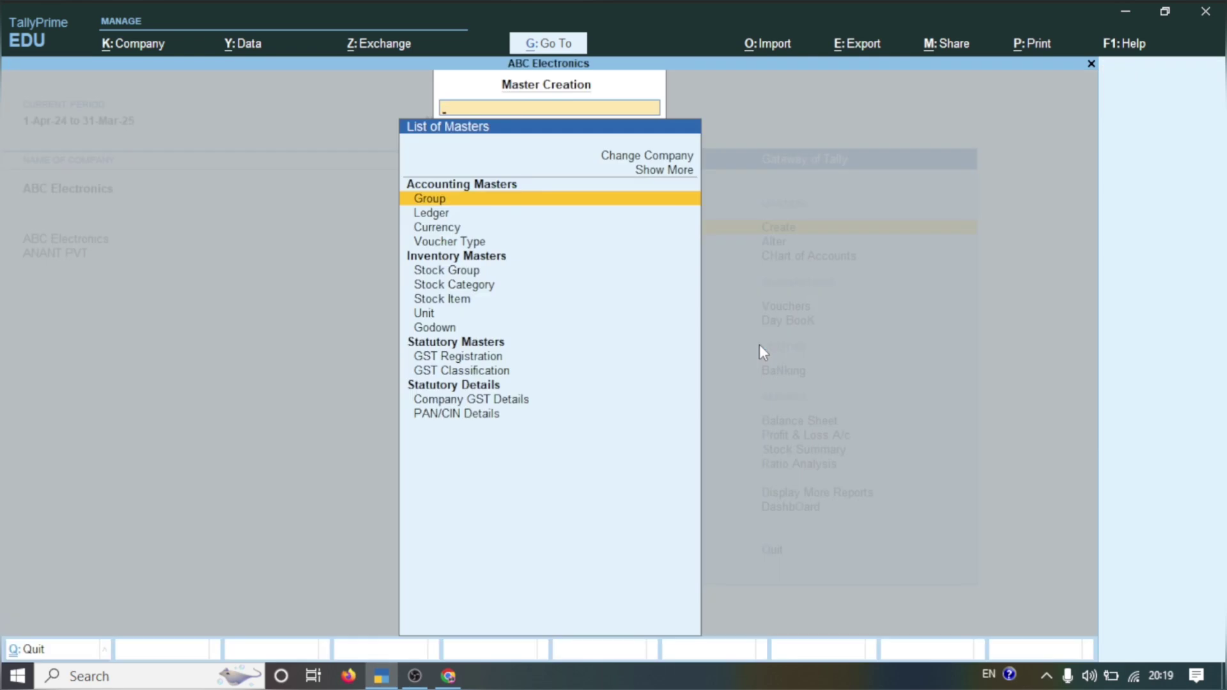
{"action": "left_click", "coordinate": [455, 218]}
{"action": "left_click", "coordinate": [455, 218]}
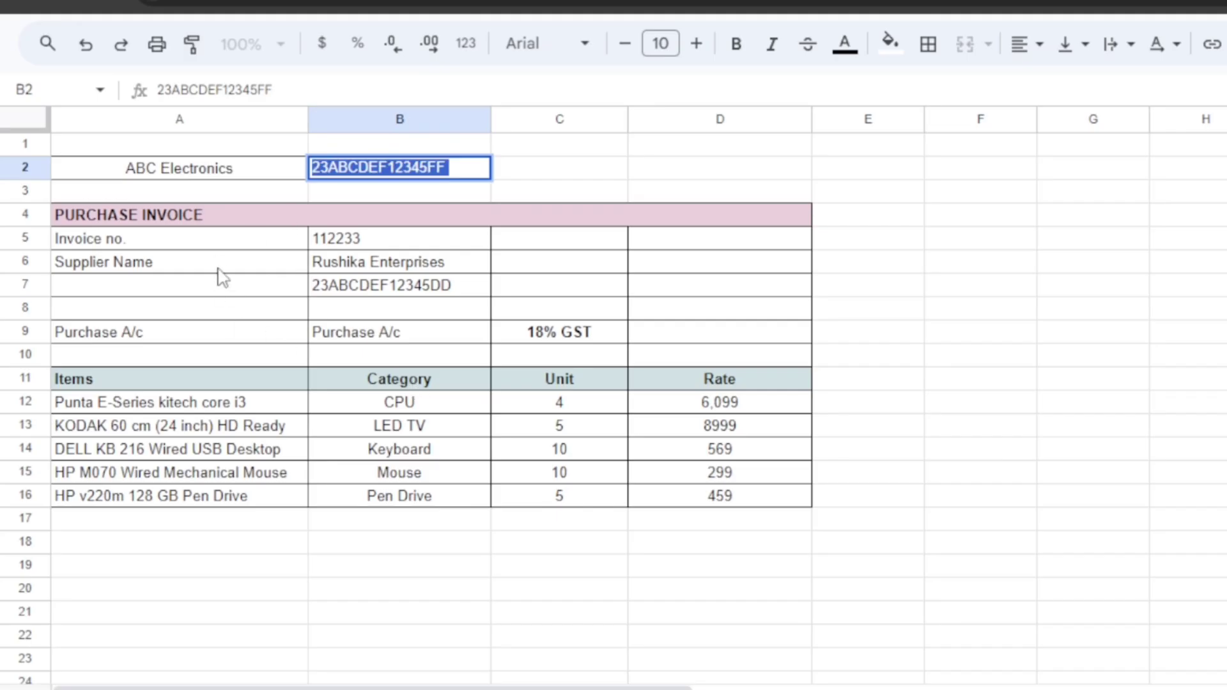
Copy the supplier name Rushika Enterprises from the purchase invoice sheet
{"action": "left_click", "coordinate": [274, 613]}
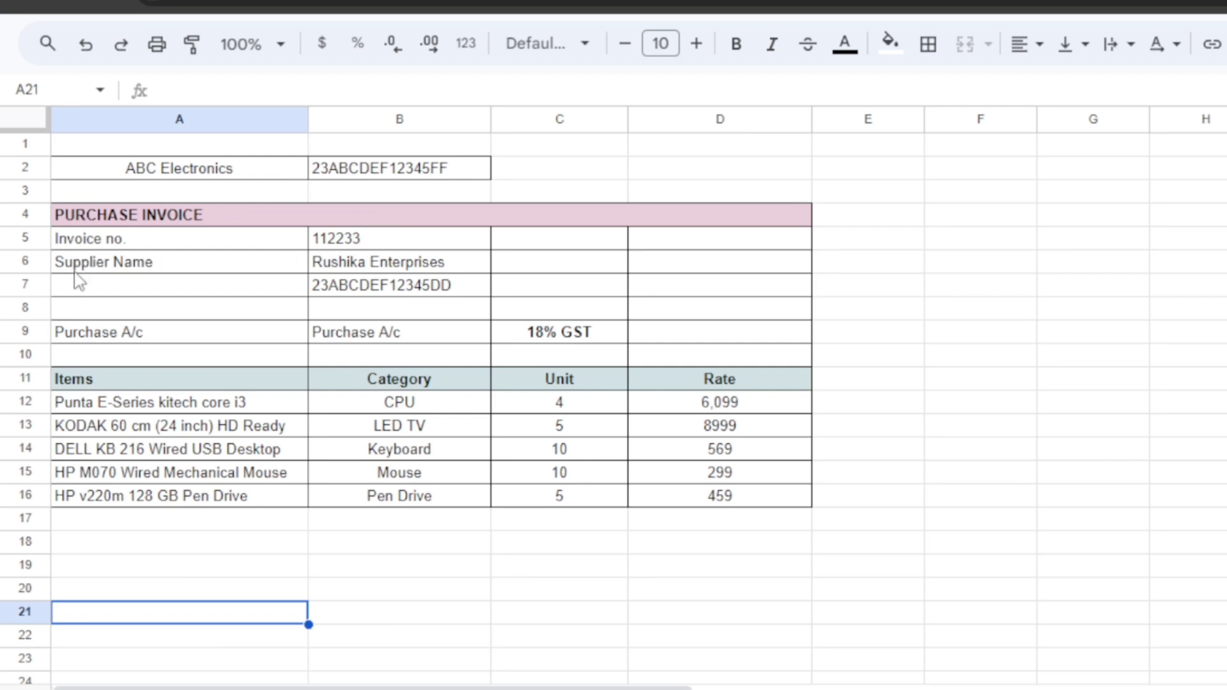
{"action": "double_click", "coordinate": [400, 263]}
{"action": "key", "text": "ctrl+shift+Left"}
{"action": "key", "text": "ctrl+shift+Left"}
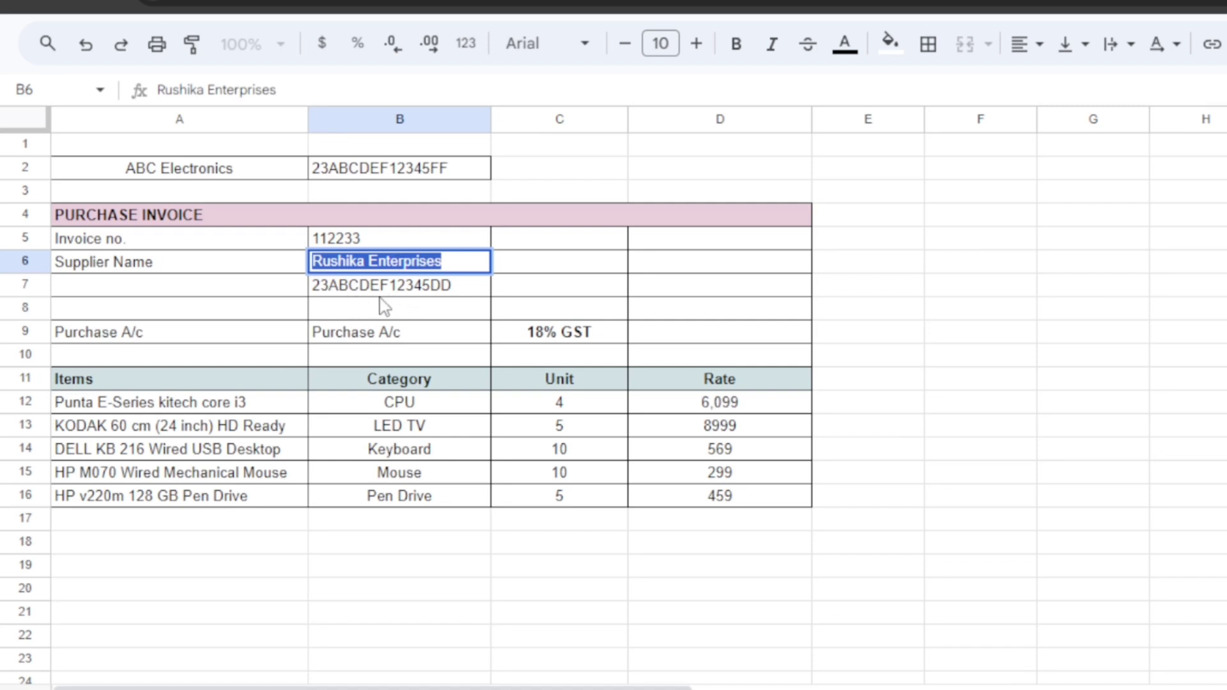
{"action": "left_click", "coordinate": [412, 295]}
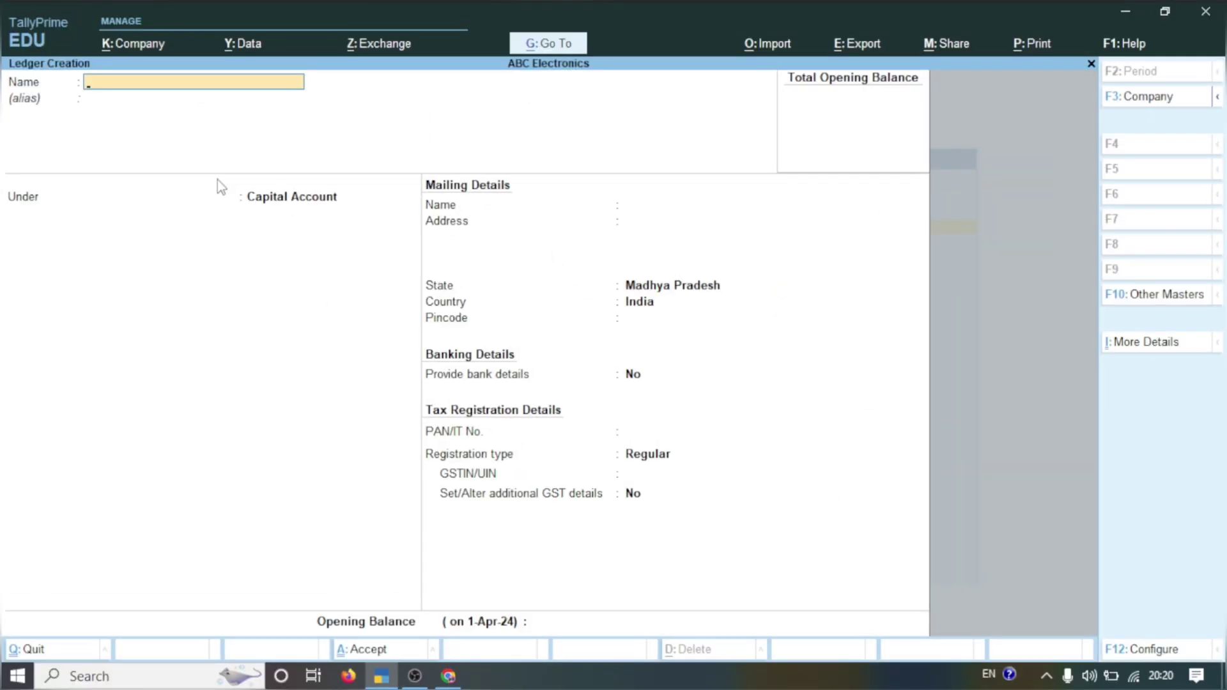
Name the new TallyPrime ledger Rushika Enterprises and place it under Sundry Creditors
{"action": "type", "text": "Rushika Enterprises"}
{"action": "key", "text": "Return"}
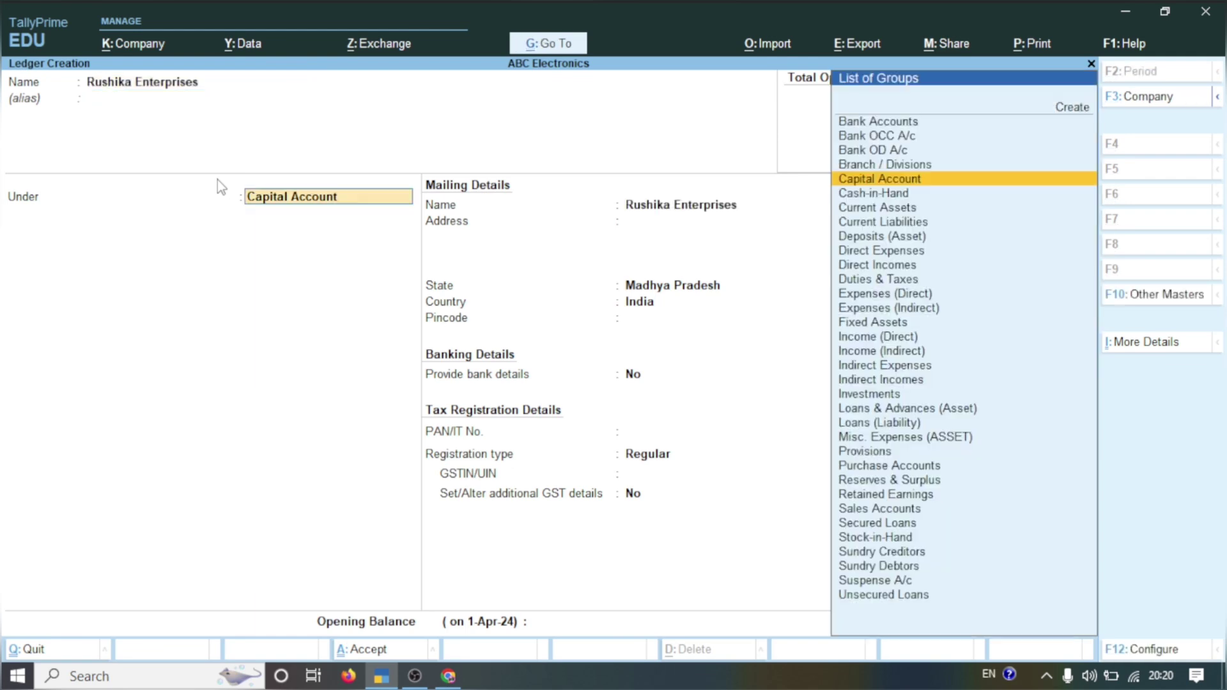
{"action": "type", "text": "S"}
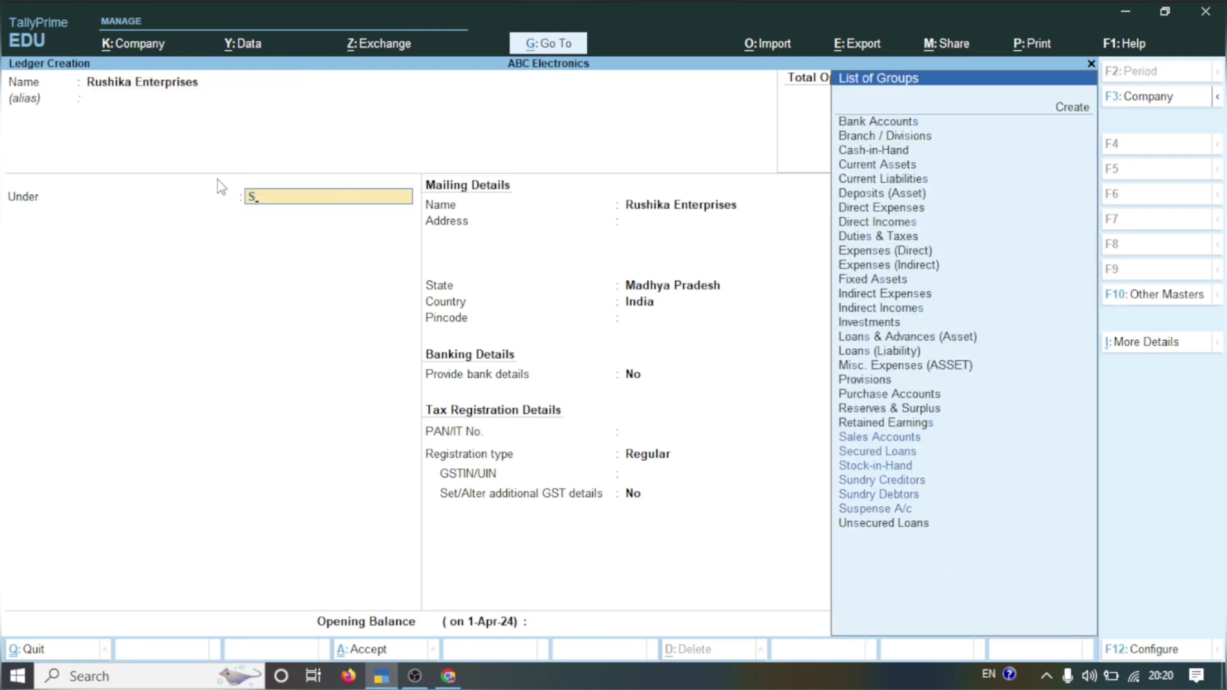
{"action": "type", "text": "u"}
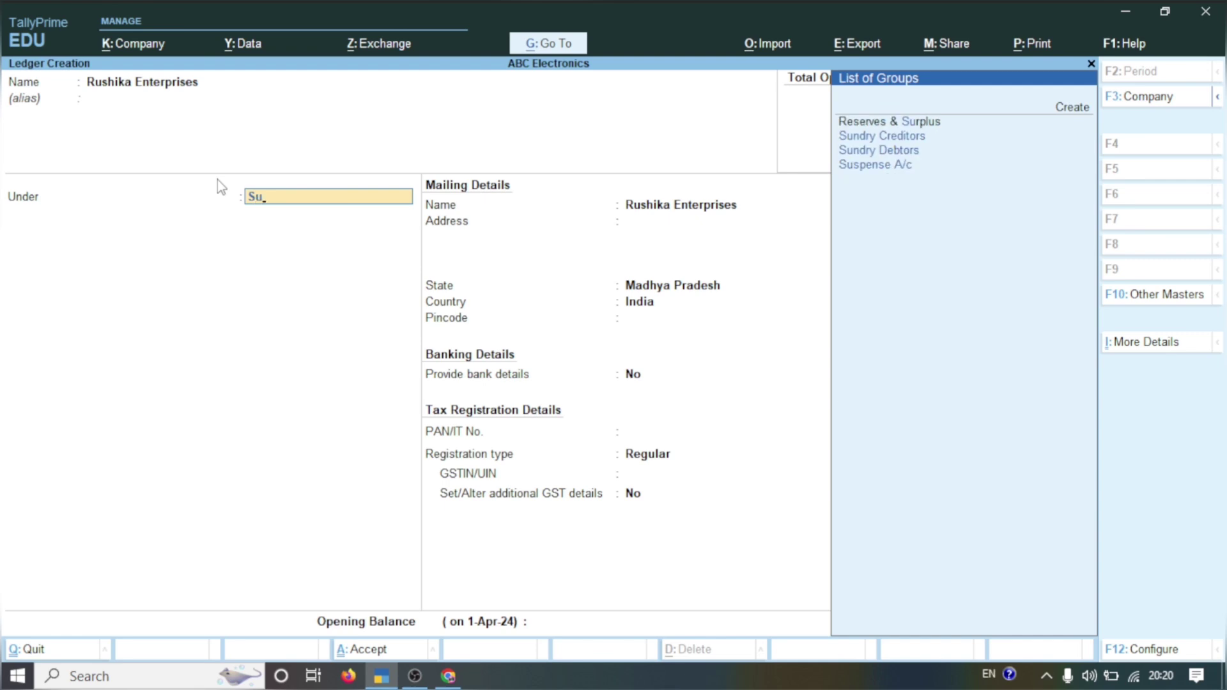
{"action": "left_click", "coordinate": [868, 139]}
Keep the supplier ledger's bill-by-bill, mailing and banking details at their defaults, with the registration type Regular
{"action": "key", "text": "Return"}
{"action": "key", "text": "Return"}
{"action": "key", "text": "Return"}
{"action": "key", "text": "Return"}
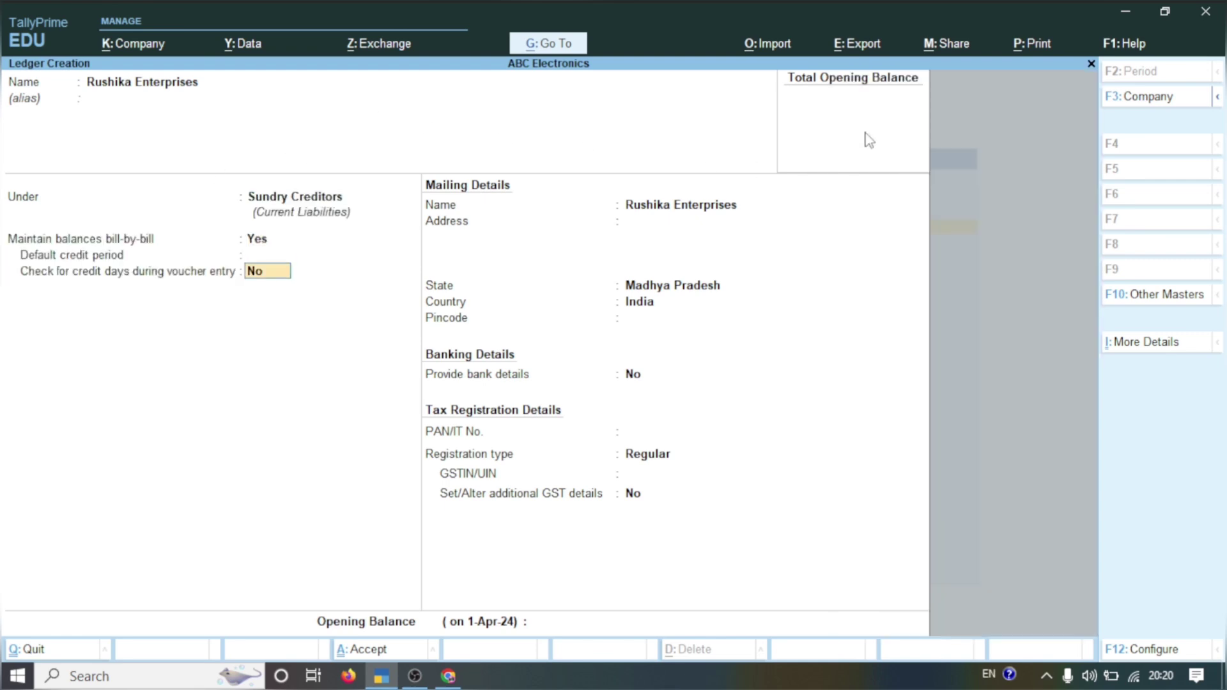
{"action": "key", "text": "Return"}
{"action": "key", "text": "Return"}
{"action": "key", "text": "Return"}
{"action": "key", "text": "Return"}
{"action": "key", "text": "Return"}
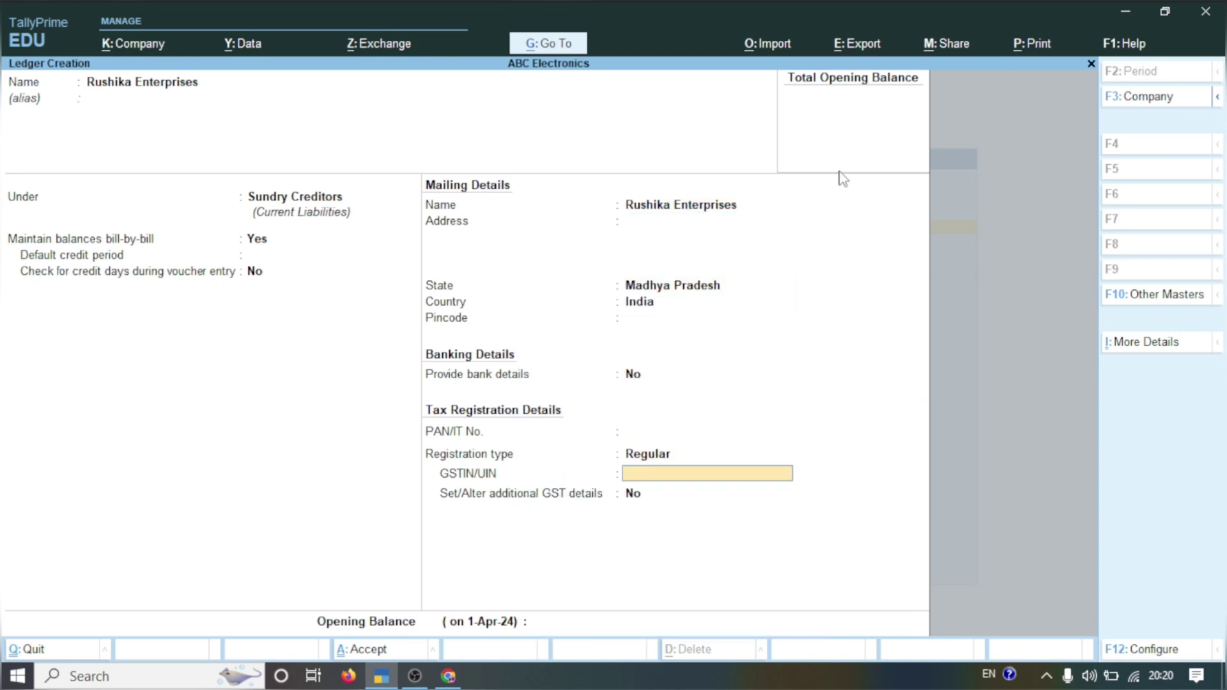
Copy the supplier's GSTIN from the purchase invoice sheet in Google Sheets
{"action": "left_click", "coordinate": [449, 676]}
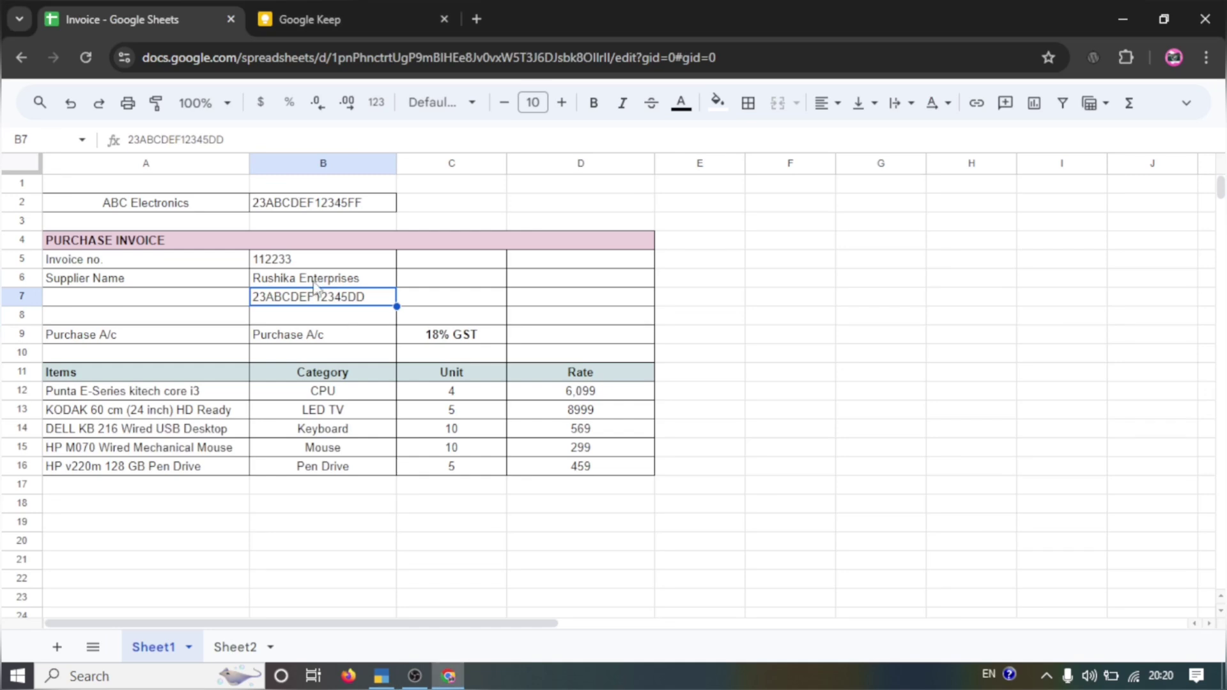
{"action": "double_click", "coordinate": [319, 296]}
{"action": "key", "text": "ctrl+c"}
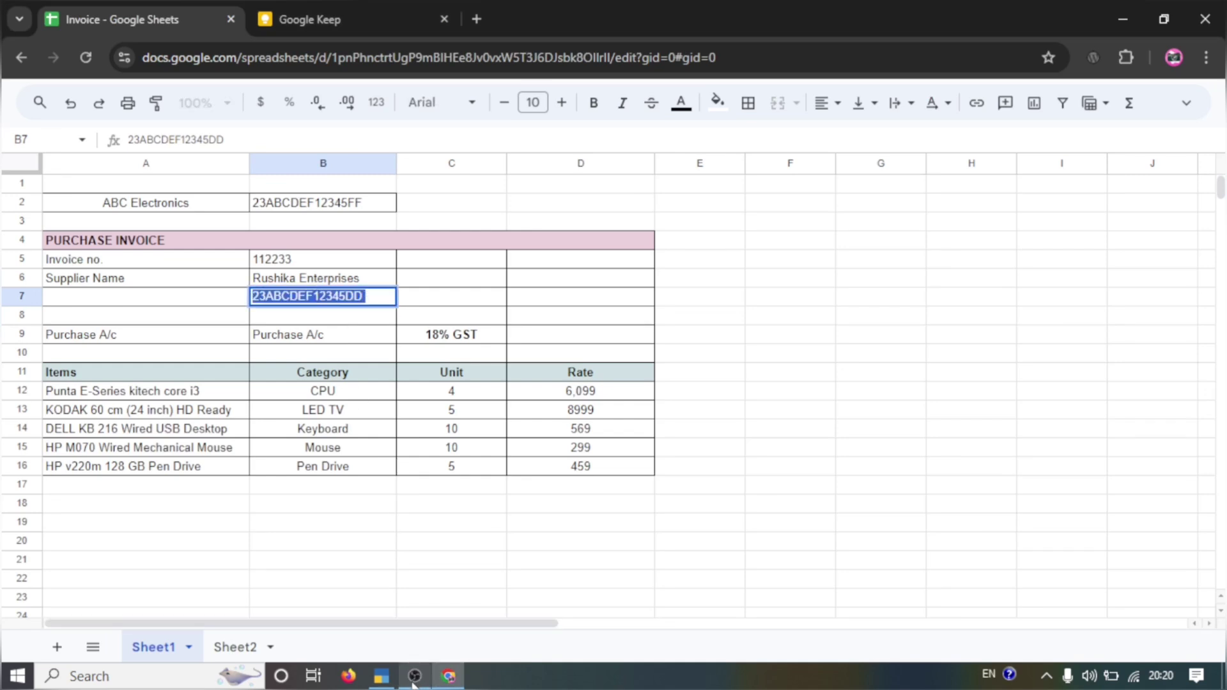
Enter the copied GSTIN in the Rushika Enterprises ledger in TallyPrime, leave additional GST details off and save the ledger
{"action": "left_click", "coordinate": [386, 647]}
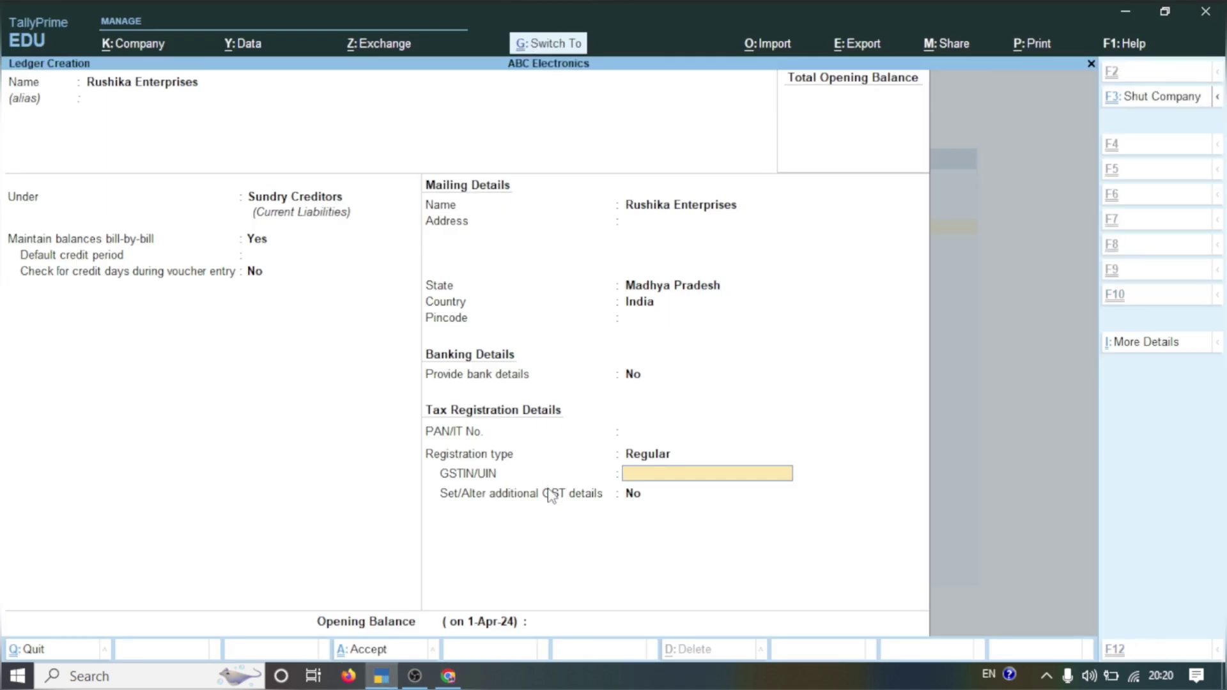
{"action": "key", "text": "ctrl+v"}
{"action": "key", "text": "Return"}
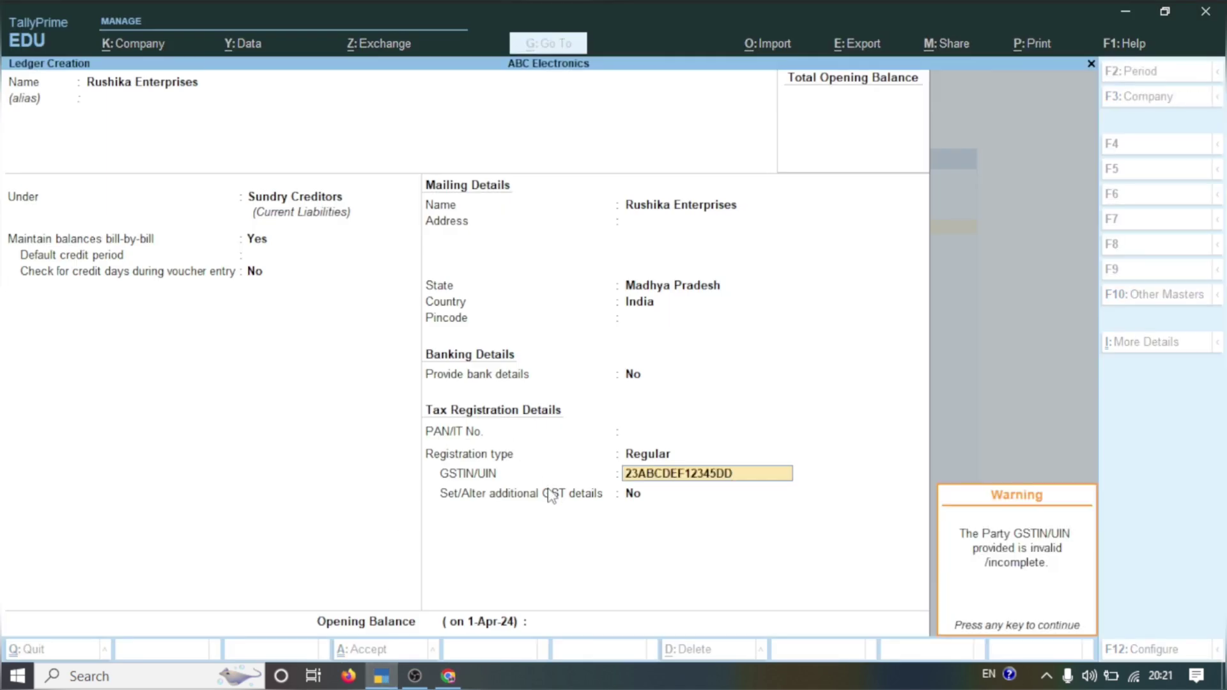
{"action": "key", "text": "Return"}
{"action": "key", "text": "Return"}
{"action": "key", "text": "Return"}
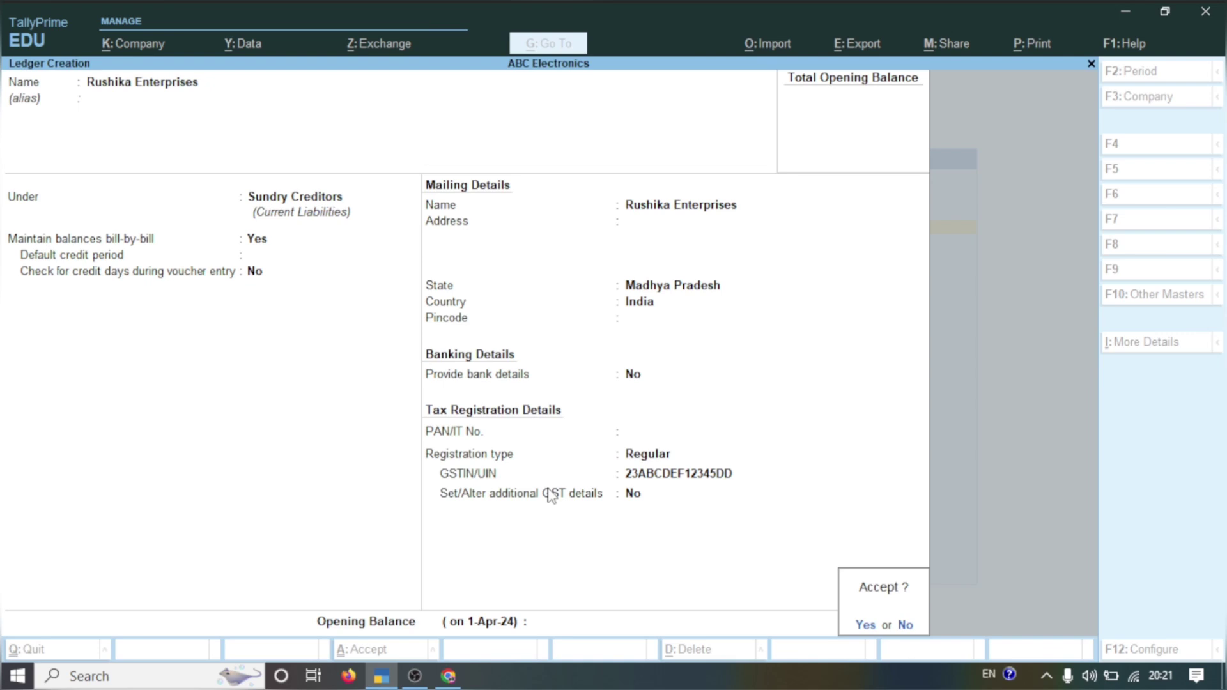
{"action": "key", "text": "Return"}
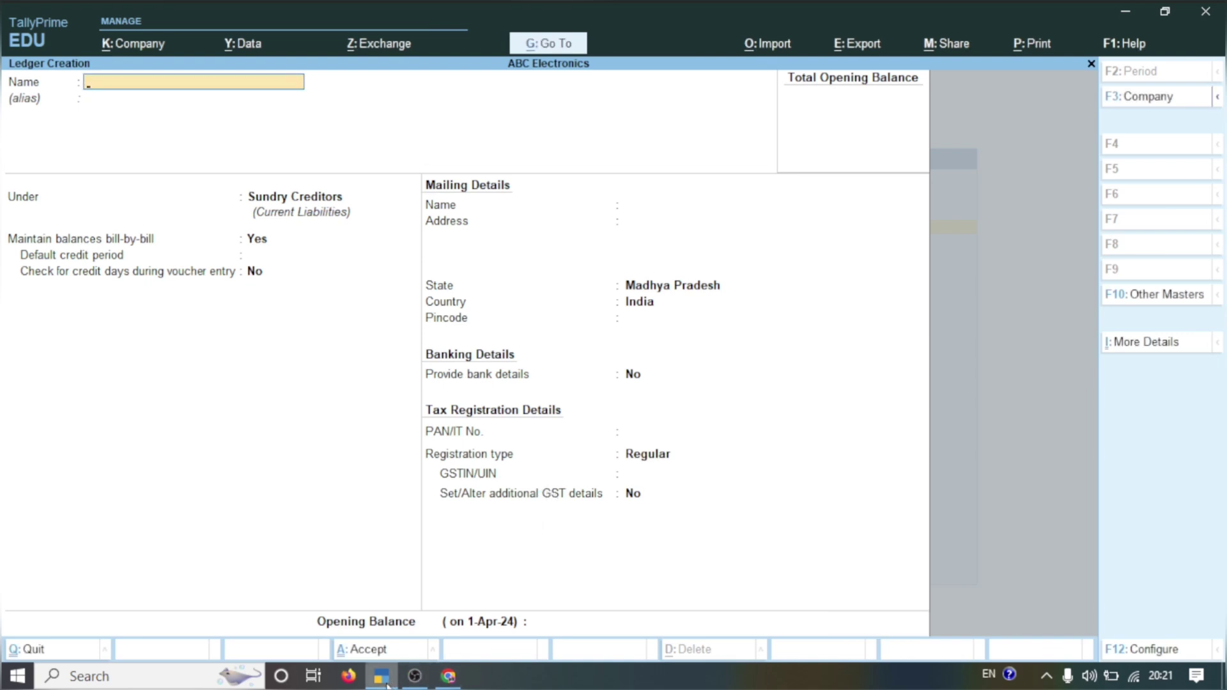
Name a new ledger CGST 9% and place it under Duties & Taxes
{"action": "mouse_move", "coordinate": [386, 682]}
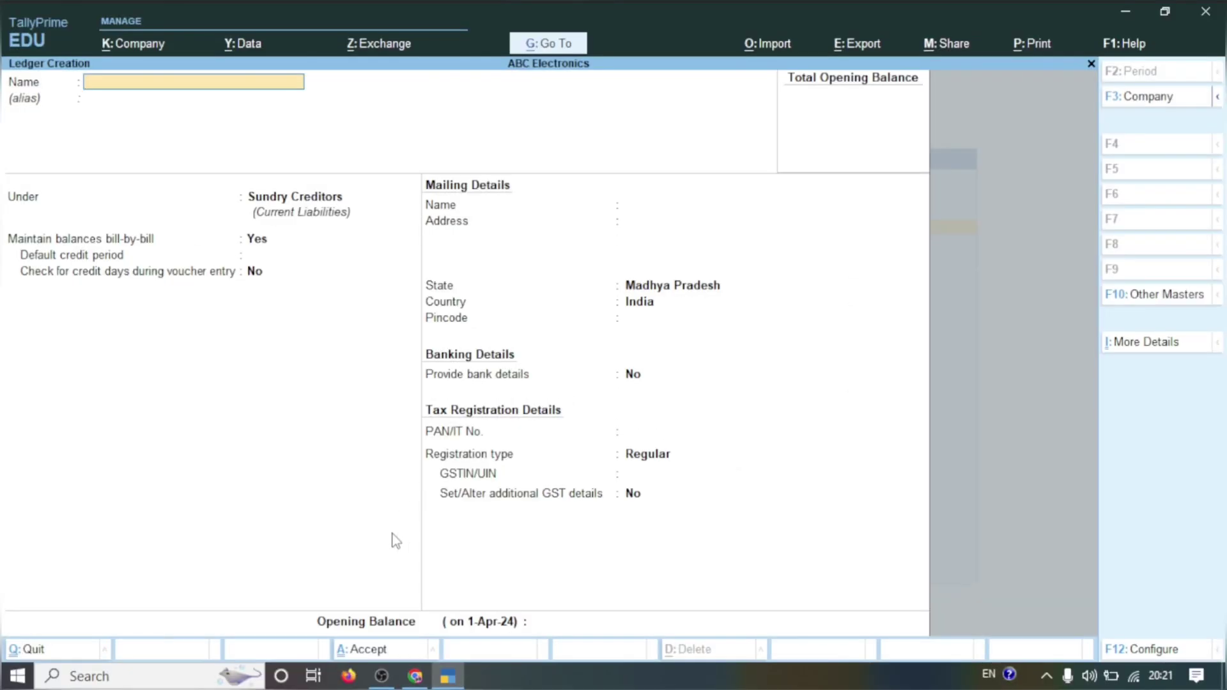
{"action": "type", "text": "CGST 9%"}
{"action": "key", "text": "Return"}
{"action": "type", "text": "TAX"}
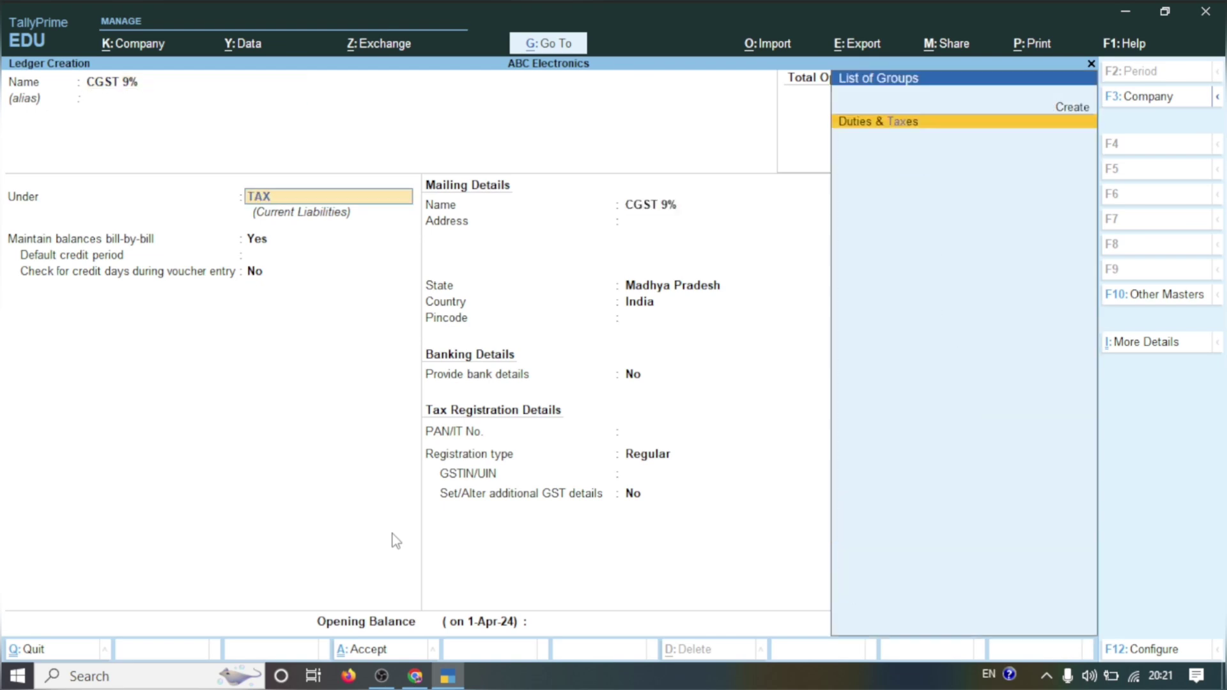
{"action": "key", "text": "Return"}
Set the CGST 9% ledger's duty type to GST, its tax type to CGST and its percentage of calculation to 9%
{"action": "key", "text": "Up"}
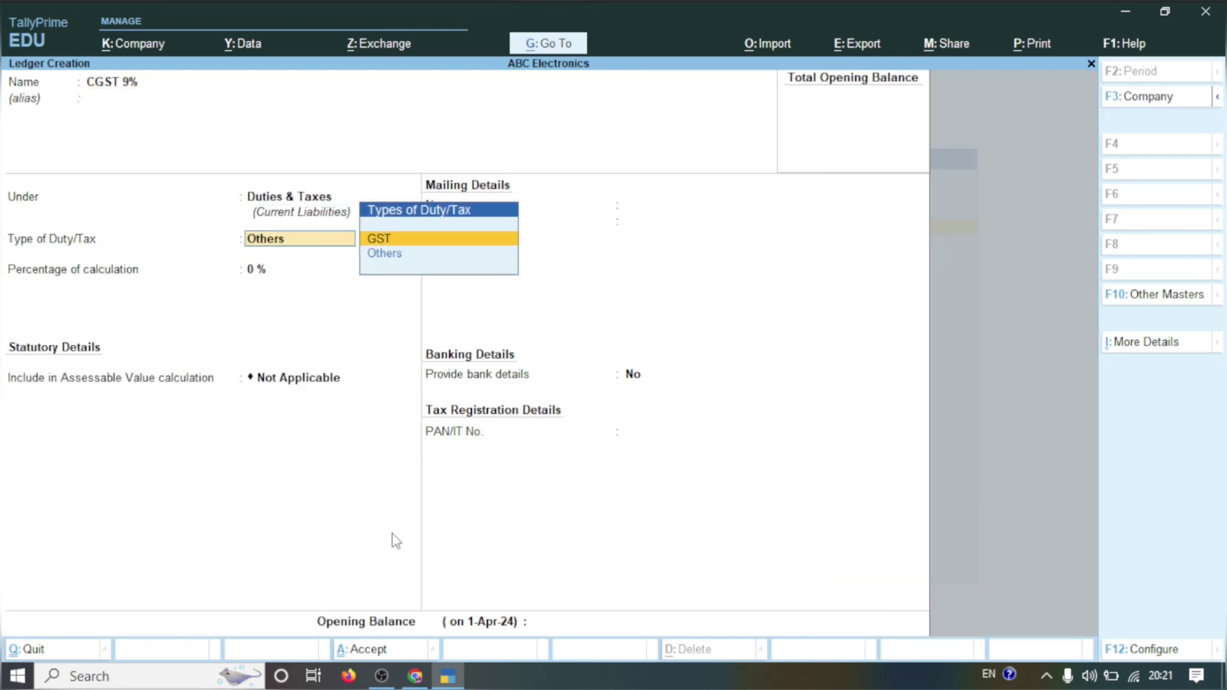
{"action": "key", "text": "Return"}
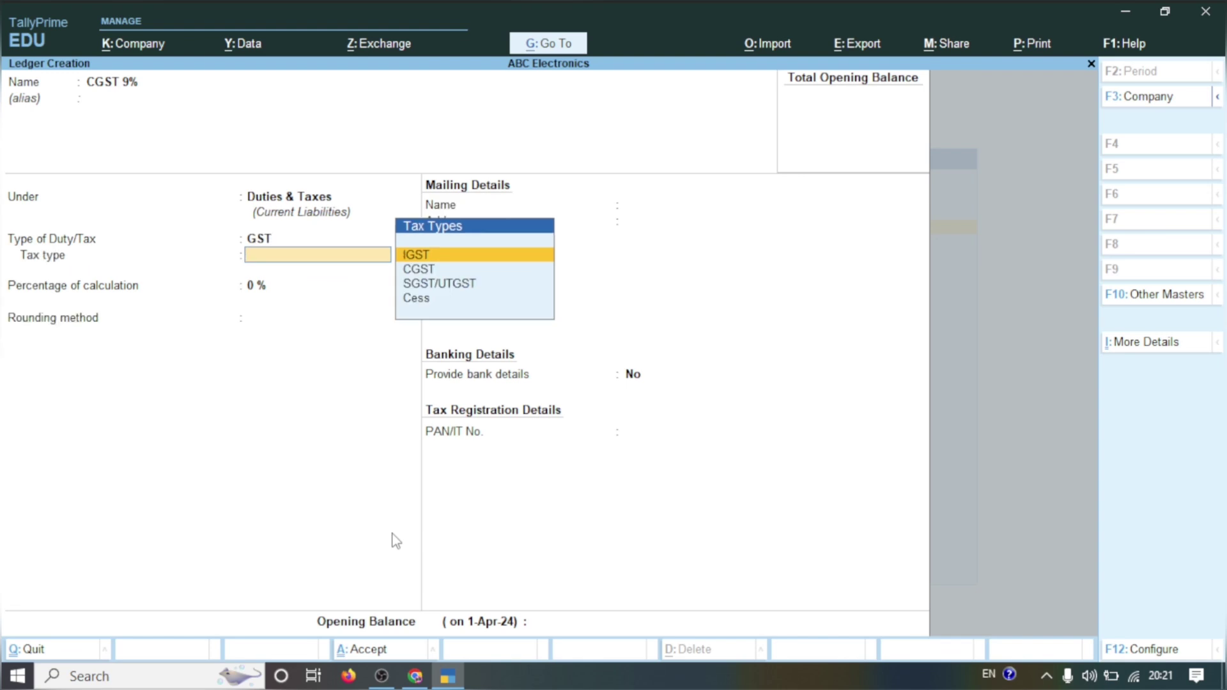
{"action": "left_click", "coordinate": [418, 270]}
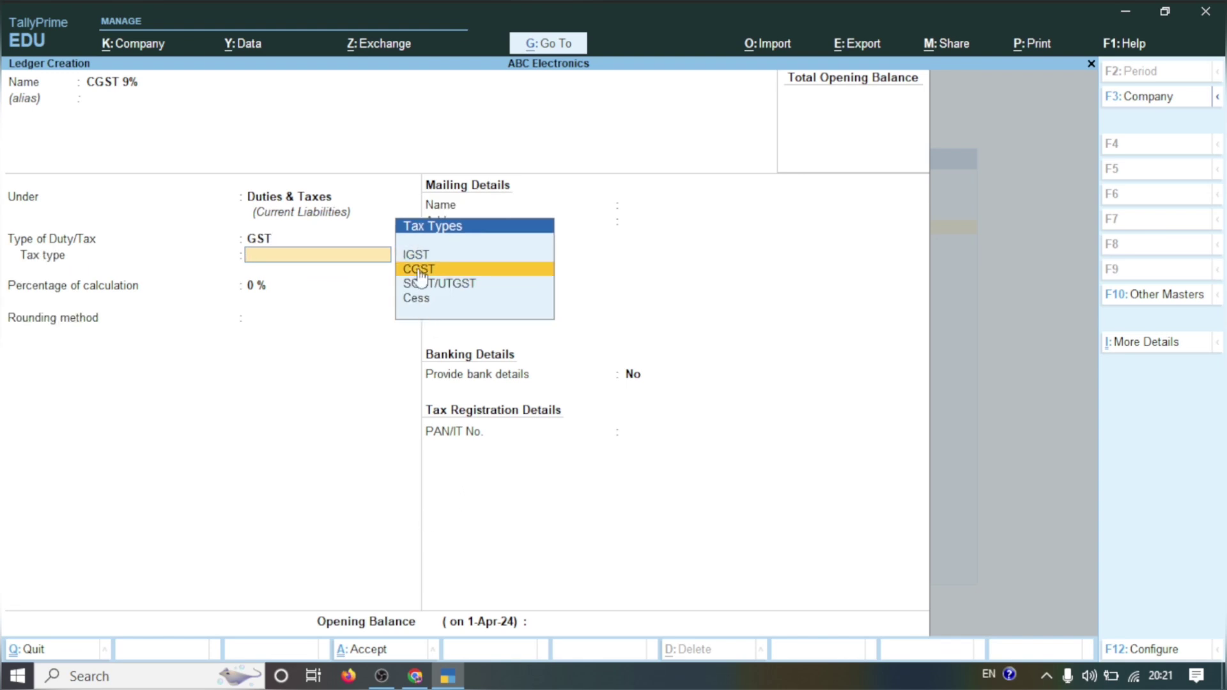
{"action": "key", "text": "Return"}
{"action": "type", "text": "9"}
{"action": "key", "text": "Return"}
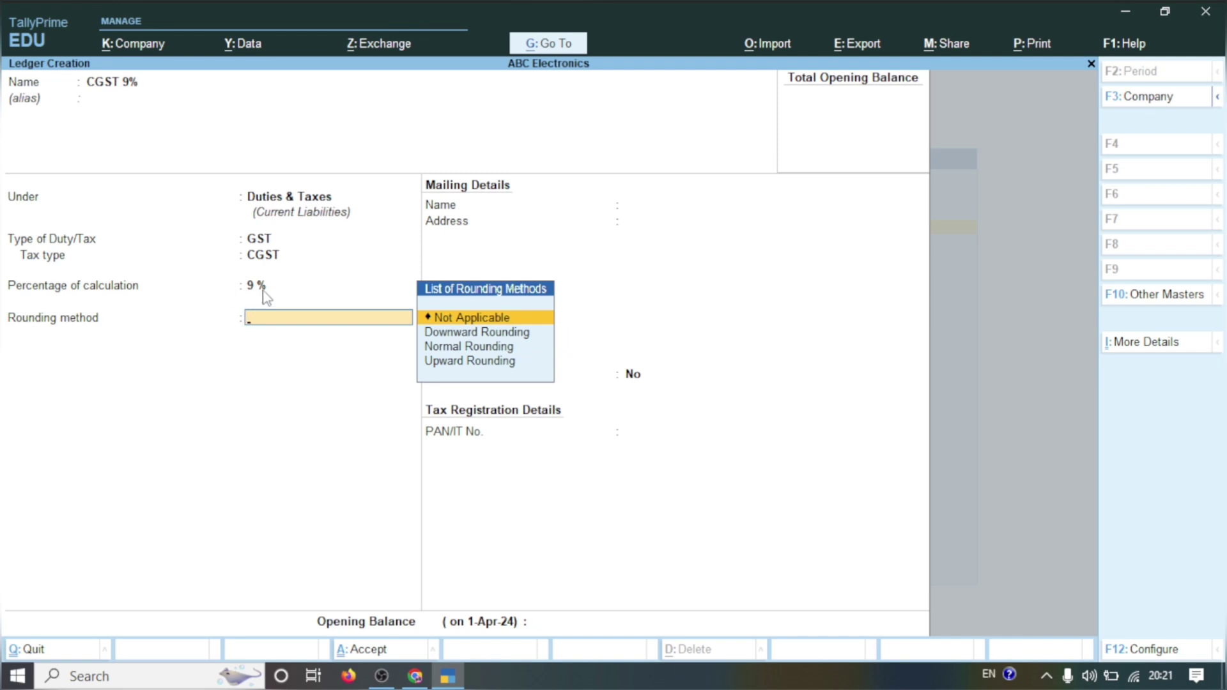
Set the CGST 9% ledger's rounding method to Not Applicable and save it without an opening balance
{"action": "key", "text": "Return"}
{"action": "key", "text": "Return"}
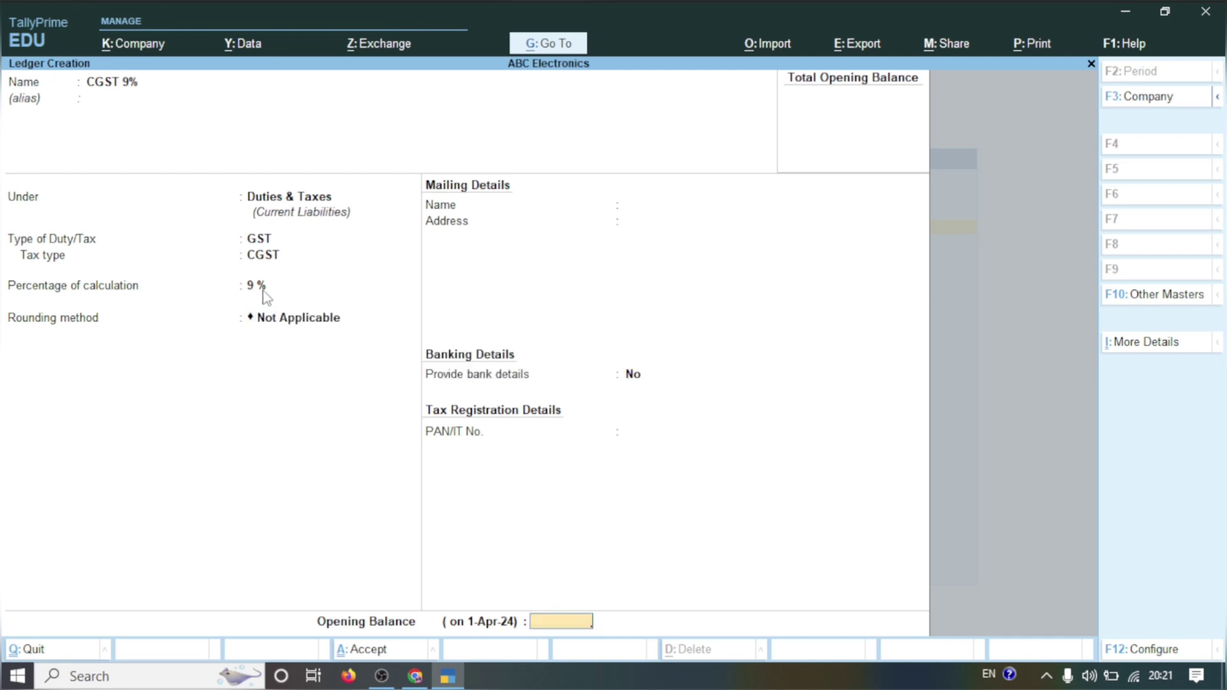
{"action": "key", "text": "Return"}
{"action": "key", "text": "Return"}
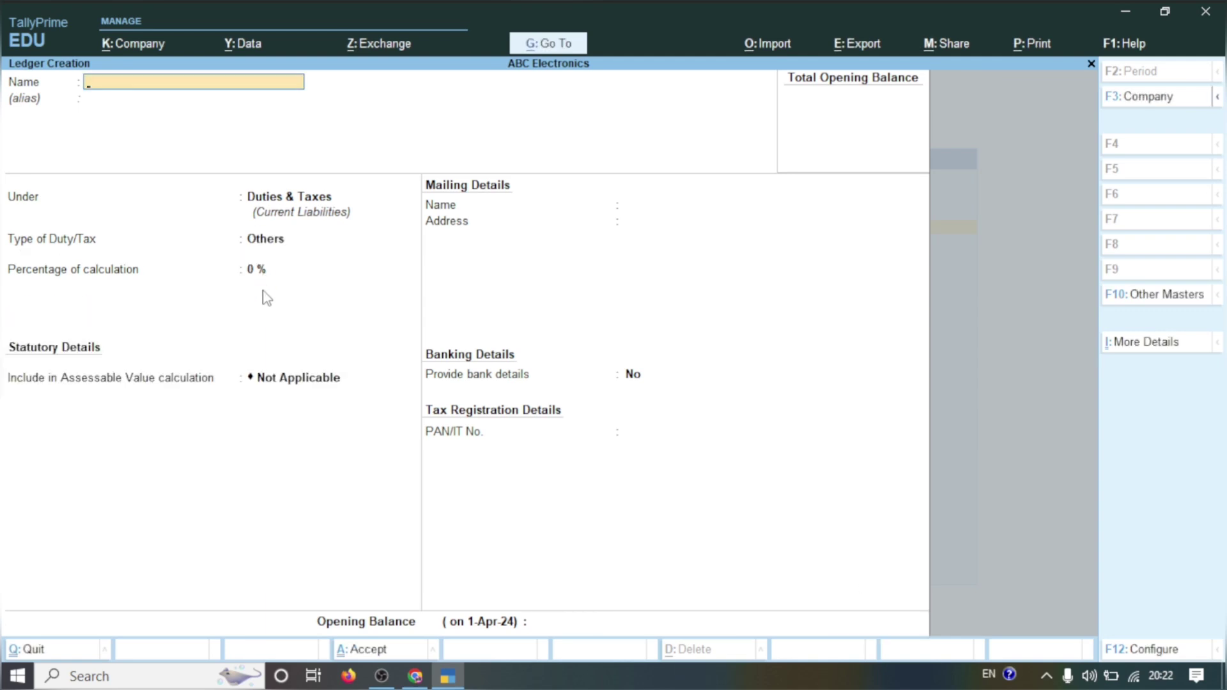
Name another new ledger SGST 9% and keep it under Duties & Taxes
{"action": "type", "text": "SGST 9%"}
{"action": "key", "text": "Return"}
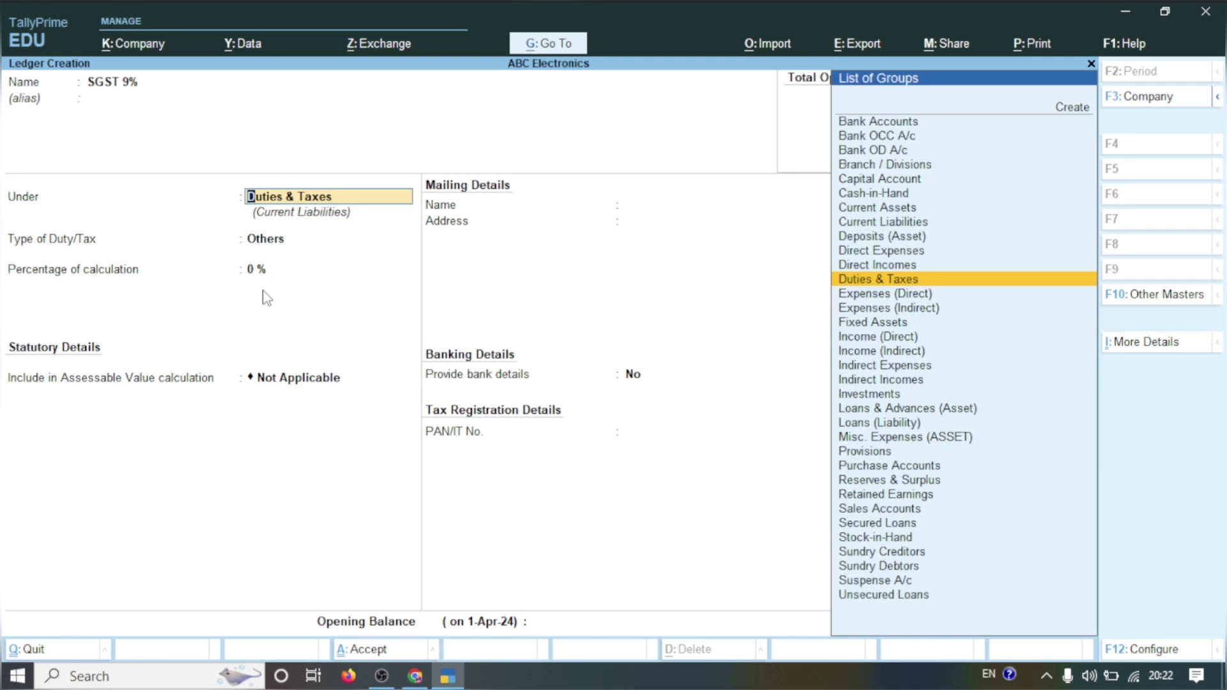
{"action": "key", "text": "Return"}
Set the SGST 9% ledger's duty type to GST, its tax type to SGST/UTGST and its percentage of calculation to 9%
{"action": "key", "text": "Up"}
{"action": "key", "text": "Return"}
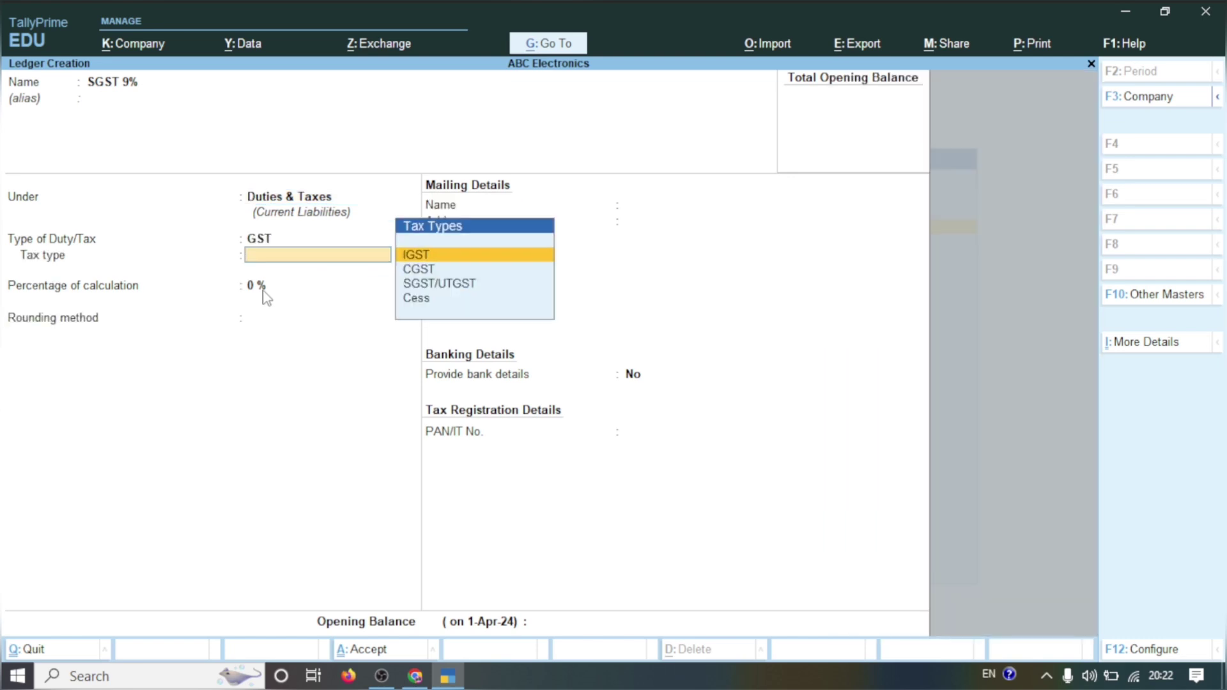
{"action": "left_click", "coordinate": [427, 285]}
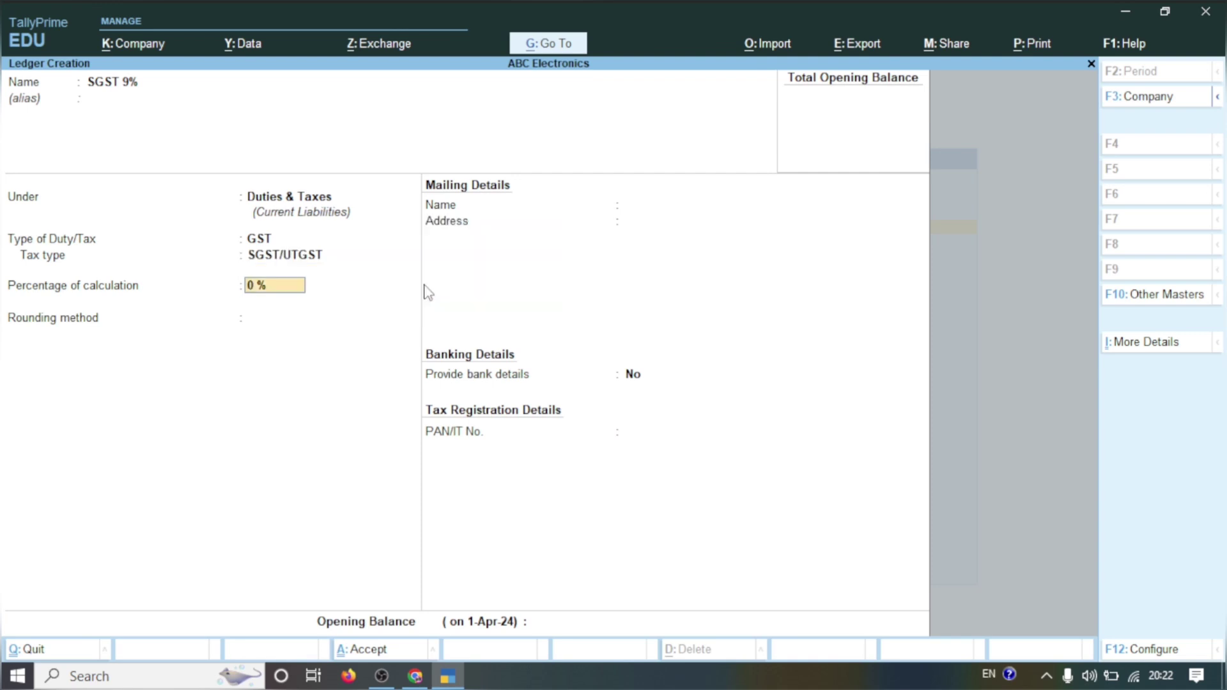
{"action": "type", "text": "9"}
{"action": "key", "text": "Return"}
Set the SGST 9% ledger's rounding method to Not Applicable, save it and return to the list of masters
{"action": "key", "text": "Return"}
{"action": "key", "text": "Return"}
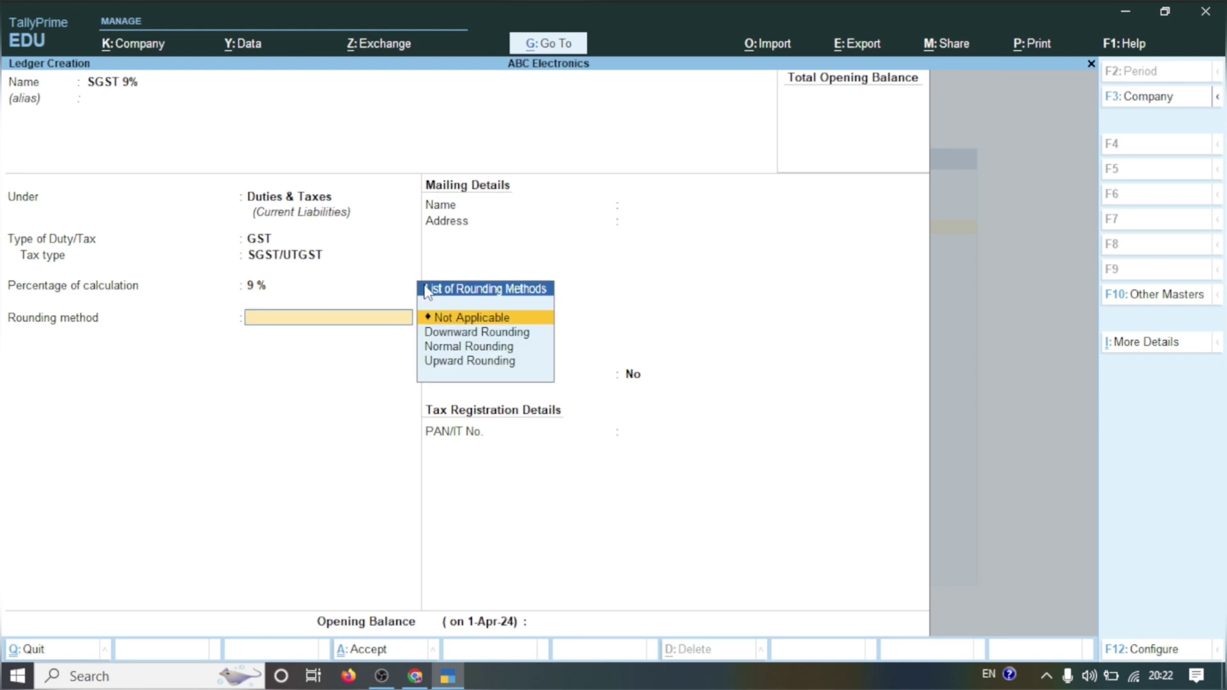
{"action": "key", "text": "Return"}
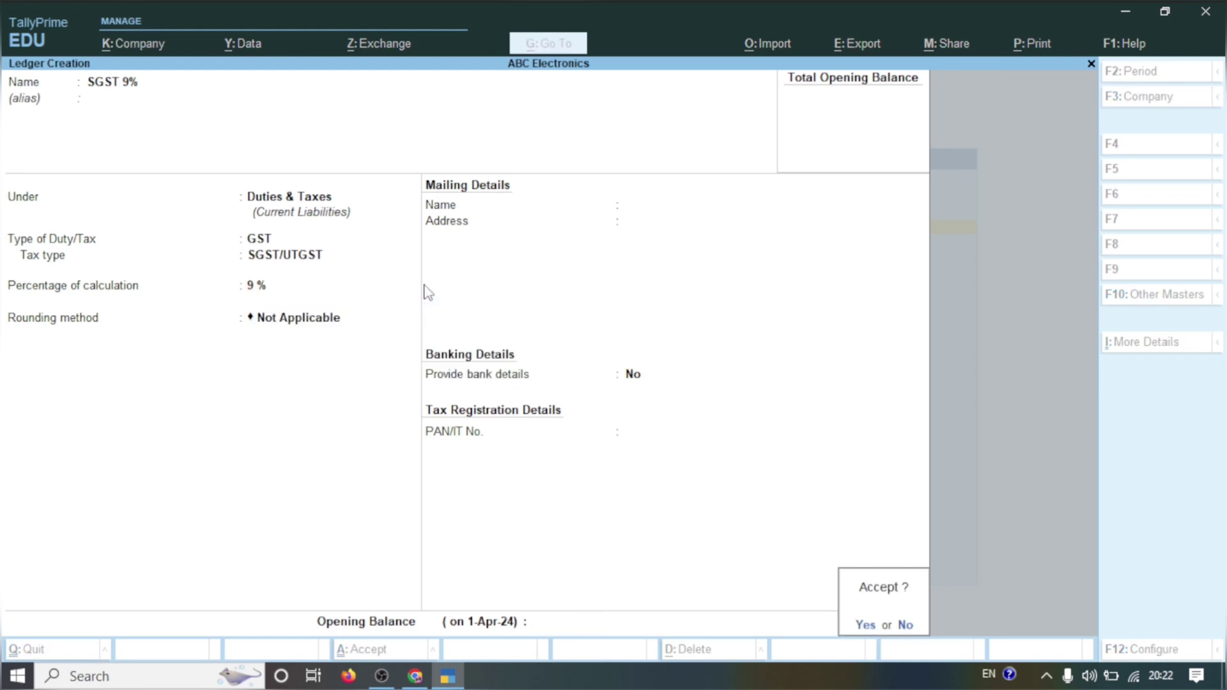
{"action": "key", "text": "Return"}
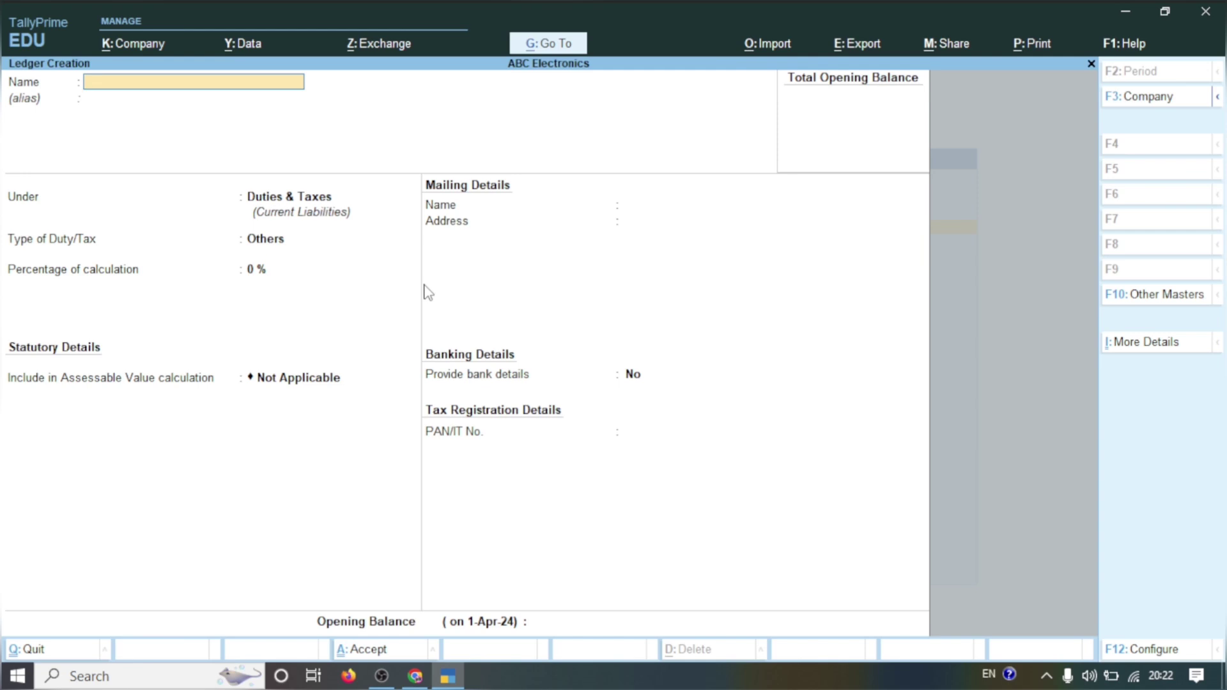
{"action": "key", "text": "Escape"}
{"action": "key", "text": "Return"}
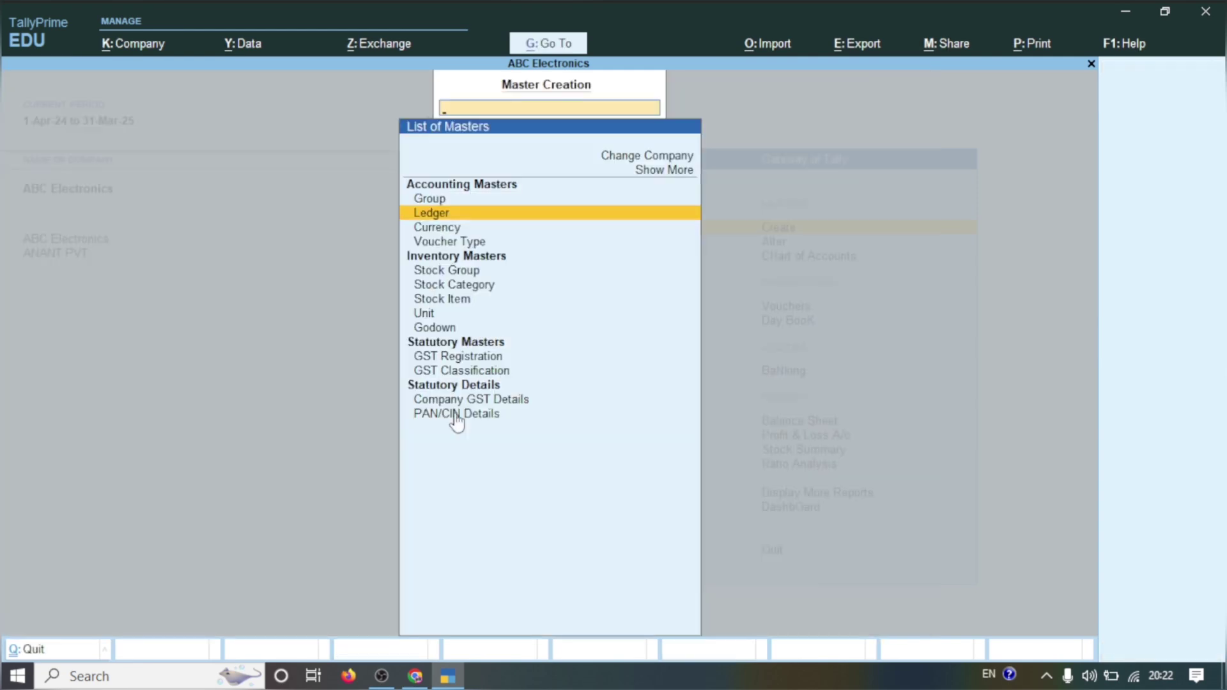
Examine the first item's name, category, unit and rate and the purchase account entry on the purchase invoice sheet
{"action": "left_click", "coordinate": [415, 677]}
{"action": "key", "text": "ctrl+a"}
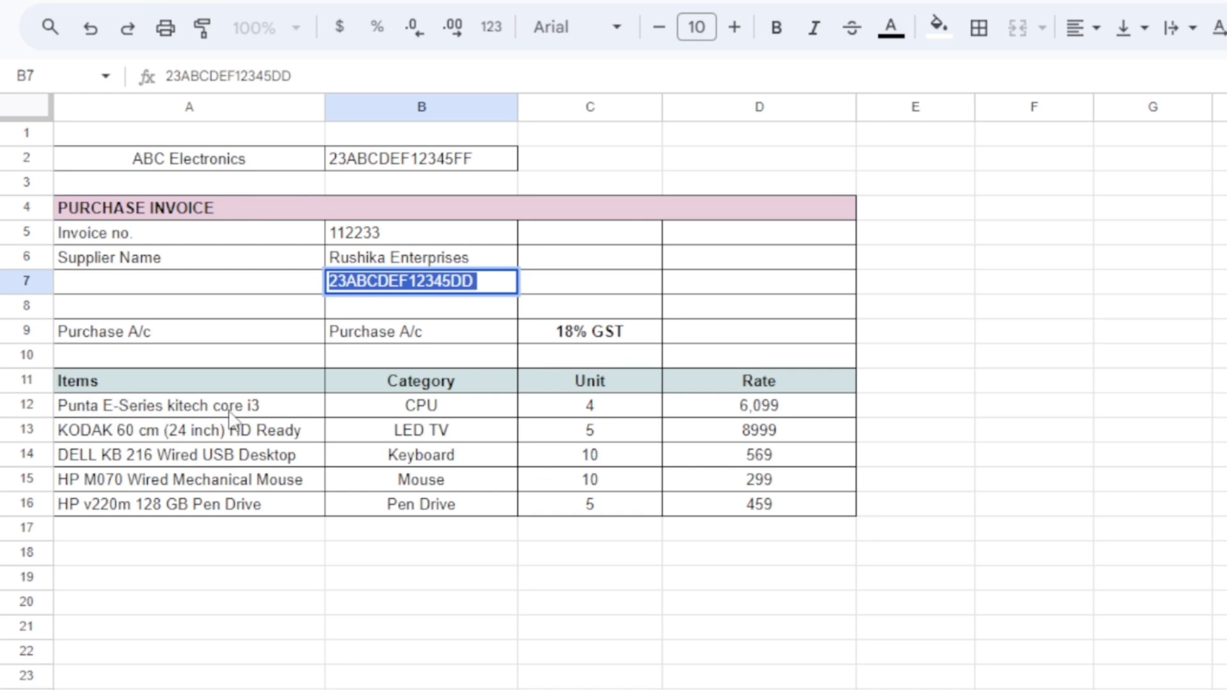
{"action": "left_click", "coordinate": [192, 409]}
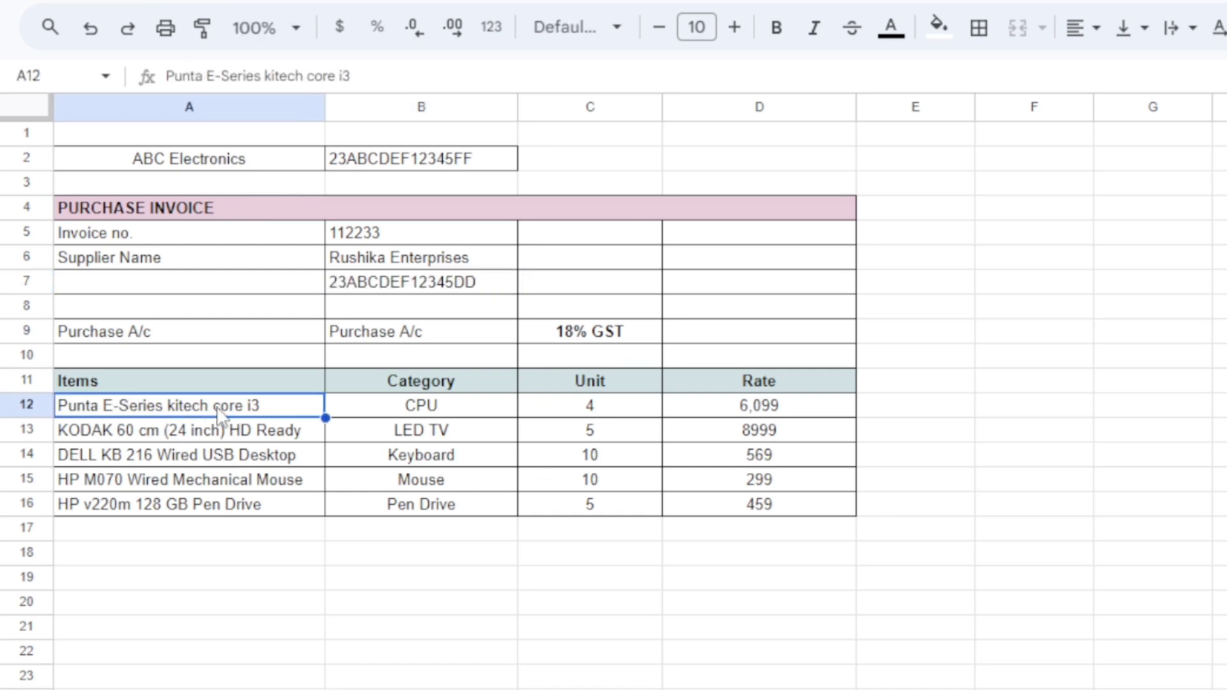
{"action": "left_click", "coordinate": [423, 409]}
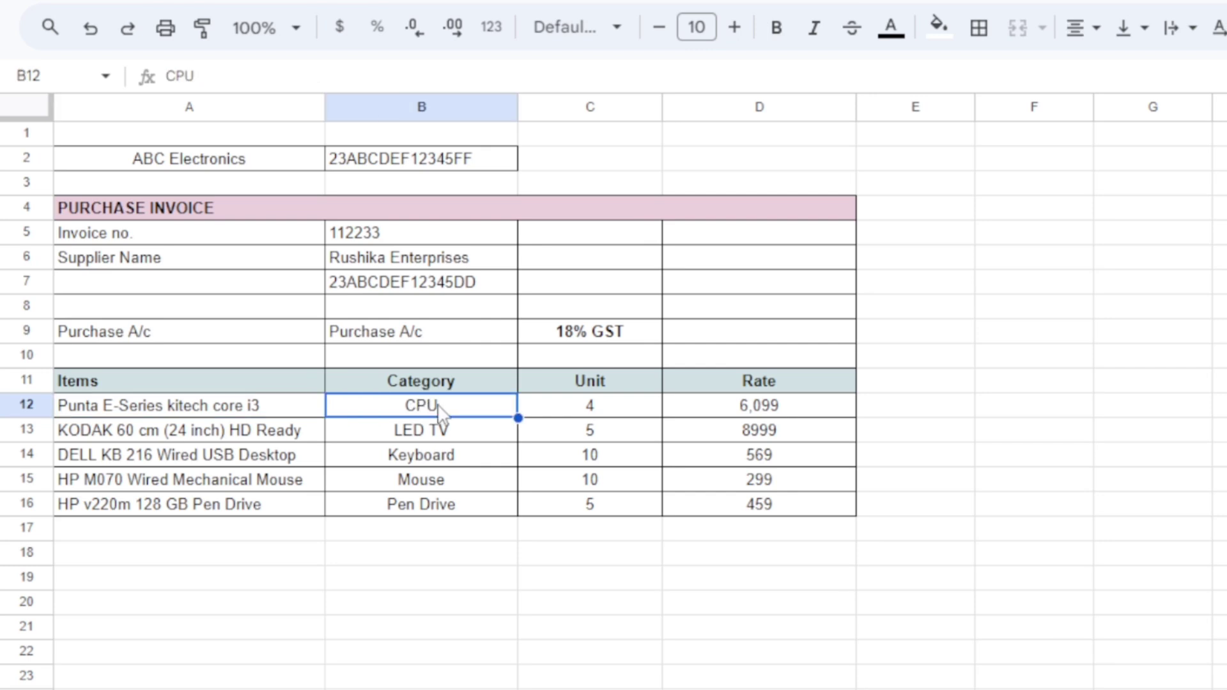
{"action": "left_click", "coordinate": [612, 416]}
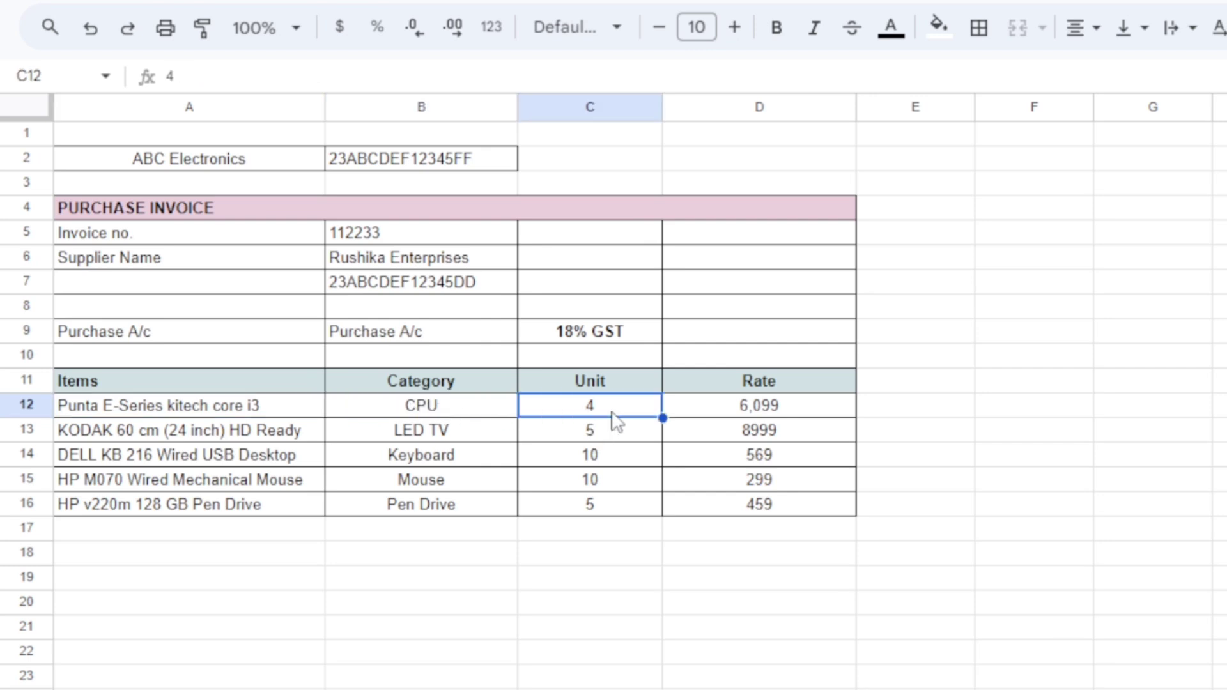
{"action": "left_click", "coordinate": [725, 407]}
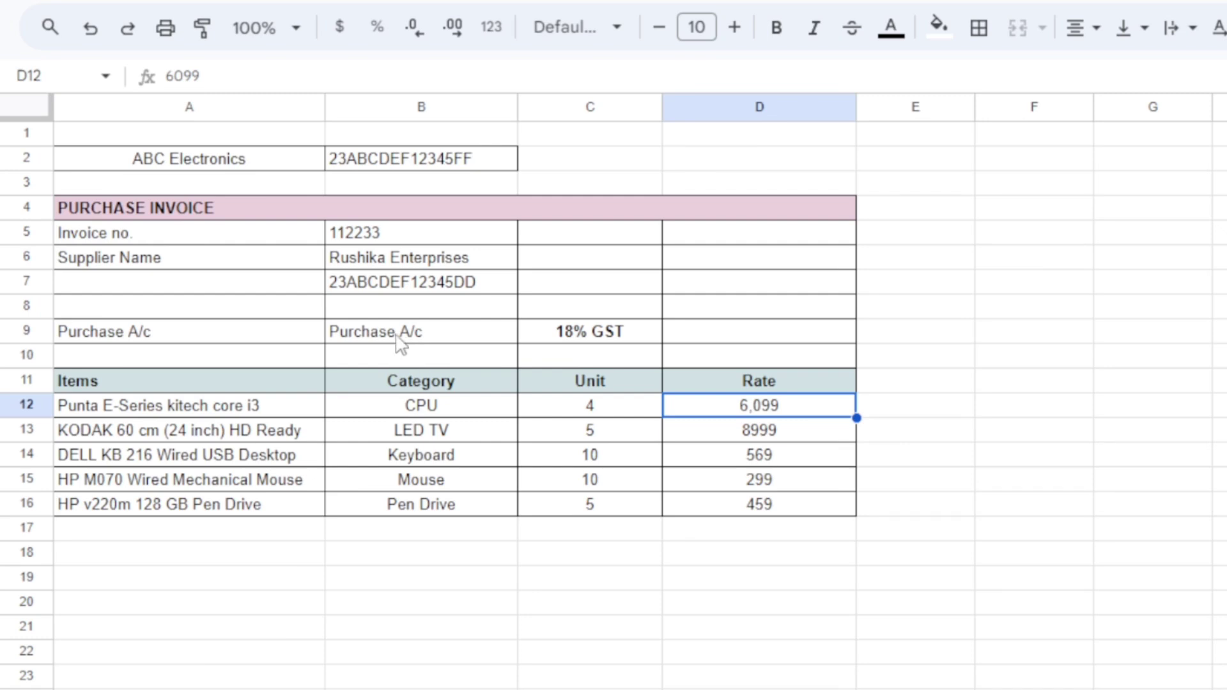
{"action": "left_click", "coordinate": [398, 335]}
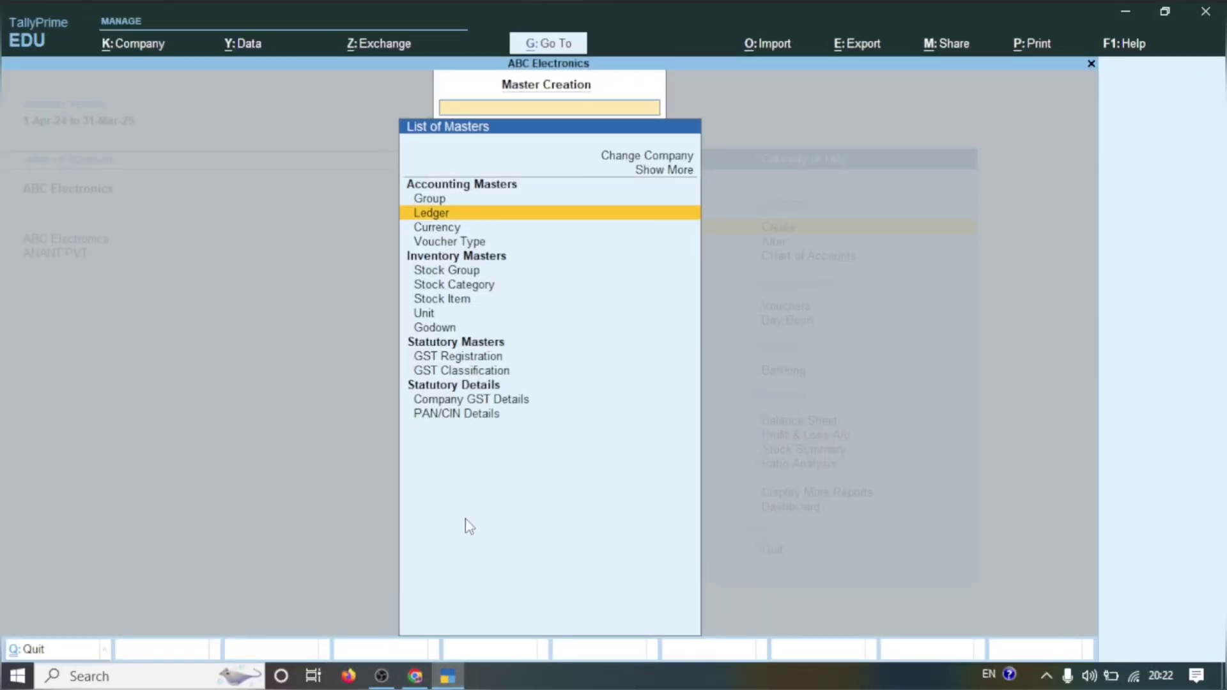
{"action": "key", "text": "Up"}
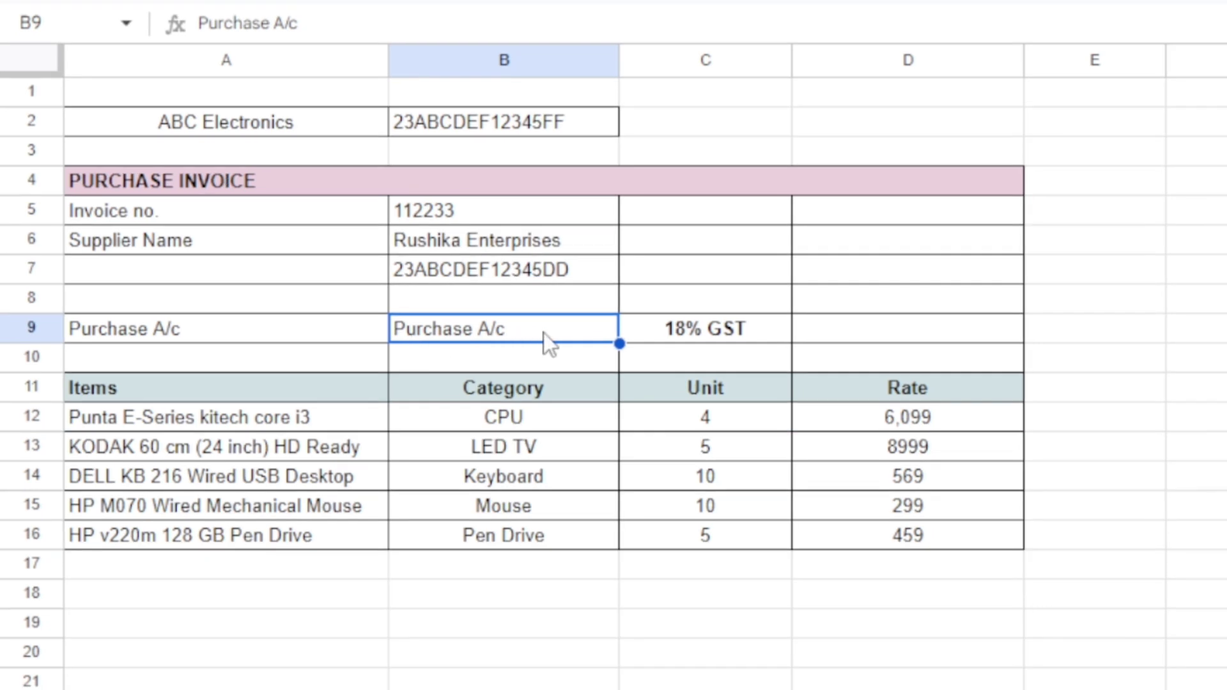
{"action": "mouse_move", "coordinate": [448, 675]}
{"action": "left_click", "coordinate": [439, 602]}
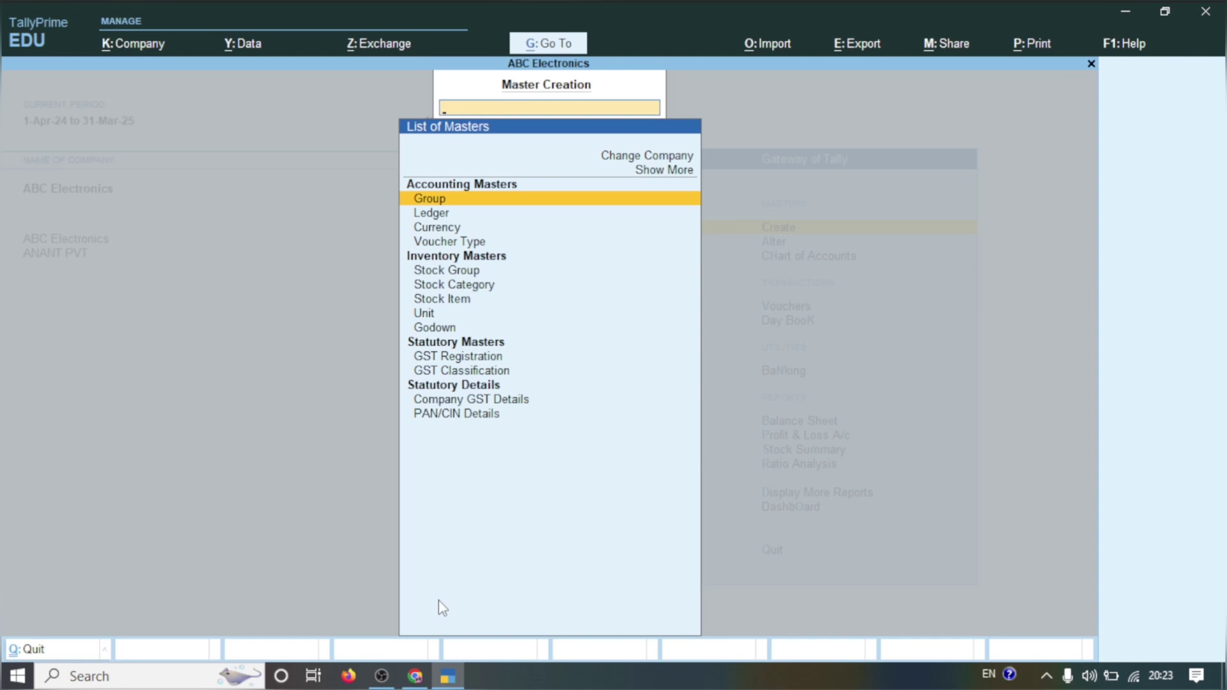
Start a new ledger named PURCHASE 18% GST and place it under Purchase Accounts
{"action": "left_click", "coordinate": [450, 217]}
{"action": "left_click", "coordinate": [449, 216]}
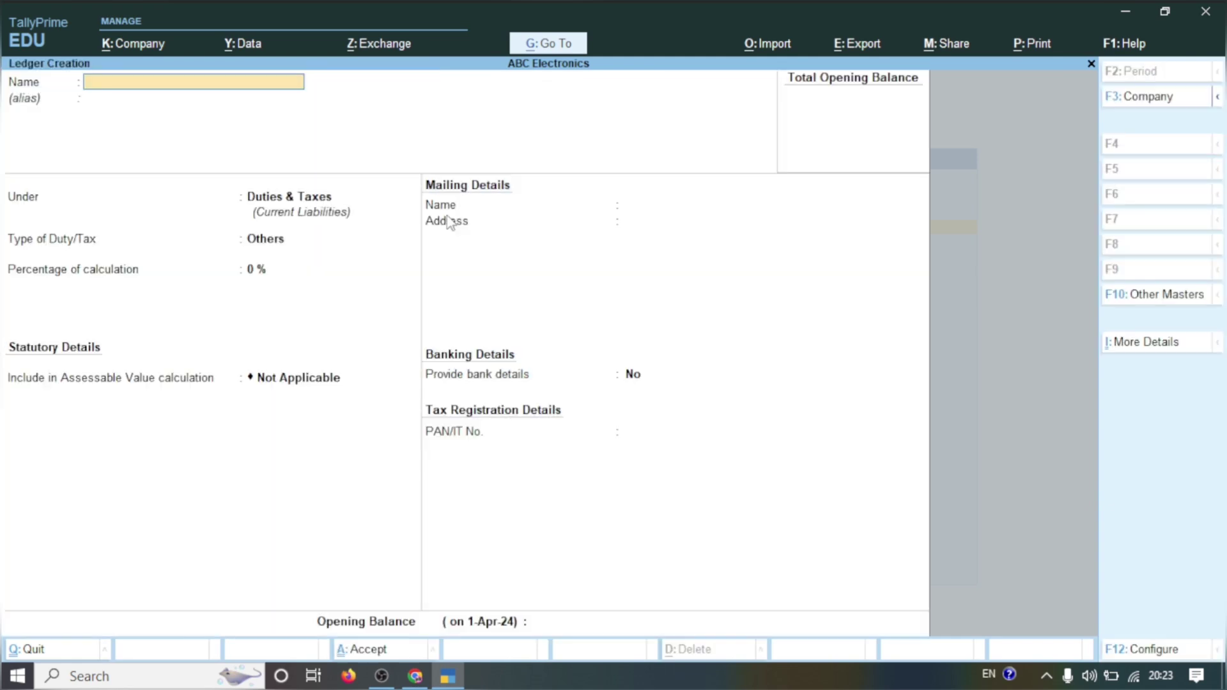
{"action": "type", "text": "PURCHASE 18% G"}
{"action": "key", "text": "Return"}
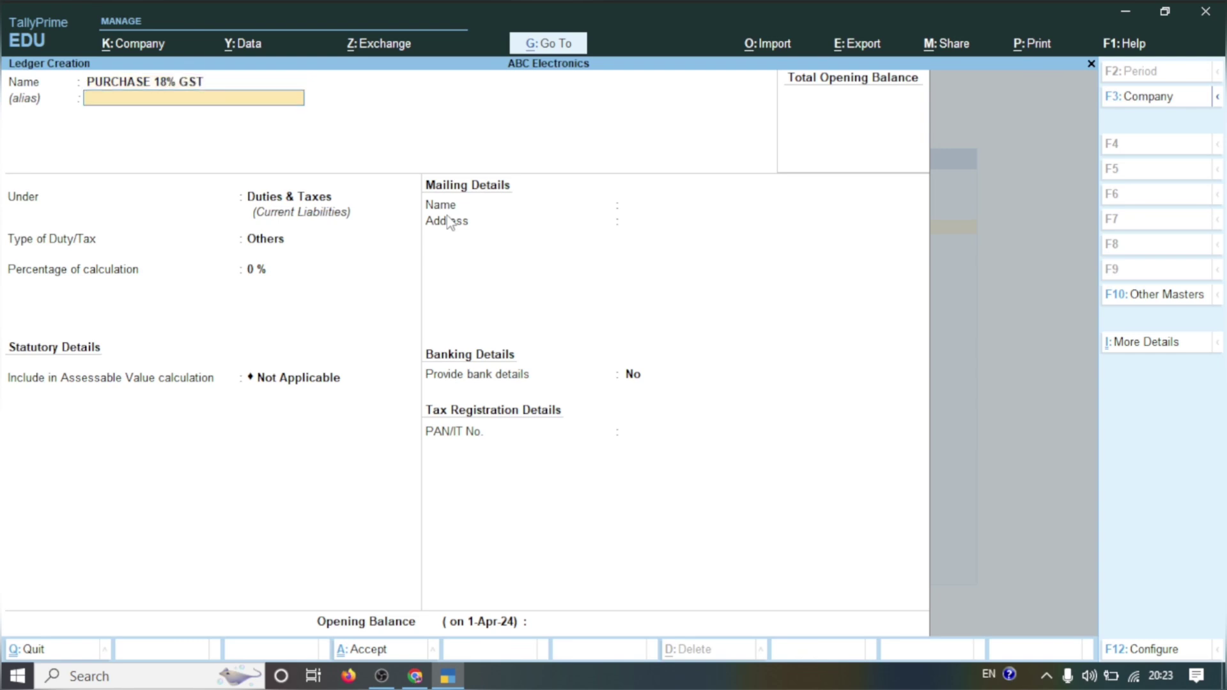
{"action": "key", "text": "Return"}
{"action": "type", "text": "PUR"}
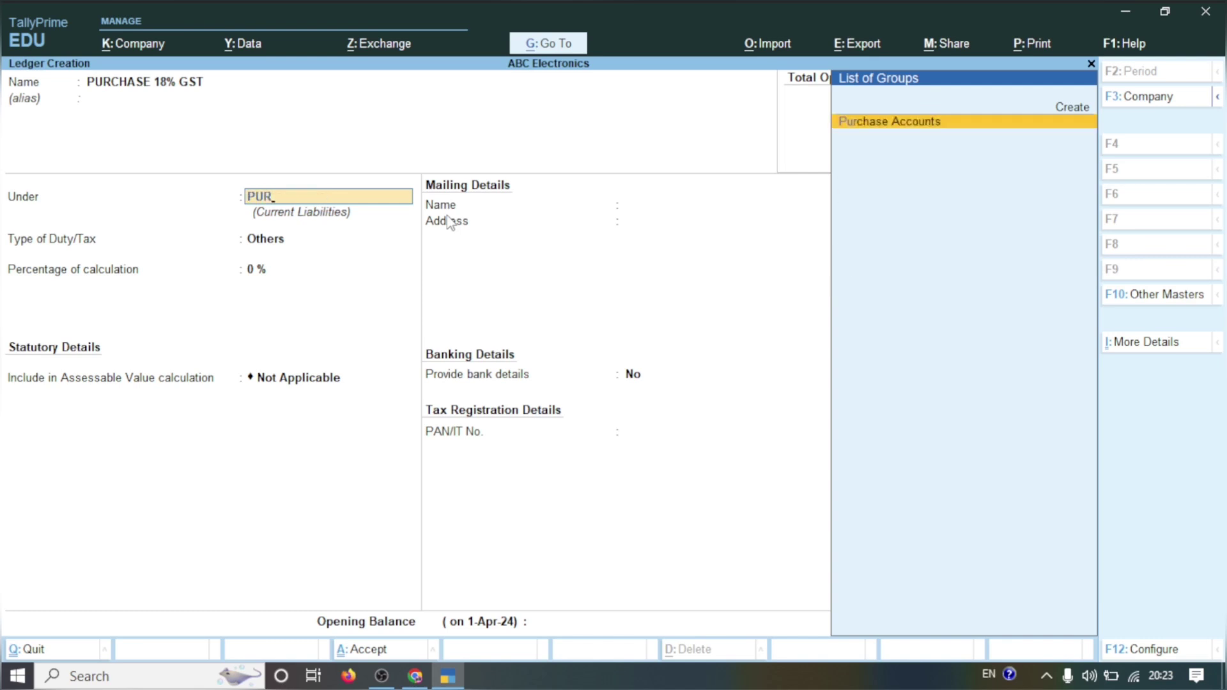
{"action": "key", "text": "Return"}
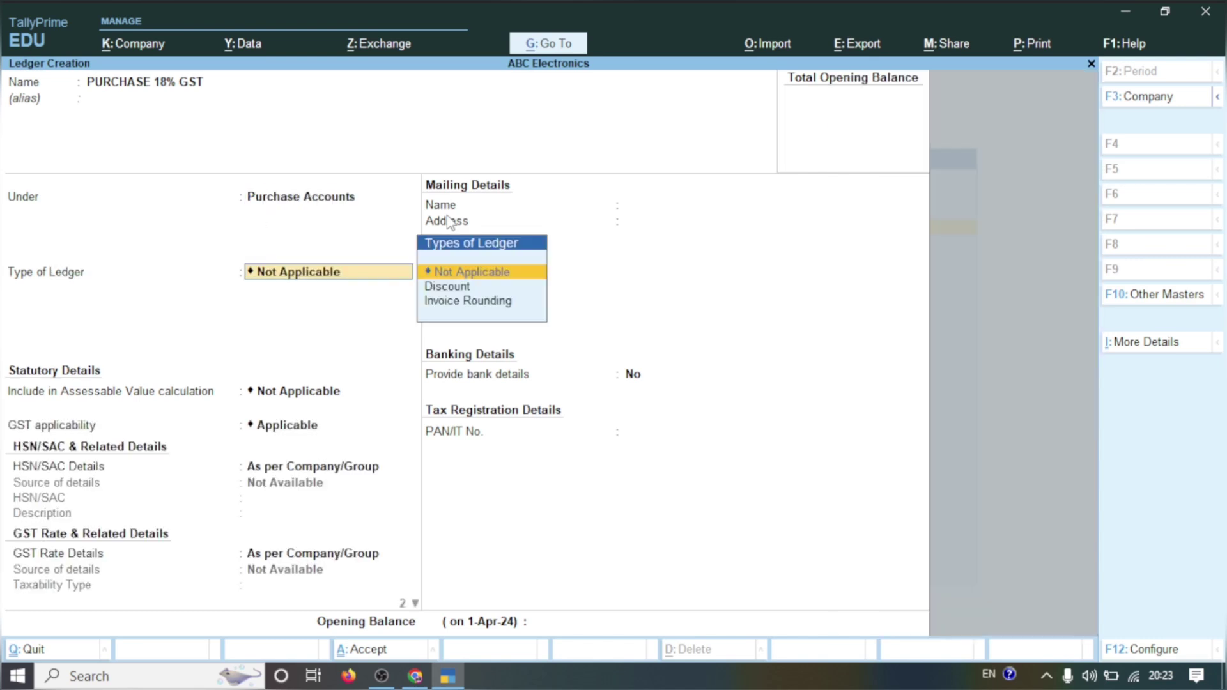
Leave the ledger type and assessable value inclusion as Not Applicable, then specify taxable GST at 18% directly in the purchase ledger
{"action": "key", "text": "Return"}
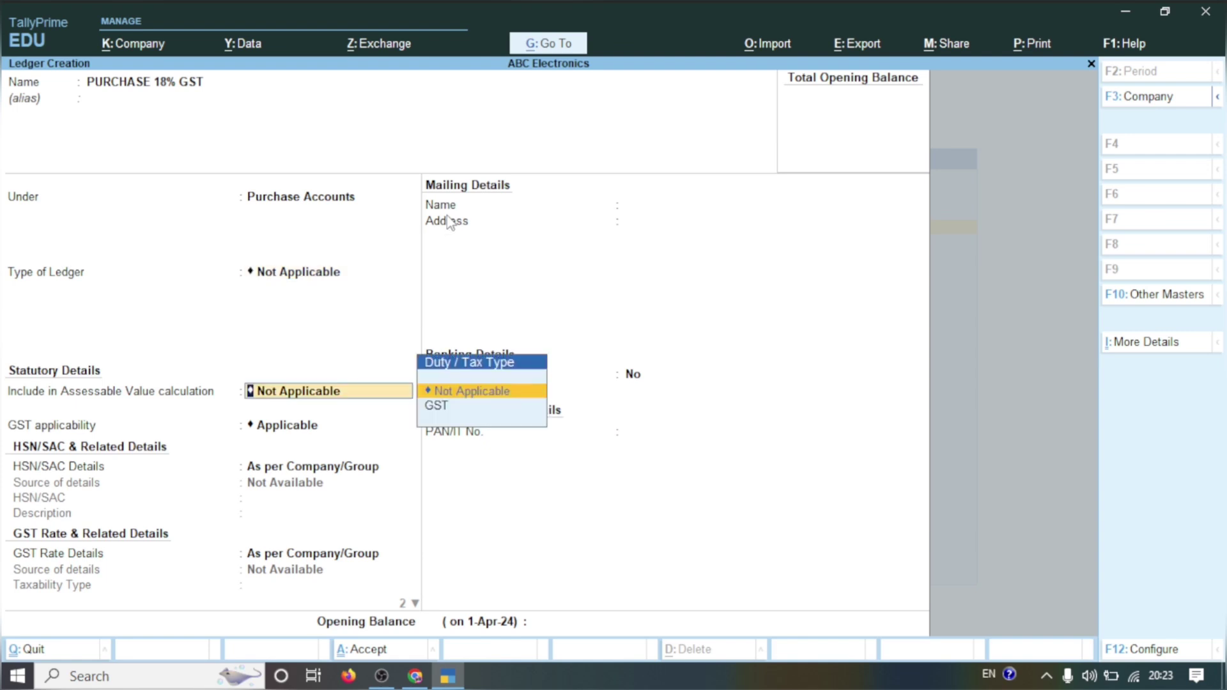
{"action": "key", "text": "Return"}
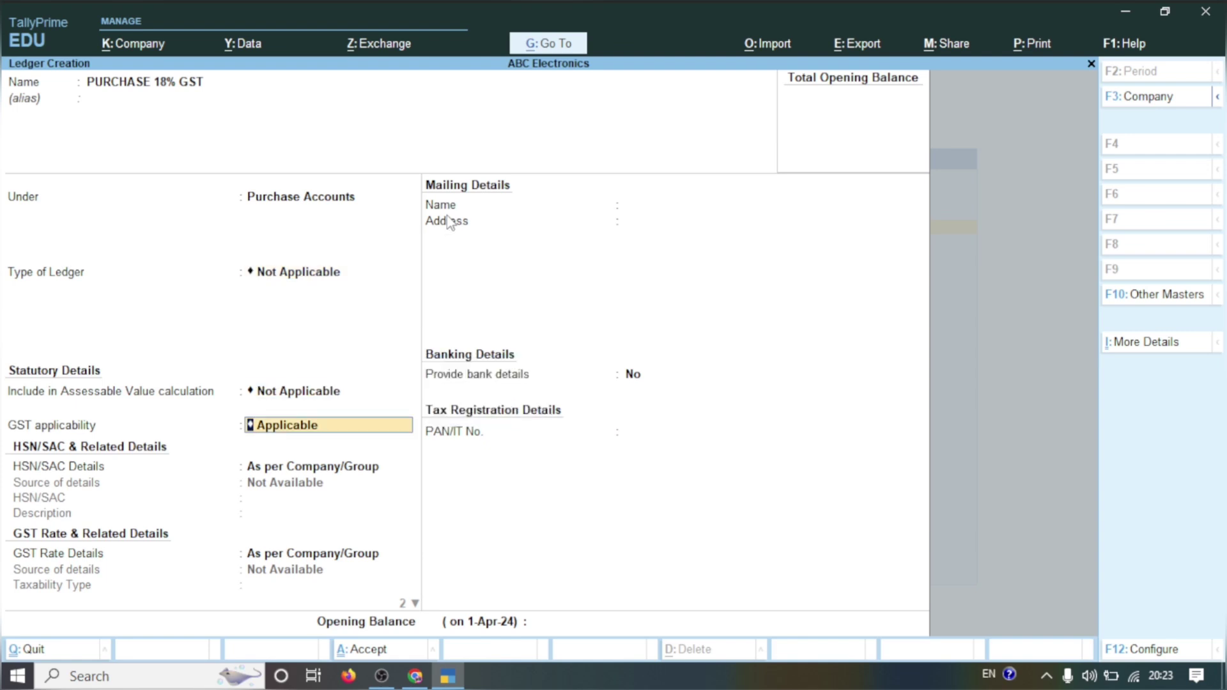
{"action": "key", "text": "Return"}
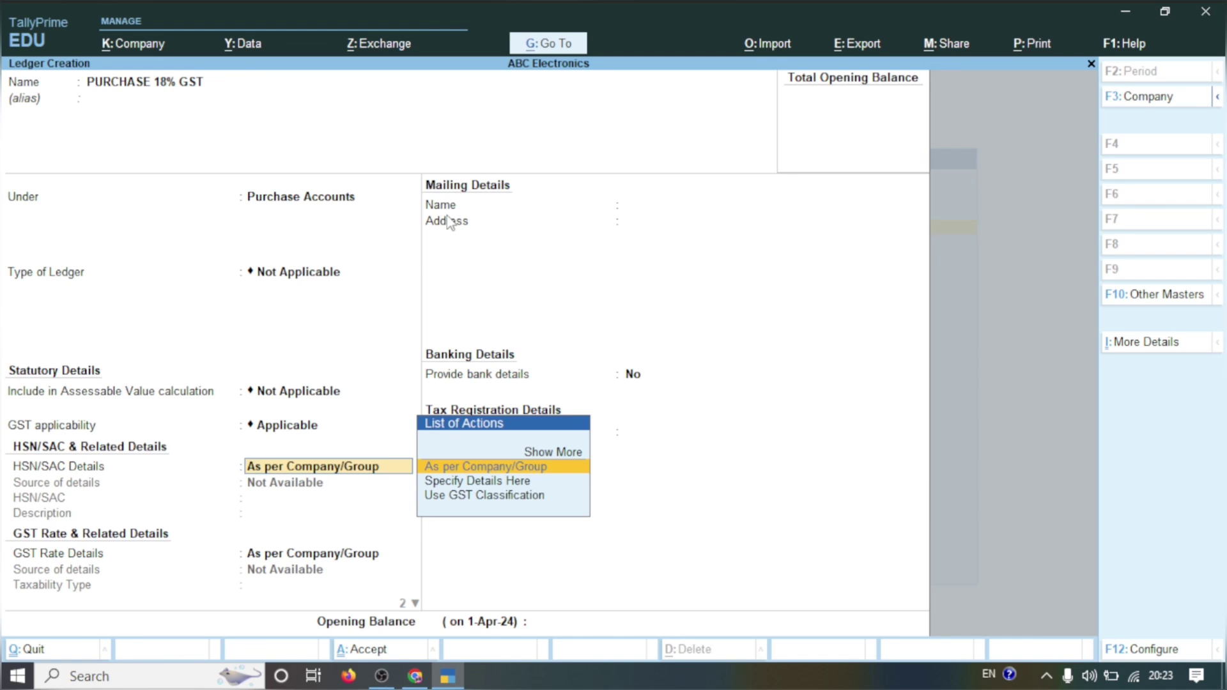
{"action": "key", "text": "Return"}
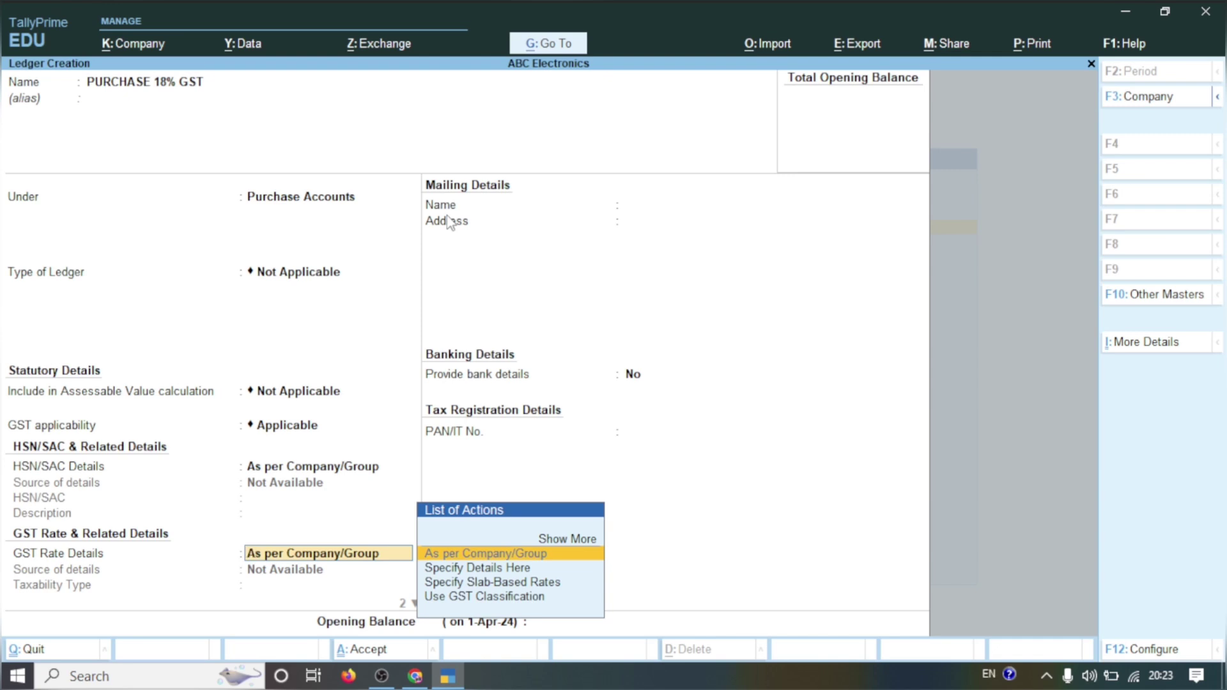
{"action": "left_click", "coordinate": [496, 569]}
{"action": "key", "text": "Return"}
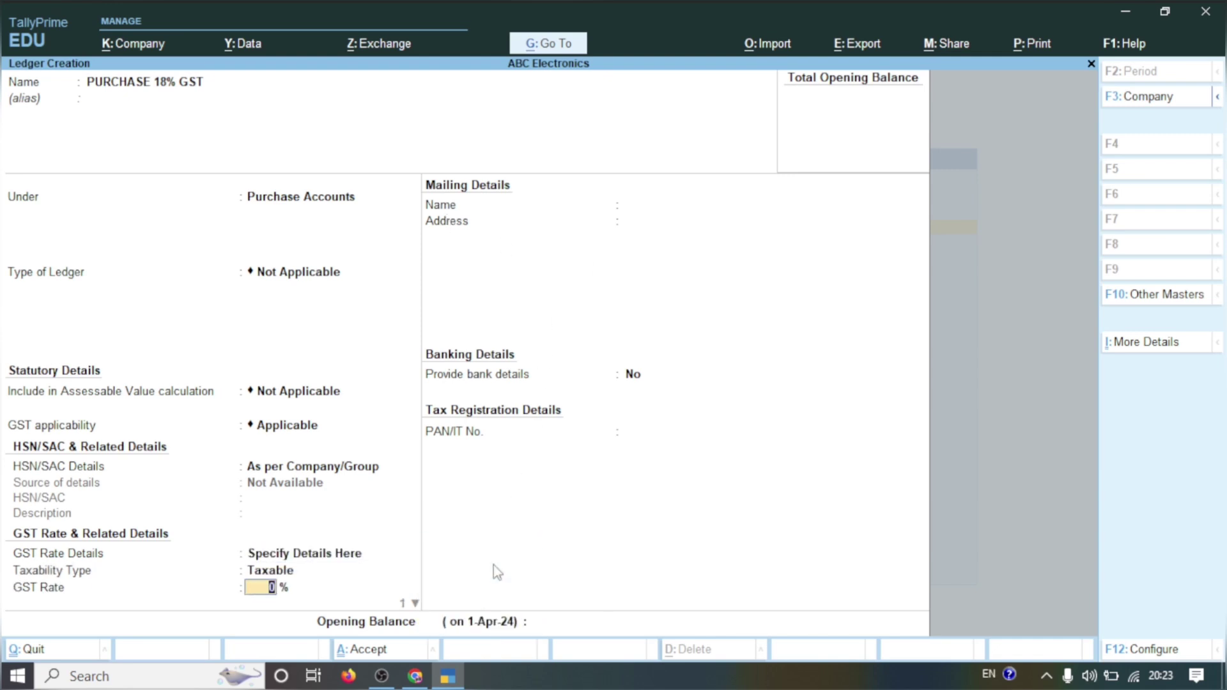
{"action": "type", "text": "18"}
{"action": "key", "text": "Return"}
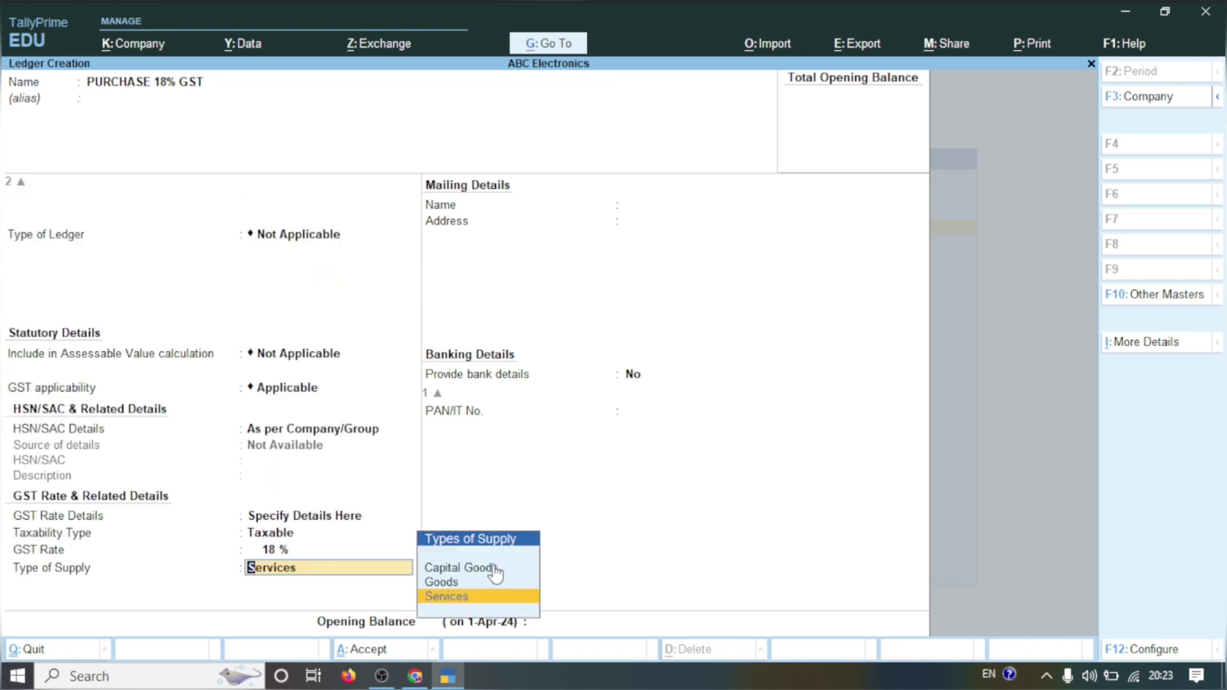
Set the purchase ledger's type of supply to Goods, save it without bank details and return to the Gateway of Tally
{"action": "key", "text": "Up"}
{"action": "key", "text": "Return"}
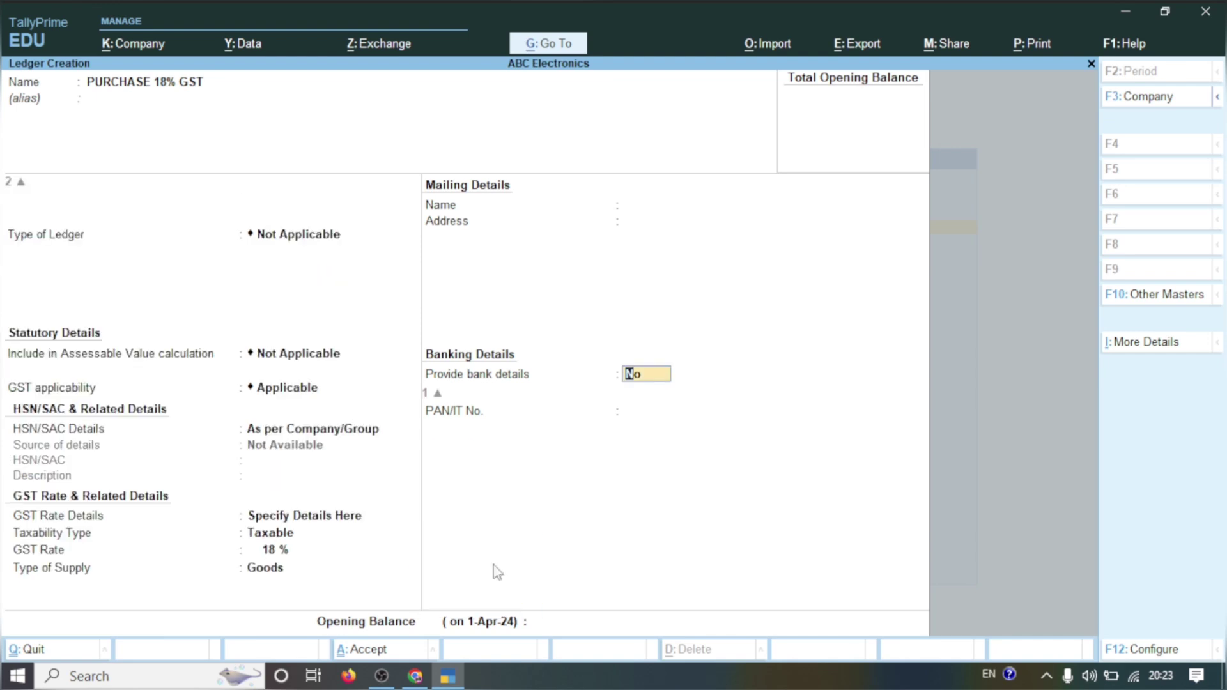
{"action": "key", "text": "Return"}
{"action": "key", "text": "Return"}
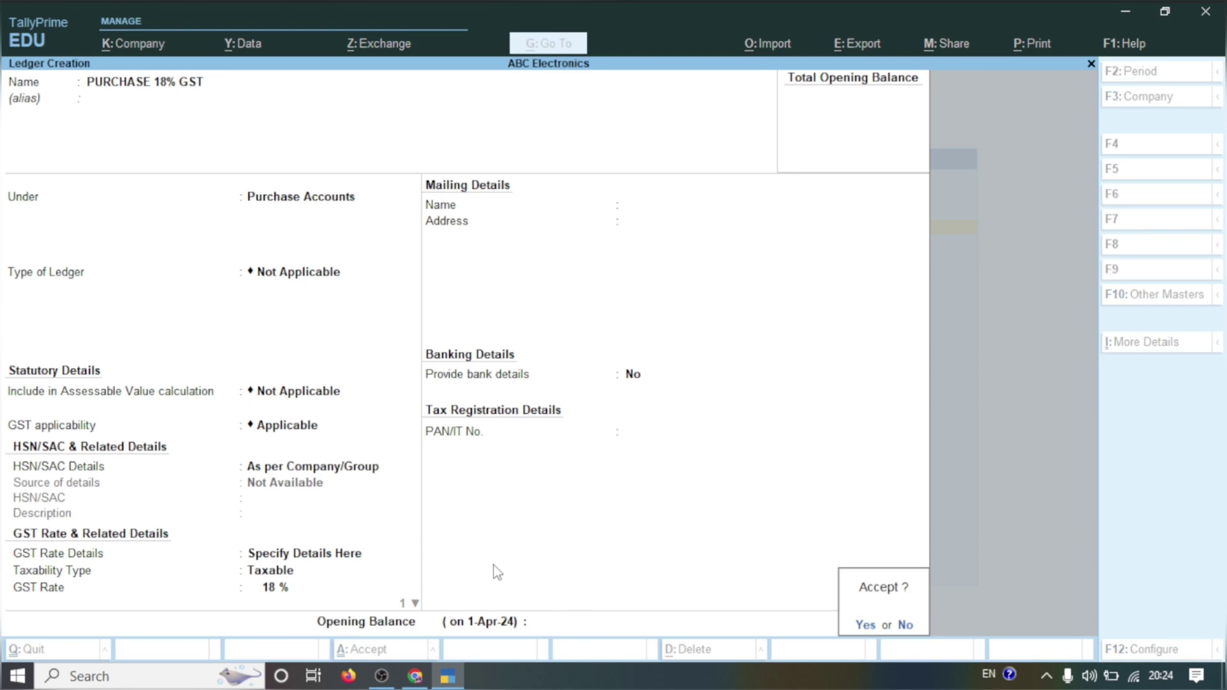
{"action": "key", "text": "Return"}
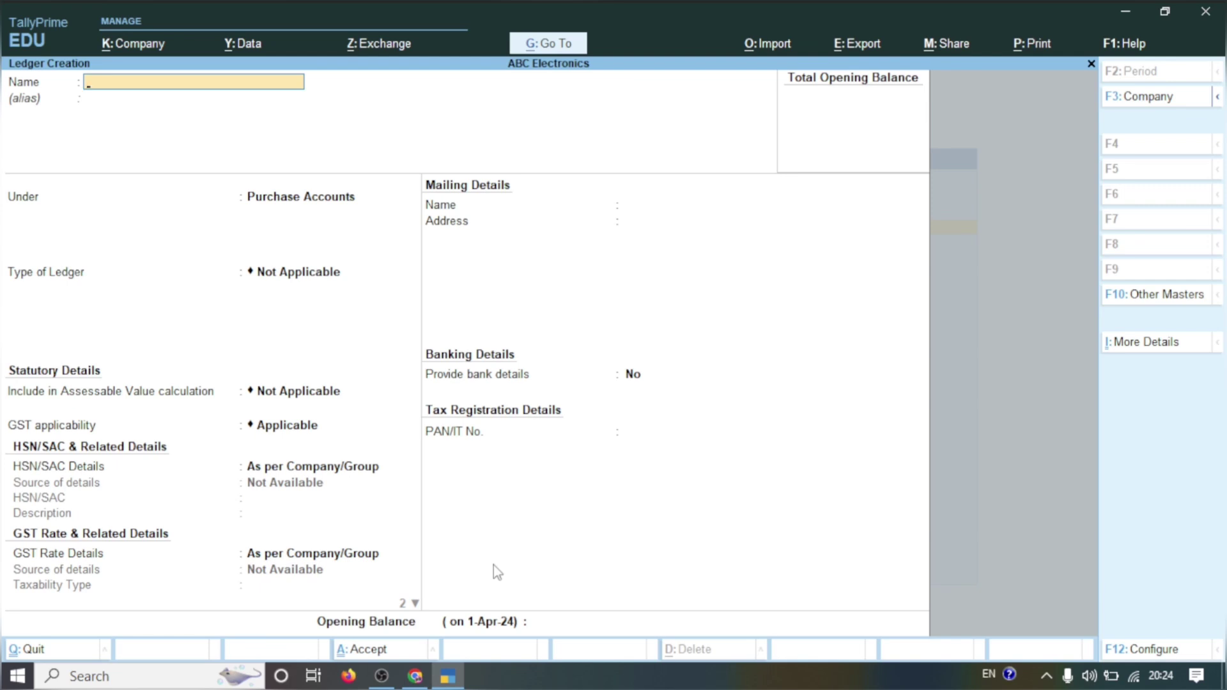
{"action": "key", "text": "Escape"}
{"action": "key", "text": "Escape"}
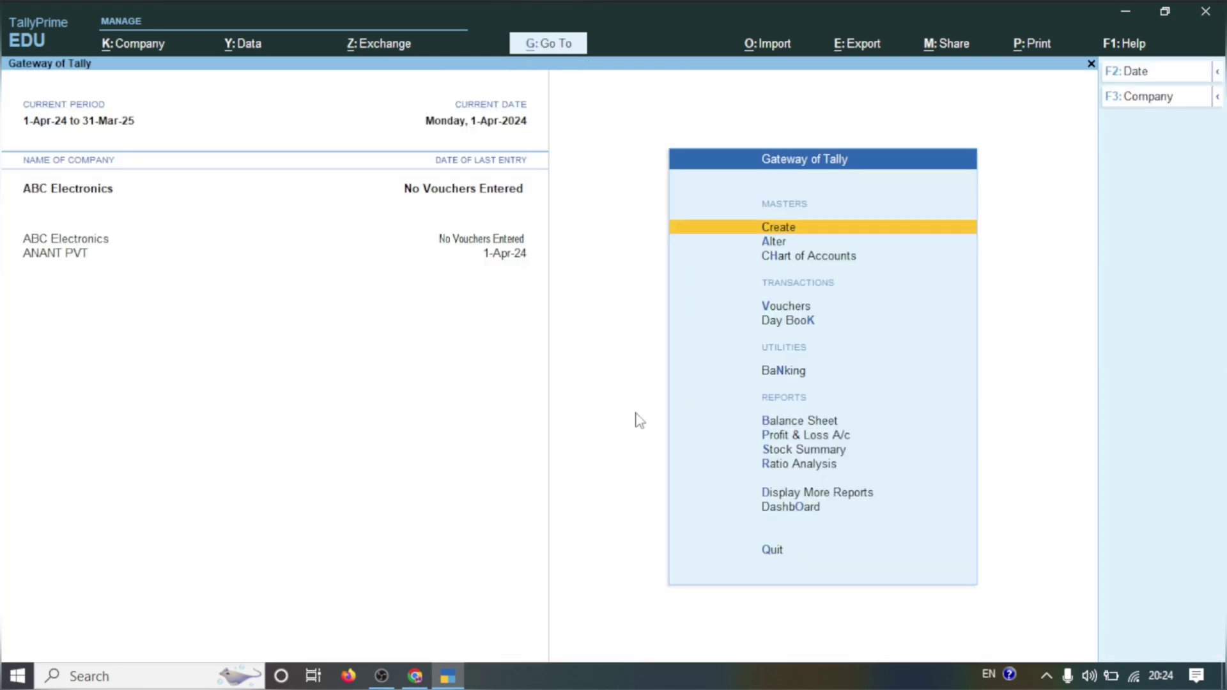
Start a purchase voucher, copy supplier invoice number 112233 into it from the purchase invoice sheet and keep the date 1-Apr-24
{"action": "left_click", "coordinate": [788, 307]}
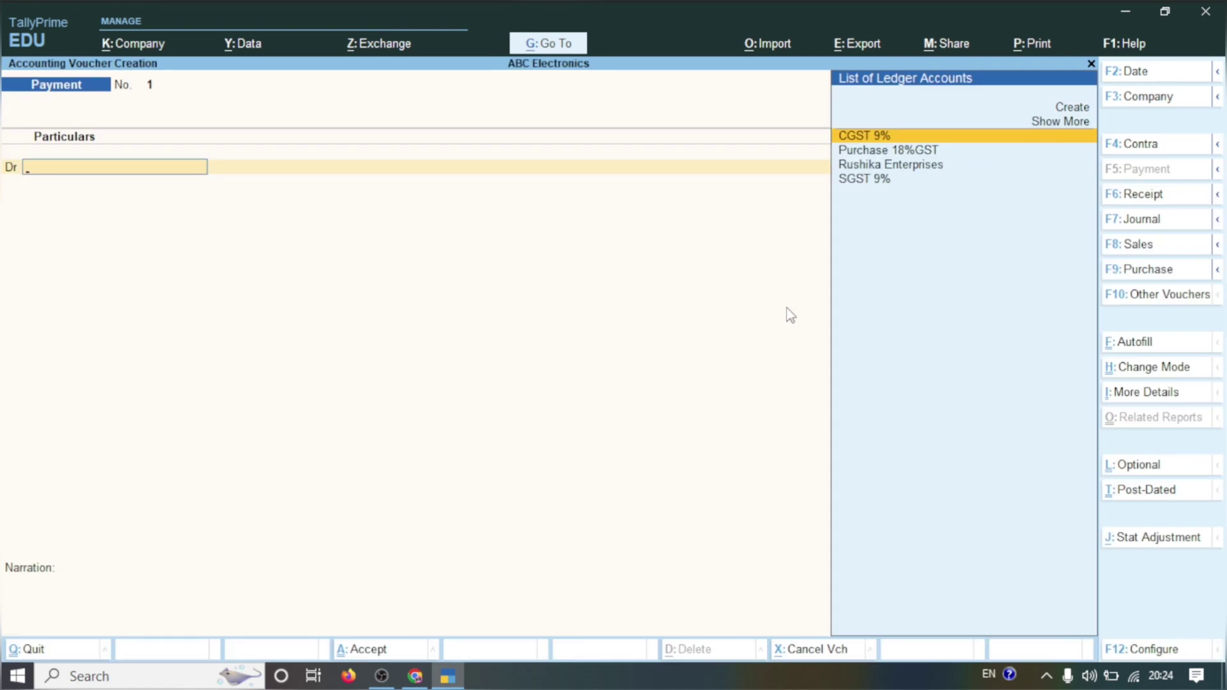
{"action": "key", "text": "F9"}
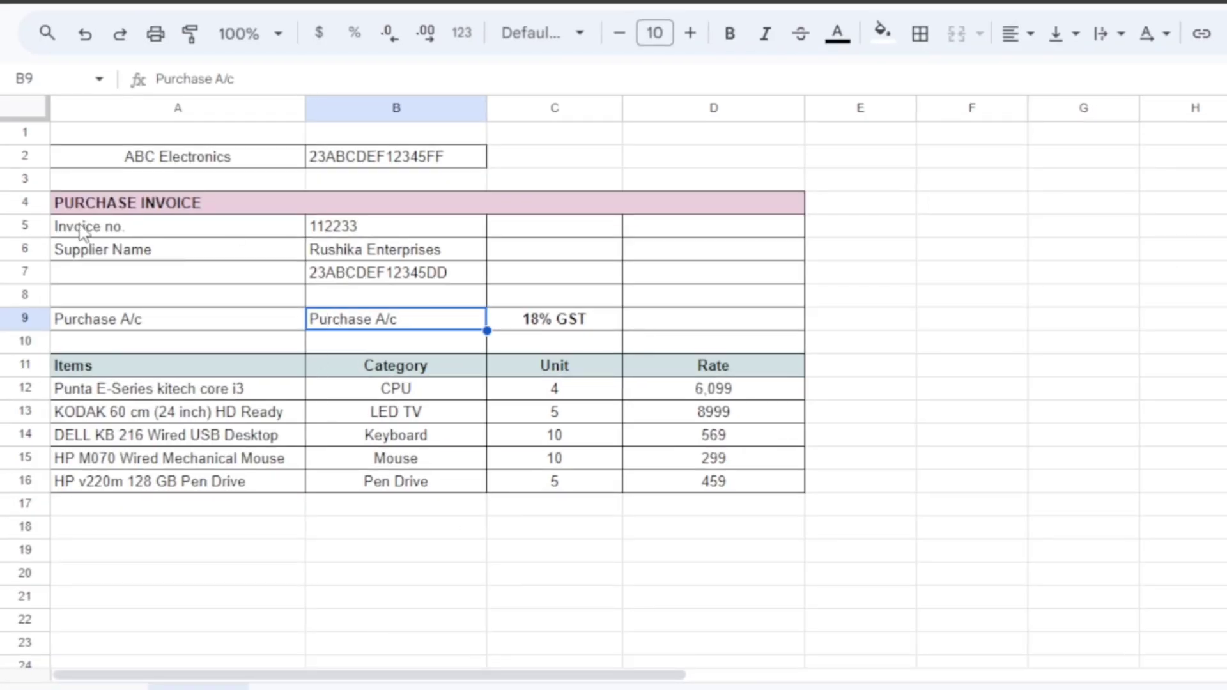
{"action": "double_click", "coordinate": [356, 226]}
{"action": "key", "text": "ctrl+c"}
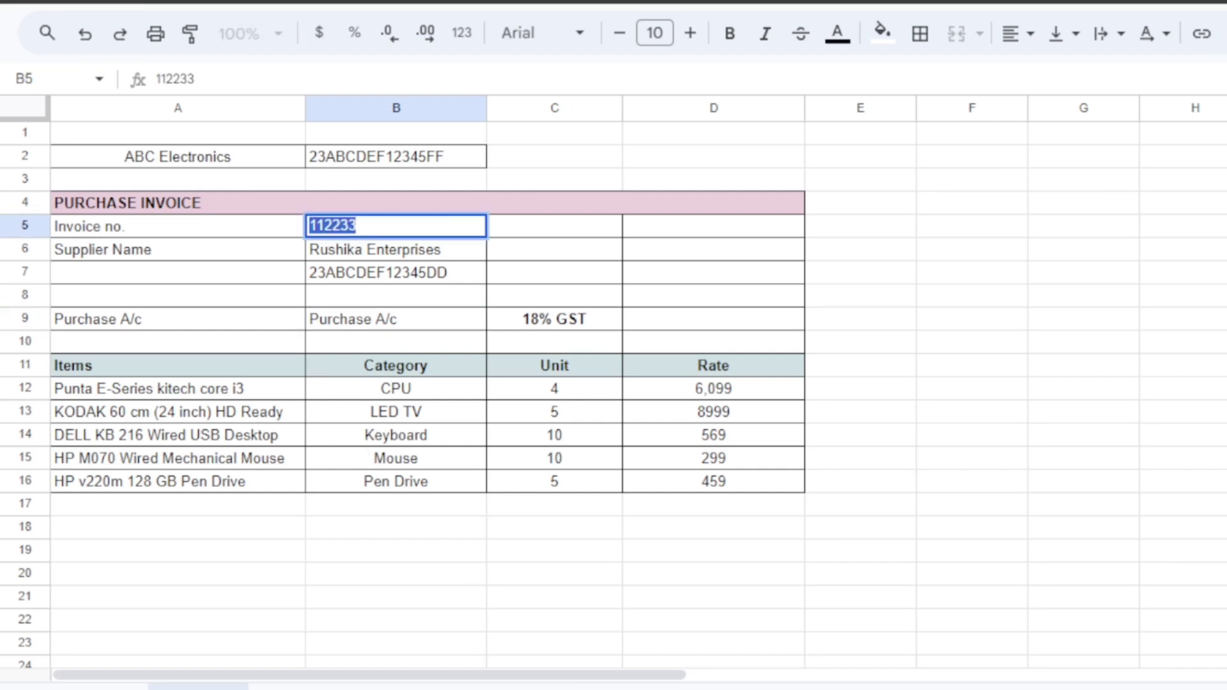
{"action": "key", "text": "alt+Tab"}
{"action": "key", "text": "ctrl+v"}
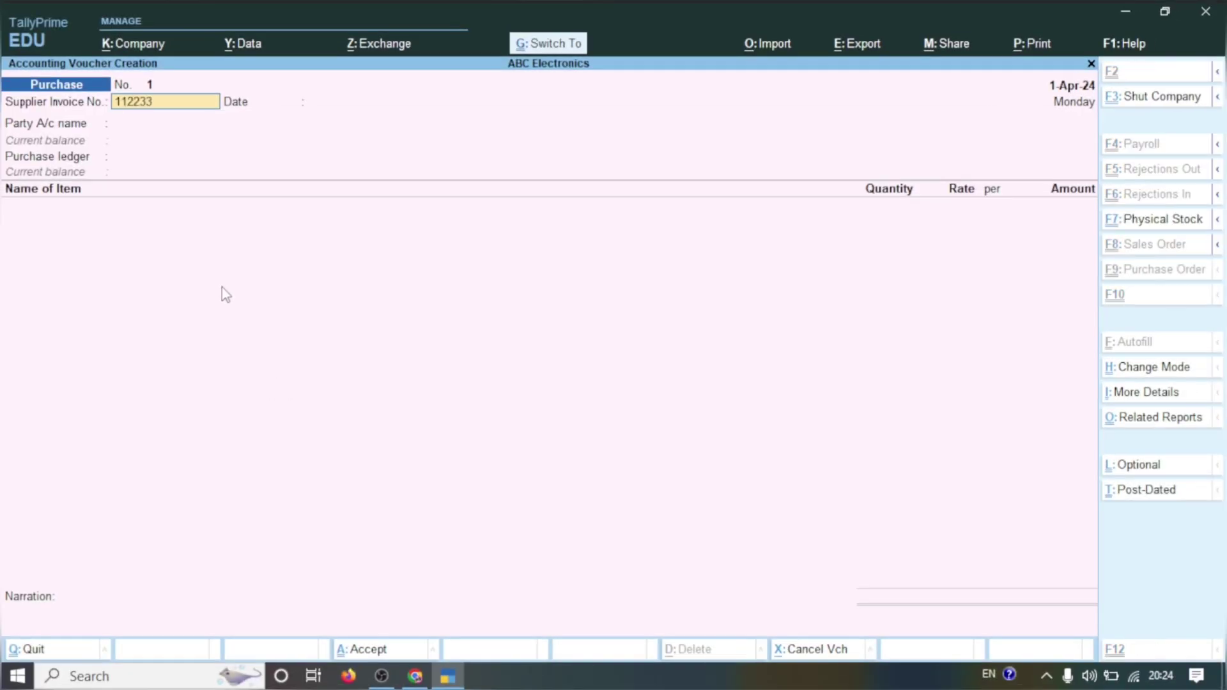
{"action": "key", "text": "Return"}
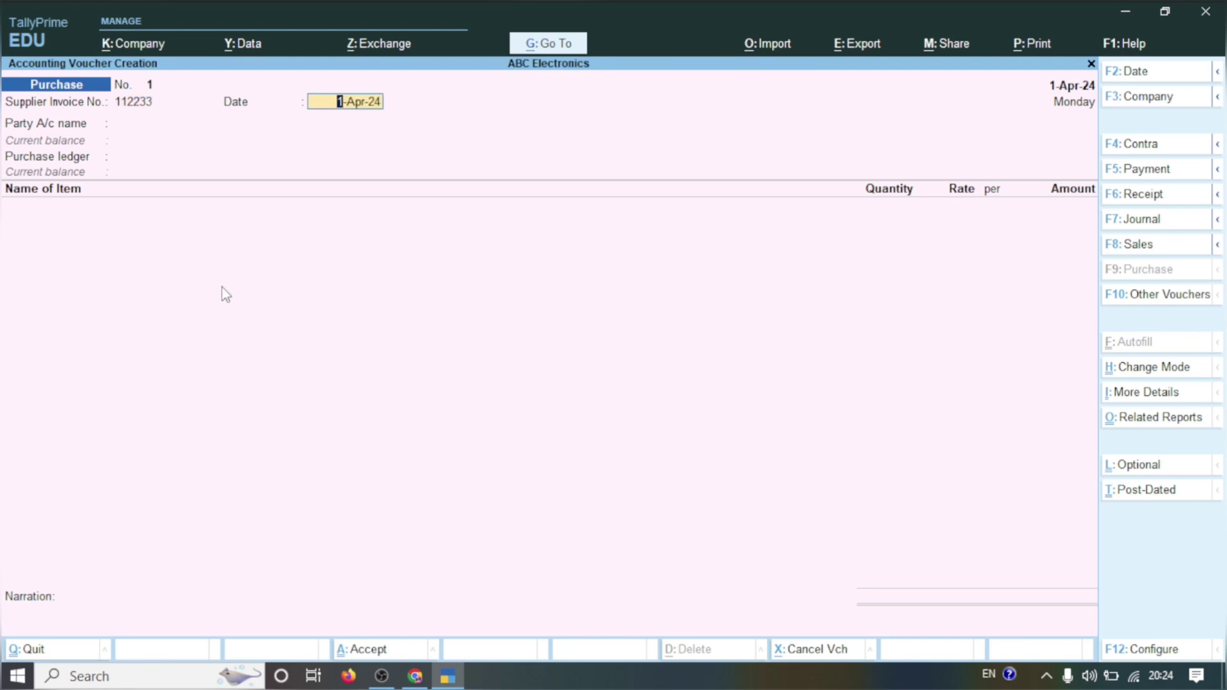
{"action": "key", "text": "Return"}
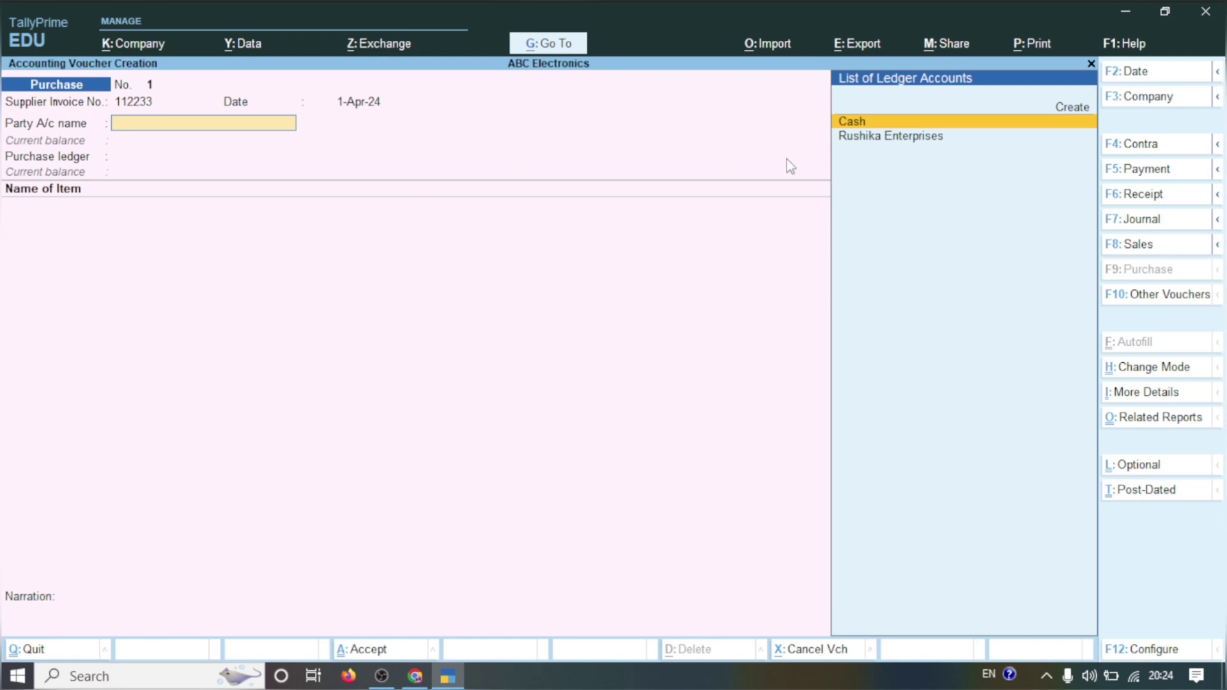
Set the party to Rushika Enterprises, accept its receipt and party details unchanged, and choose Purchase 18%GST as the purchase ledger
{"action": "left_click", "coordinate": [898, 145]}
{"action": "key", "text": "Return"}
{"action": "key", "text": "Return"}
{"action": "key", "text": "Return"}
{"action": "key", "text": "Return"}
{"action": "key", "text": "Return"}
{"action": "key", "text": "Return"}
{"action": "key", "text": "Return"}
{"action": "key", "text": "Return"}
{"action": "key", "text": "Return"}
{"action": "key", "text": "Return"}
{"action": "key", "text": "Return"}
{"action": "key", "text": "Return"}
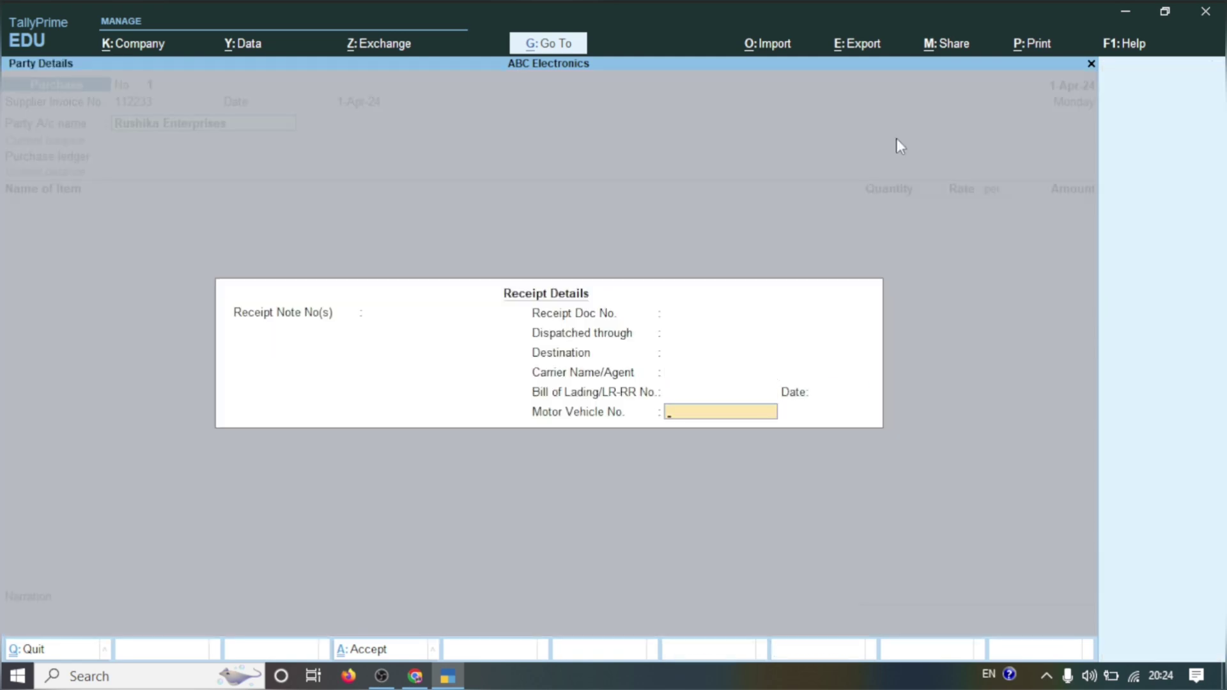
{"action": "key", "text": "Return"}
{"action": "key", "text": "Return"}
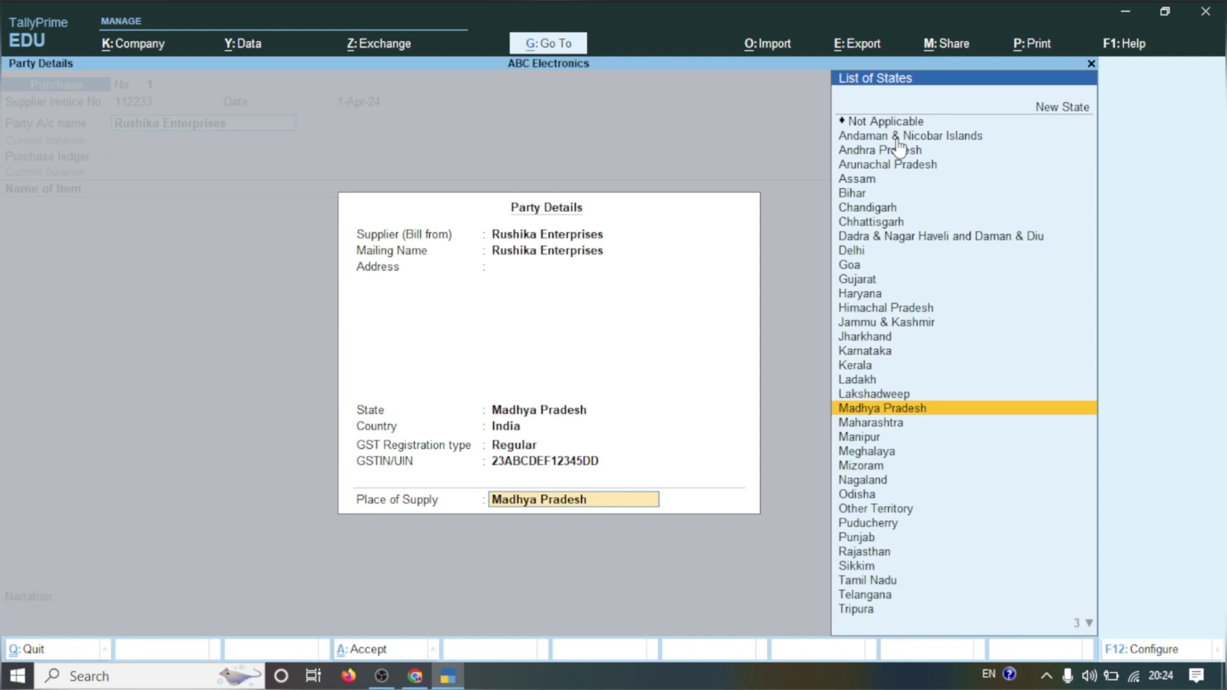
{"action": "key", "text": "Return"}
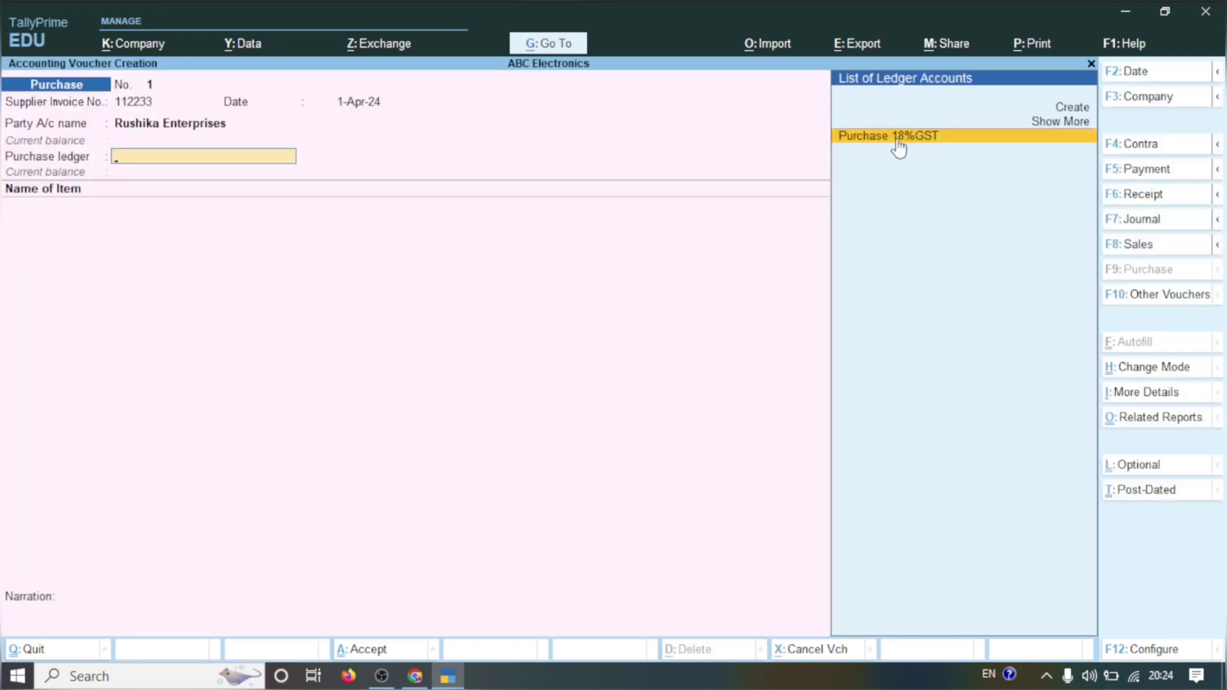
{"action": "left_click", "coordinate": [898, 146]}
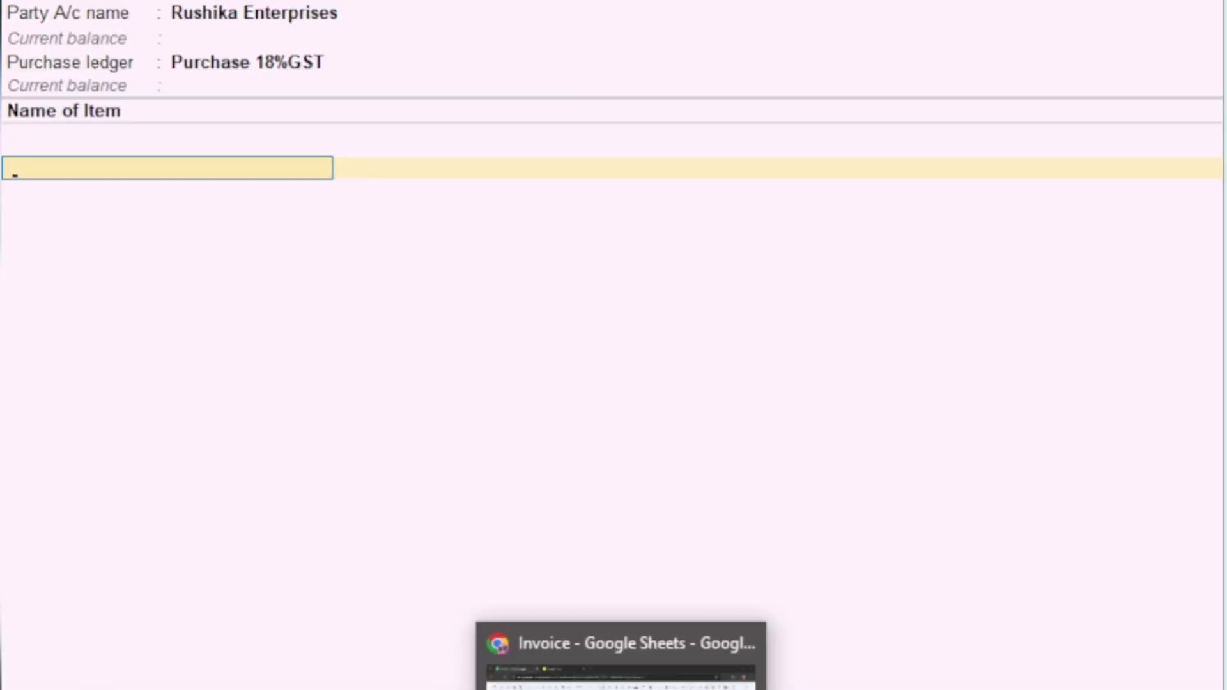
Create a stock item from within the voucher, named Punta E-Series kitech core i3 as on the purchase invoice sheet
{"action": "left_click", "coordinate": [409, 679]}
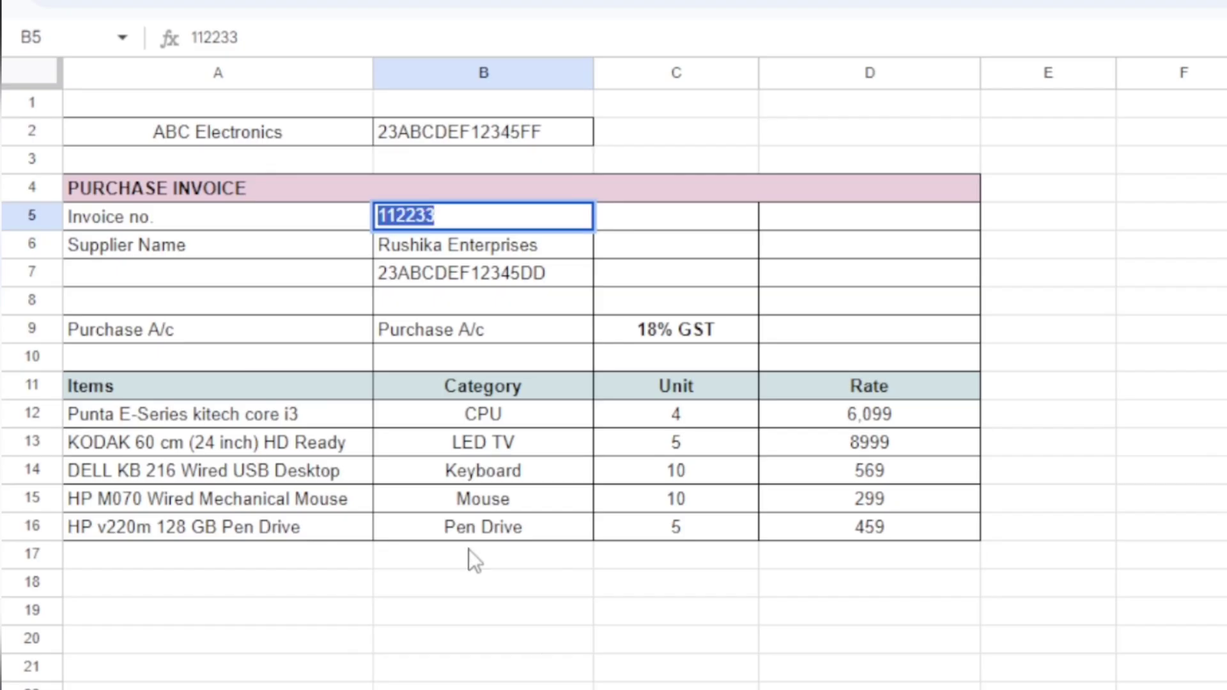
{"action": "double_click", "coordinate": [250, 407]}
{"action": "key", "text": "ctrl+a"}
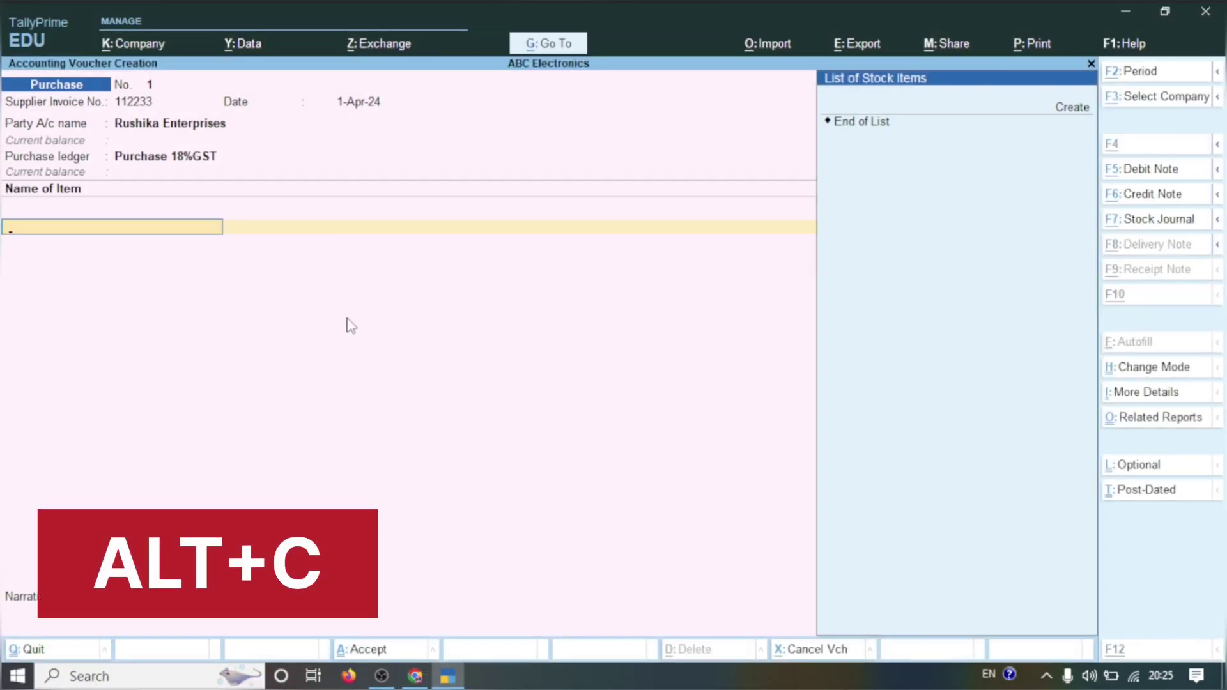
{"action": "key", "text": "alt+c"}
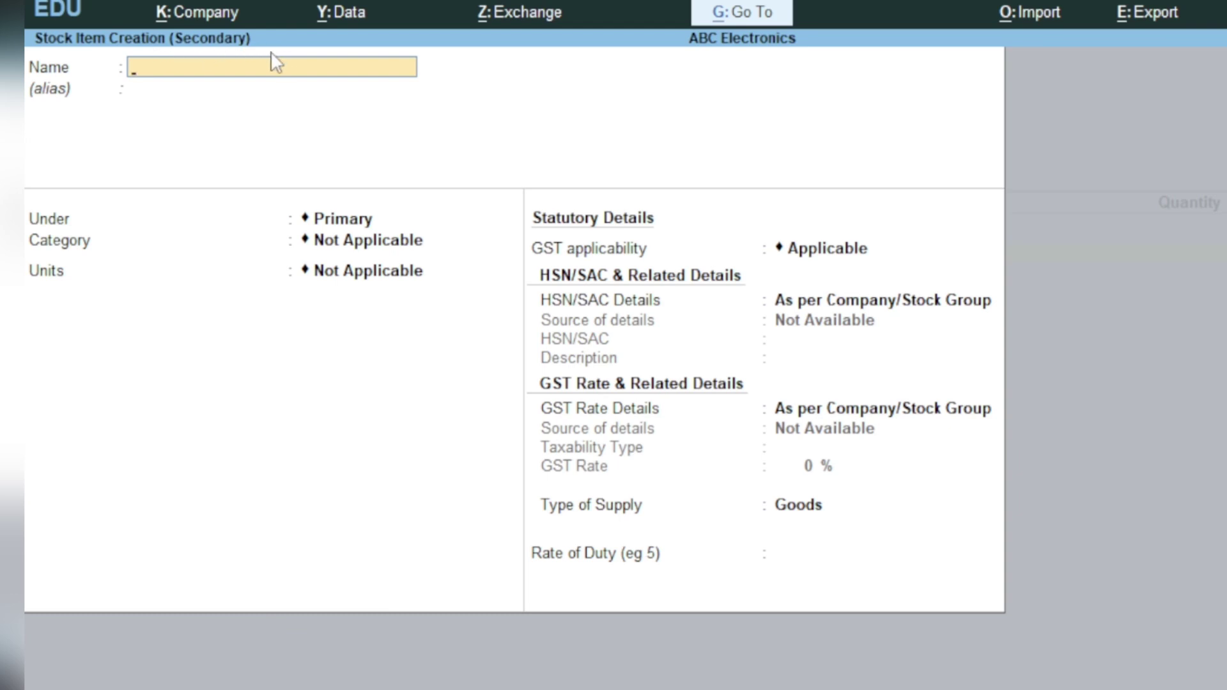
{"action": "type", "text": "Punta E-Series kitech core i3"}
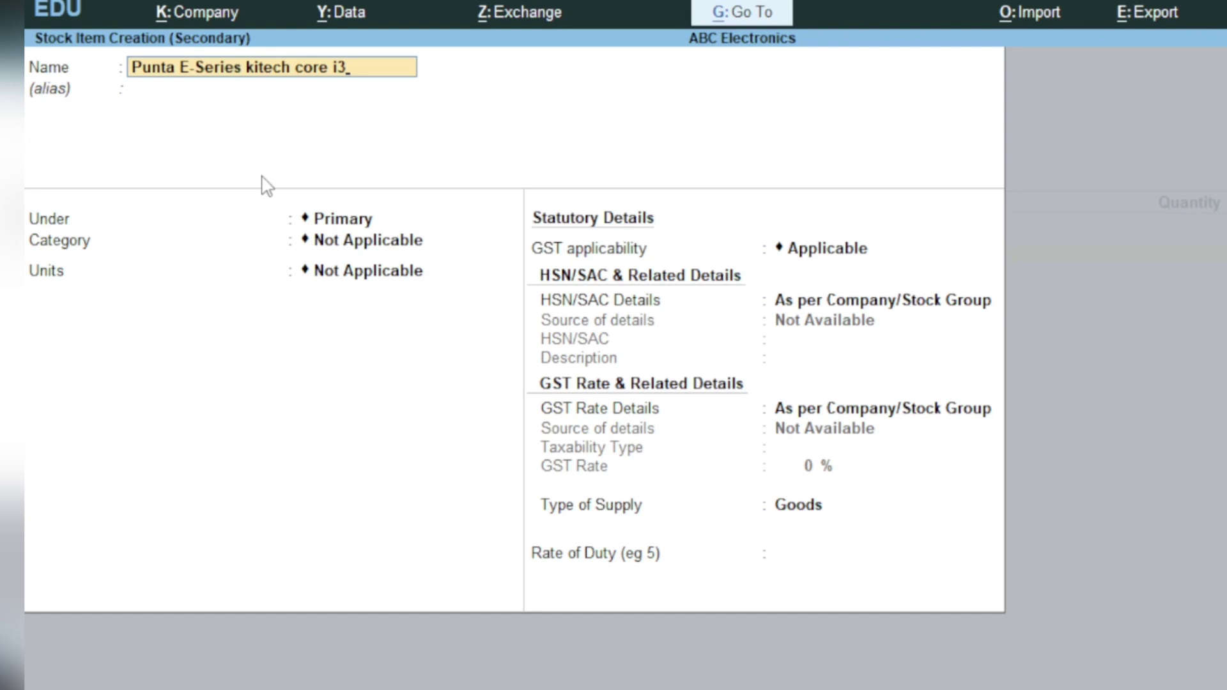
{"action": "key", "text": "Return"}
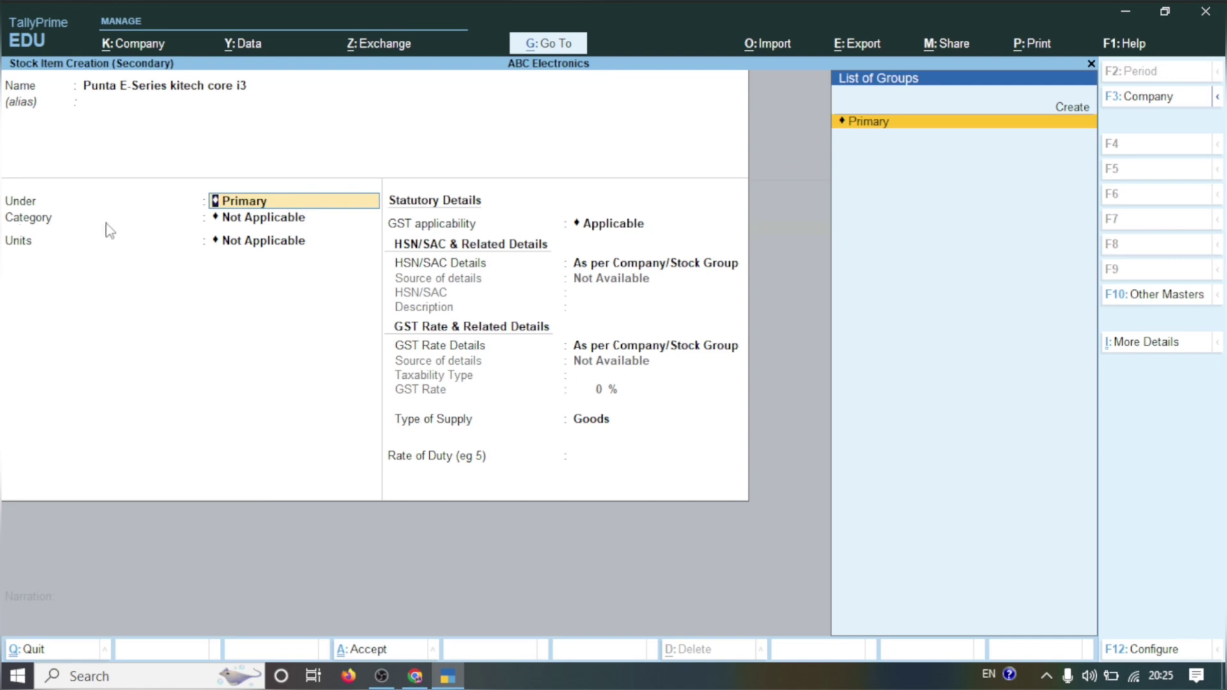
Open the stock item configuration, keeping more configurations shown and stock groups enabled
{"action": "left_click", "coordinate": [1175, 650]}
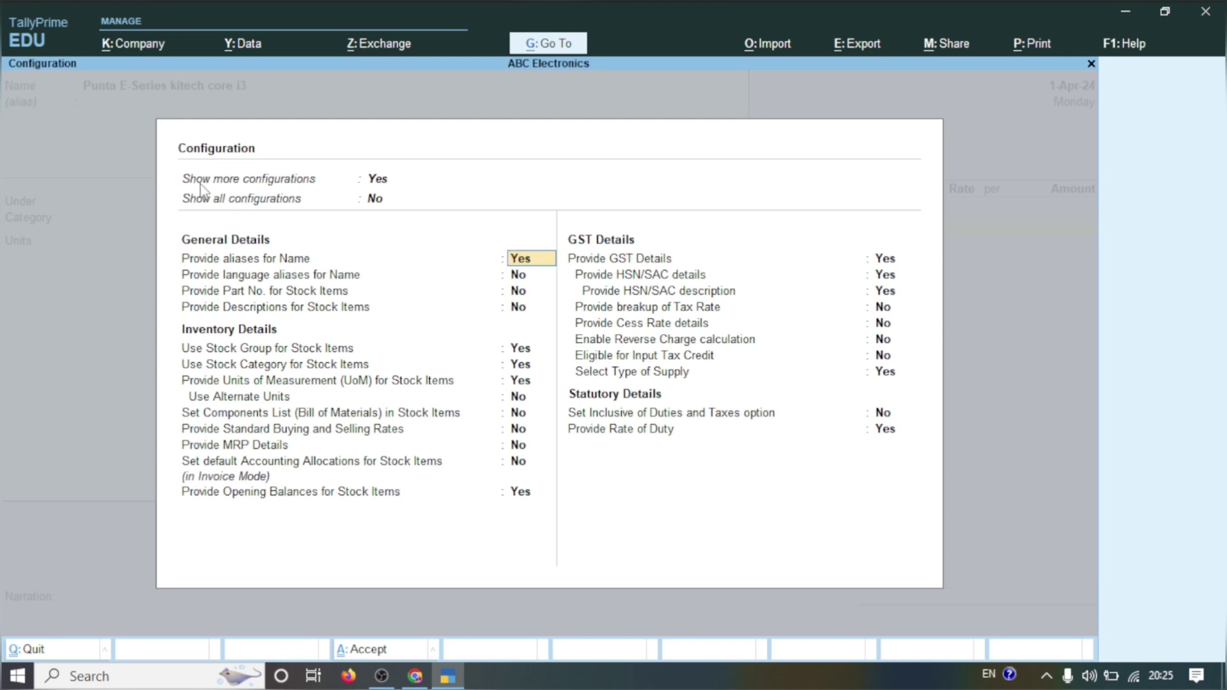
{"action": "left_click", "coordinate": [387, 185]}
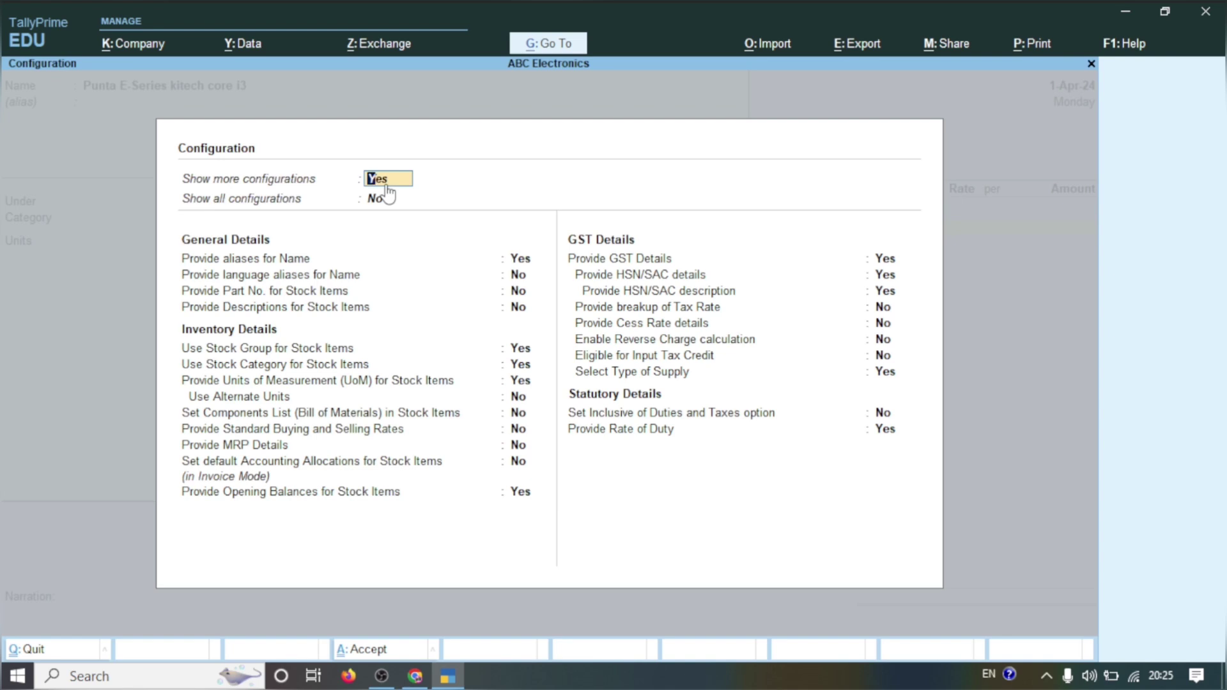
{"action": "key", "text": "Return"}
{"action": "key", "text": "Down"}
{"action": "key", "text": "Down"}
{"action": "key", "text": "Down"}
{"action": "key", "text": "Down"}
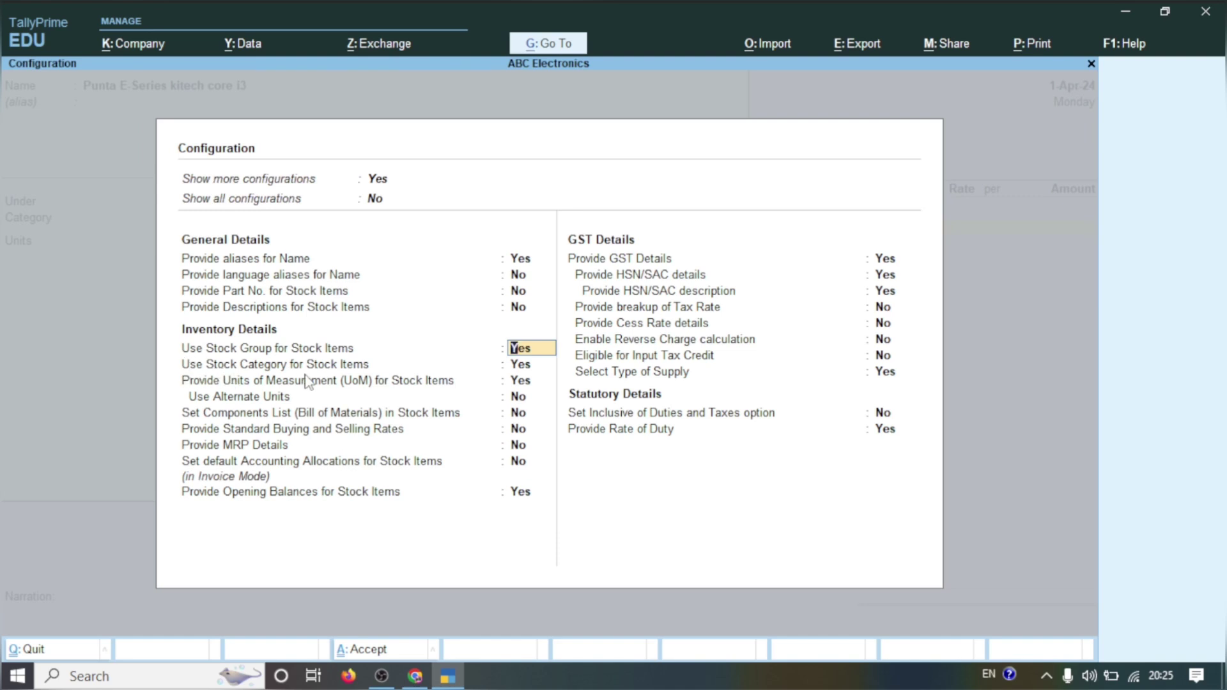
Keep stock categories and units of measurement enabled for stock items, leave the remaining options unchanged and accept the configuration
{"action": "left_click", "coordinate": [521, 365]}
{"action": "key", "text": "Return"}
{"action": "key", "text": "Return"}
{"action": "key", "text": "Return"}
{"action": "key", "text": "Return"}
{"action": "key", "text": "Return"}
{"action": "key", "text": "Return"}
{"action": "key", "text": "Return"}
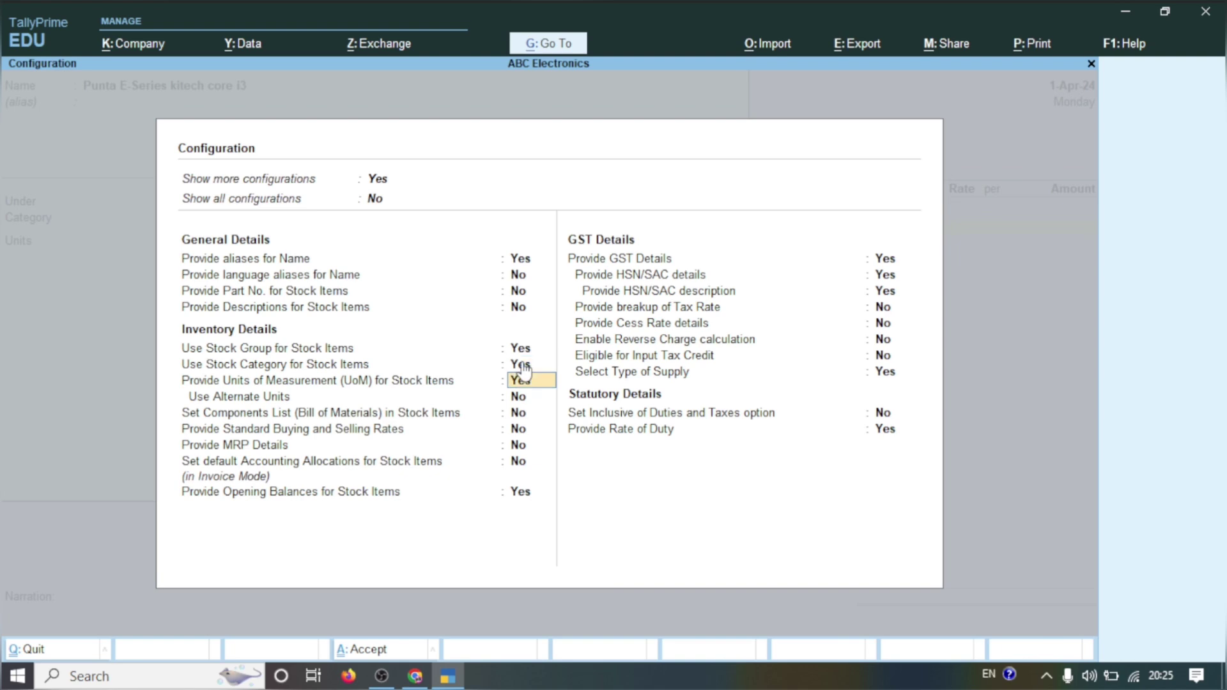
{"action": "key", "text": "Return"}
{"action": "key", "text": "Return"}
{"action": "key", "text": "Return"}
{"action": "key", "text": "Return"}
{"action": "key", "text": "Return"}
{"action": "key", "text": "Return"}
{"action": "key", "text": "Return"}
{"action": "key", "text": "Return"}
{"action": "key", "text": "Return"}
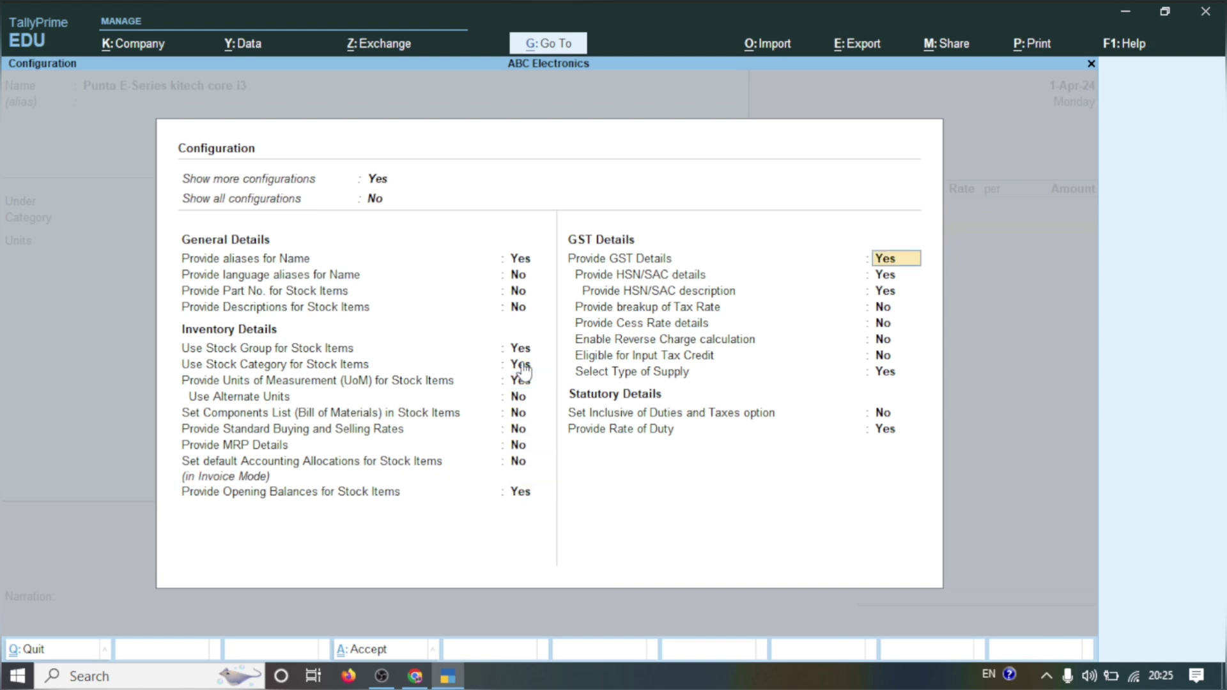
{"action": "key", "text": "Return"}
{"action": "key", "text": "Return"}
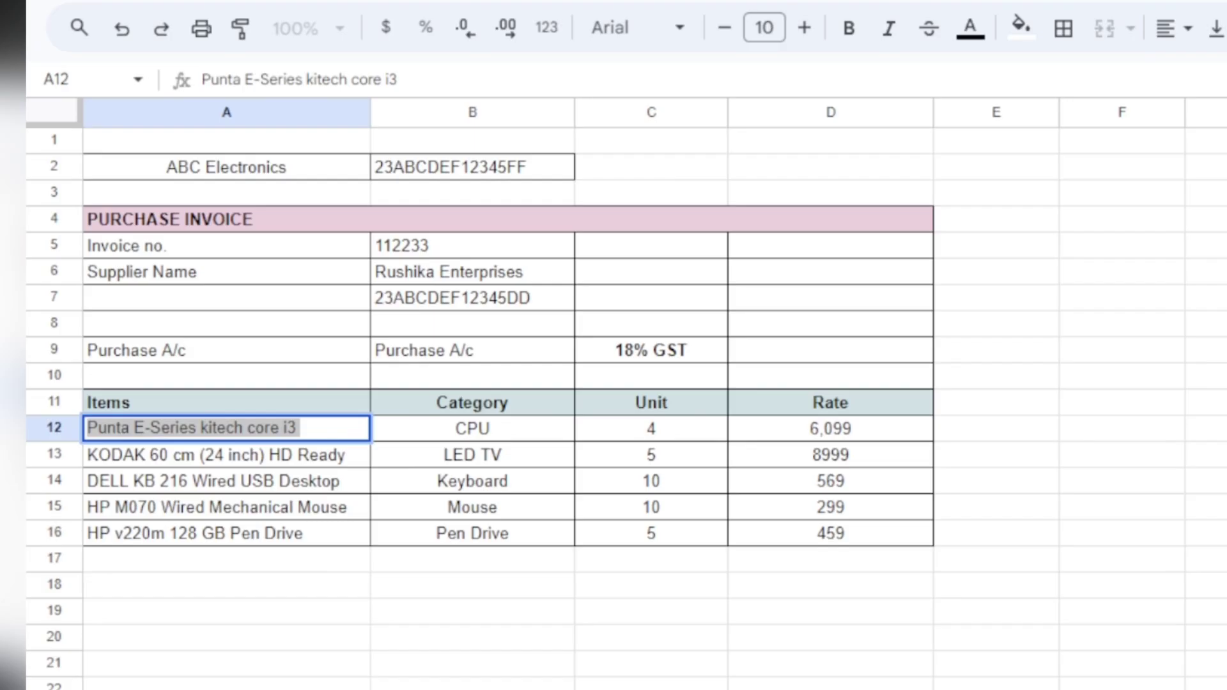
{"action": "key", "text": "Return"}
{"action": "key", "text": "ctrl+a"}
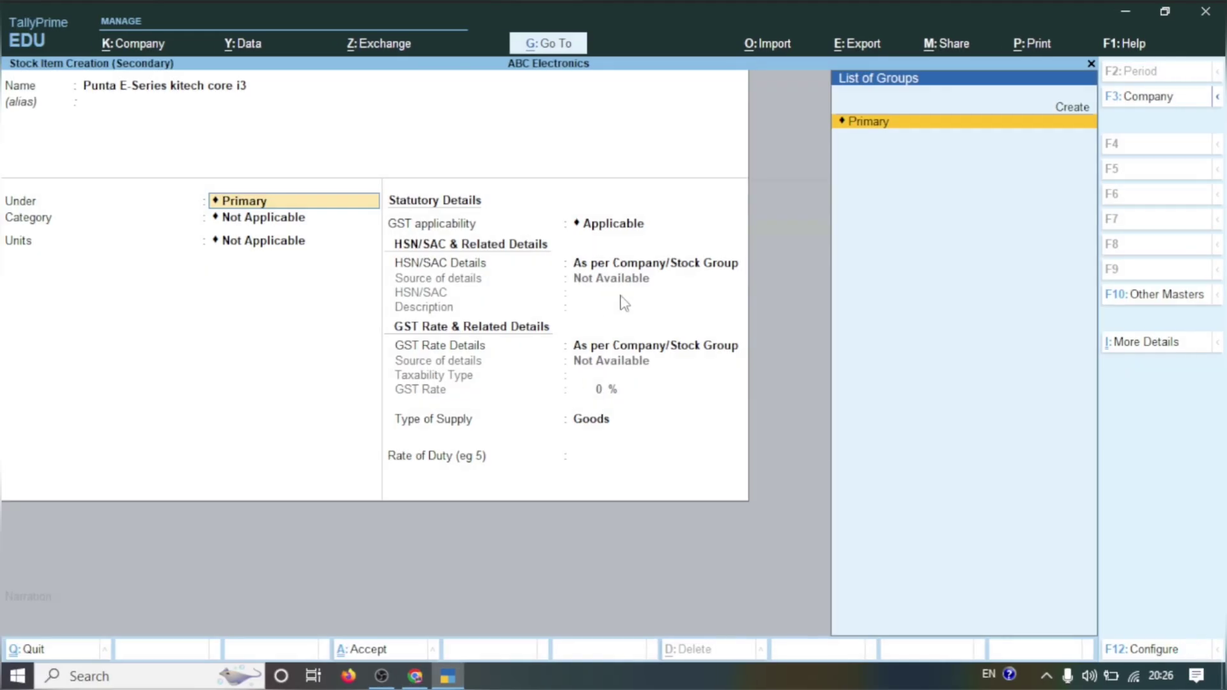
Create a stock group named ELECTRONIC under Primary and assign it to the Punta E-Series item
{"action": "key", "text": "Up"}
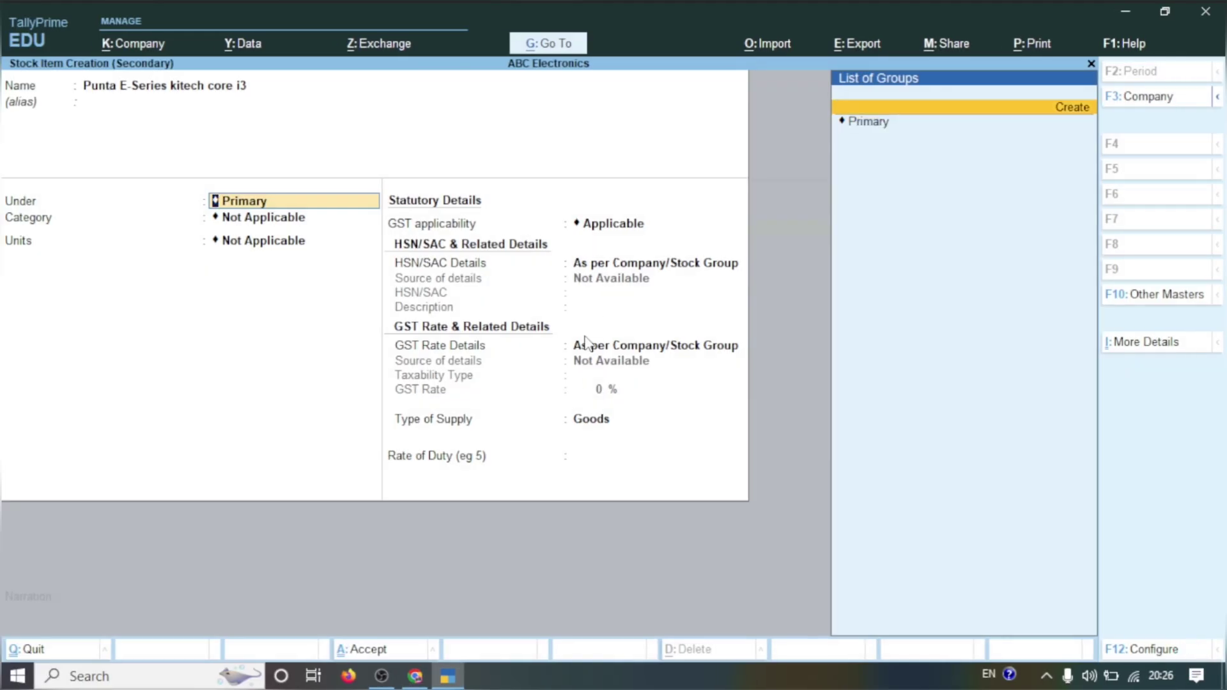
{"action": "key", "text": "Return"}
{"action": "type", "text": "ELECTRONIC"}
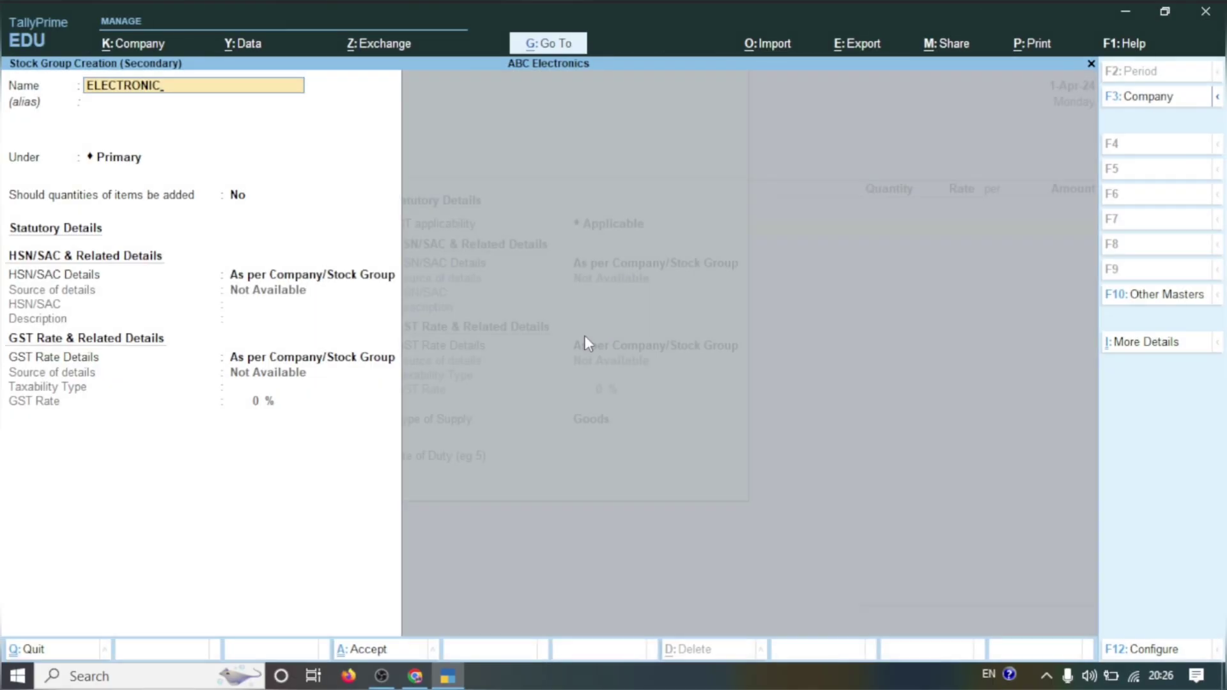
{"action": "key", "text": "Return"}
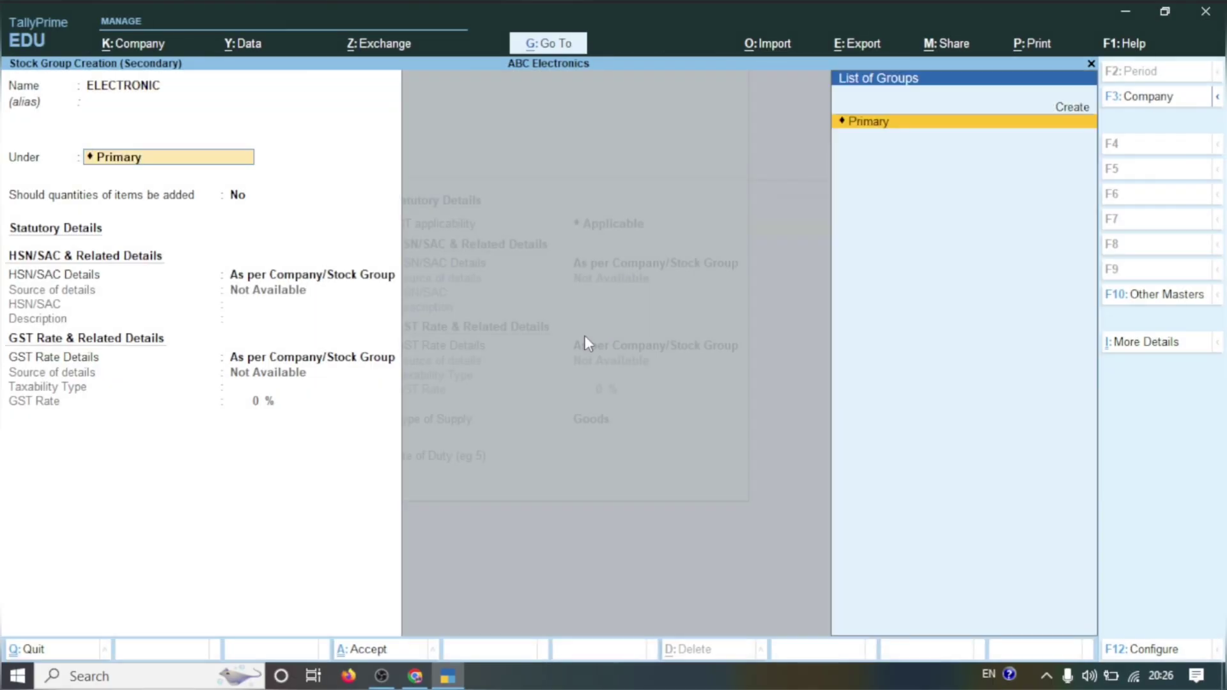
{"action": "key", "text": "Return"}
{"action": "key", "text": "Return"}
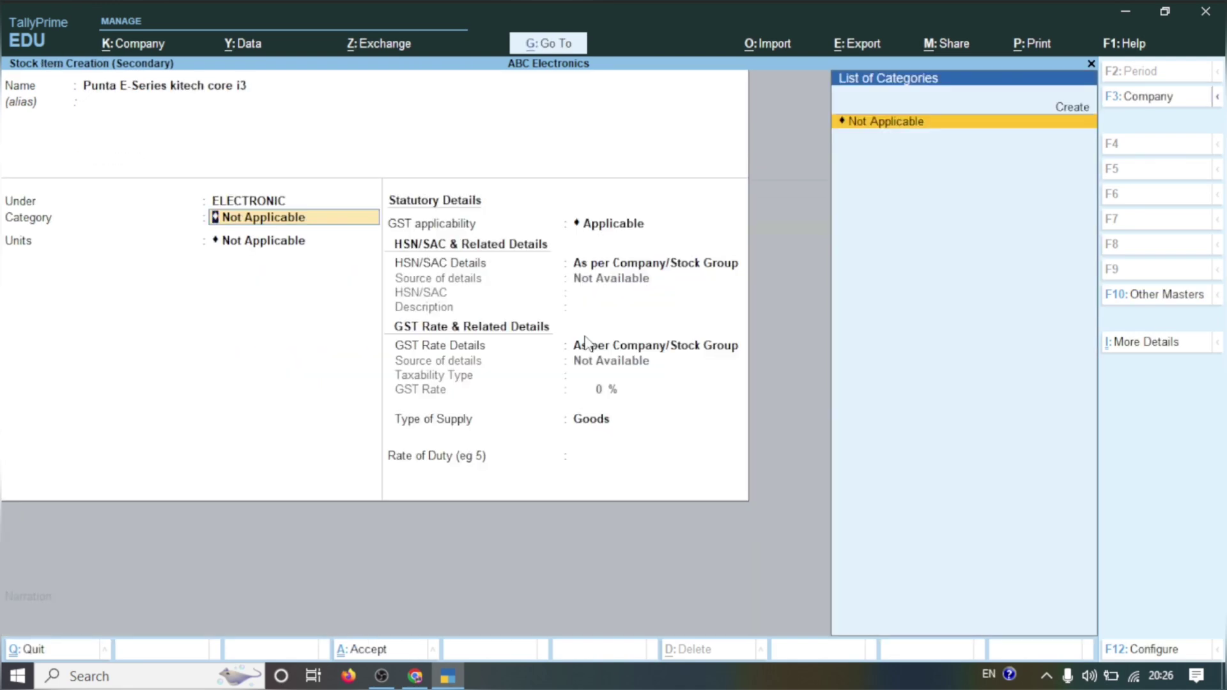
Create a stock category named CPU under Primary and assign it to the Punta E-Series item
{"action": "key", "text": "Up"}
{"action": "key", "text": "Return"}
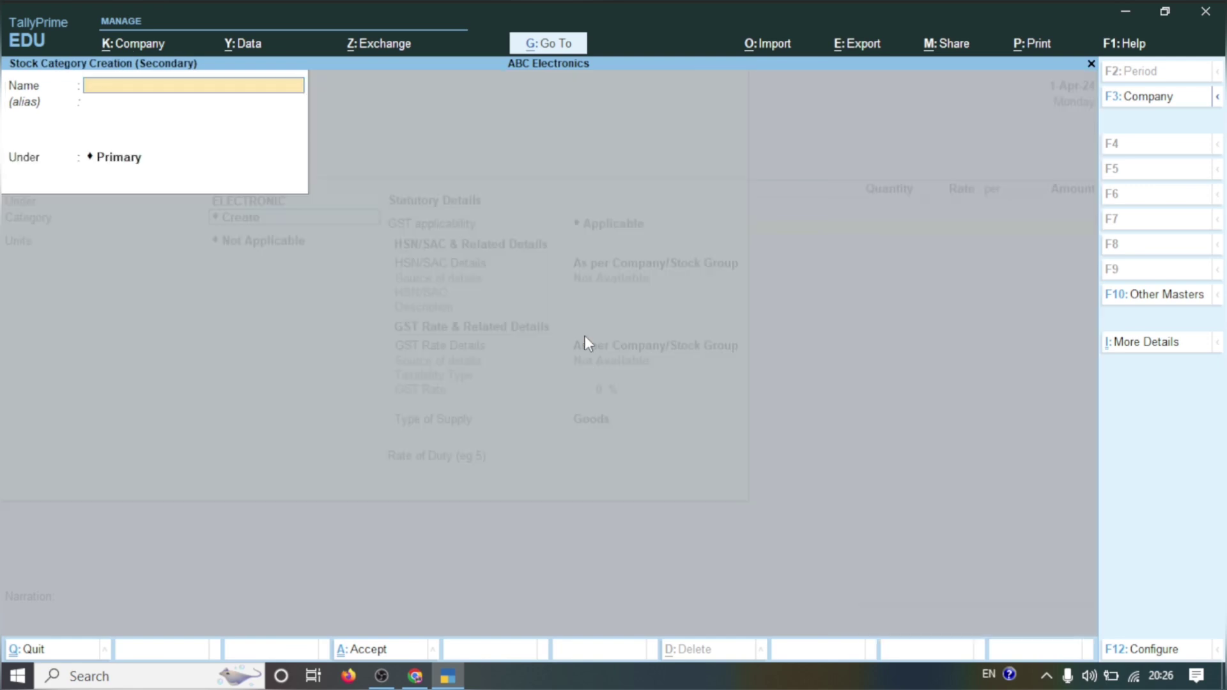
{"action": "type", "text": "CPU"}
{"action": "key", "text": "Return"}
{"action": "key", "text": "Return"}
{"action": "key", "text": "Return"}
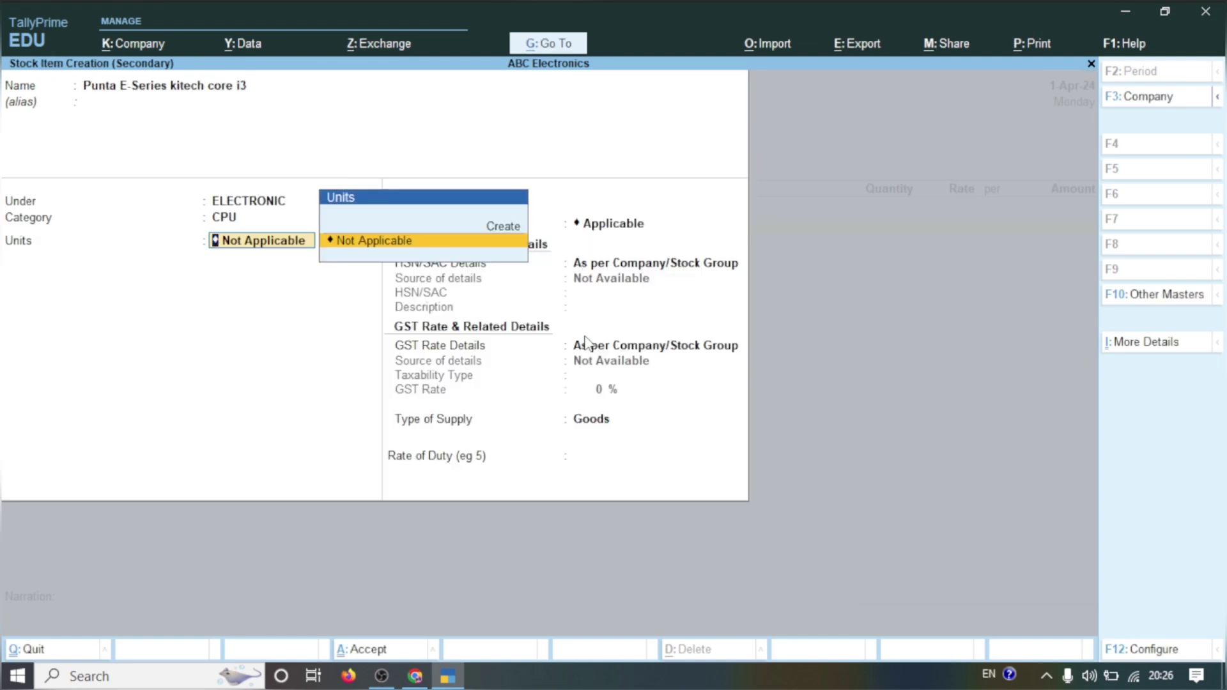
Create a simple unit with symbol Nos, unit quantity code NOS-NUMBERS and 0 decimal places for the item
{"action": "key", "text": "Up"}
{"action": "key", "text": "Return"}
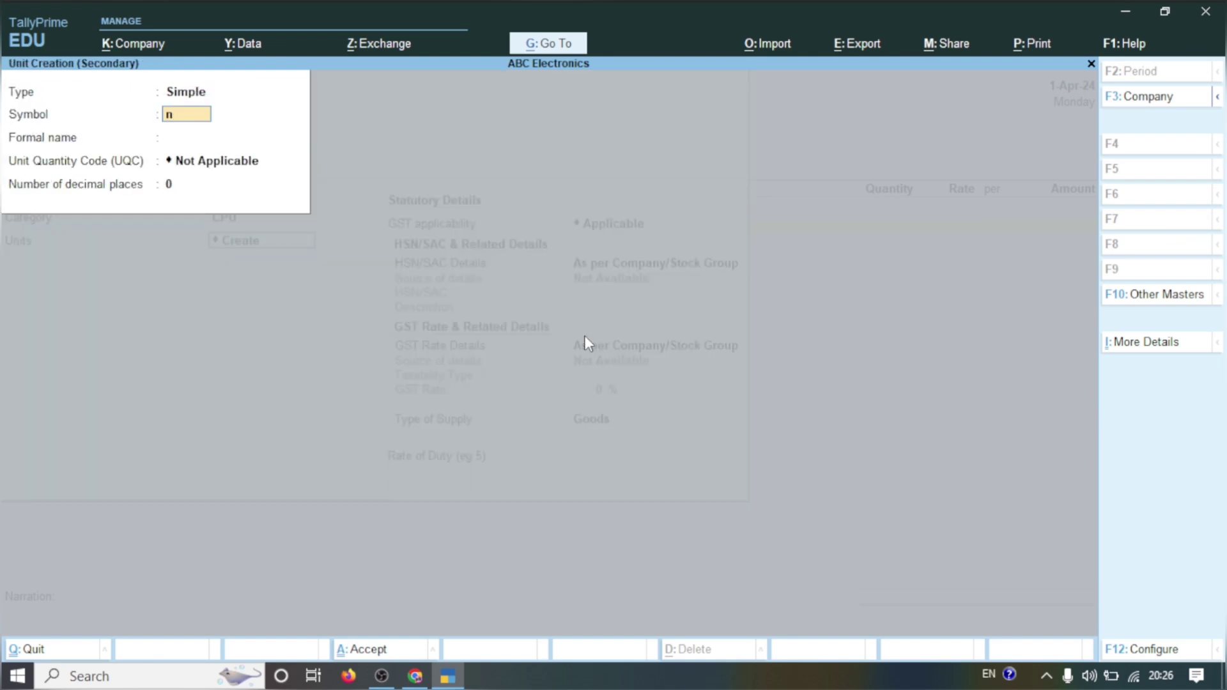
{"action": "type", "text": "N"}
{"action": "key", "text": "Return"}
{"action": "key", "text": "Return"}
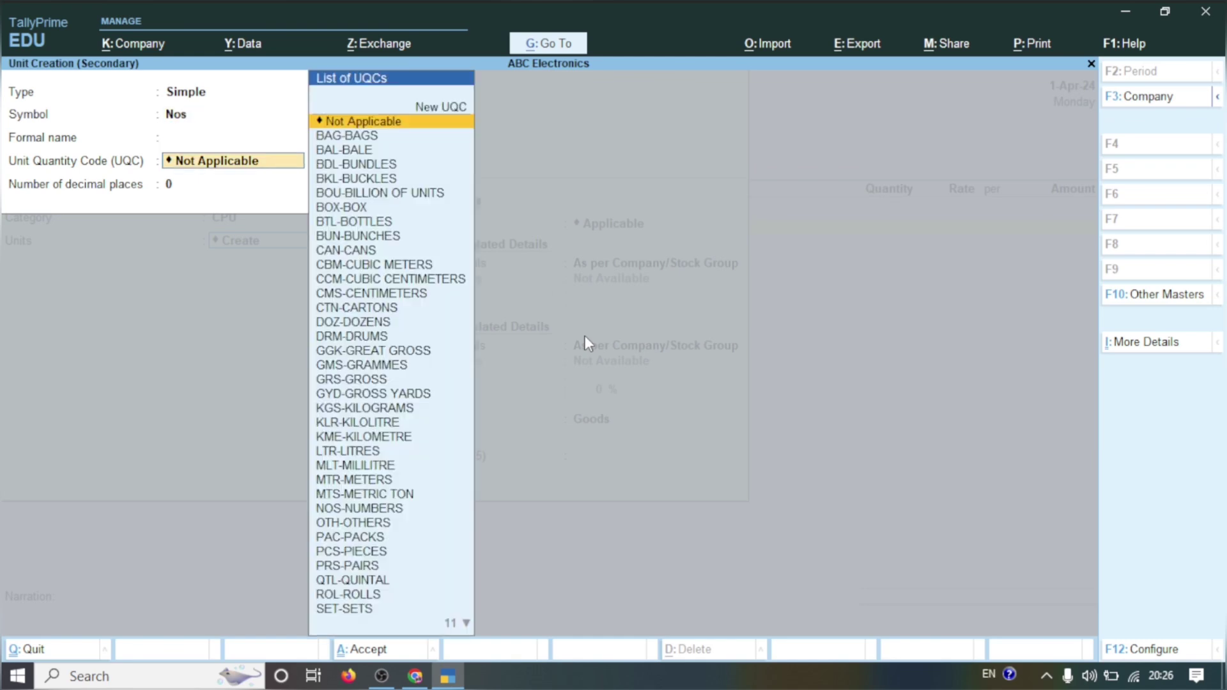
{"action": "type", "text": "nos"}
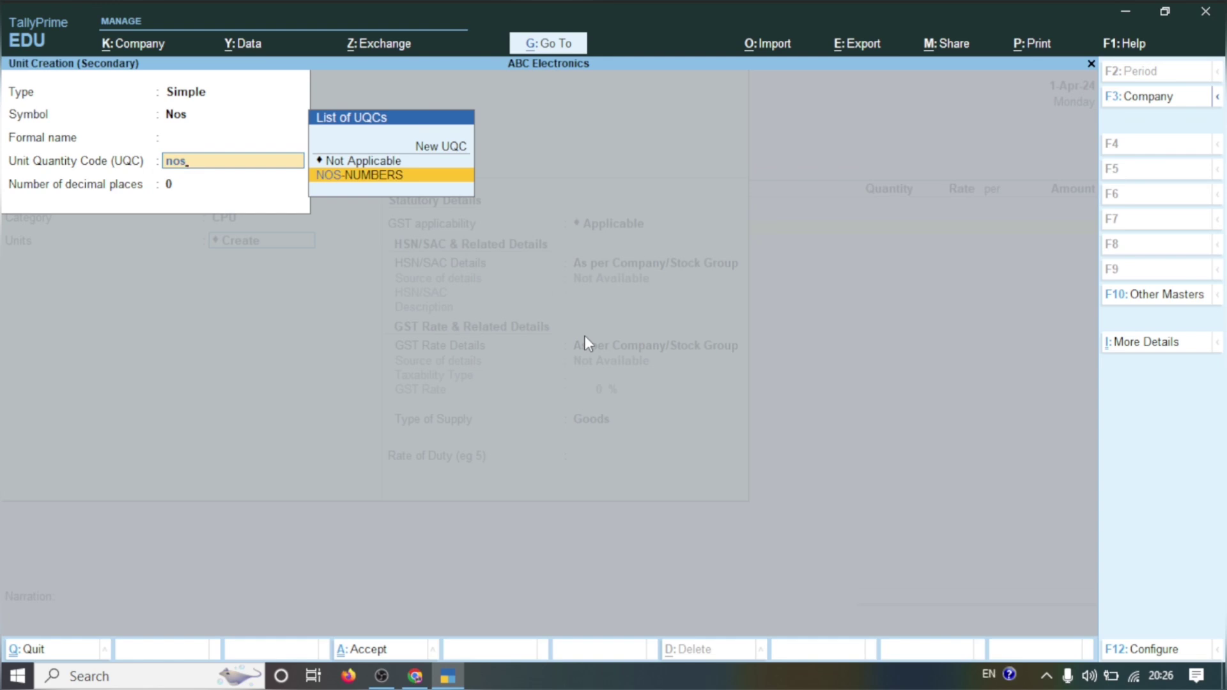
{"action": "key", "text": "Return"}
{"action": "key", "text": "Return"}
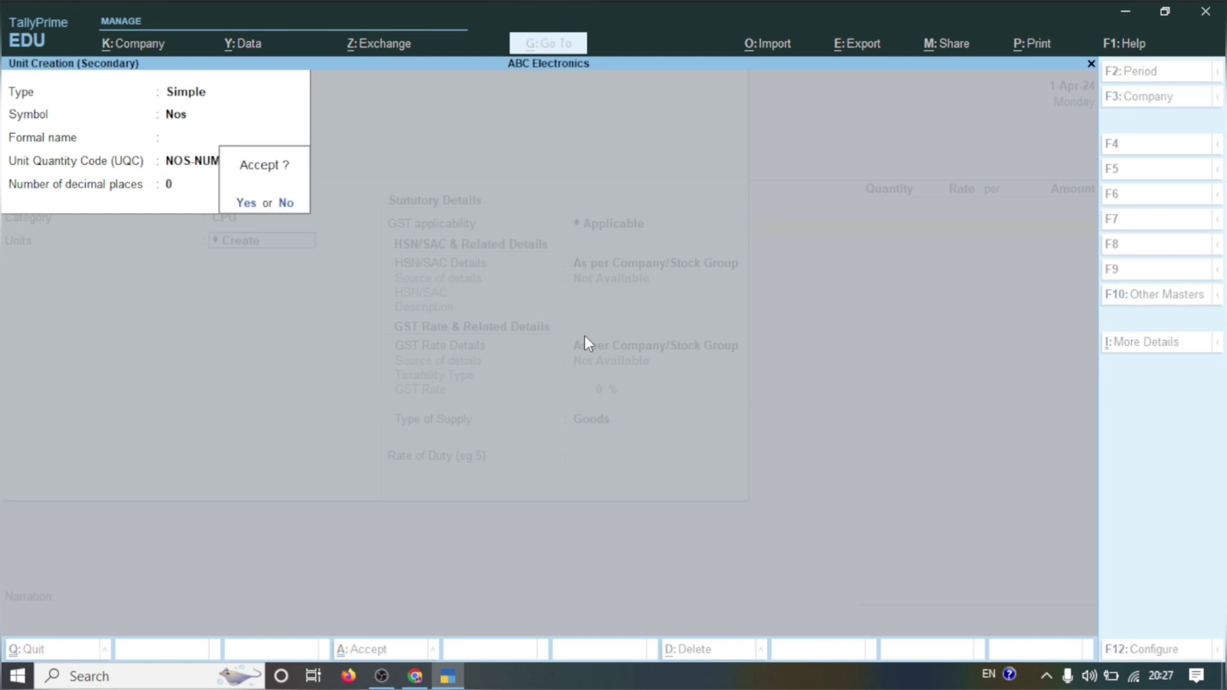
{"action": "key", "text": "Return"}
Keep the item's HSN/SAC and GST rate details as per company/stock group, supply type Goods, and save the stock item
{"action": "key", "text": "Return"}
{"action": "key", "text": "Return"}
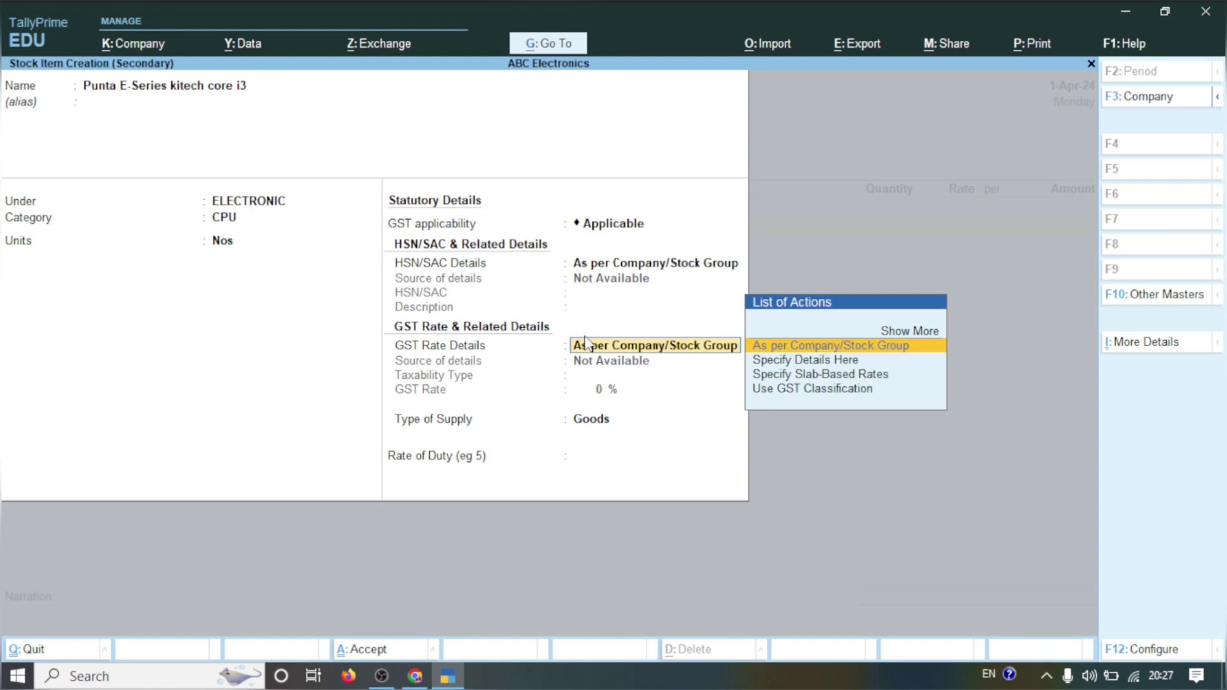
{"action": "key", "text": "Return"}
{"action": "key", "text": "Return"}
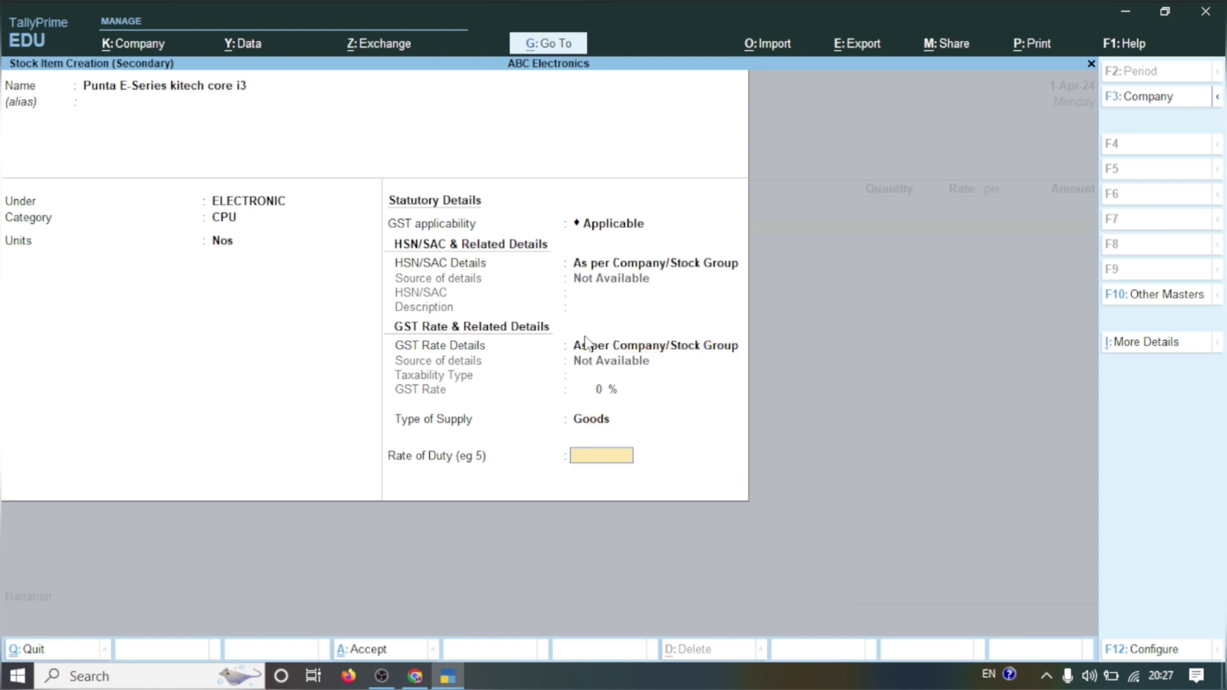
{"action": "key", "text": "Return"}
{"action": "key", "text": "Return"}
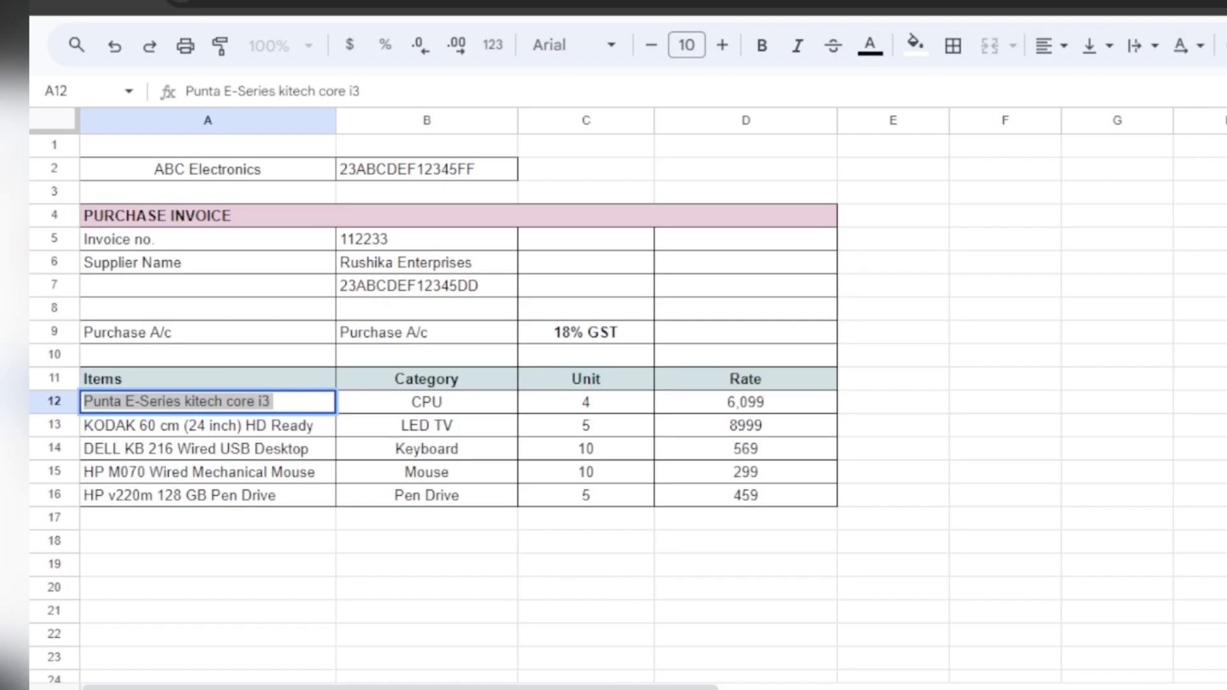
Enter the Punta E-Series line from the invoice sheet with quantity 4 Nos and rate 6099, accepting the amount
{"action": "key", "text": "F2"}
{"action": "key", "text": "ctrl+a"}
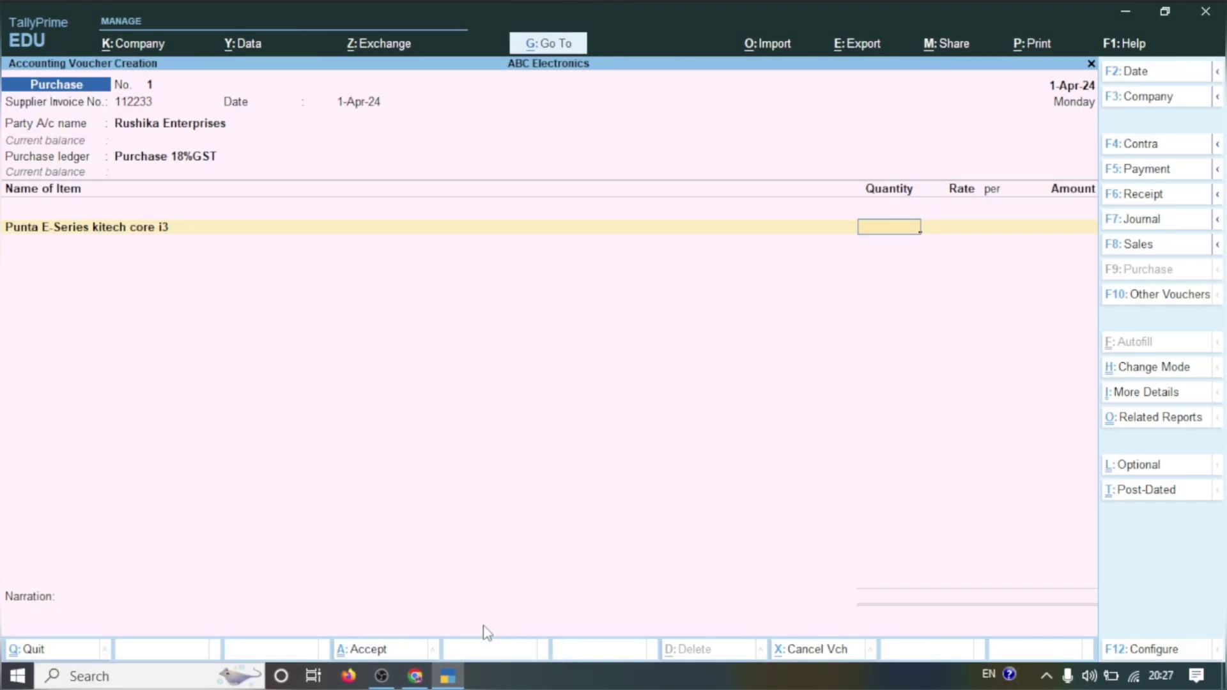
{"action": "type", "text": "4"}
{"action": "key", "text": "Return"}
{"action": "type", "text": "6099"}
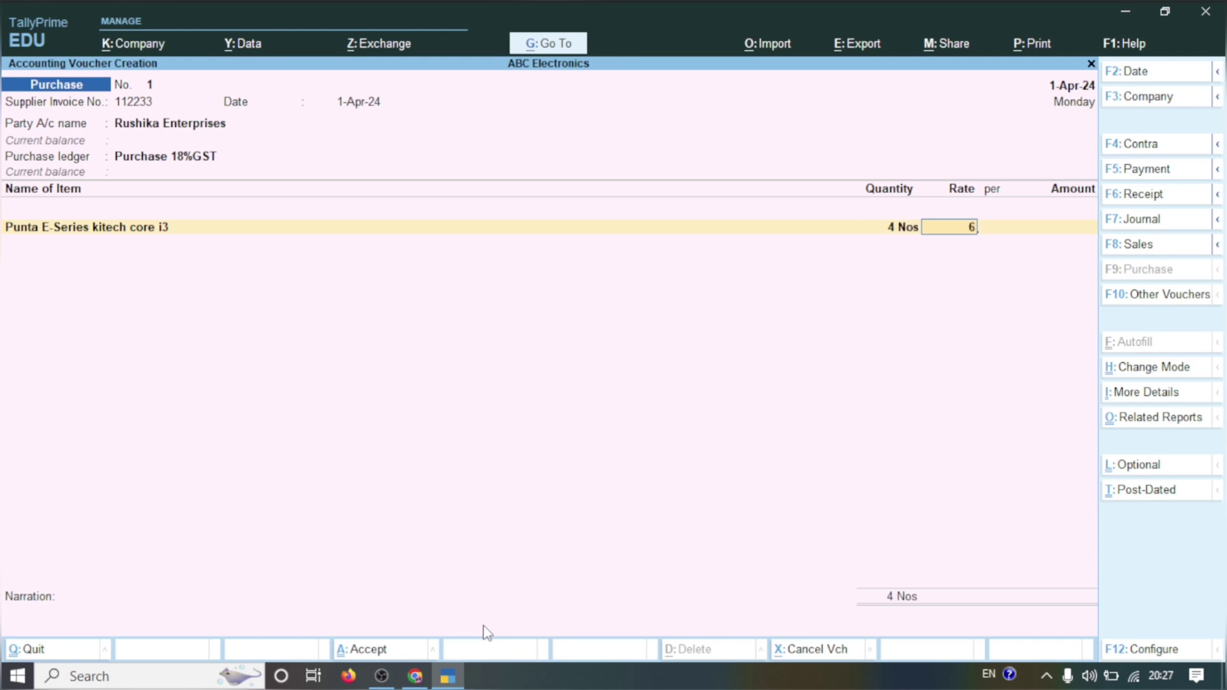
{"action": "key", "text": "Return"}
{"action": "key", "text": "Return"}
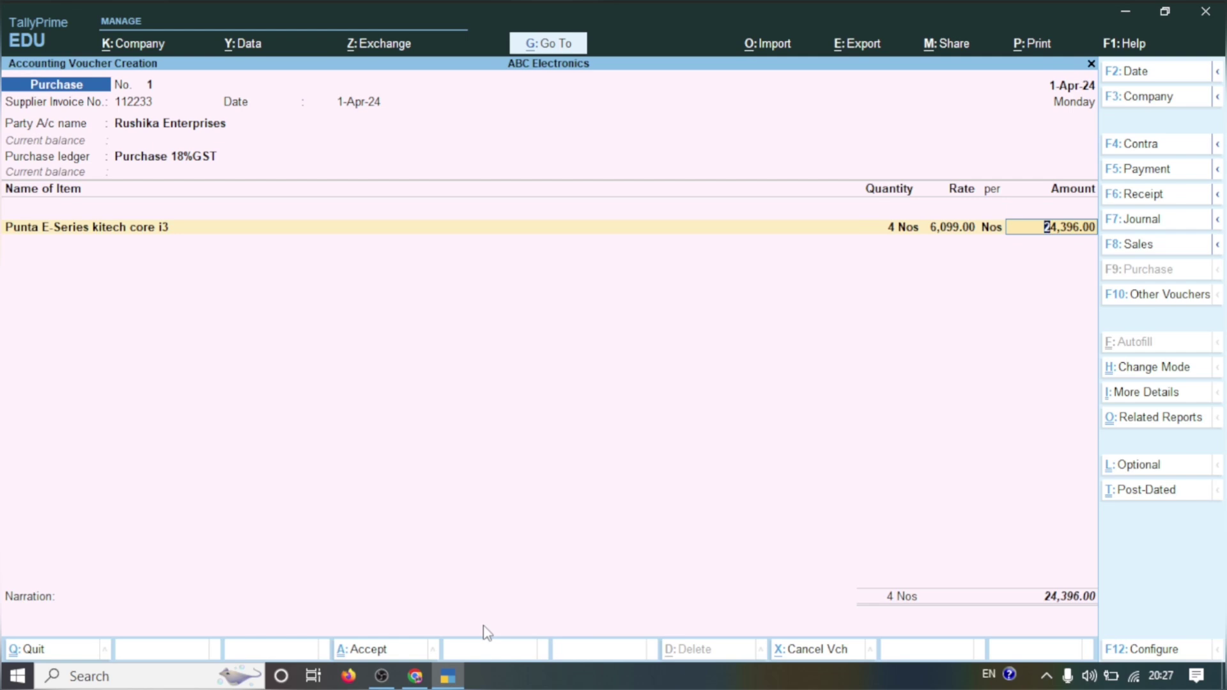
{"action": "key", "text": "Return"}
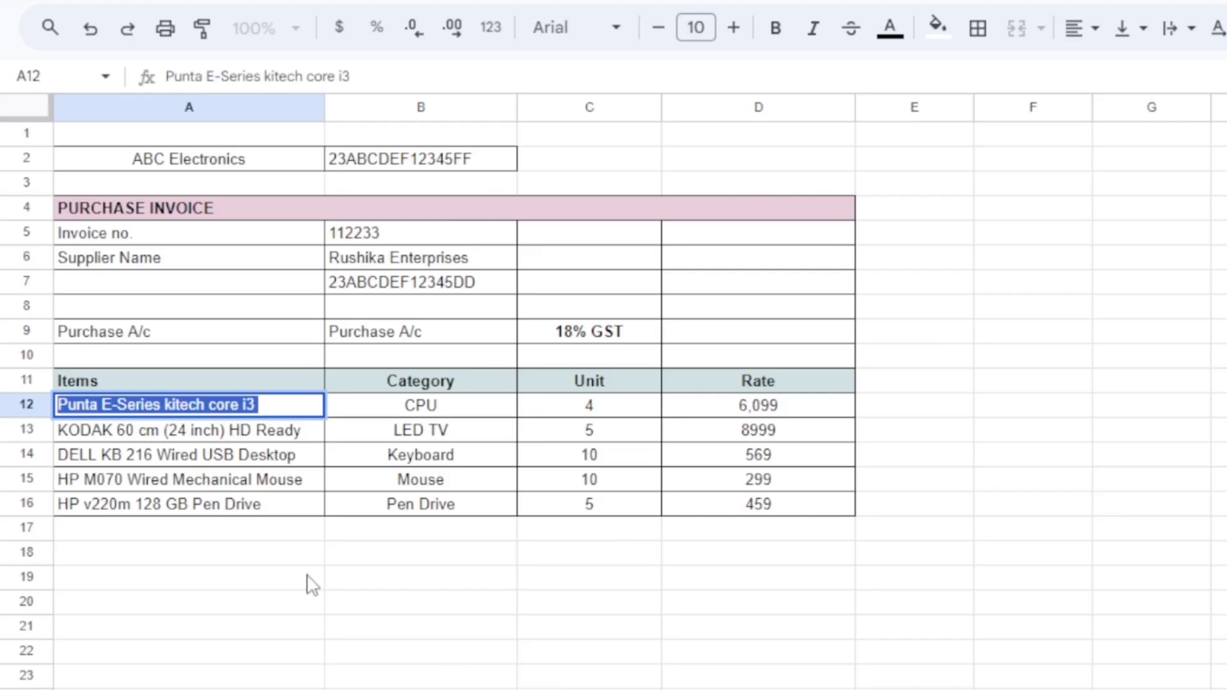
Create a stock item named KODAK 60 cm (24 inch) HD Ready from the invoice sheet, under the ELECTRONIC group
{"action": "triple_click", "coordinate": [151, 434]}
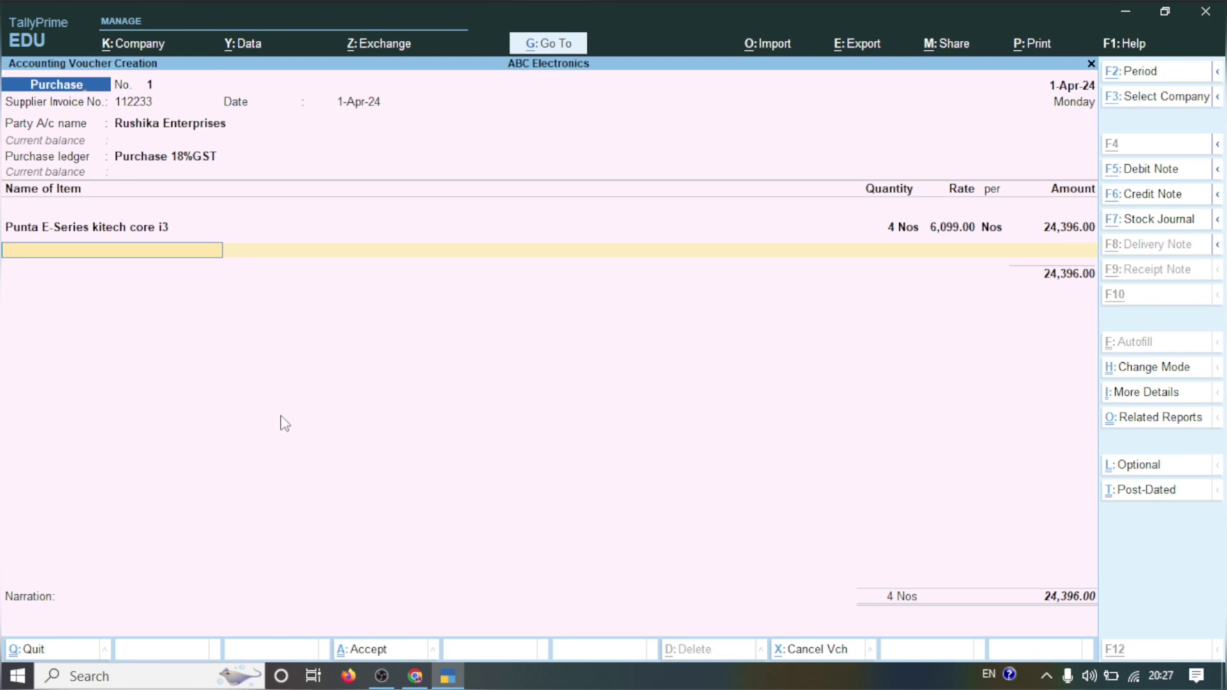
{"action": "key", "text": "alt+c"}
{"action": "key", "text": "ctrl+alt+v"}
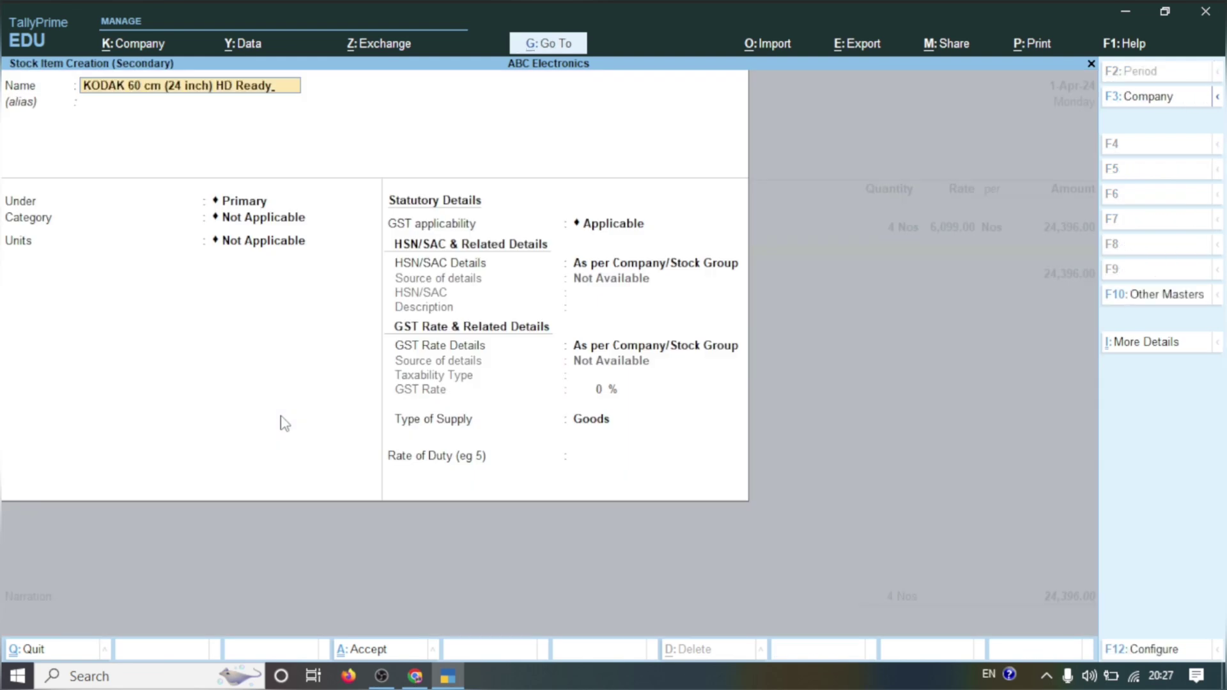
{"action": "key", "text": "Return"}
{"action": "key", "text": "Return"}
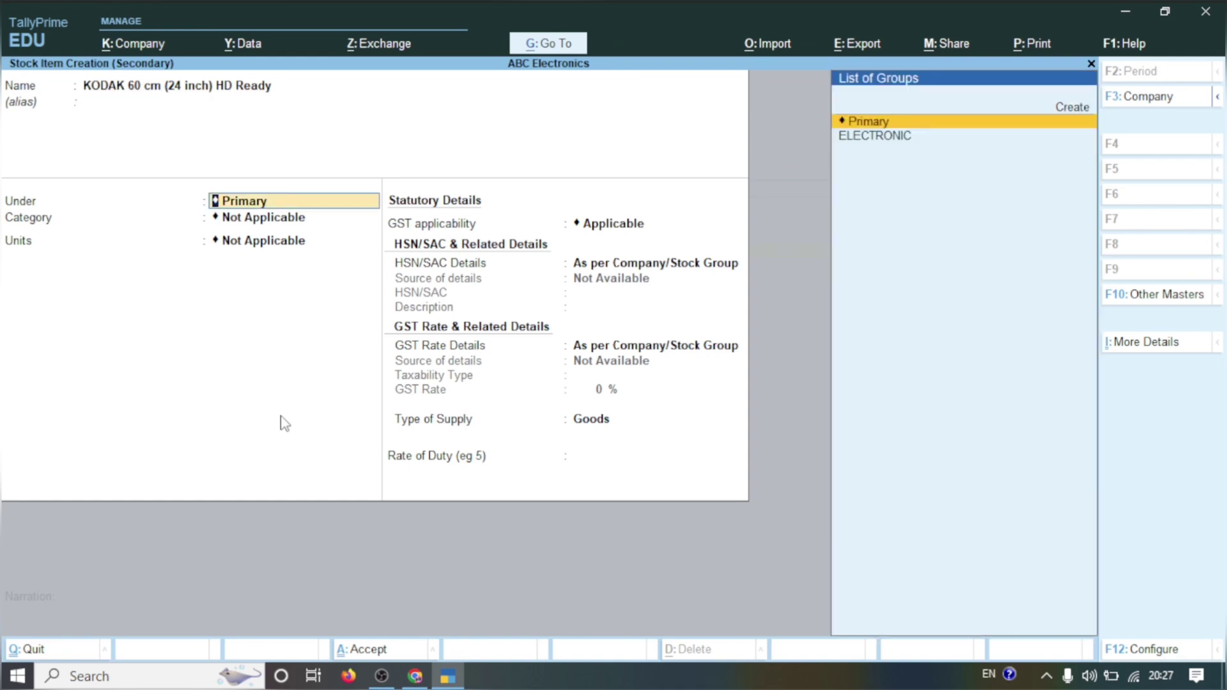
{"action": "left_click", "coordinate": [893, 137]}
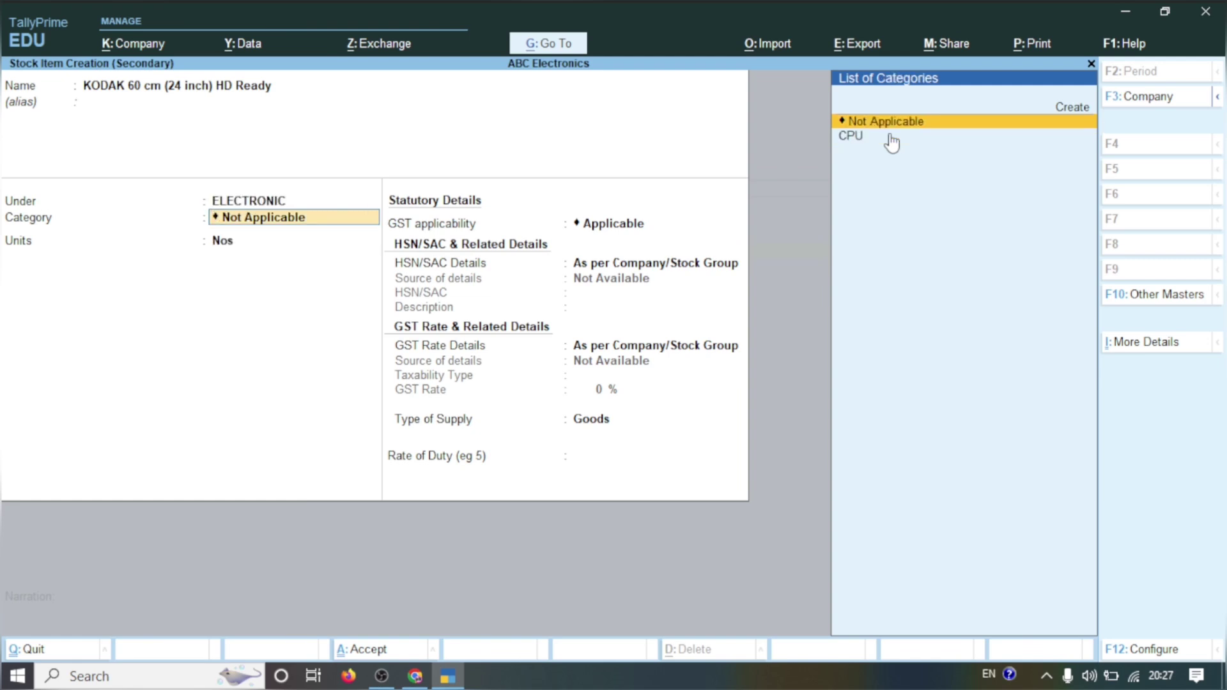
Create a stock category named LED TV, copied from the invoice sheet, under Primary for the KODAK item
{"action": "left_click", "coordinate": [414, 675]}
{"action": "double_click", "coordinate": [465, 490]}
{"action": "key", "text": "ctrl+c"}
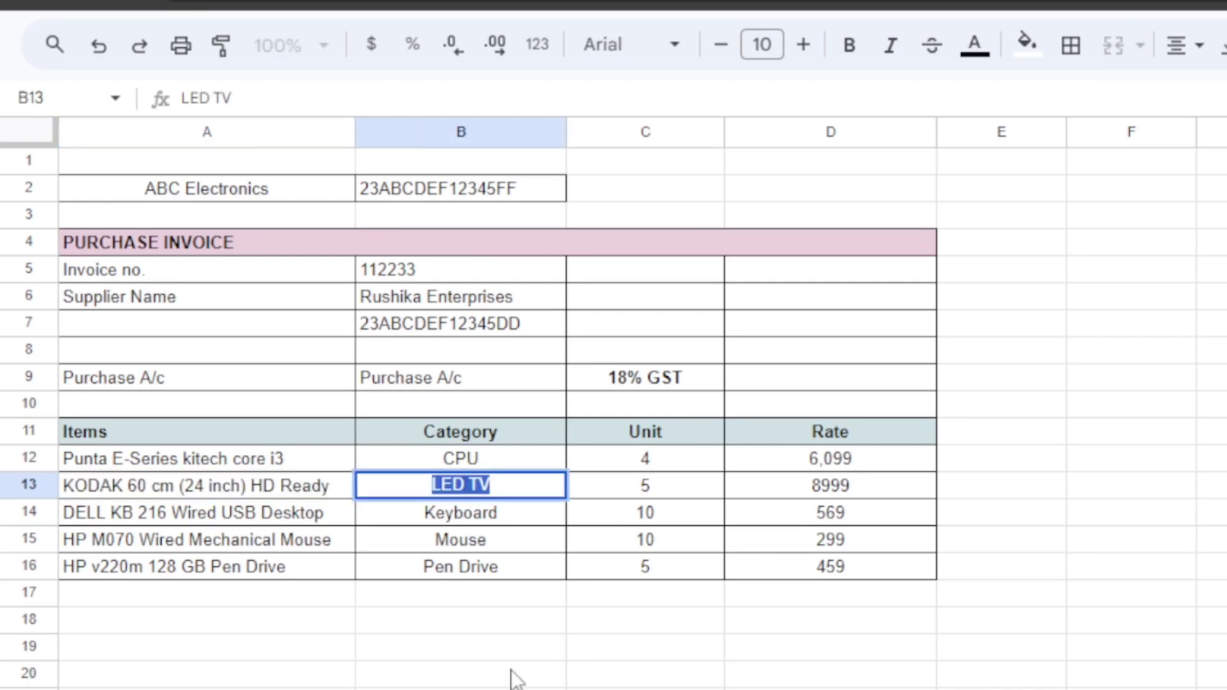
{"action": "left_click", "coordinate": [448, 677]}
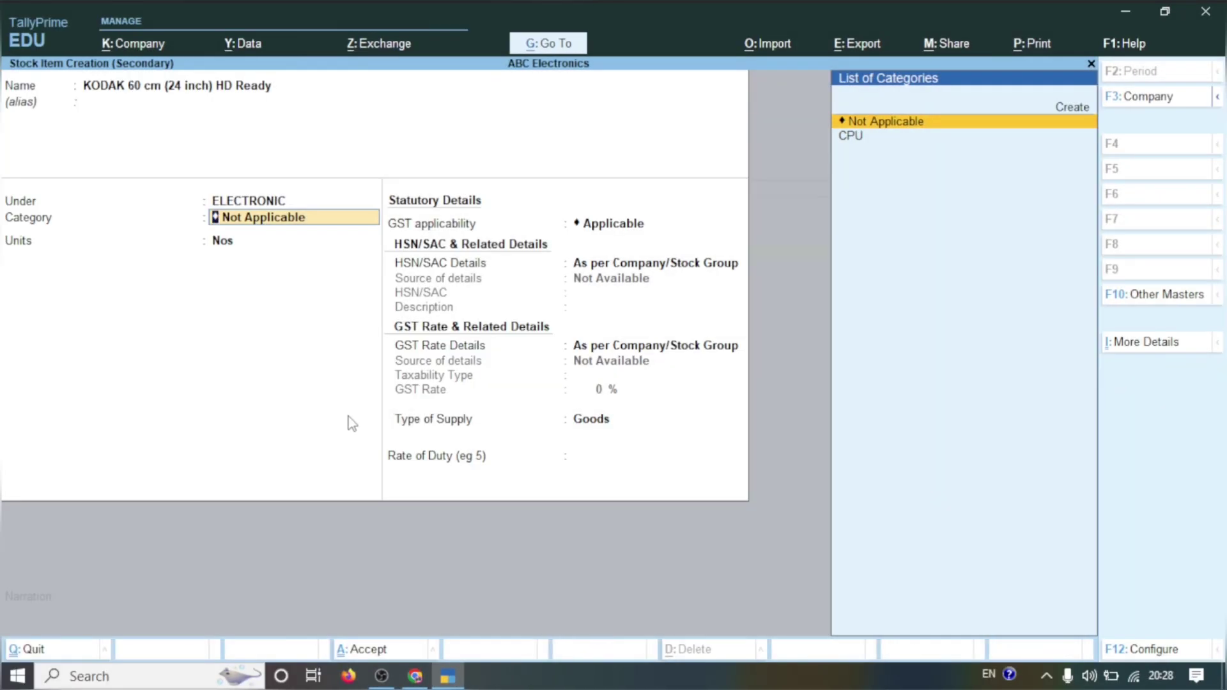
{"action": "key", "text": "alt+c"}
{"action": "key", "text": "ctrl+v"}
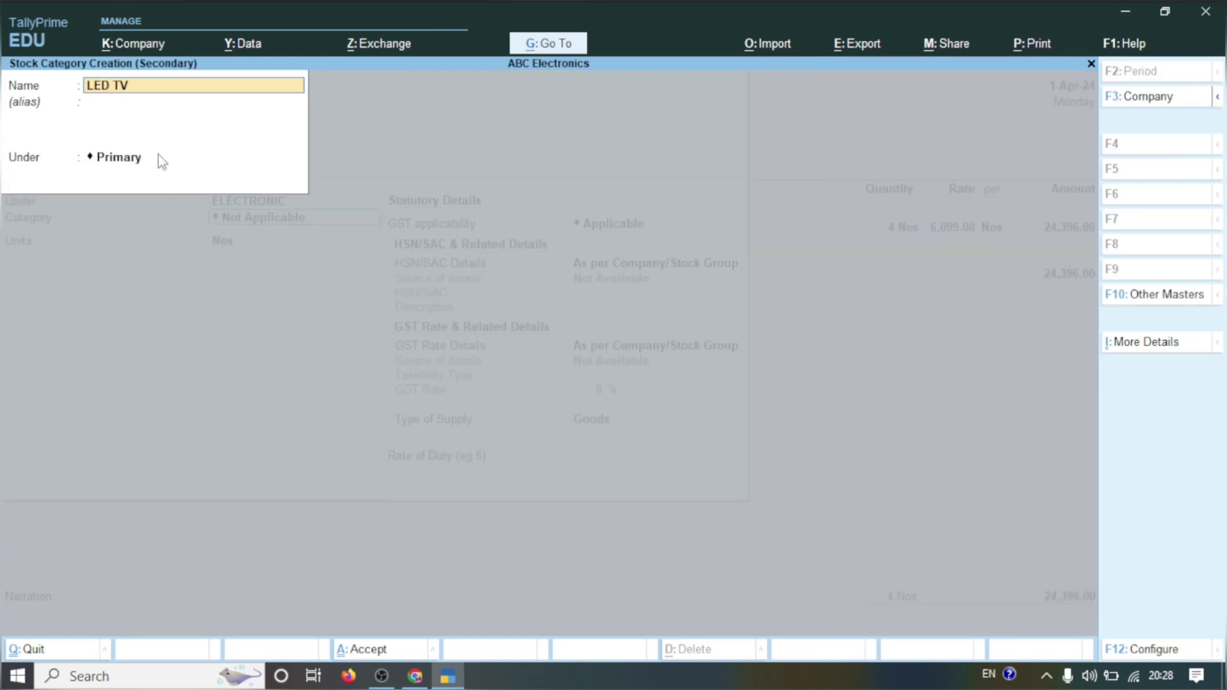
{"action": "key", "text": "Return"}
{"action": "key", "text": "Return"}
{"action": "key", "text": "Return"}
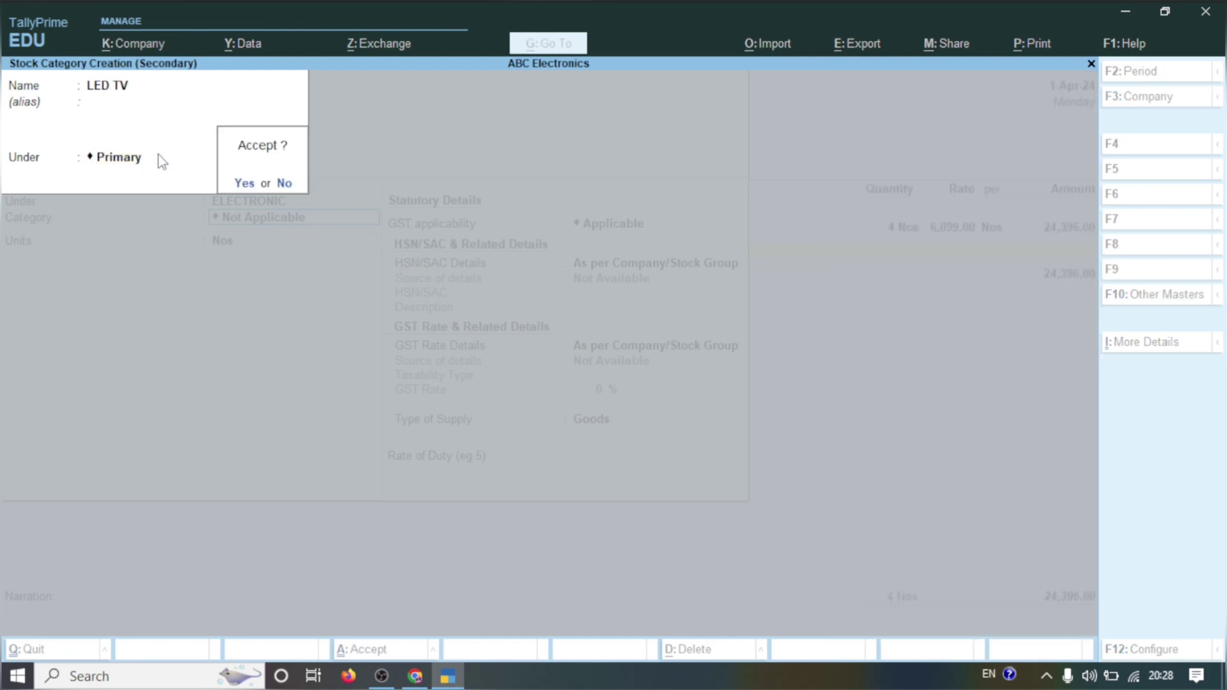
{"action": "key", "text": "Return"}
Keep the KODAK item's unit as Nos and its GST details unchanged, and save the stock item
{"action": "key", "text": "Return"}
{"action": "key", "text": "Return"}
{"action": "key", "text": "Return"}
{"action": "key", "text": "Return"}
{"action": "key", "text": "Return"}
{"action": "key", "text": "Return"}
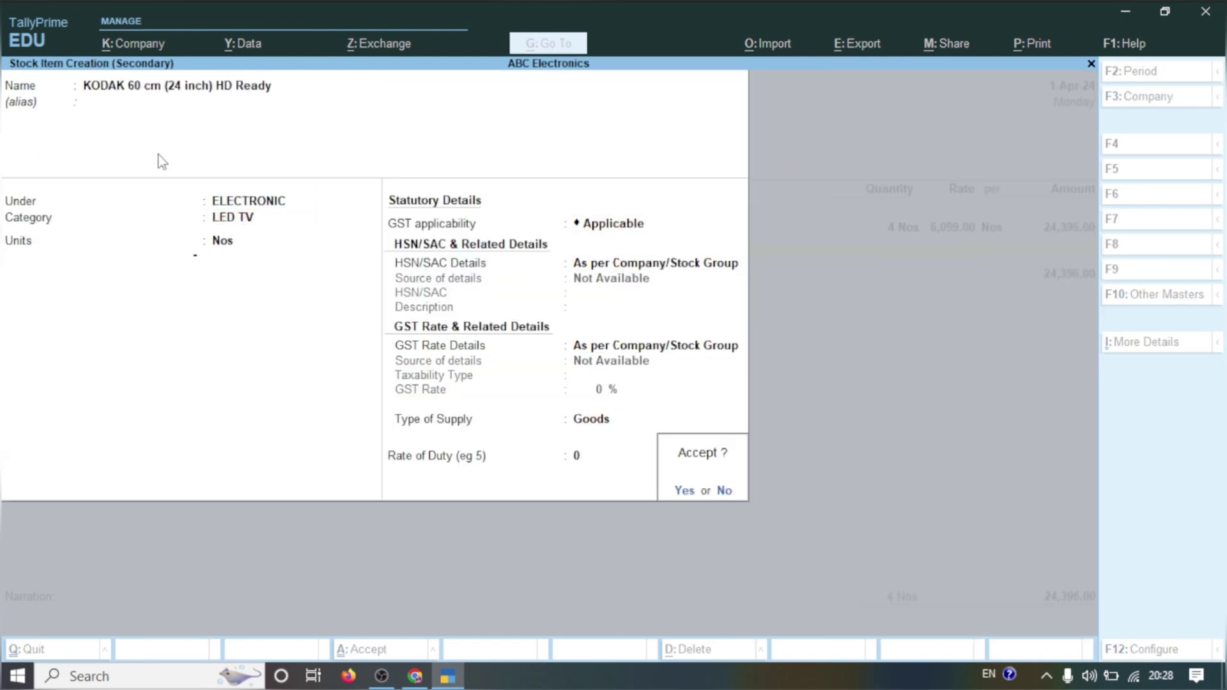
{"action": "key", "text": "Return"}
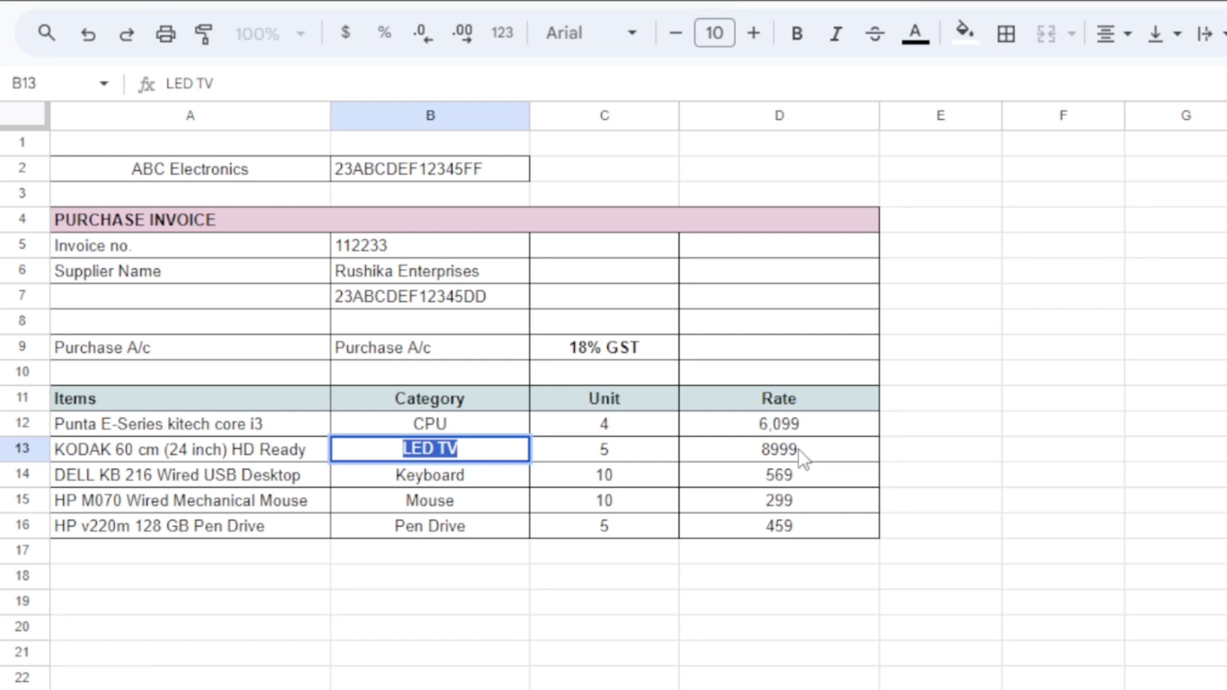
Enter the KODAK line in the purchase voucher with quantity 5 Nos and rate 8999, accepting the amount
{"action": "left_click", "coordinate": [448, 677]}
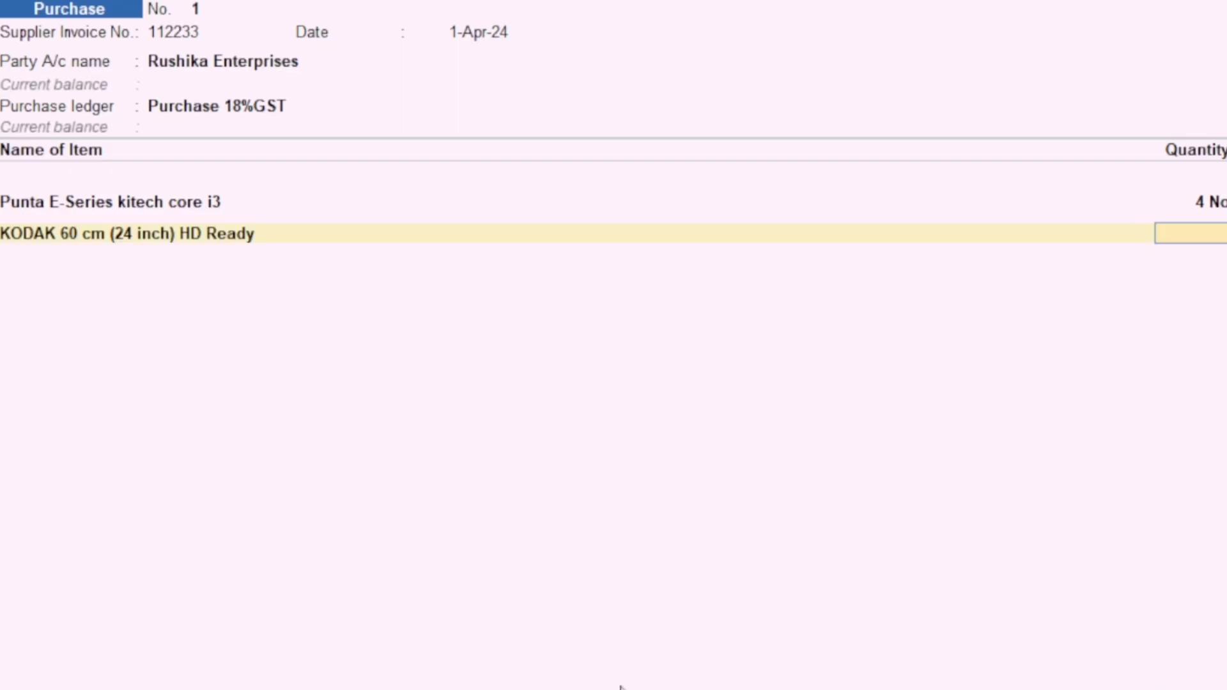
{"action": "type", "text": "5"}
{"action": "key", "text": "Return"}
{"action": "type", "text": "8999"}
{"action": "key", "text": "Return"}
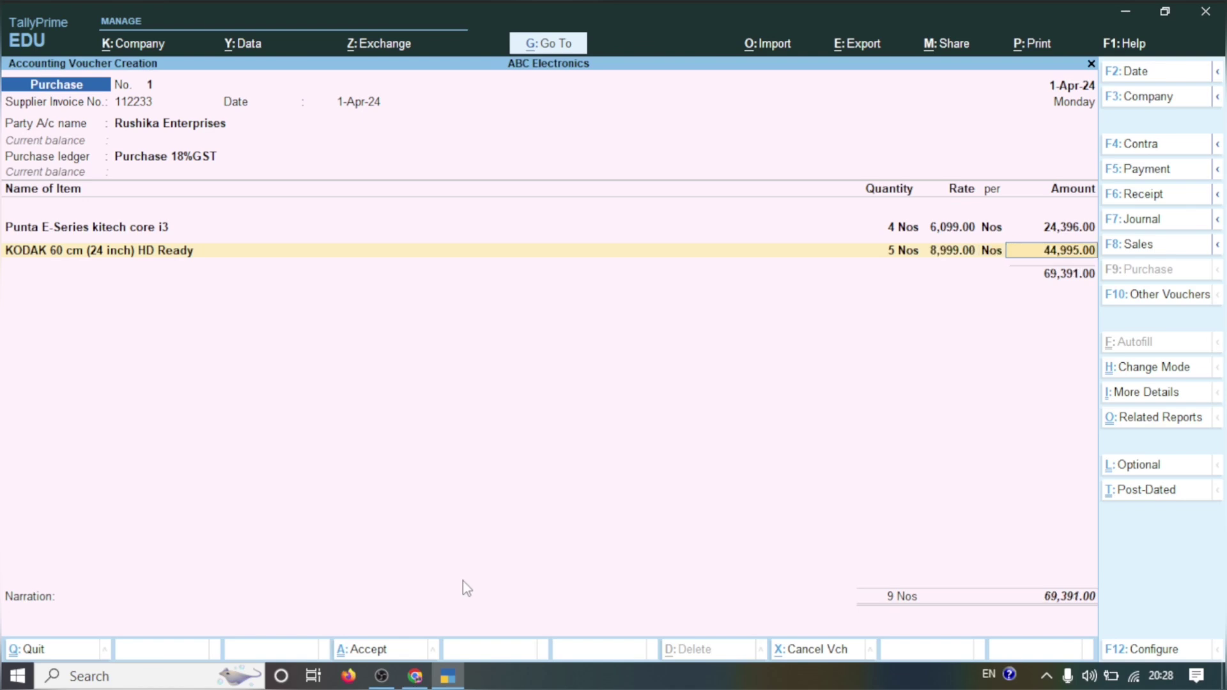
{"action": "key", "text": "Return"}
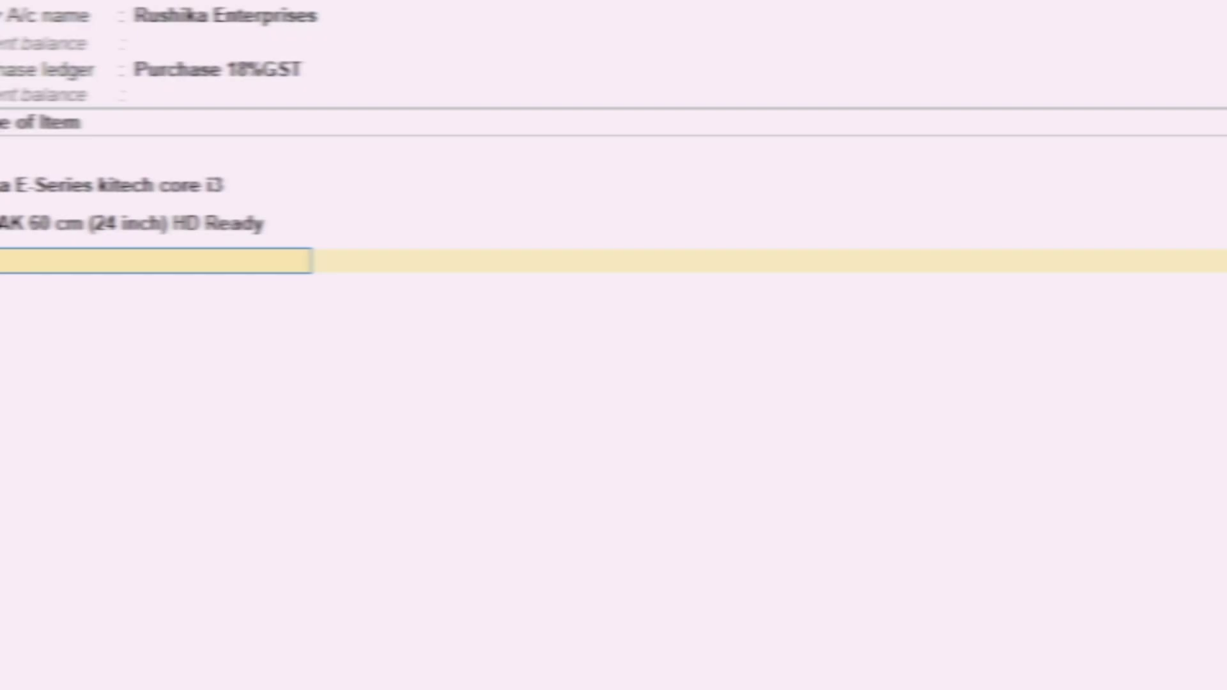
Create a stock item named DELL KB 216 Wired USB Desktop from the invoice sheet, under the ELECTRONIC group
{"action": "left_click", "coordinate": [415, 676]}
{"action": "left_click", "coordinate": [282, 514]}
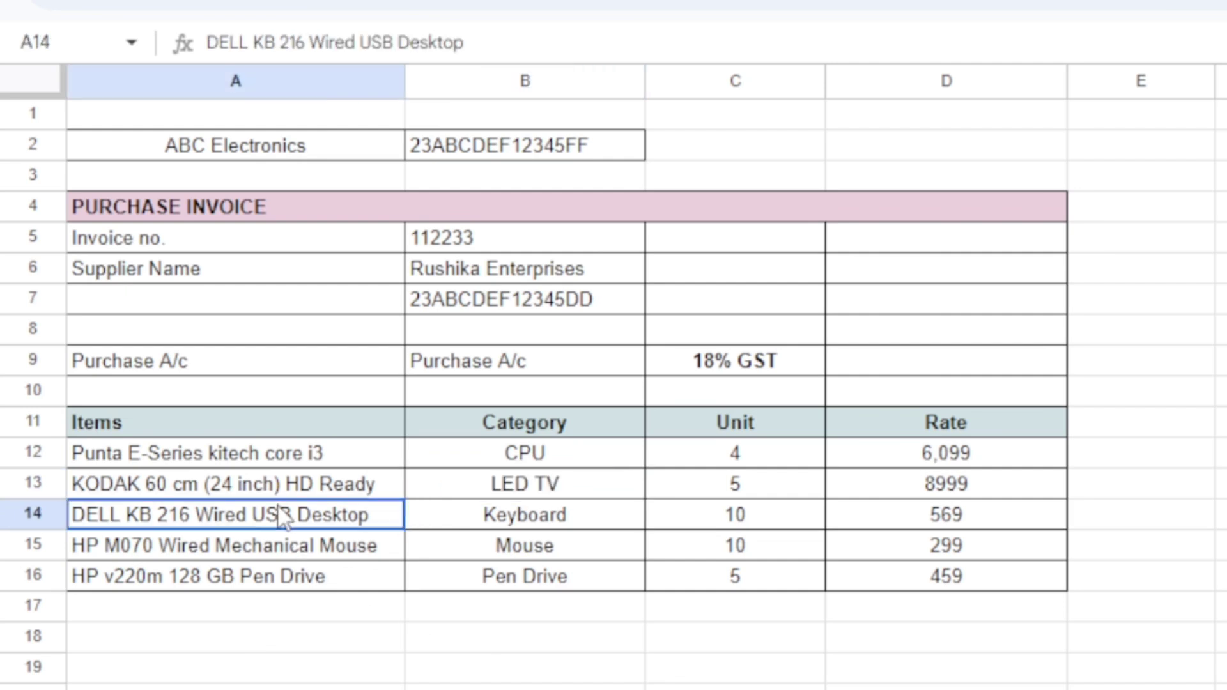
{"action": "key", "text": "ctrl+a"}
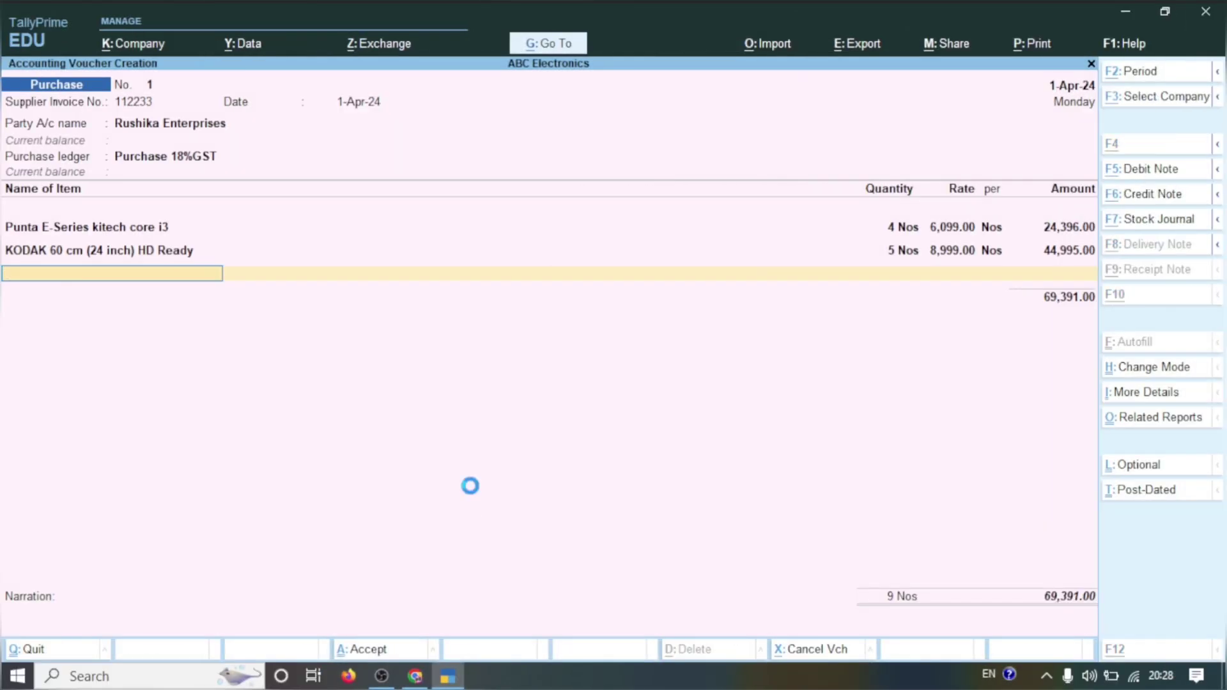
{"action": "key", "text": "alt+c"}
{"action": "type", "text": "DELL KB 216 Wired USB Desktop"}
{"action": "key", "text": "Return"}
{"action": "key", "text": "Return"}
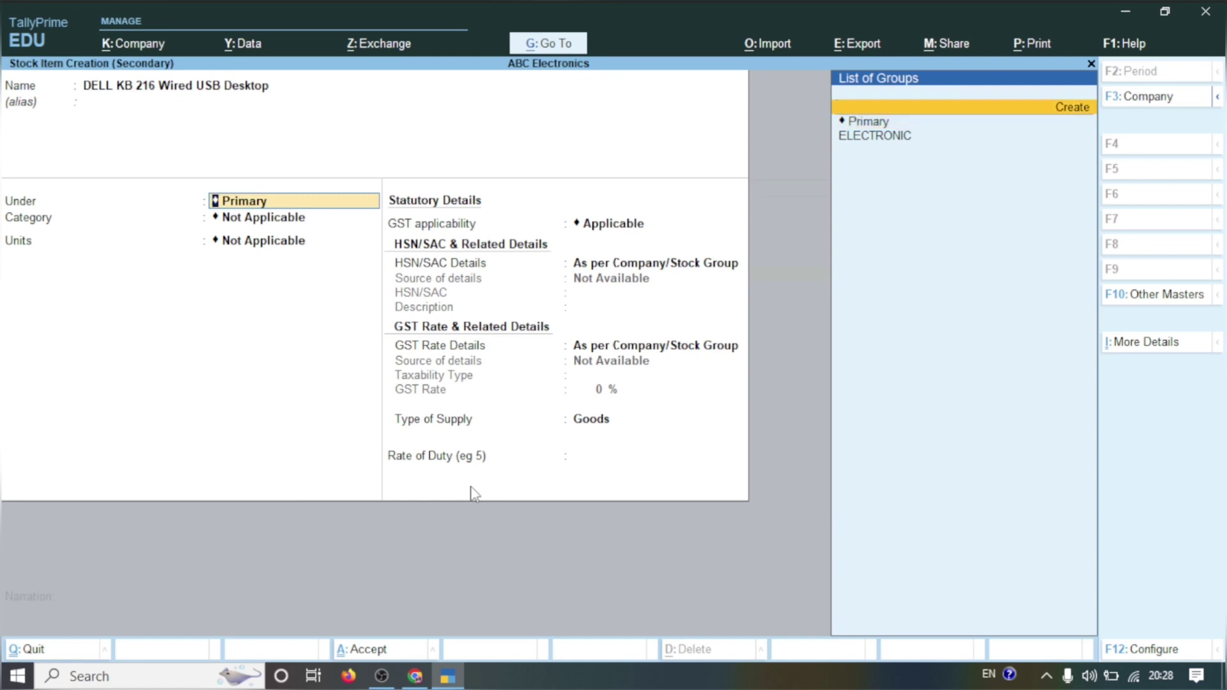
{"action": "left_click", "coordinate": [875, 140]}
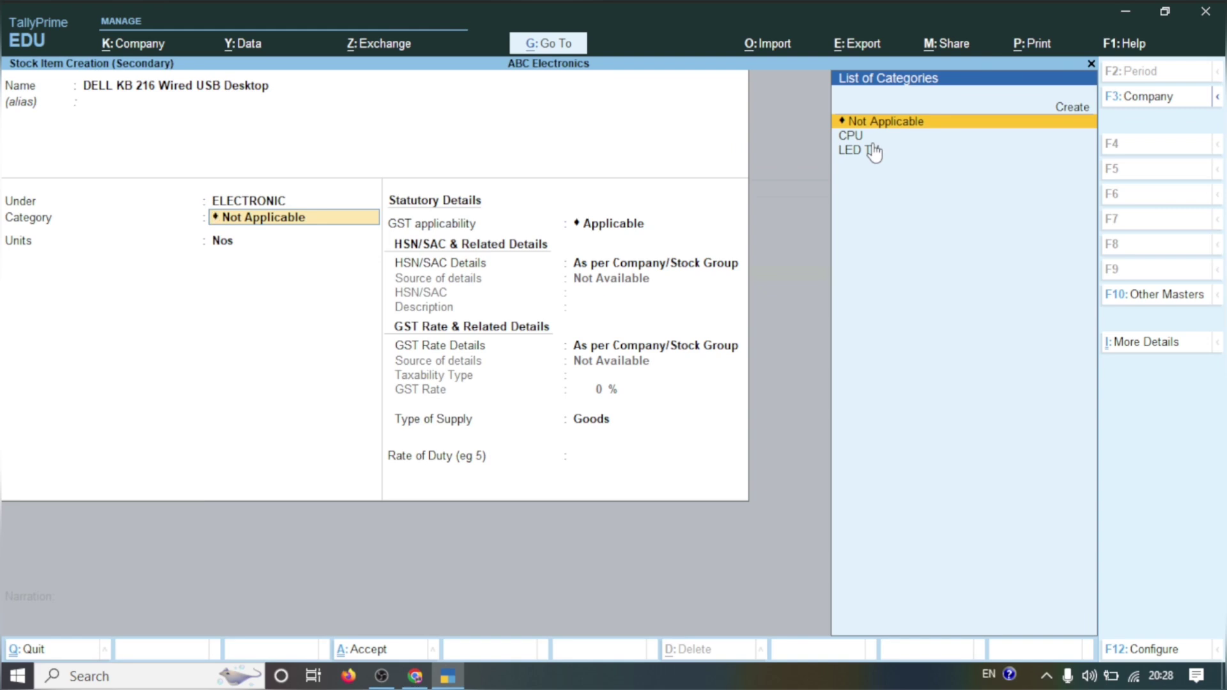
Create a stock category named Keyboard under Primary for the DELL KB 216 item
{"action": "key", "text": "Up"}
{"action": "key", "text": "Return"}
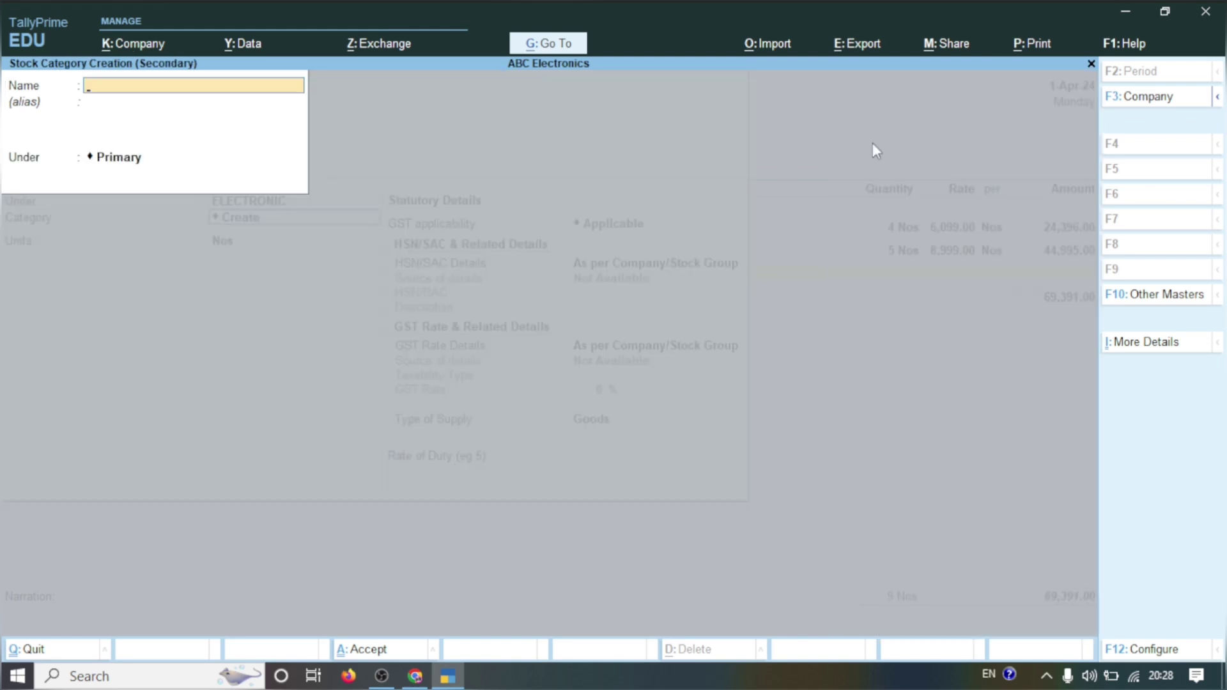
{"action": "type", "text": "Keyboard"}
{"action": "key", "text": "Return"}
{"action": "key", "text": "Return"}
{"action": "key", "text": "Return"}
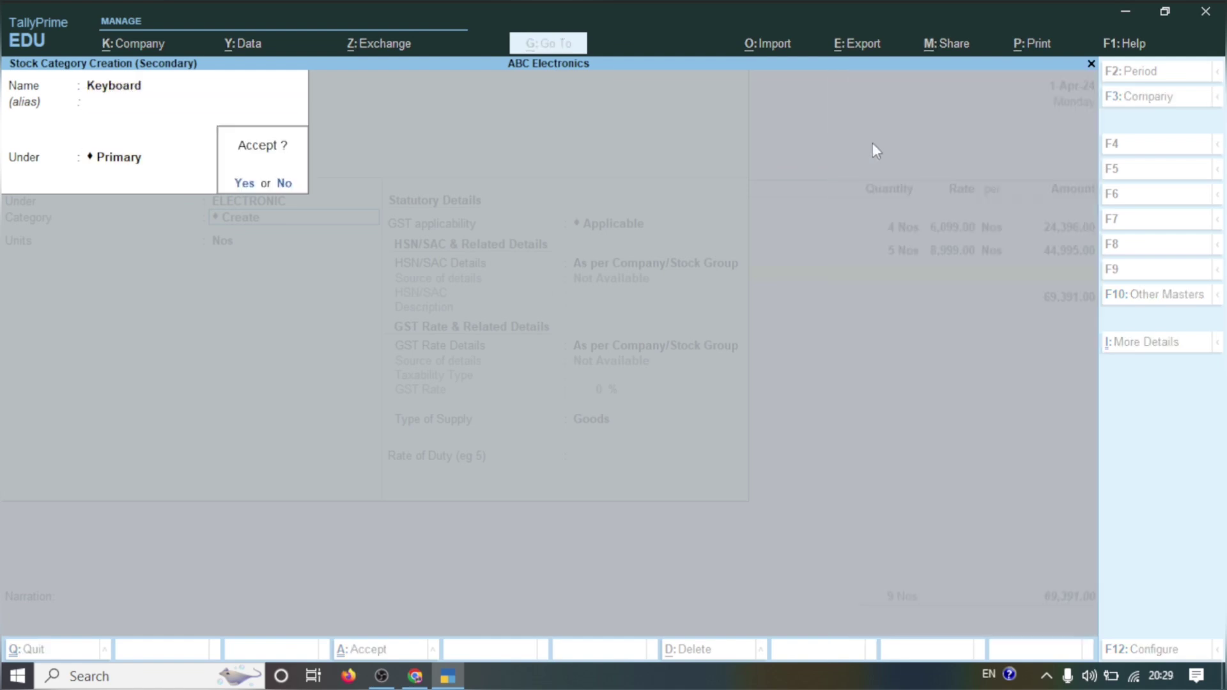
{"action": "key", "text": "Return"}
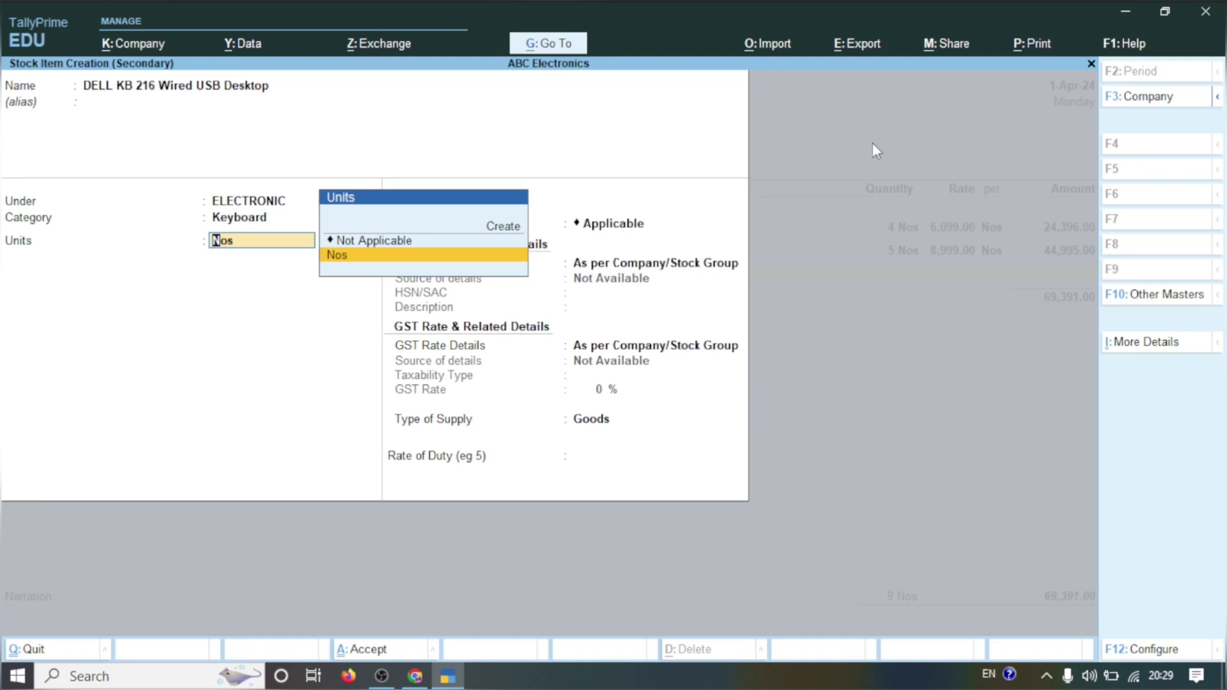
Accept Nos as the DELL item's unit with the default GST details, and save the stock item
{"action": "key", "text": "Return"}
{"action": "key", "text": "Return"}
{"action": "key", "text": "Return"}
{"action": "key", "text": "Return"}
{"action": "key", "text": "Return"}
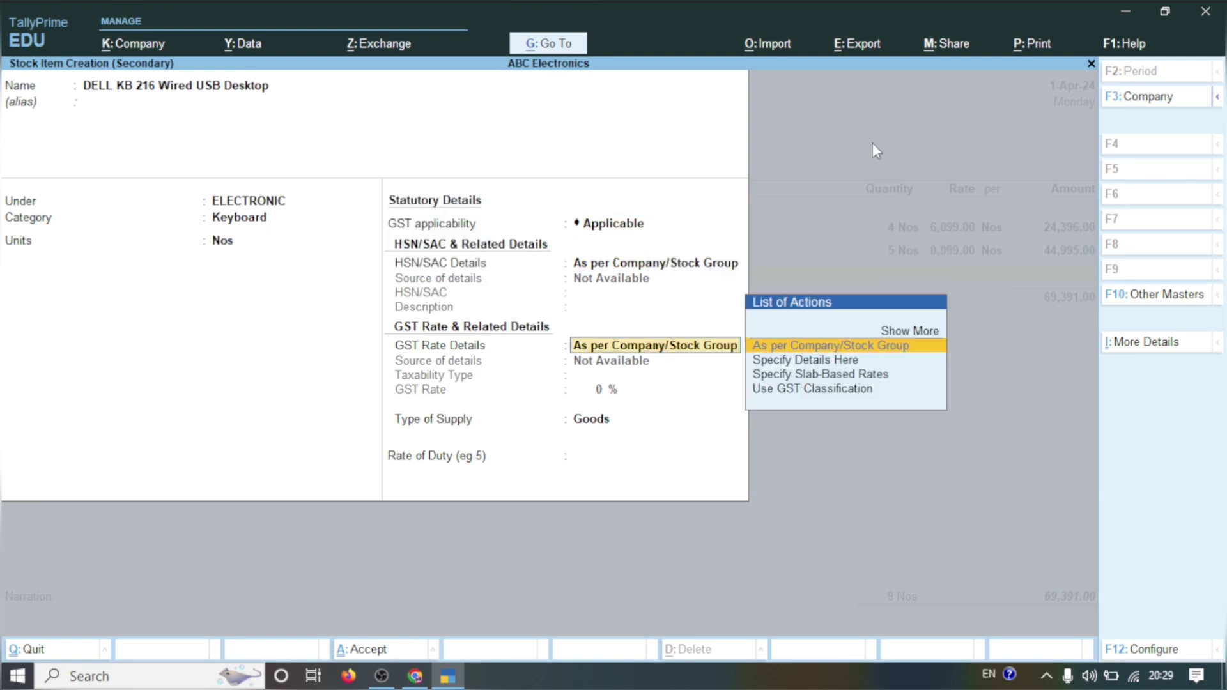
{"action": "key", "text": "Return"}
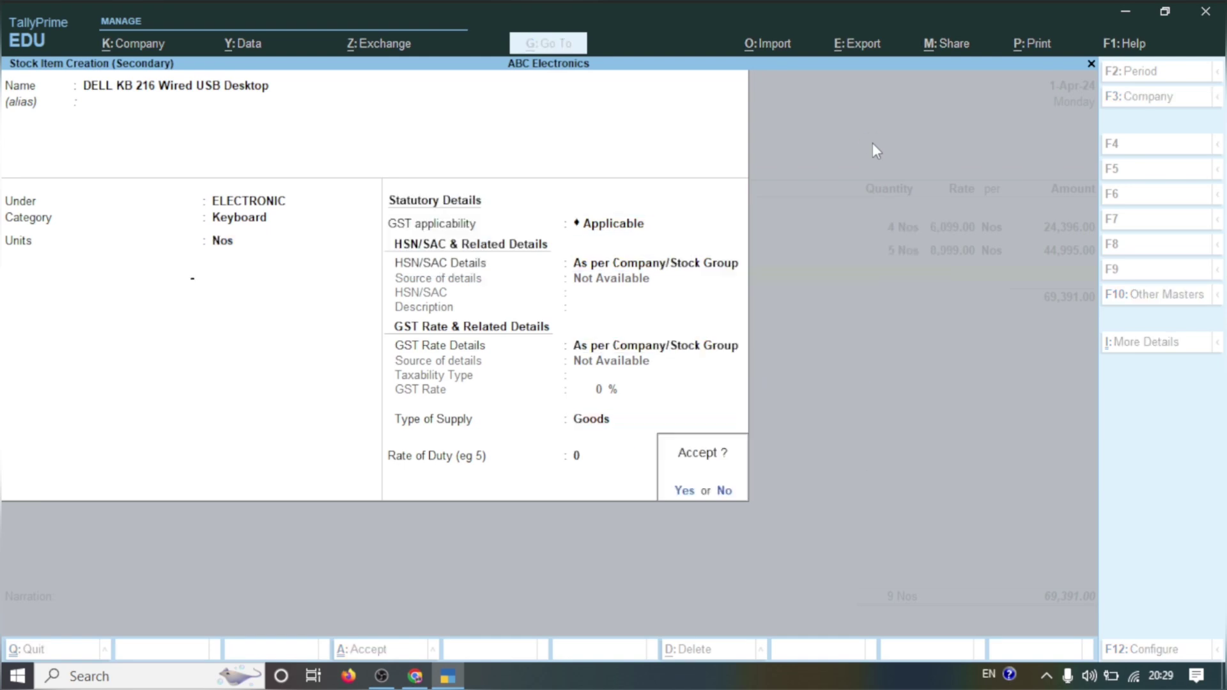
{"action": "key", "text": "Return"}
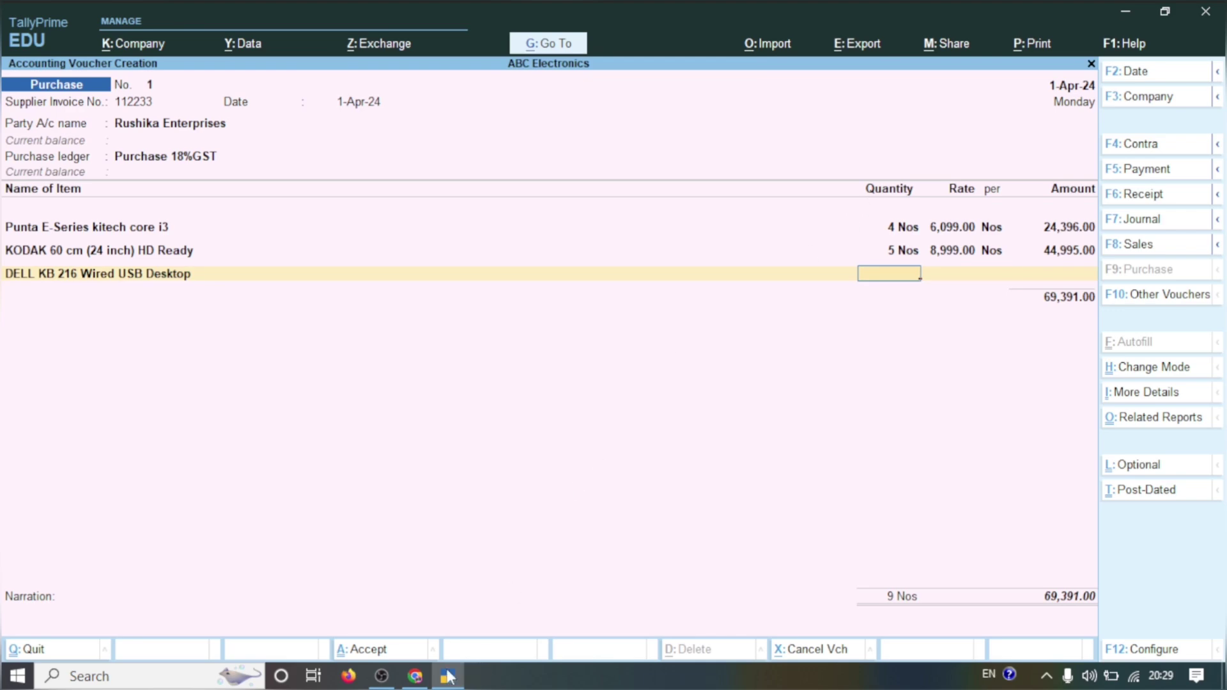
Enter the DELL keyboard line in the purchase voucher with quantity 10 Nos and rate 569 from the invoice sheet, accepting the amount
{"action": "left_click", "coordinate": [416, 676]}
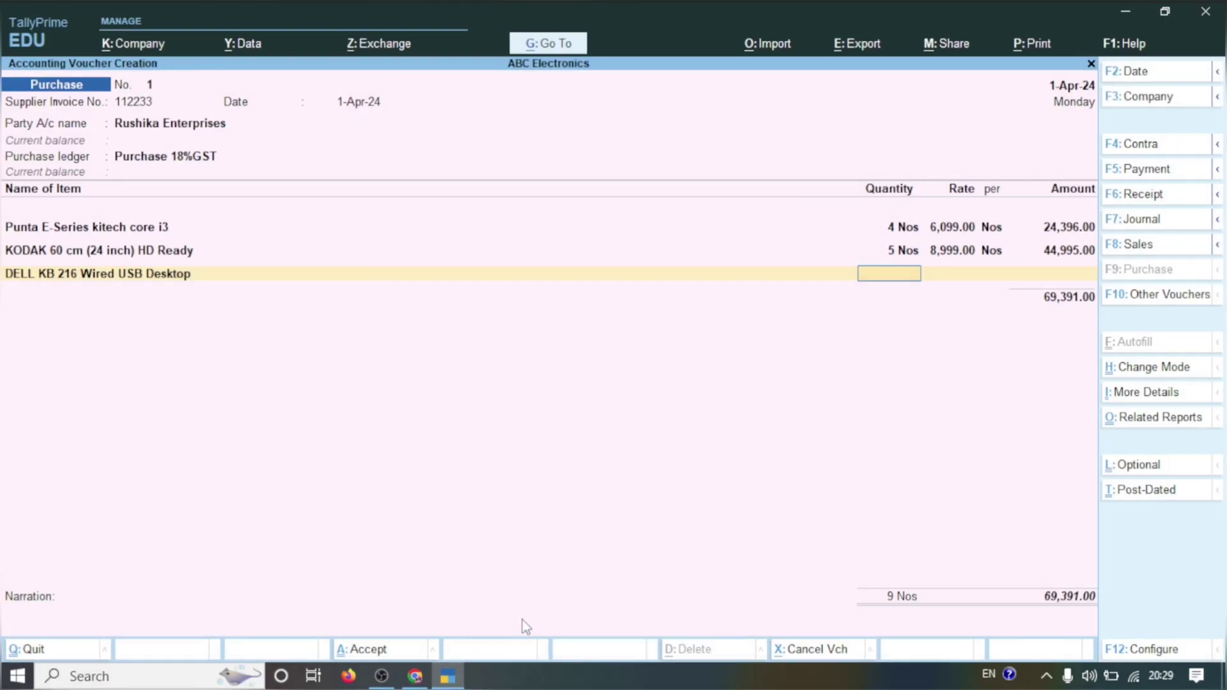
{"action": "type", "text": "10"}
{"action": "key", "text": "Return"}
{"action": "type", "text": "56"}
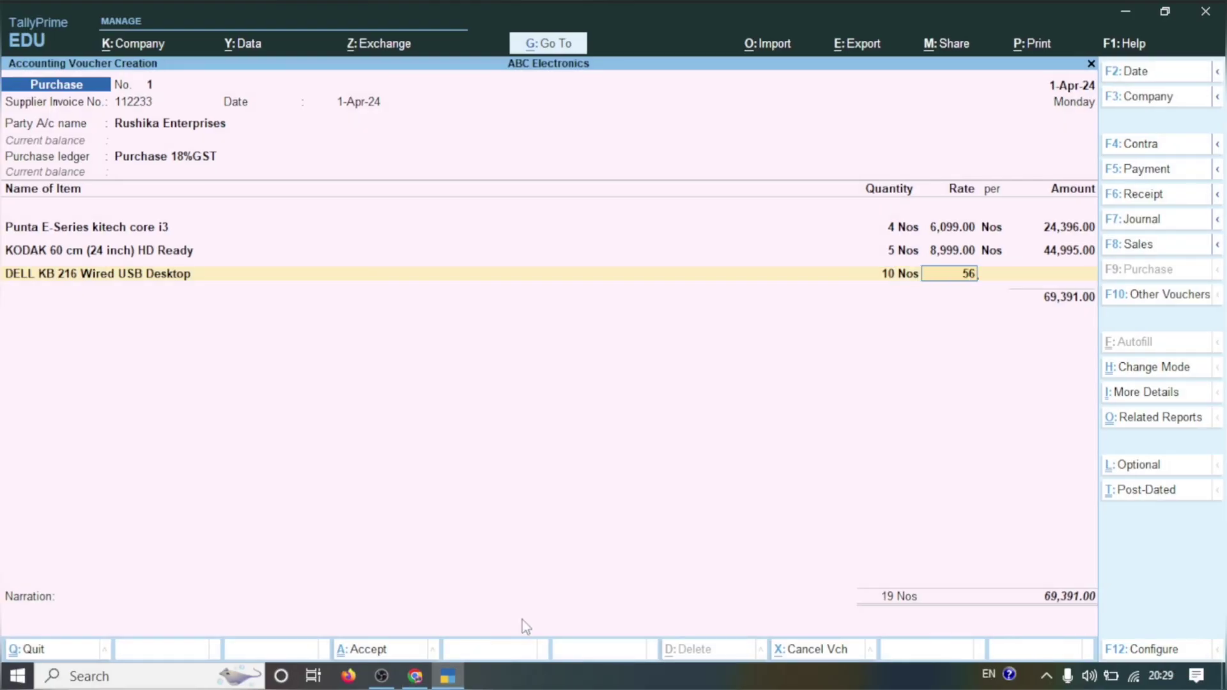
{"action": "type", "text": "9"}
{"action": "key", "text": "Return"}
{"action": "key", "text": "Return"}
{"action": "key", "text": "Return"}
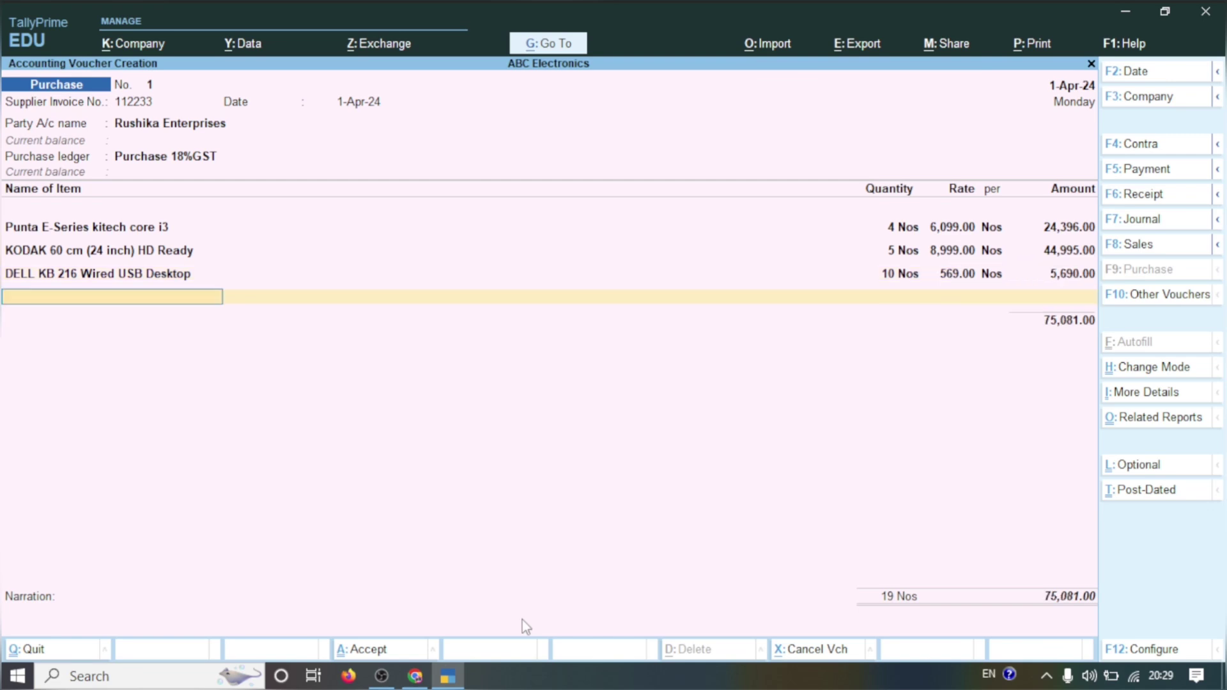
Create a stock item named HP M070 Wired Mechanical Mouse, copied from the invoice sheet, under the ELECTRONIC group
{"action": "left_click", "coordinate": [414, 676]}
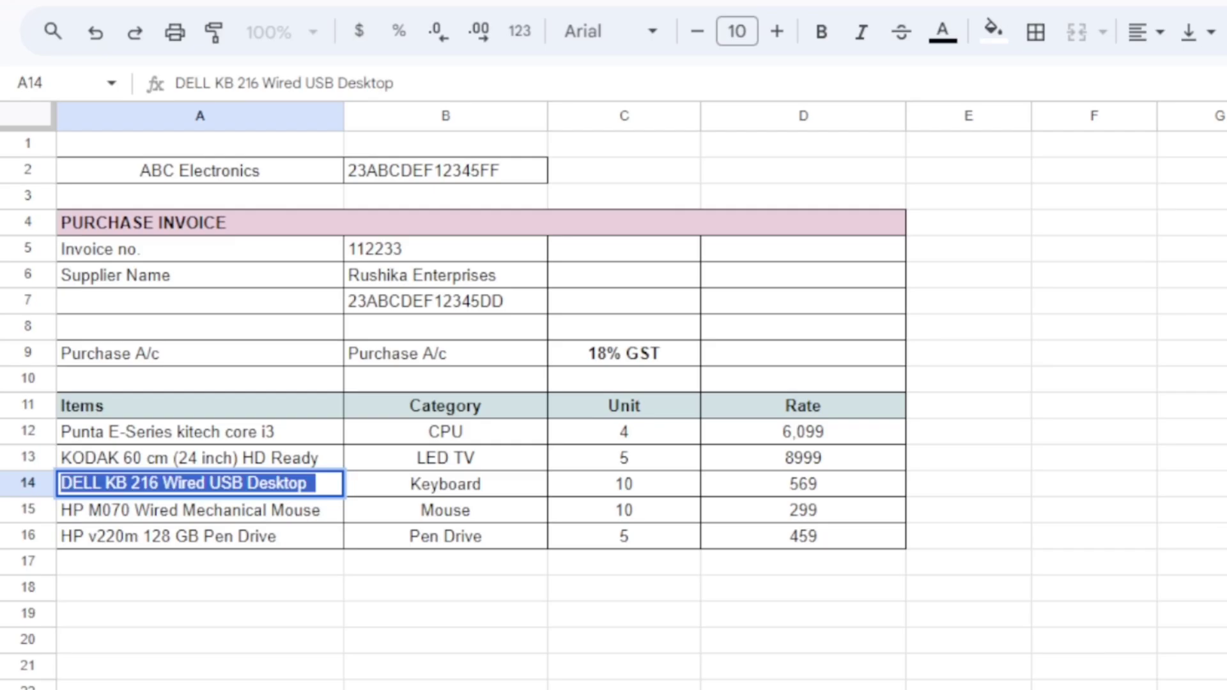
{"action": "left_click", "coordinate": [241, 511]}
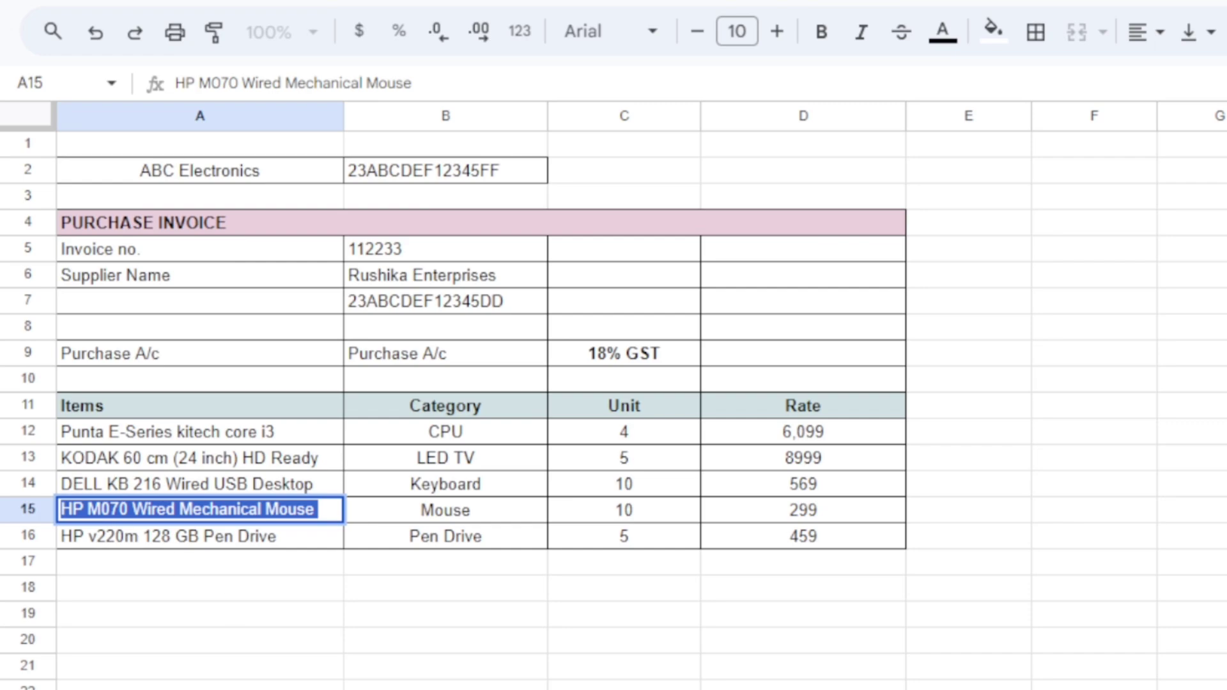
{"action": "left_click", "coordinate": [446, 676]}
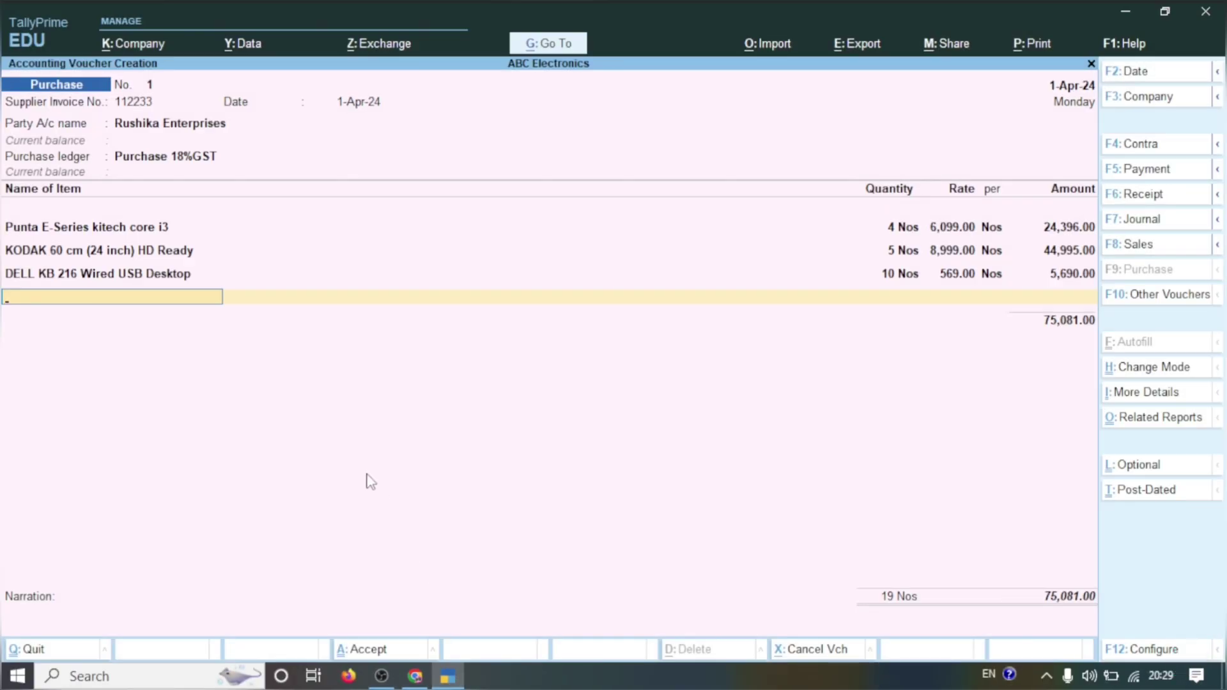
{"action": "key", "text": "alt+c"}
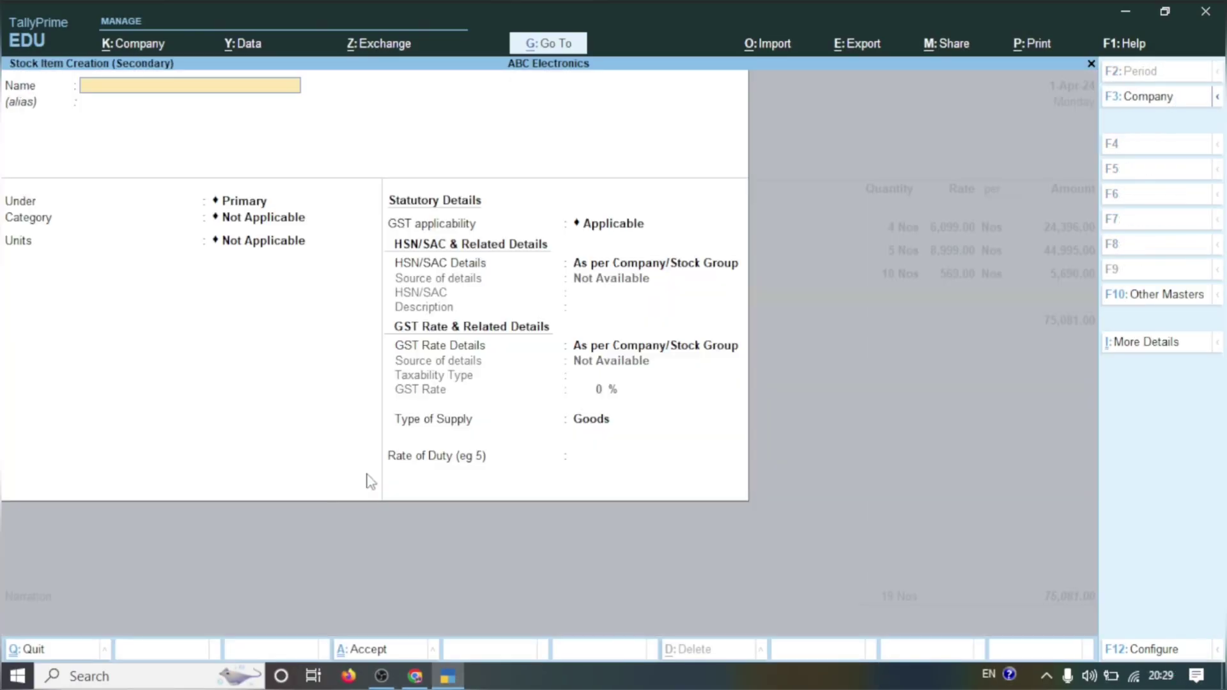
{"action": "key", "text": "ctrl+alt+v"}
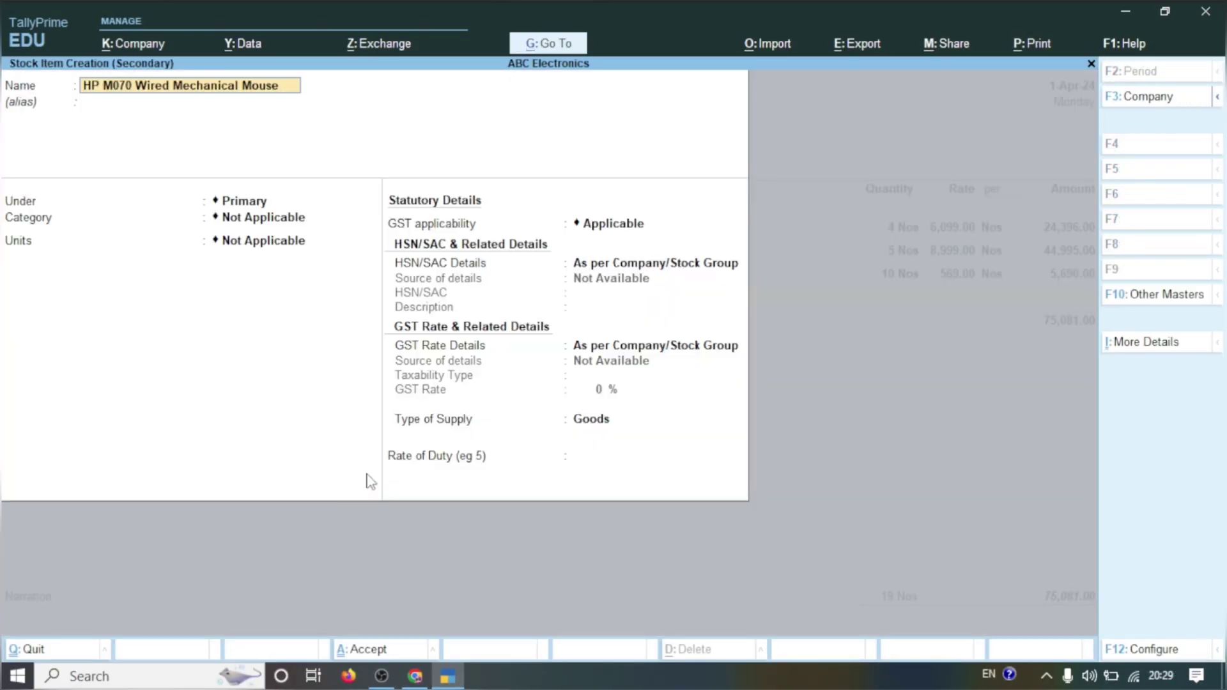
{"action": "key", "text": "Return"}
{"action": "key", "text": "Return"}
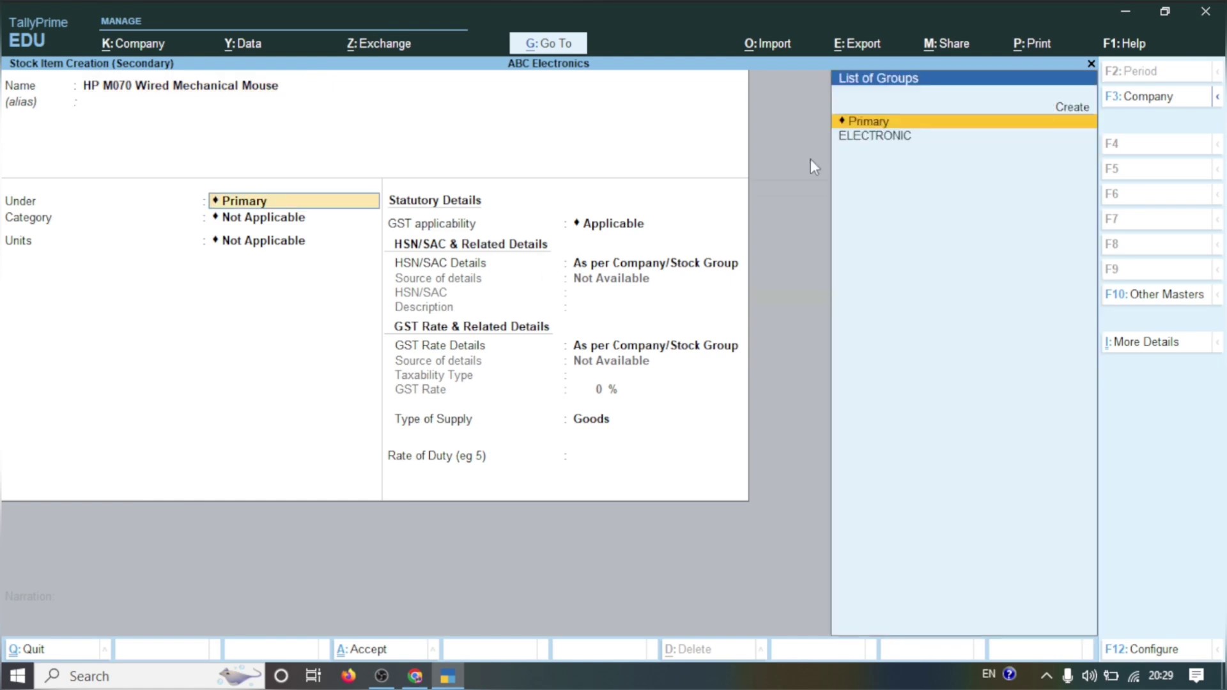
{"action": "left_click", "coordinate": [850, 137]}
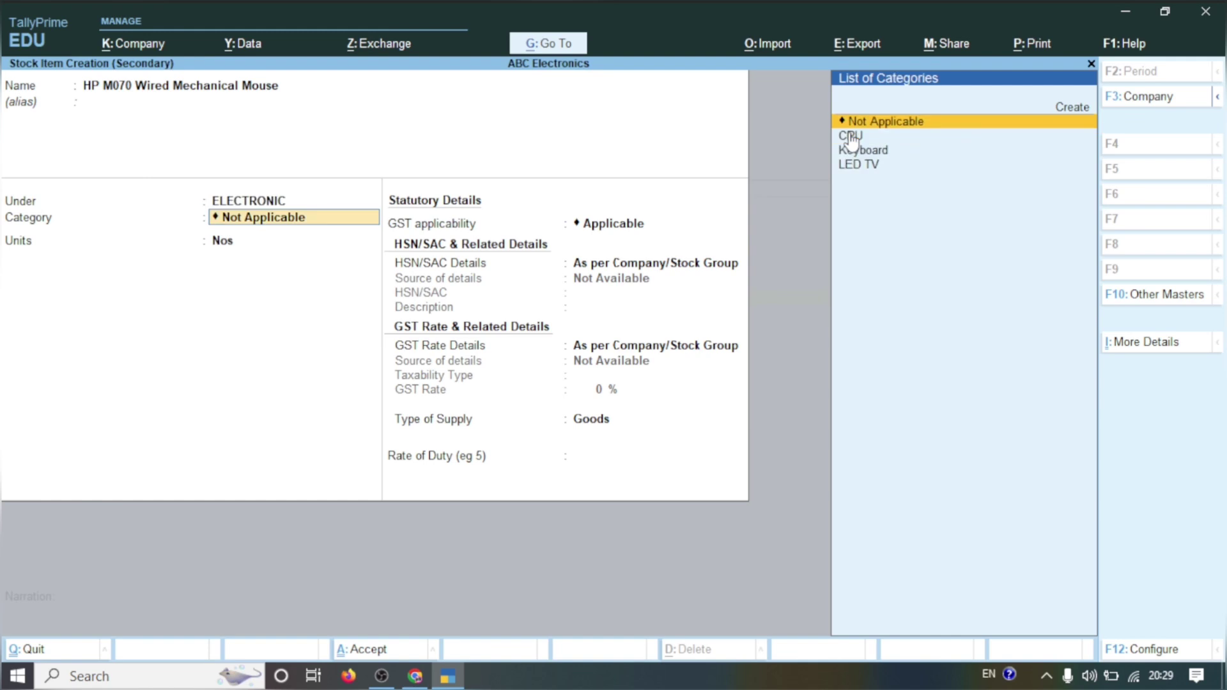
Create a stock category named Mouse under Primary for the HP M070 item
{"action": "key", "text": "Up"}
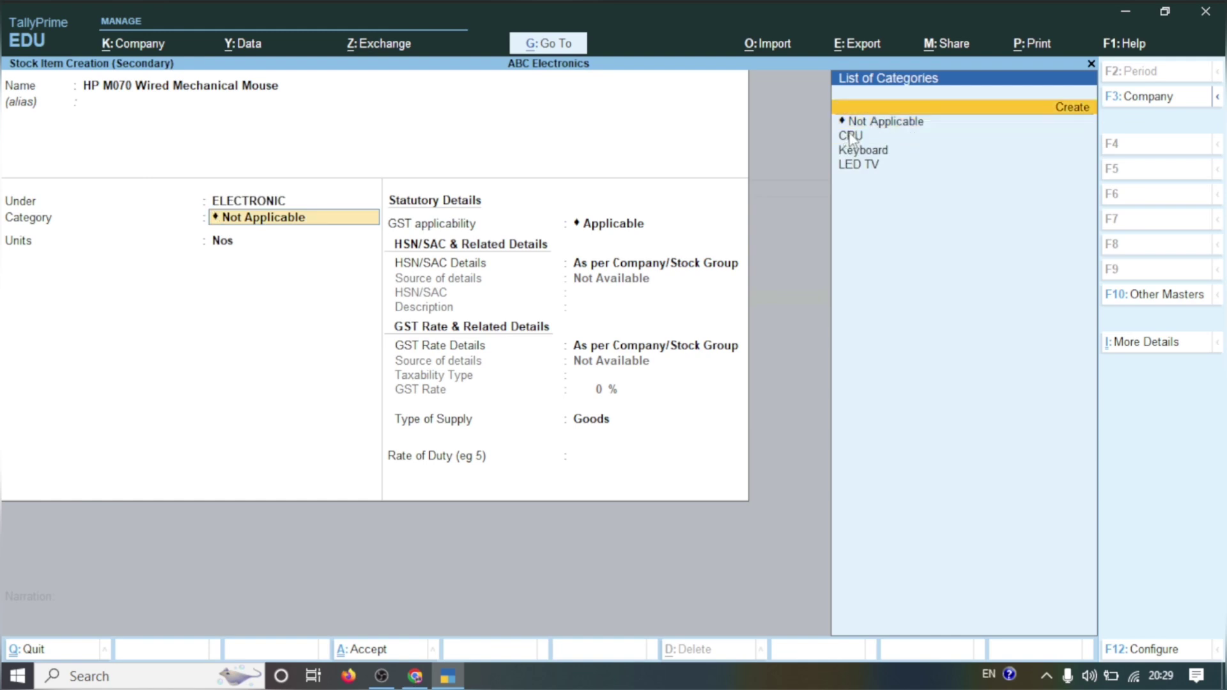
{"action": "key", "text": "Return"}
{"action": "type", "text": "Mourse"}
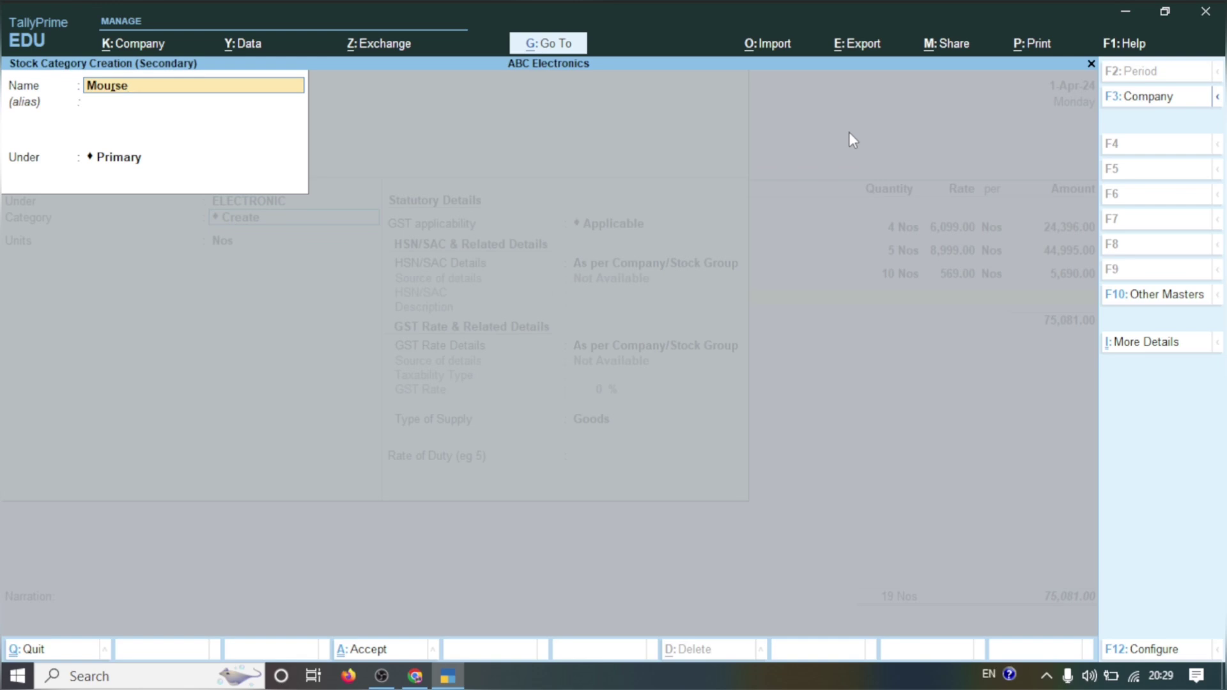
{"action": "key", "text": "BackSpace"}
{"action": "key", "text": "BackSpace"}
{"action": "key", "text": "BackSpace"}
{"action": "key", "text": "BackSpace"}
{"action": "key", "text": "BackSpace"}
{"action": "key", "text": "BackSpace"}
{"action": "type", "text": "Mouse"}
{"action": "key", "text": "Return"}
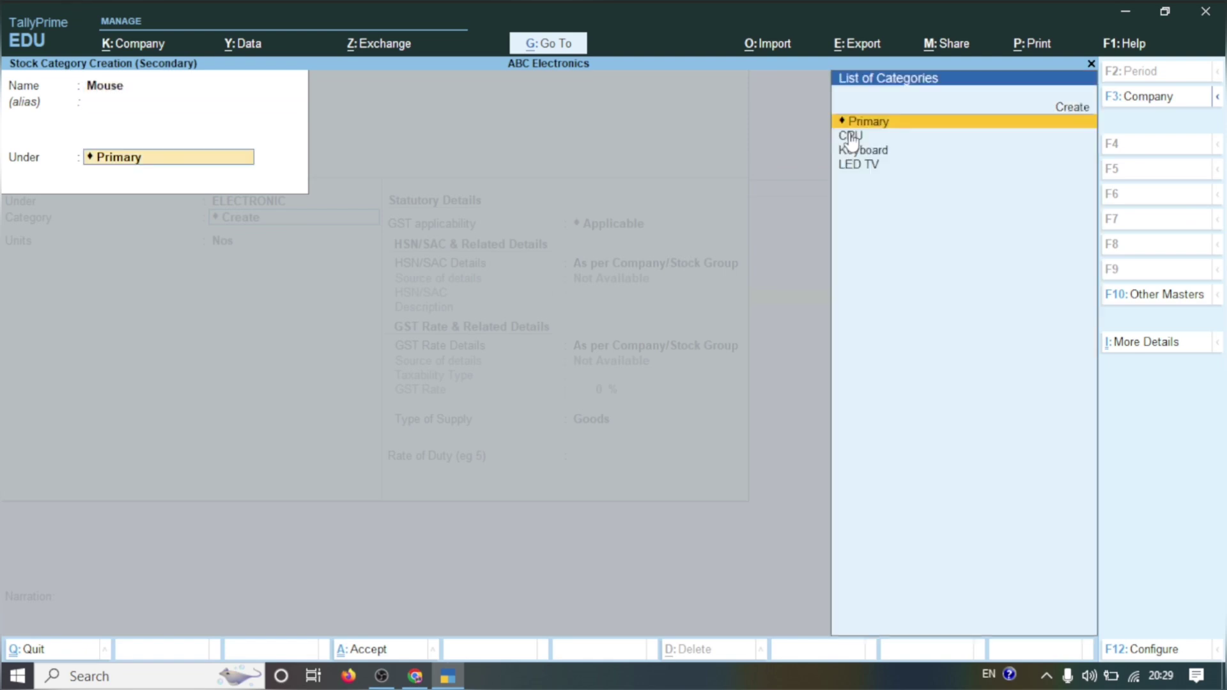
{"action": "key", "text": "Return"}
{"action": "key", "text": "y"}
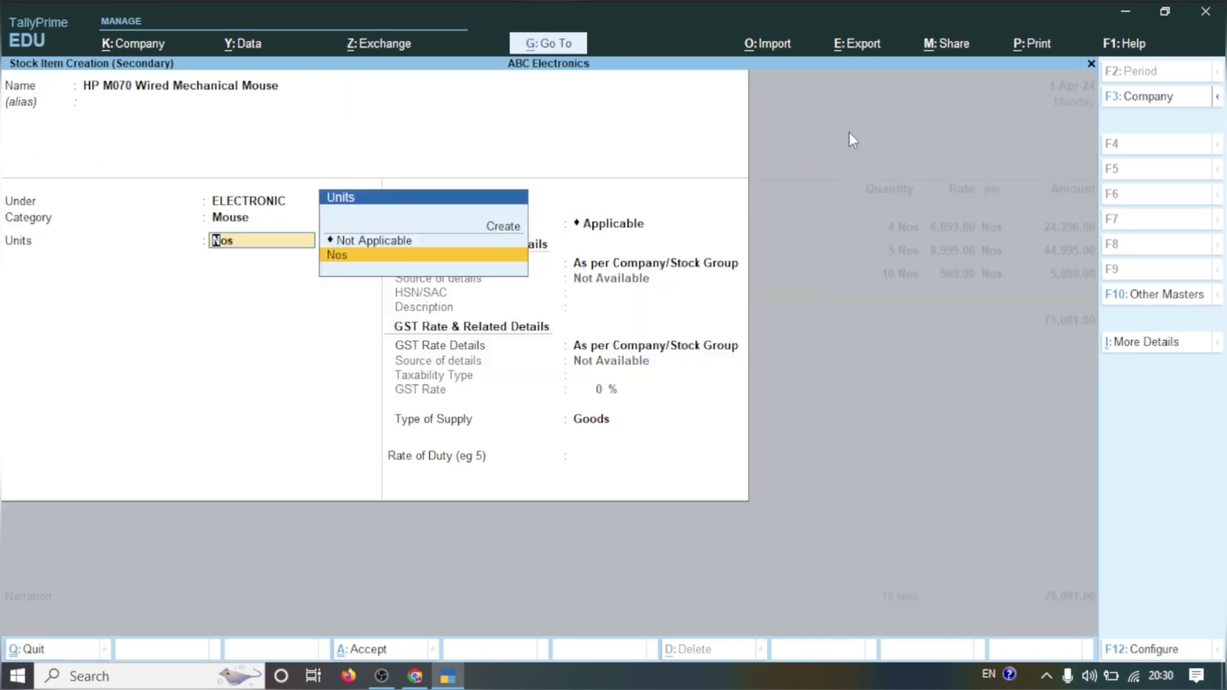
Accept Nos as the HP mouse's unit with the default GST details, and save the stock item
{"action": "key", "text": "Return"}
{"action": "key", "text": "Return"}
{"action": "key", "text": "Return"}
{"action": "key", "text": "Return"}
{"action": "key", "text": "Return"}
{"action": "key", "text": "y"}
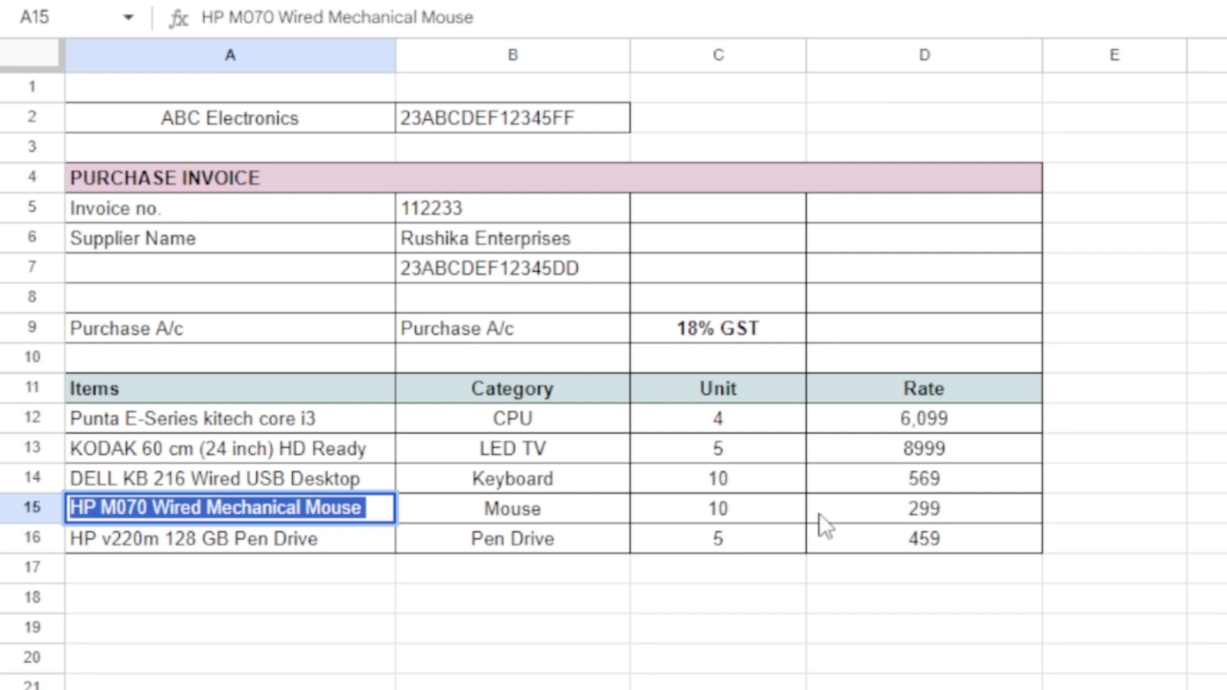
Enter the HP mouse line in the purchase voucher with quantity 10 Nos and rate 299, accepting the amount
{"action": "left_click", "coordinate": [448, 676]}
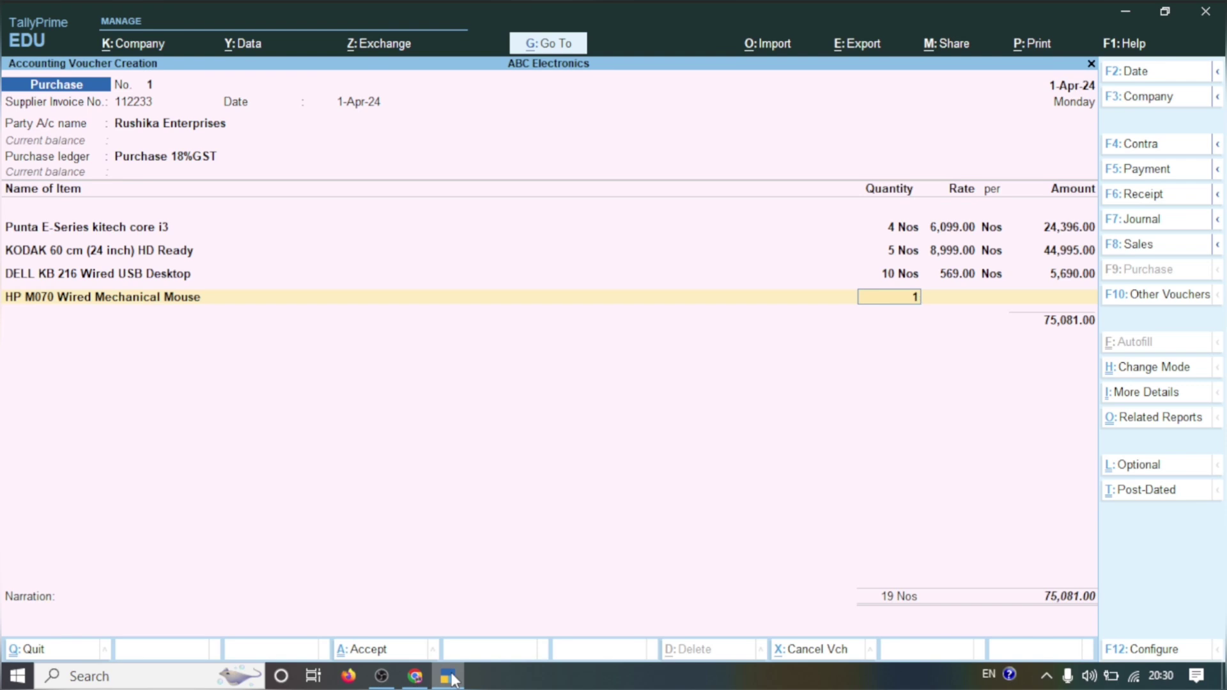
{"action": "key", "text": "Return"}
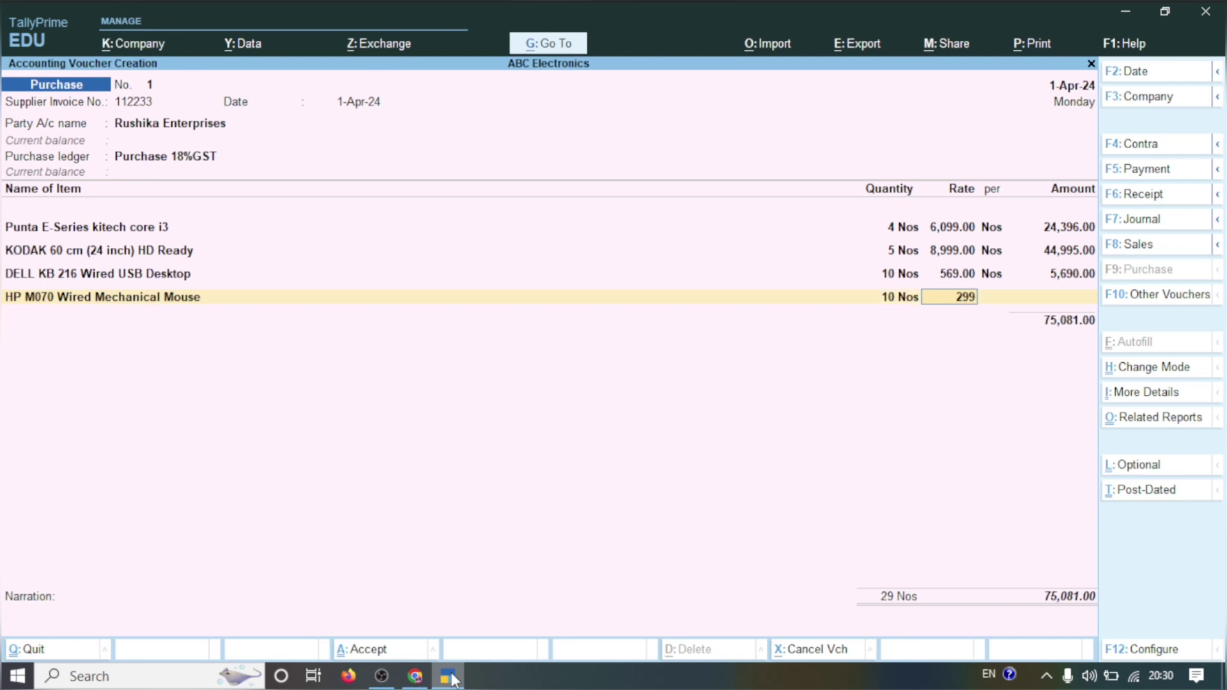
{"action": "key", "text": "Return"}
{"action": "key", "text": "Return"}
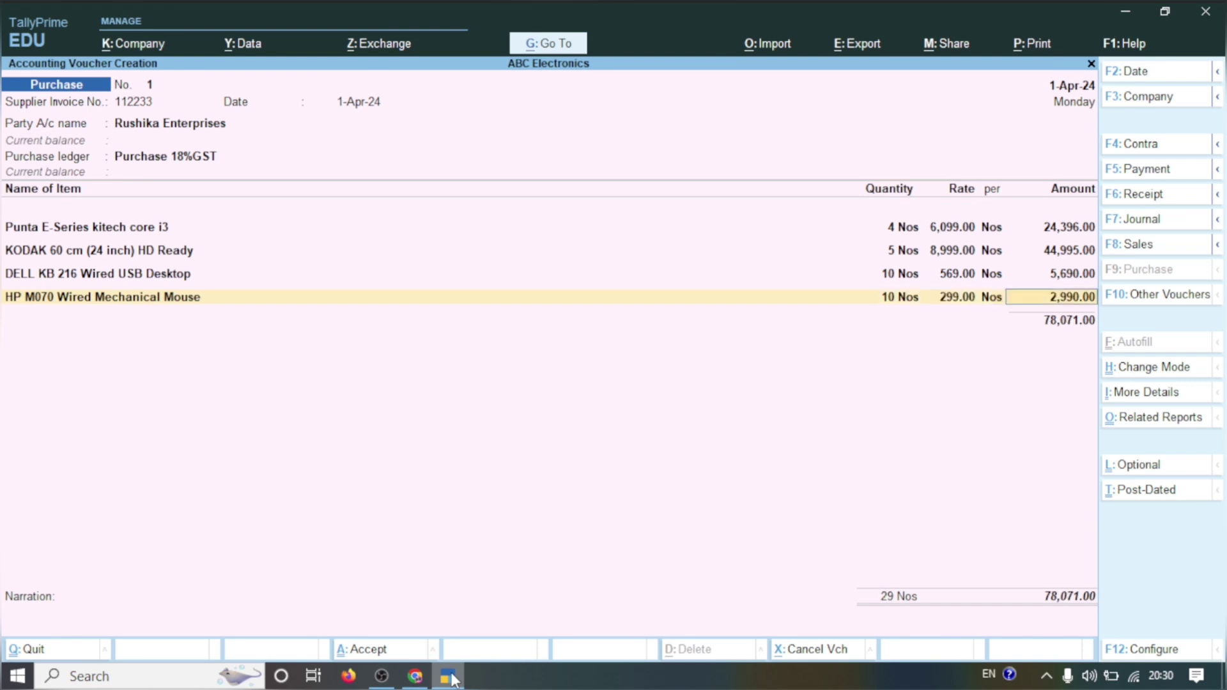
{"action": "key", "text": "Return"}
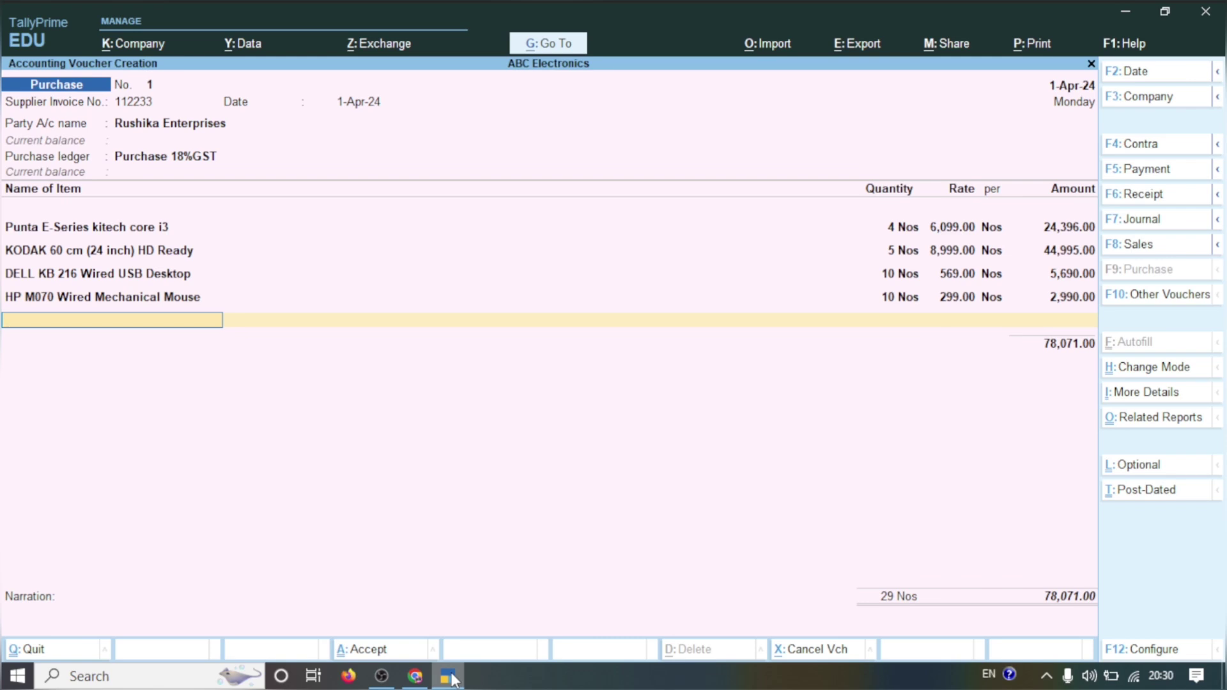
Create a stock item named HP v220m 128 GB Pen Drive, copied from the invoice sheet, under the ELECTRONIC group
{"action": "left_click", "coordinate": [418, 678]}
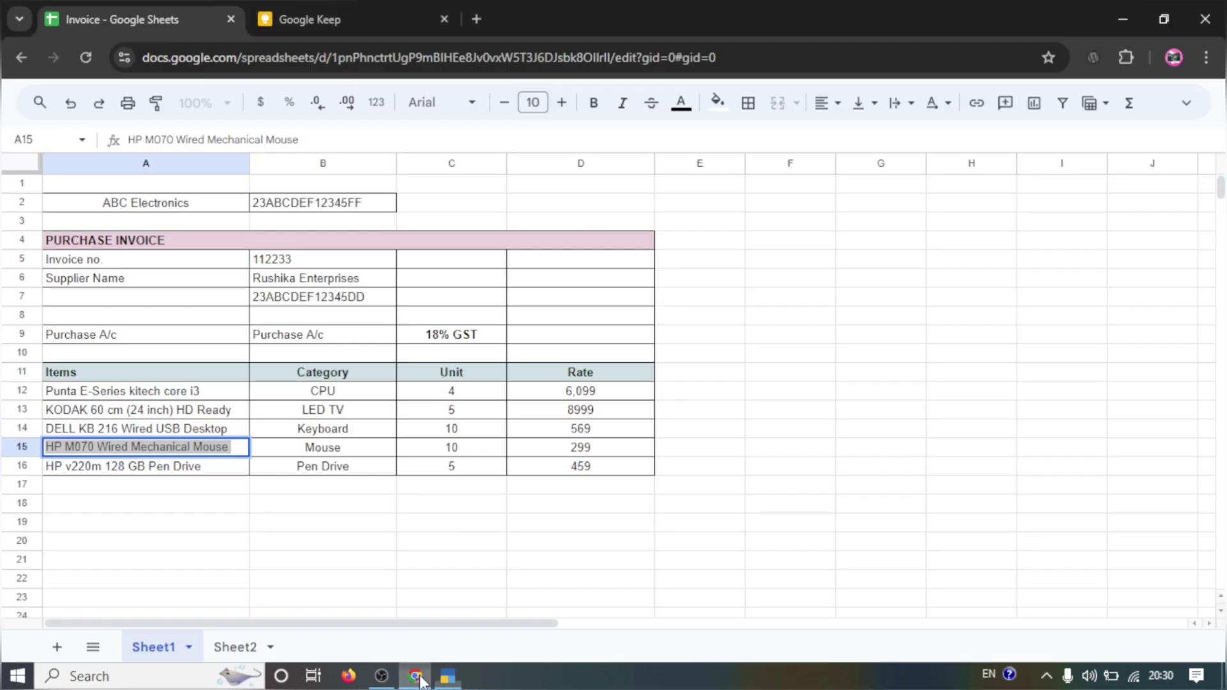
{"action": "triple_click", "coordinate": [139, 466]}
{"action": "key", "text": "ctrl+c"}
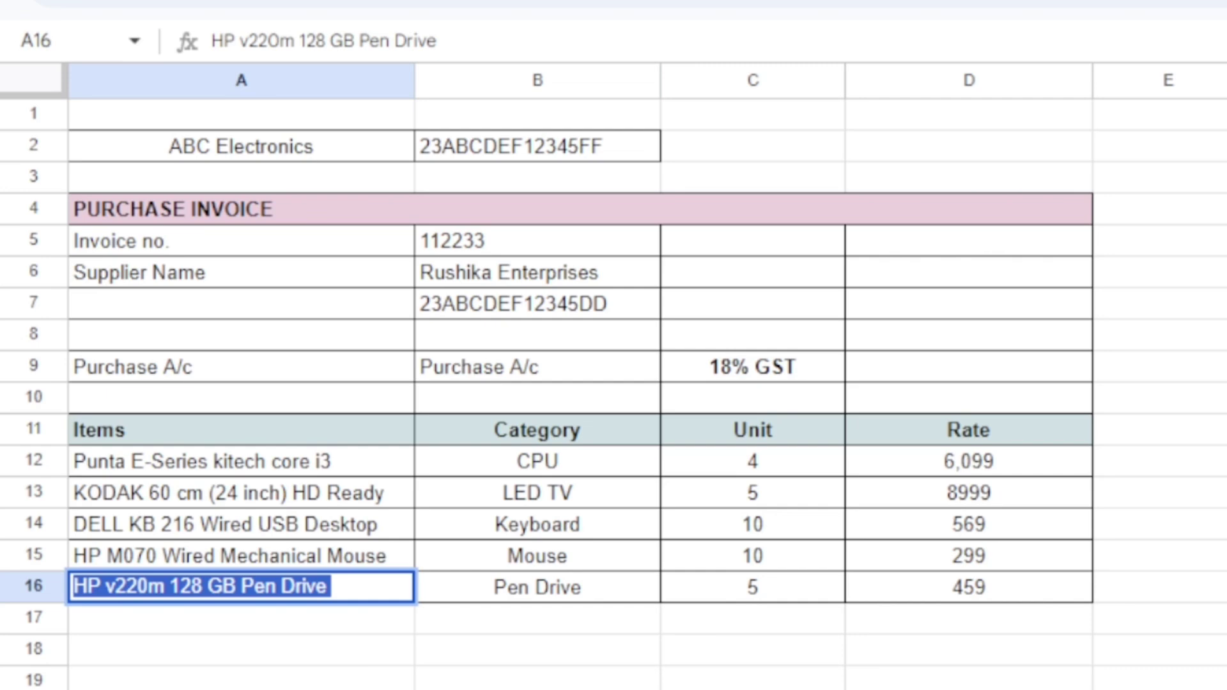
{"action": "left_click", "coordinate": [447, 676]}
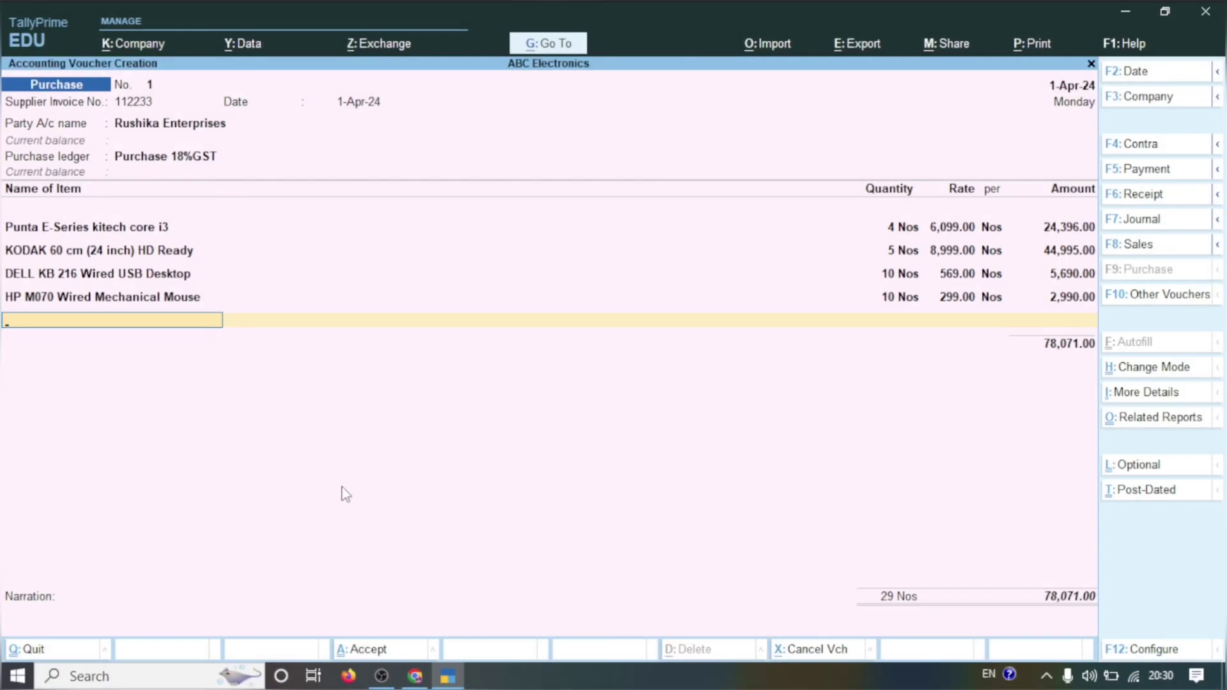
{"action": "key", "text": "alt+c"}
{"action": "key", "text": "ctrl+v"}
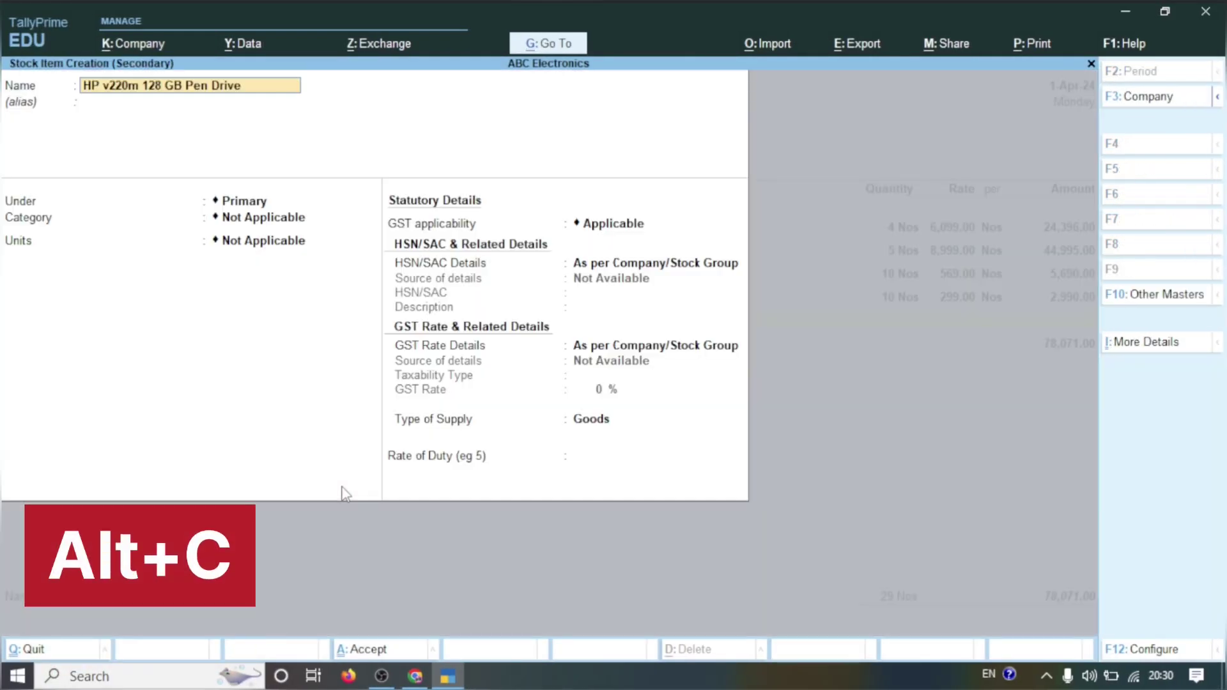
{"action": "key", "text": "Return"}
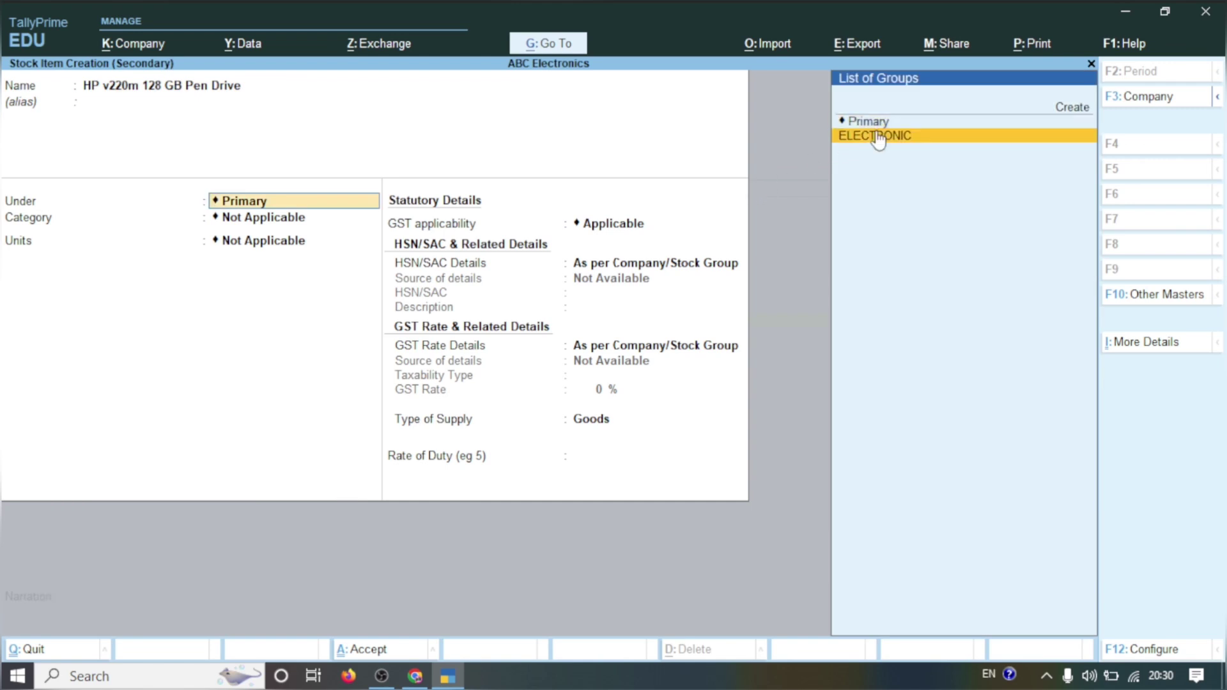
{"action": "left_click", "coordinate": [878, 136]}
Create a stock category named Pen Drive under Primary for the HP v220m item
{"action": "key", "text": "Up"}
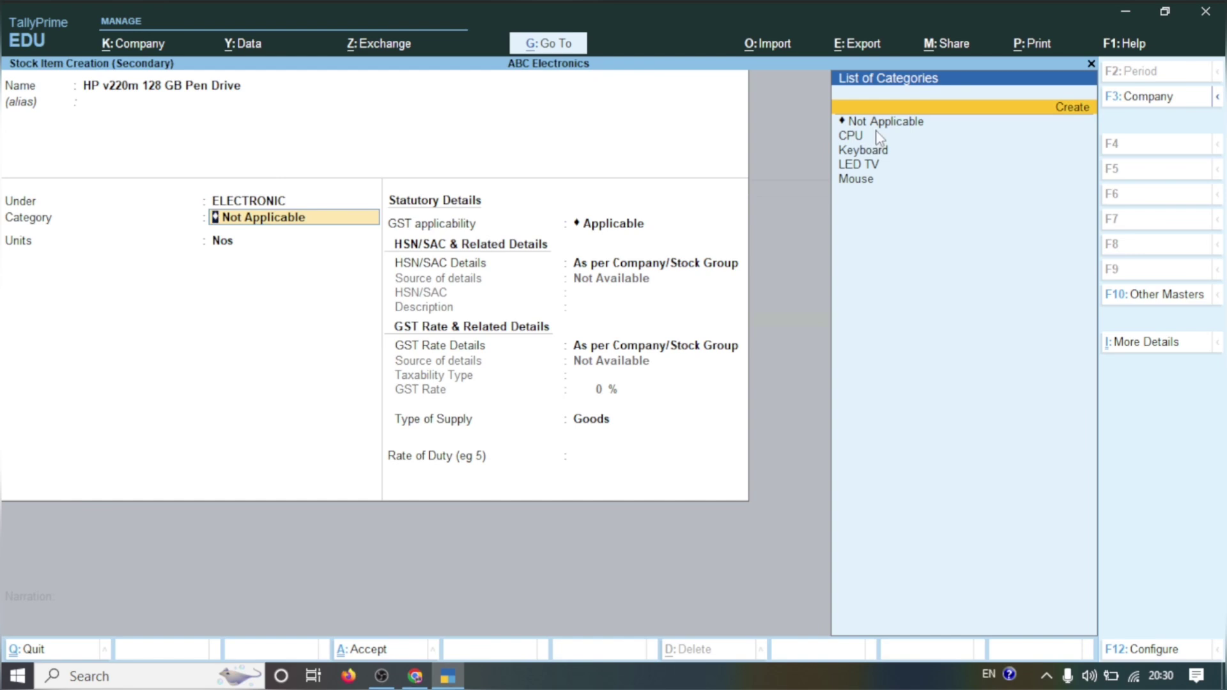
{"action": "key", "text": "Return"}
{"action": "type", "text": "Pen Drive"}
{"action": "key", "text": "Return"}
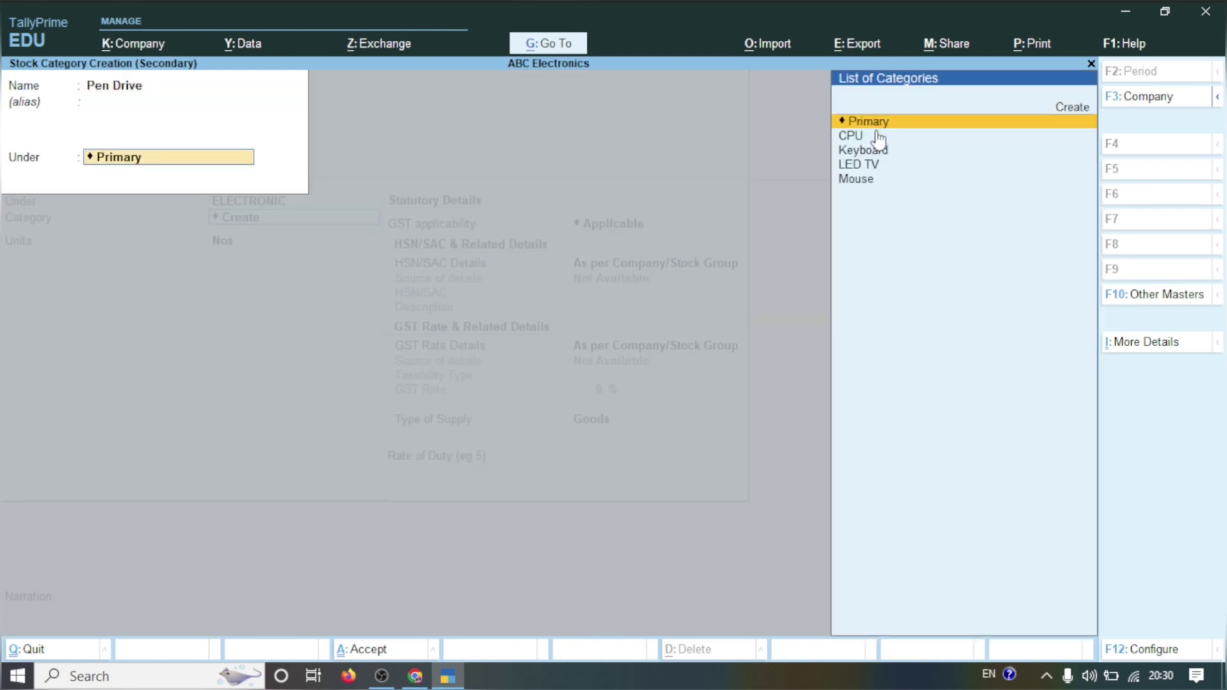
{"action": "key", "text": "Return"}
{"action": "key", "text": "y"}
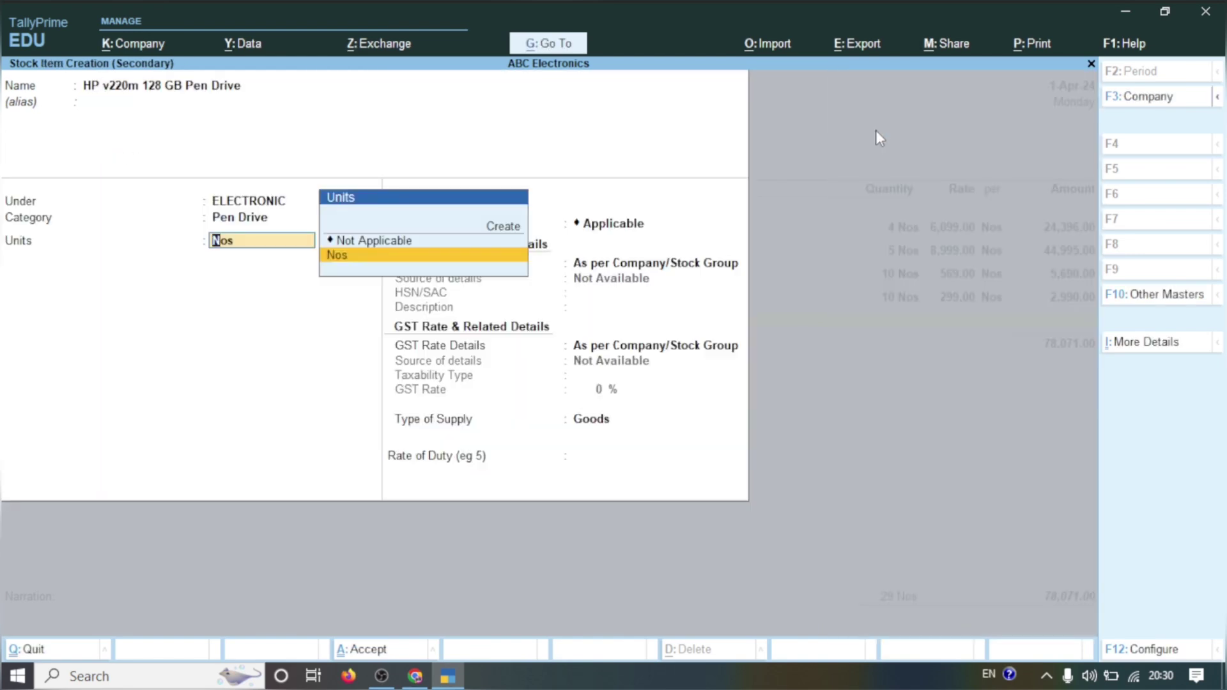
Accept Nos as the pen drive's unit with the default GST details, and save the stock item
{"action": "key", "text": "Return"}
{"action": "key", "text": "Return"}
{"action": "key", "text": "Return"}
{"action": "key", "text": "Return"}
{"action": "key", "text": "Return"}
{"action": "key", "text": "Return"}
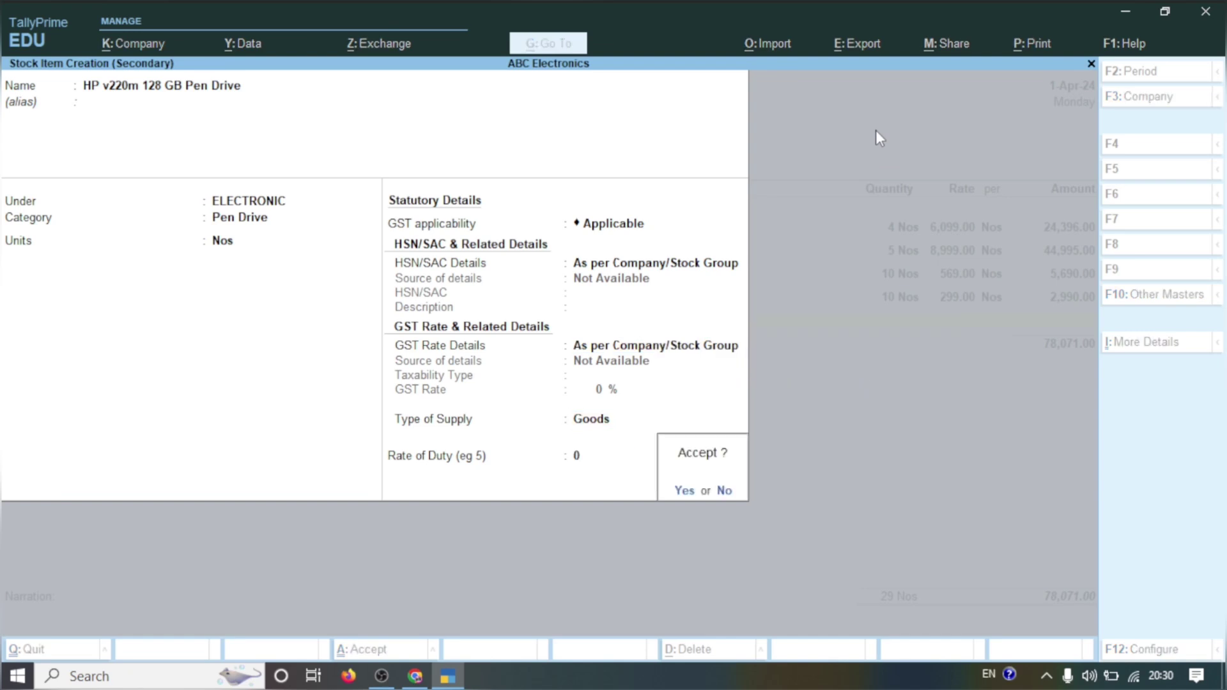
{"action": "key", "text": "y"}
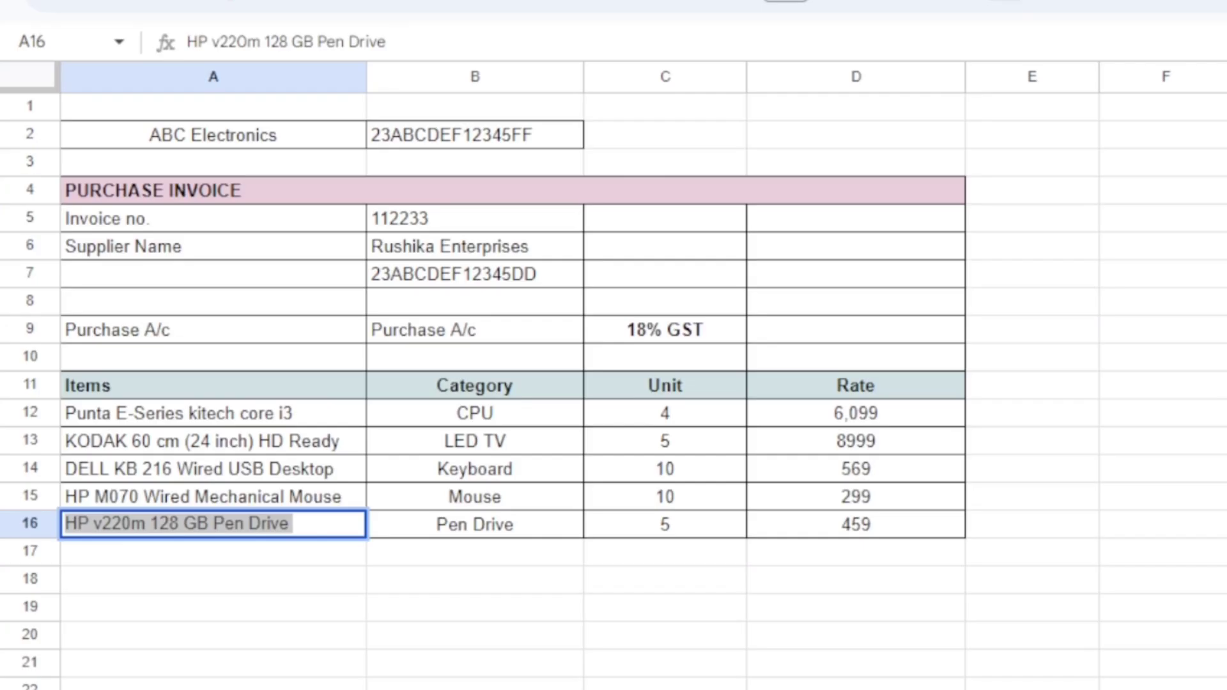
Enter the HP v220m pen drive line in the purchase voucher with quantity 5 Nos and rate 459, accepting the amount
{"action": "key", "text": "alt+Tab"}
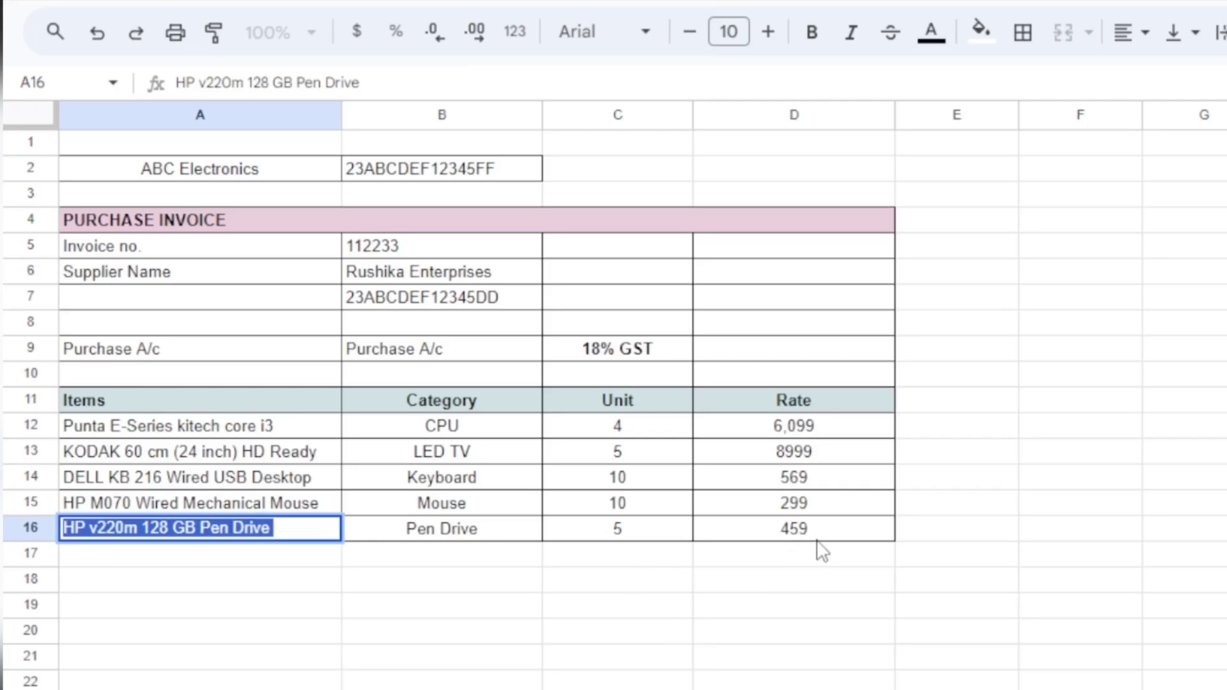
{"action": "left_click", "coordinate": [818, 538]}
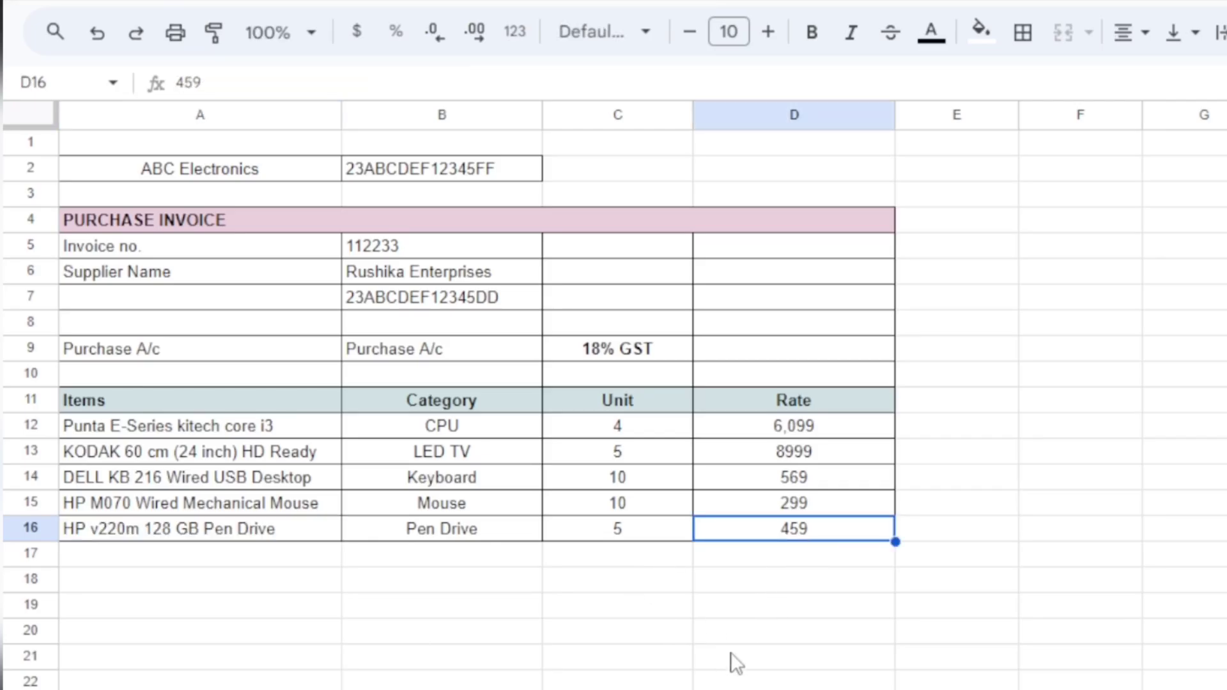
{"action": "key", "text": "alt+Tab"}
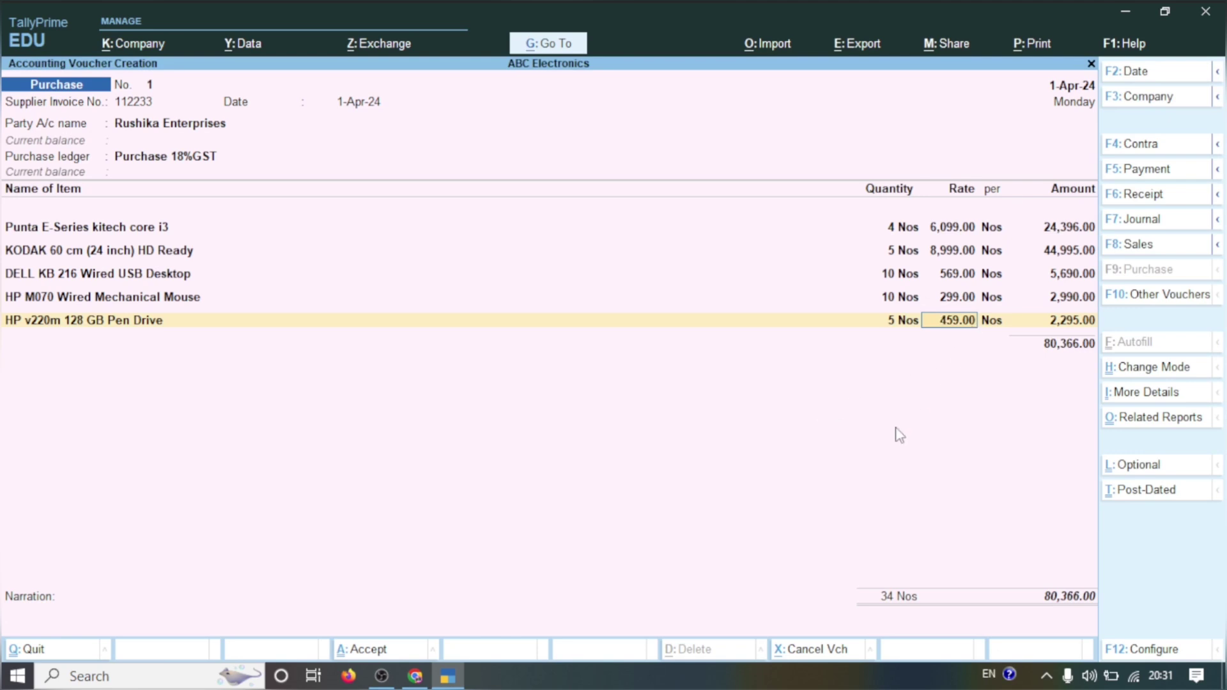
{"action": "key", "text": "Return"}
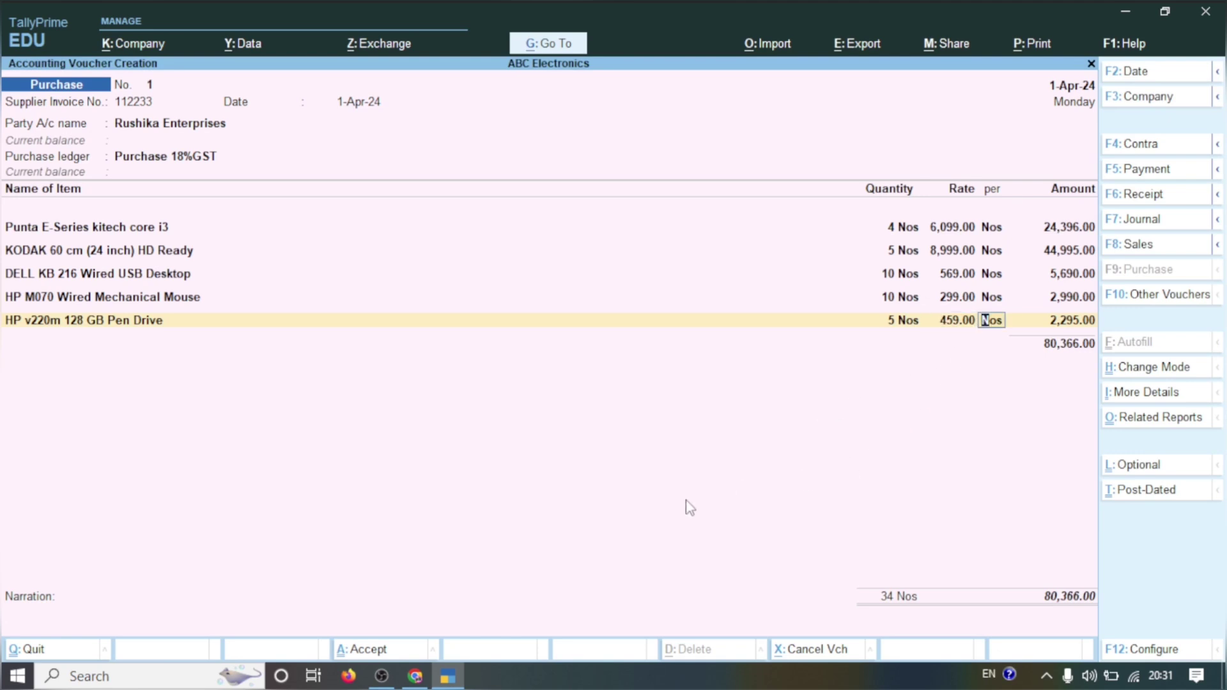
{"action": "key", "text": "Return"}
{"action": "key", "text": "Return"}
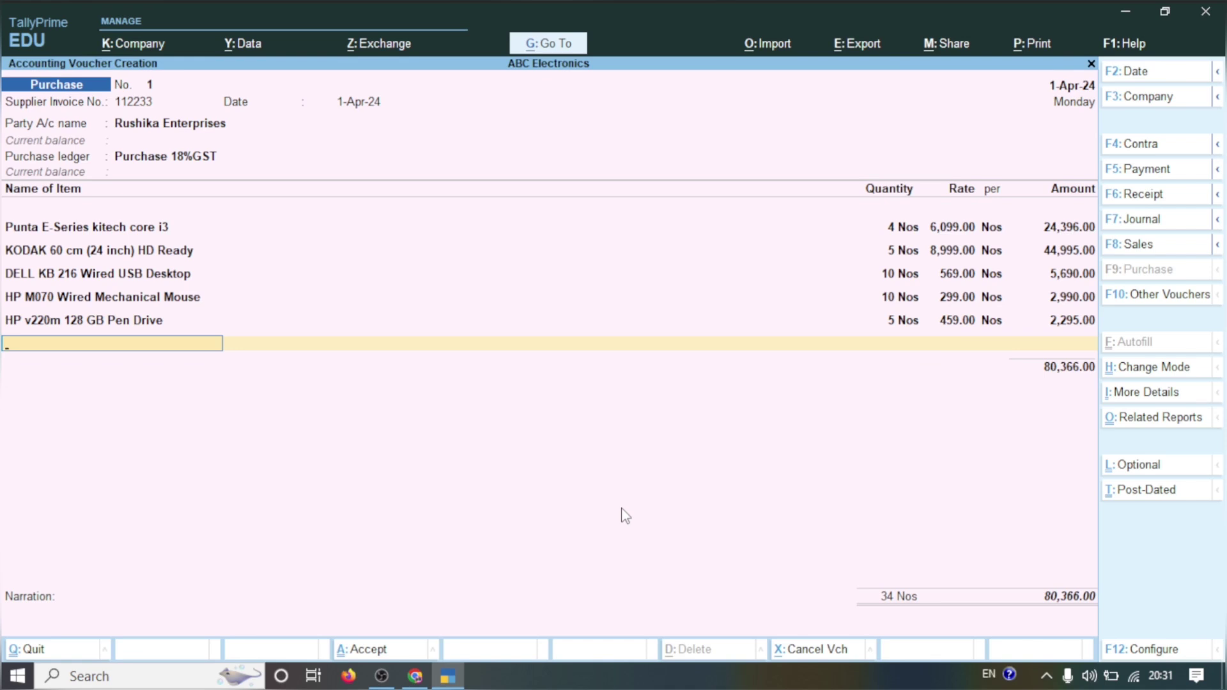
End the item list and add the CGST 9% and SGST 9% ledgers below the voucher's items
{"action": "key", "text": "Return"}
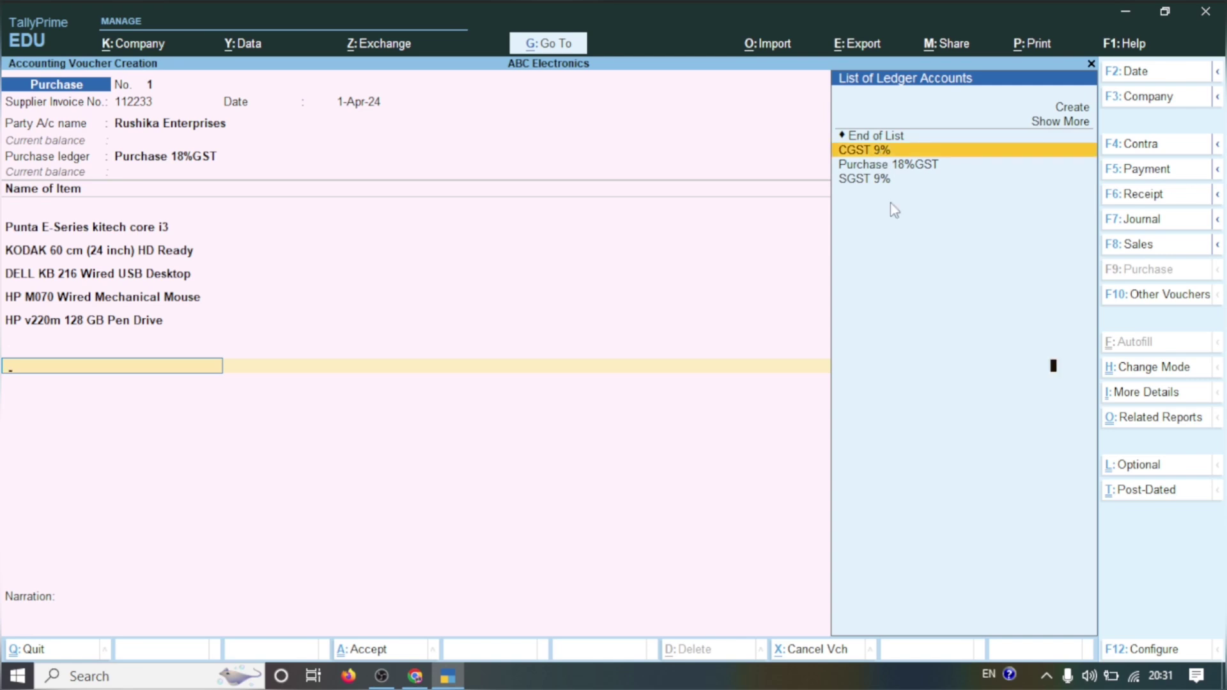
{"action": "key", "text": "Return"}
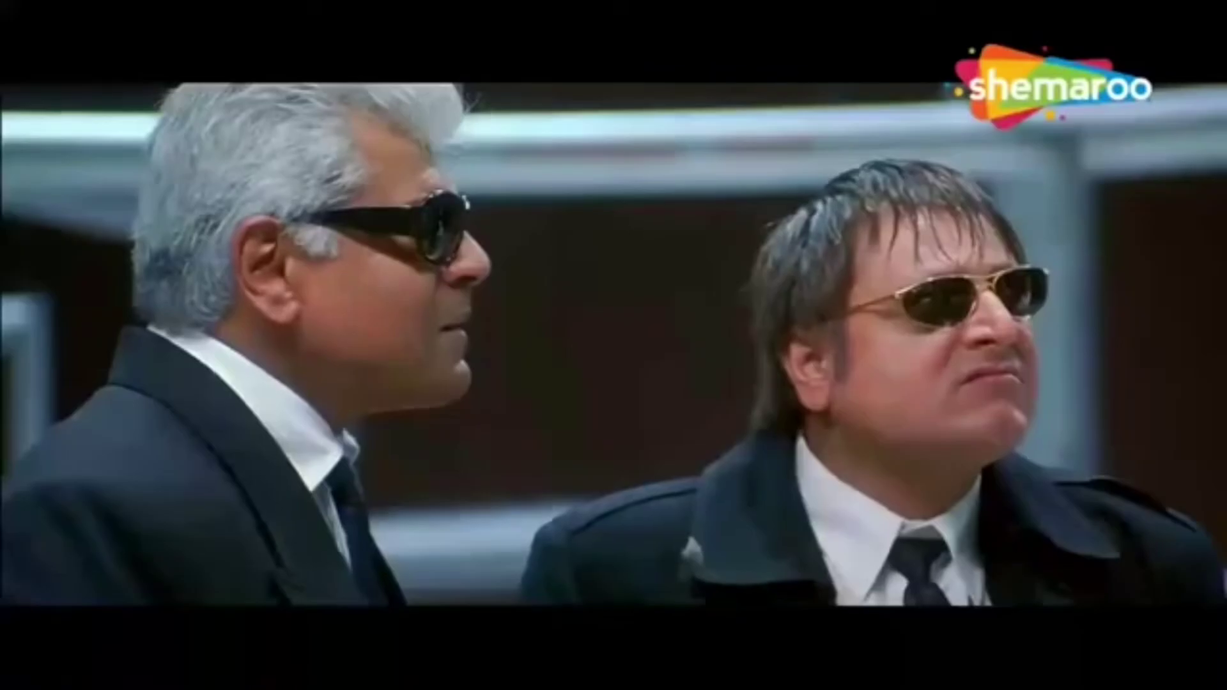
{"action": "key", "text": "Return"}
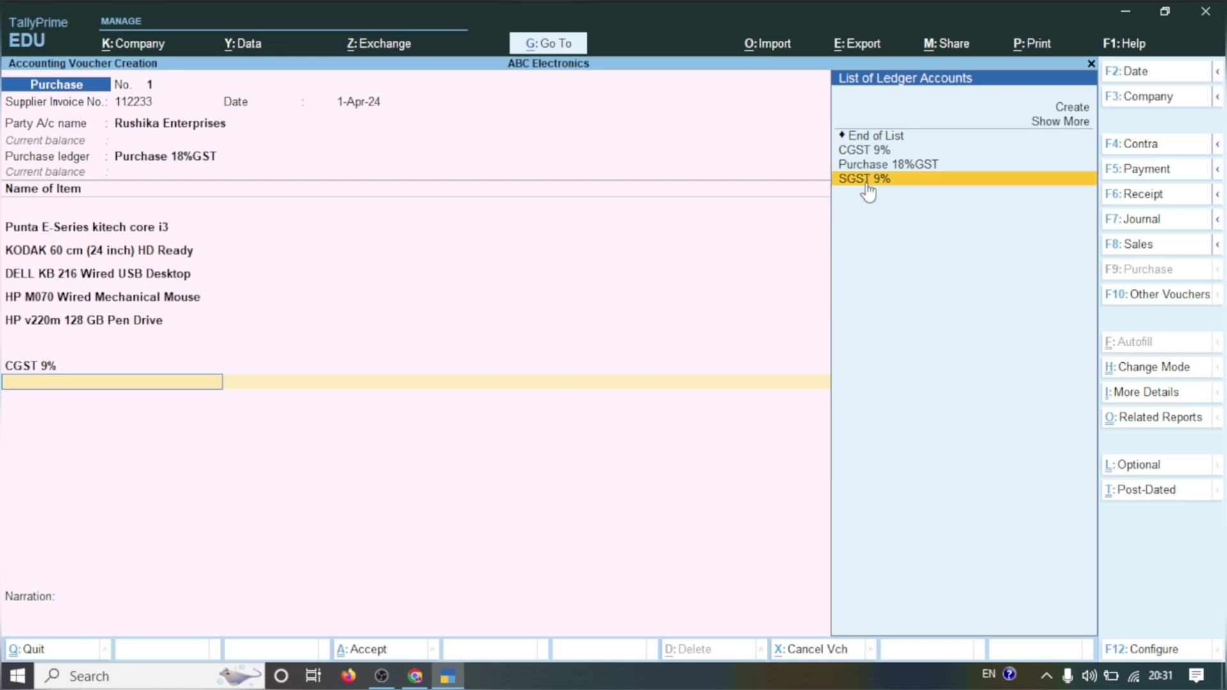
{"action": "left_click", "coordinate": [870, 184]}
{"action": "key", "text": "Return"}
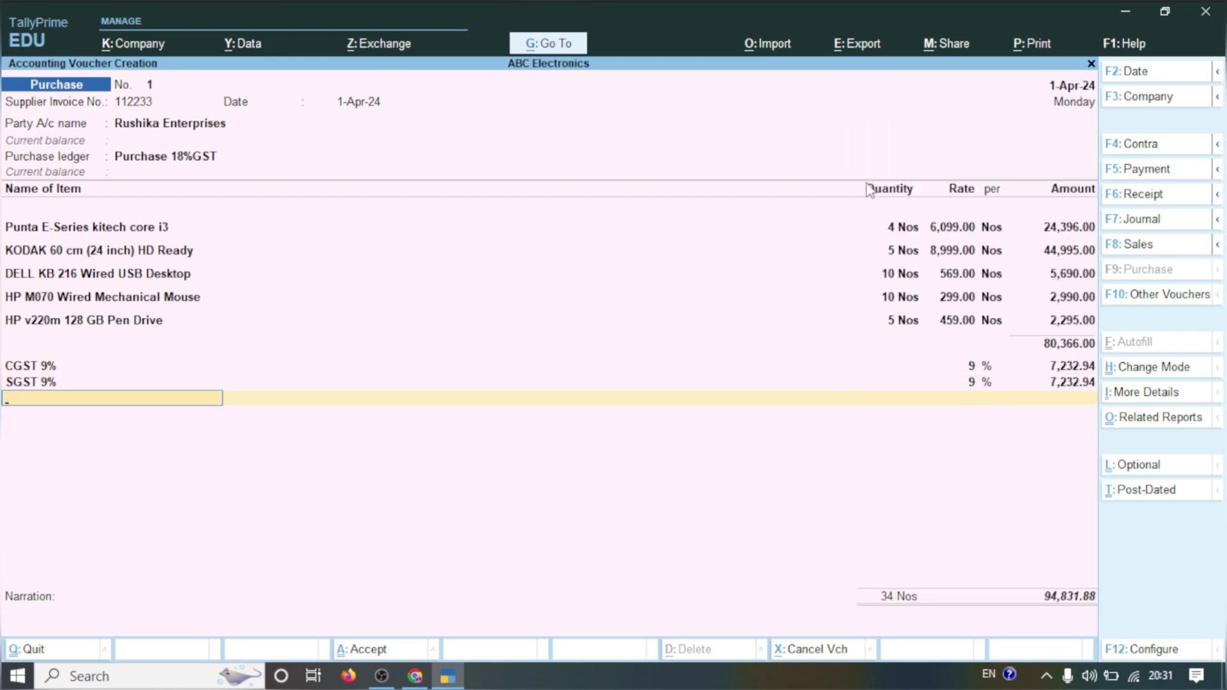
Finish the ledger lines and set the bill-wise reference for Rushika Enterprises to On Account
{"action": "key", "text": "Return"}
{"action": "key", "text": "Return"}
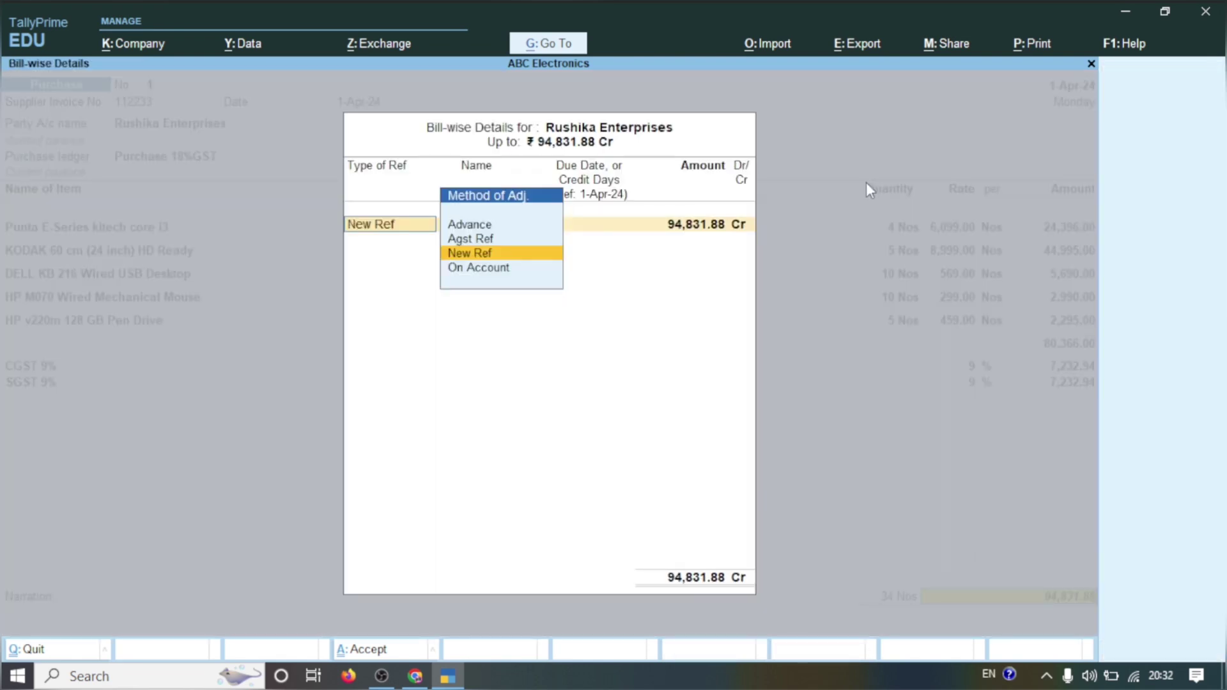
{"action": "key", "text": "Up"}
{"action": "key", "text": "Up"}
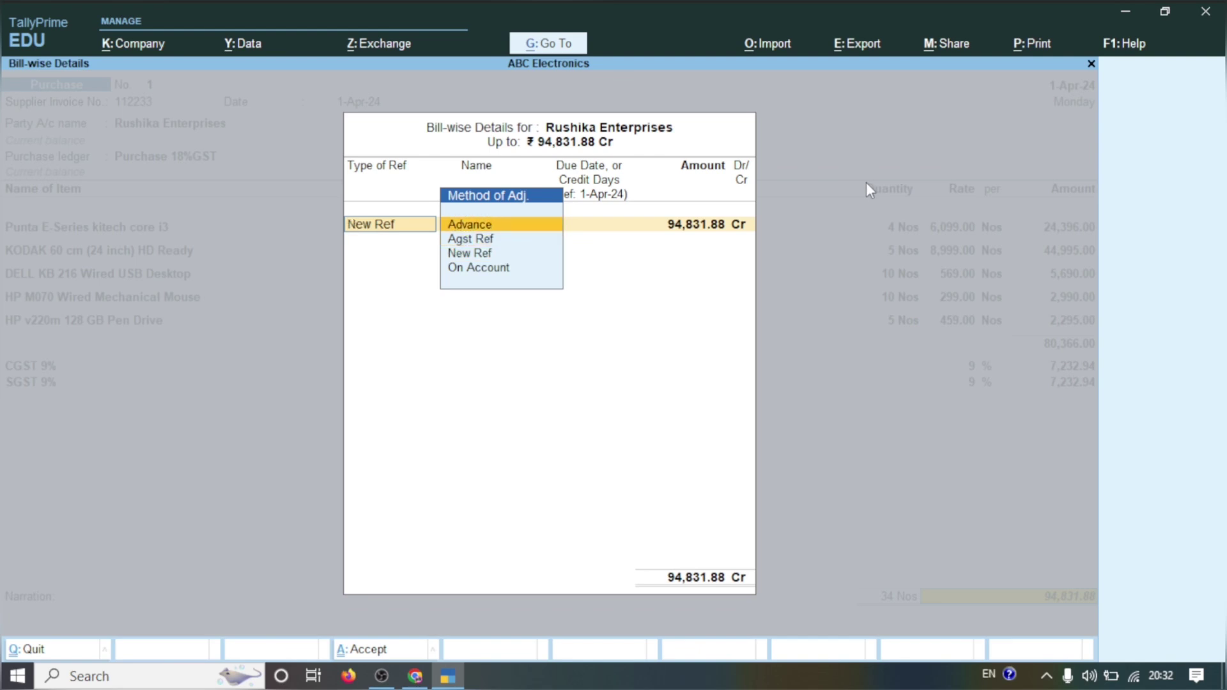
{"action": "left_click", "coordinate": [517, 271]}
{"action": "key", "text": "Return"}
{"action": "key", "text": "Return"}
{"action": "key", "text": "Return"}
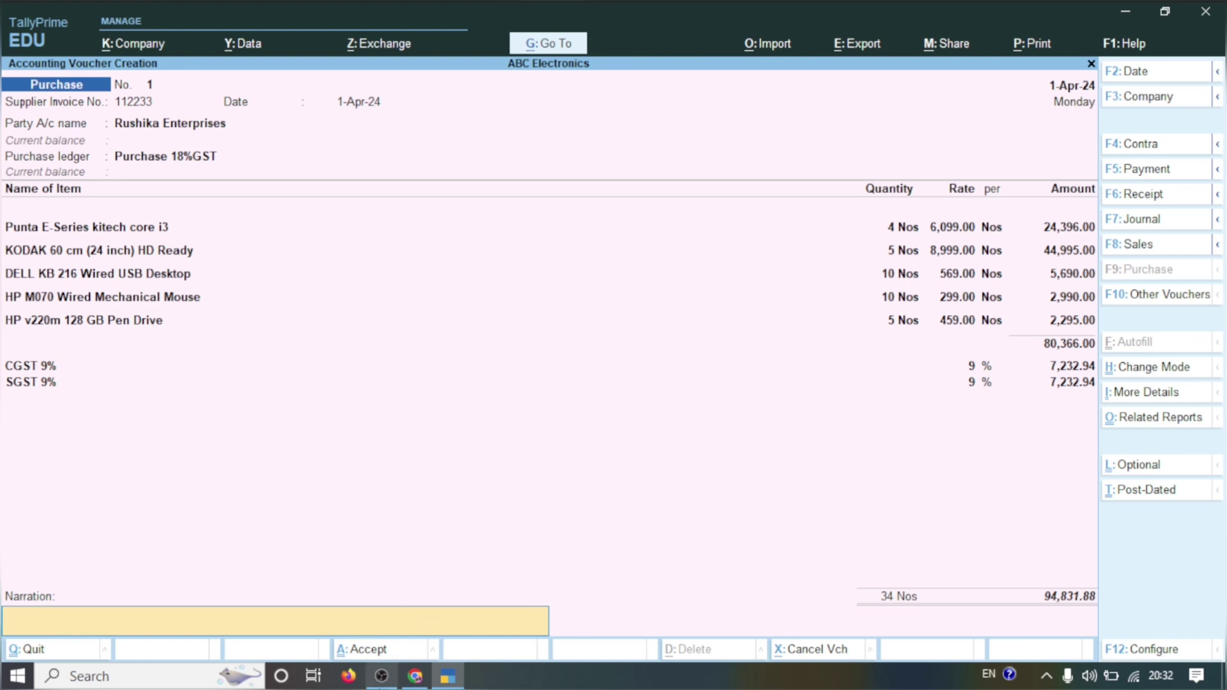
Bring up the Sheet2 invoice in Google Sheets, return to TallyPrime and save the Rushika Enterprises purchase voucher without a narration
{"action": "left_click", "coordinate": [415, 676]}
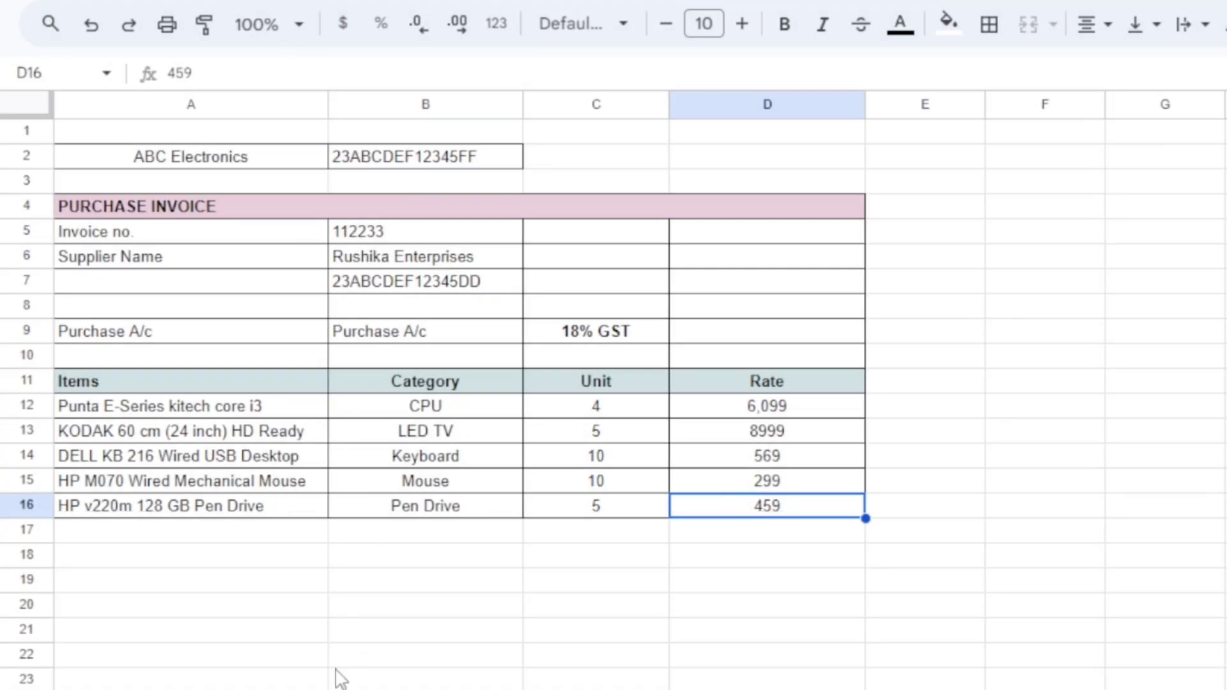
{"action": "left_click", "coordinate": [333, 689]}
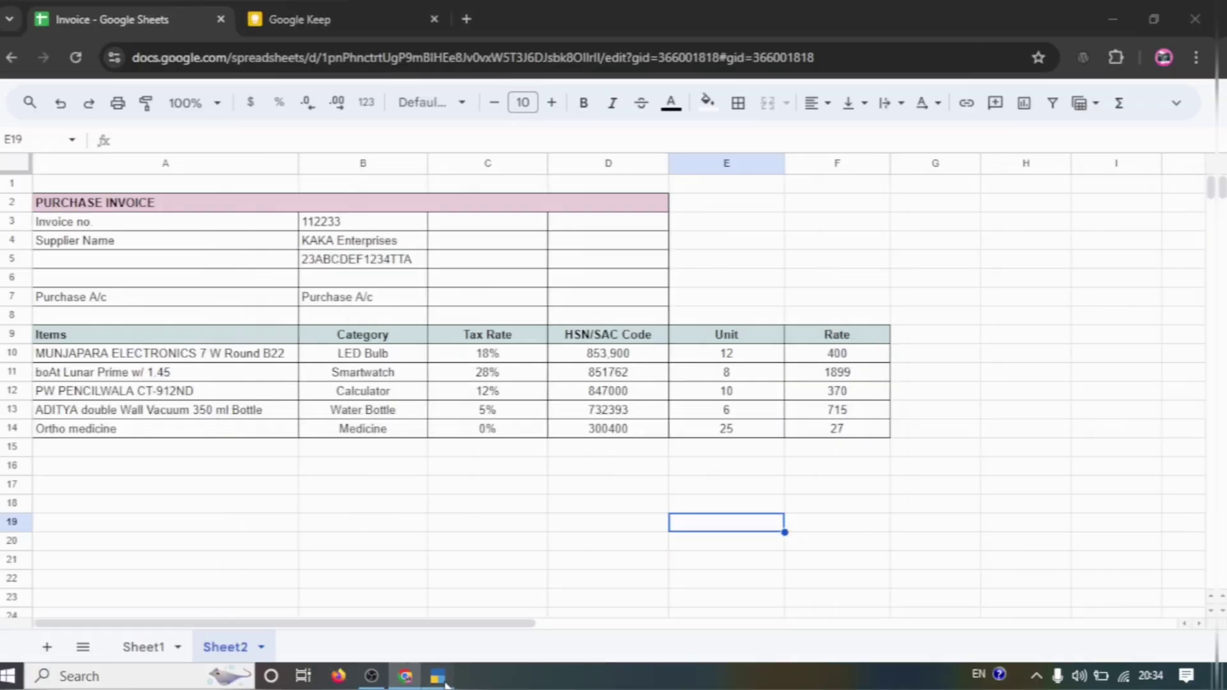
{"action": "left_click", "coordinate": [447, 678]}
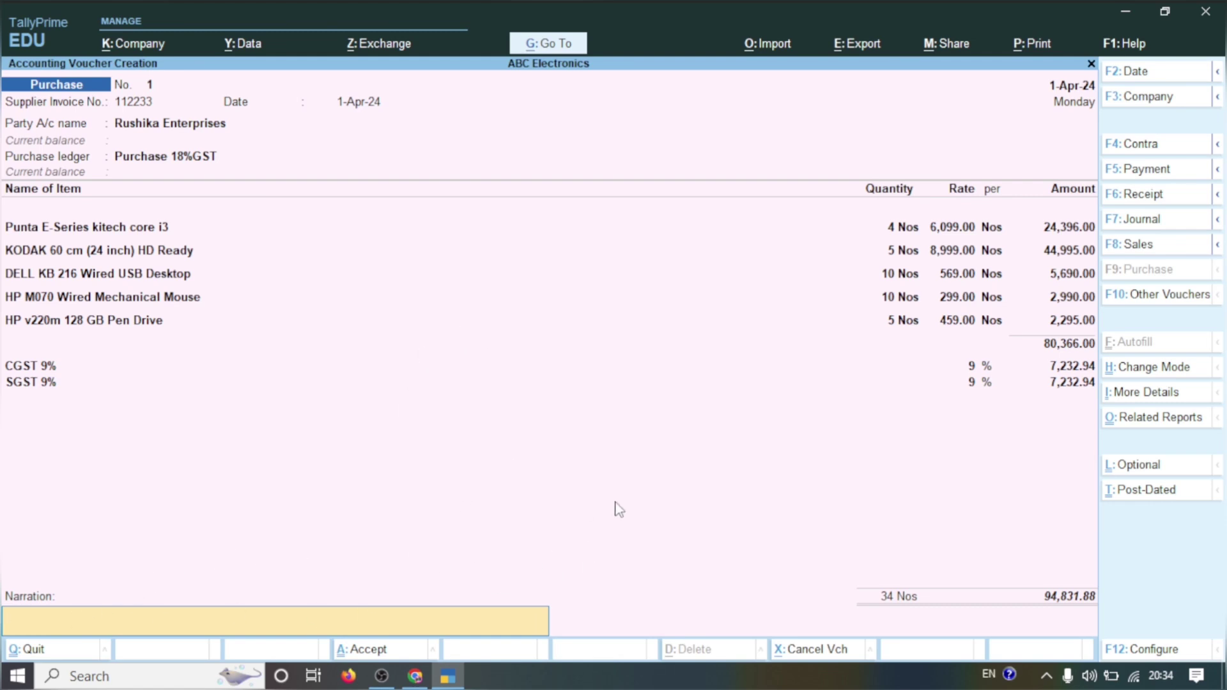
{"action": "key", "text": "Return"}
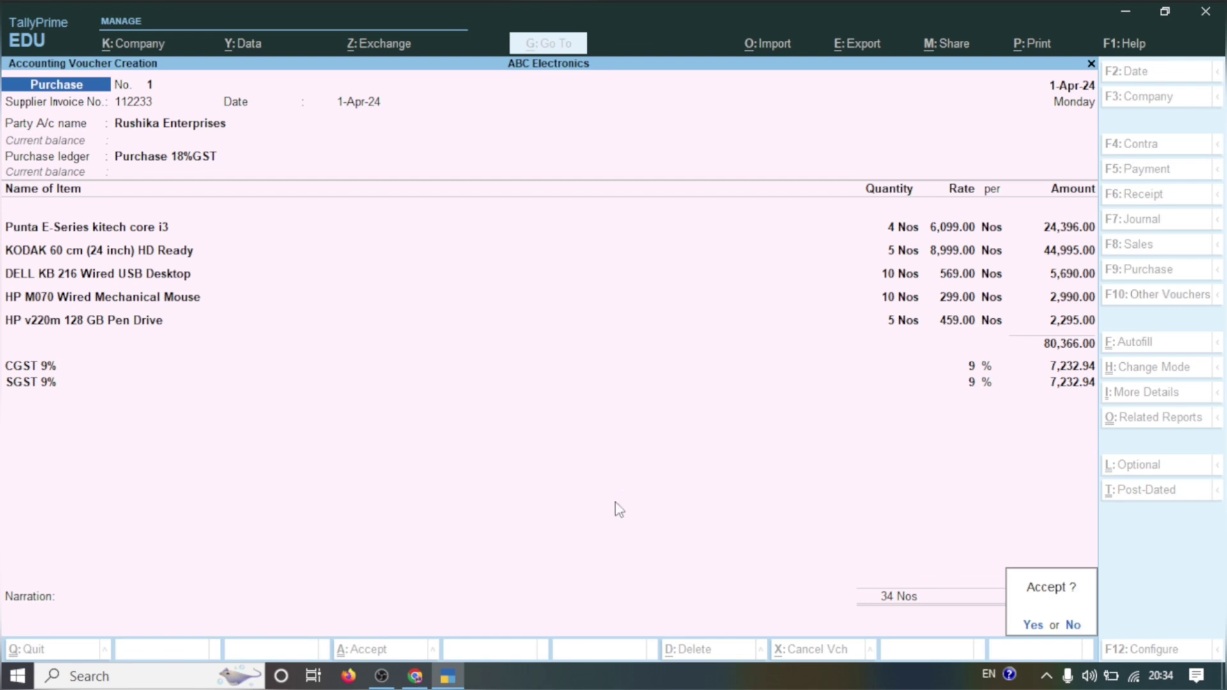
{"action": "key", "text": "Return"}
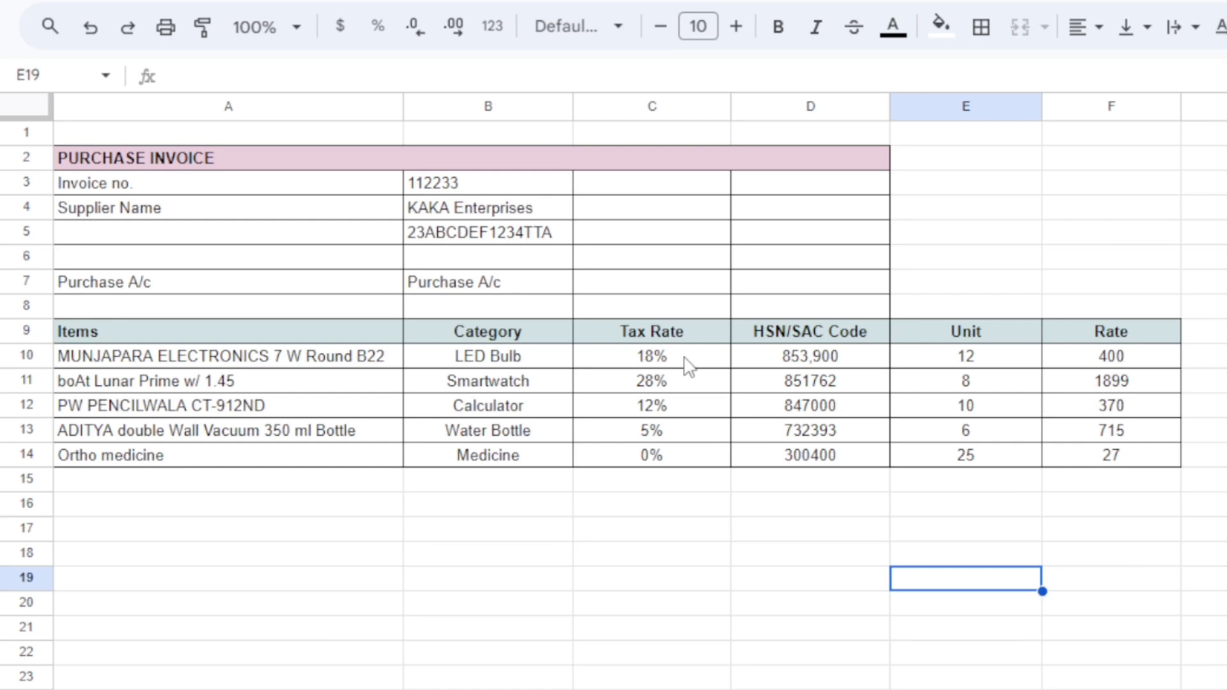
Change the invoice number on the KAKA Enterprises invoice in Google Sheets to 11223344
{"action": "double_click", "coordinate": [483, 183]}
{"action": "type", "text": "44"}
{"action": "left_click", "coordinate": [486, 553]}
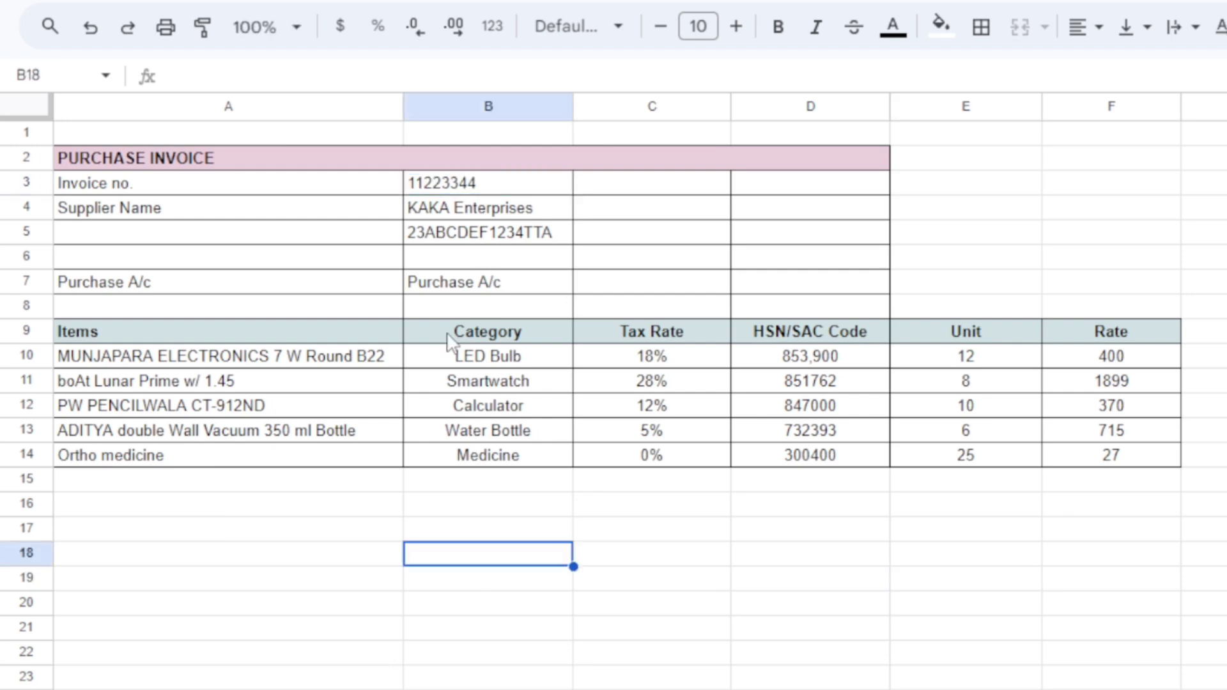
Copy the invoice number into the new purchase voucher as supplier invoice number 11223344, accepting the date 1-Apr-24
{"action": "double_click", "coordinate": [458, 185]}
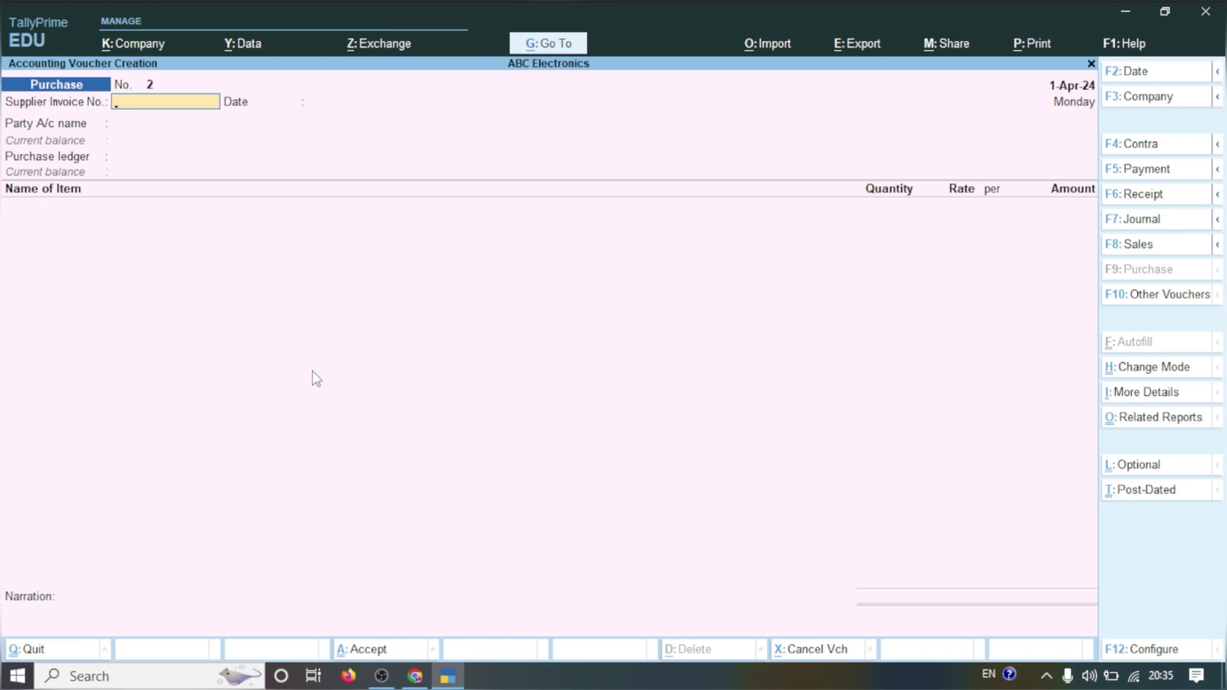
{"action": "type", "text": "11223344"}
{"action": "key", "text": "Return"}
{"action": "key", "text": "Return"}
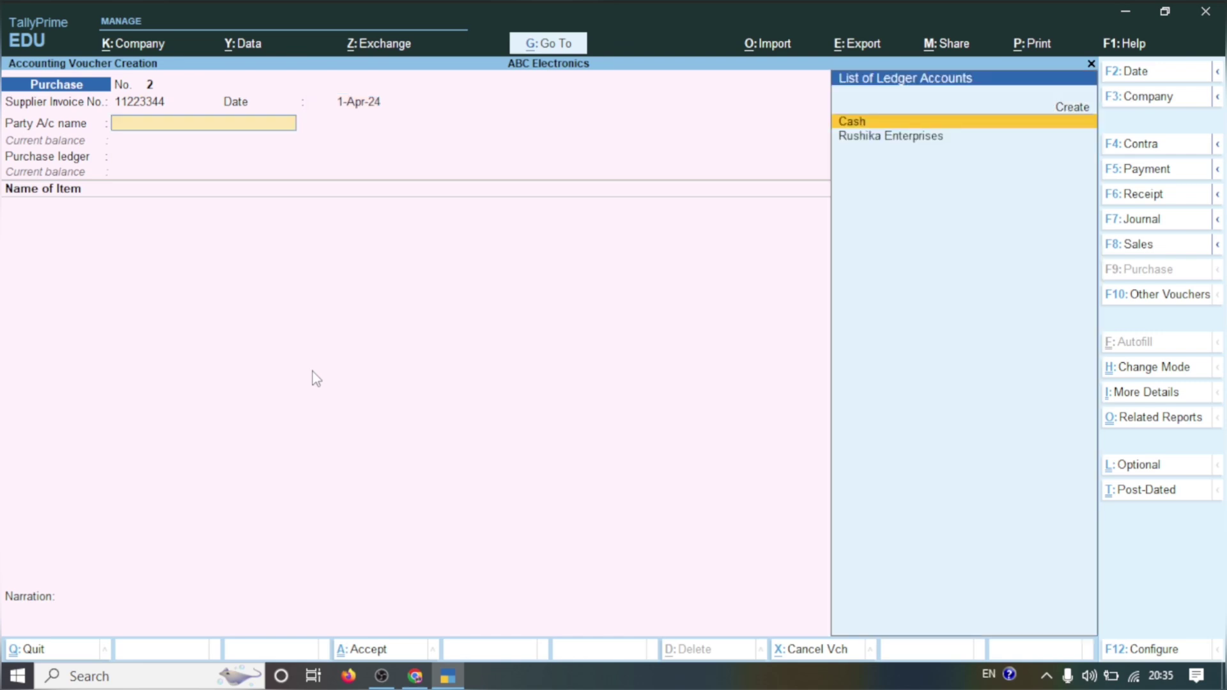
Create a party ledger named KAKA Enterprises, copied from the invoice sheet, under the Sundry Creditors group
{"action": "left_click", "coordinate": [415, 676]}
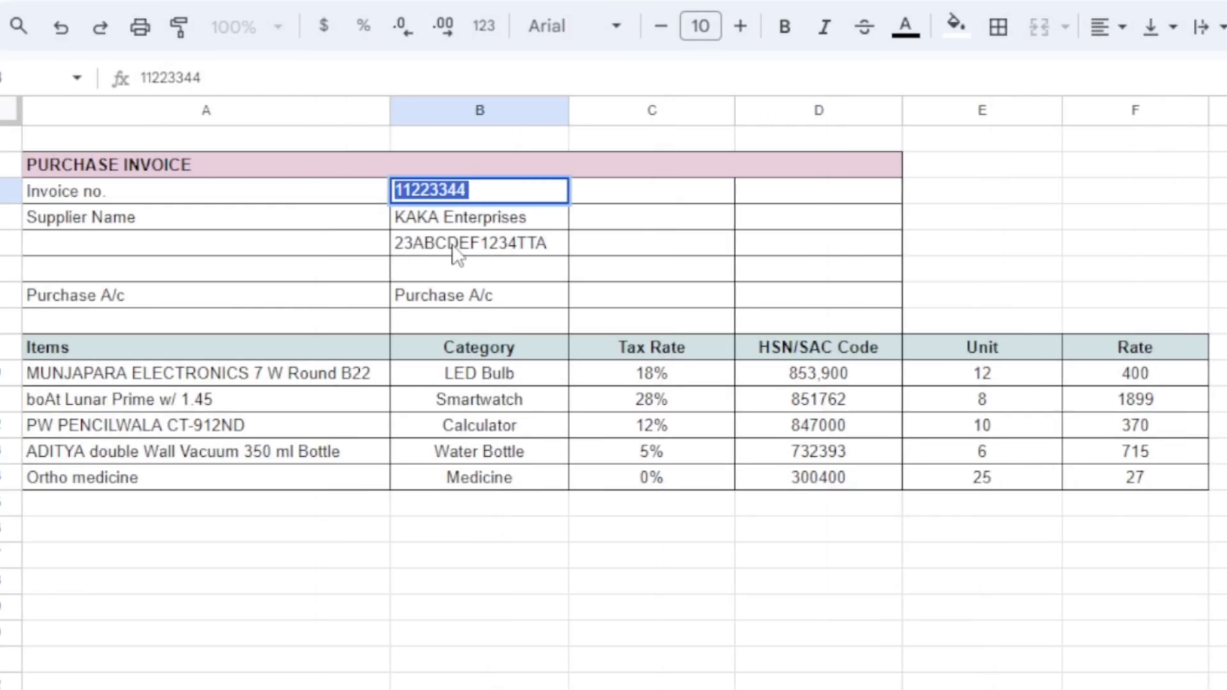
{"action": "triple_click", "coordinate": [439, 219]}
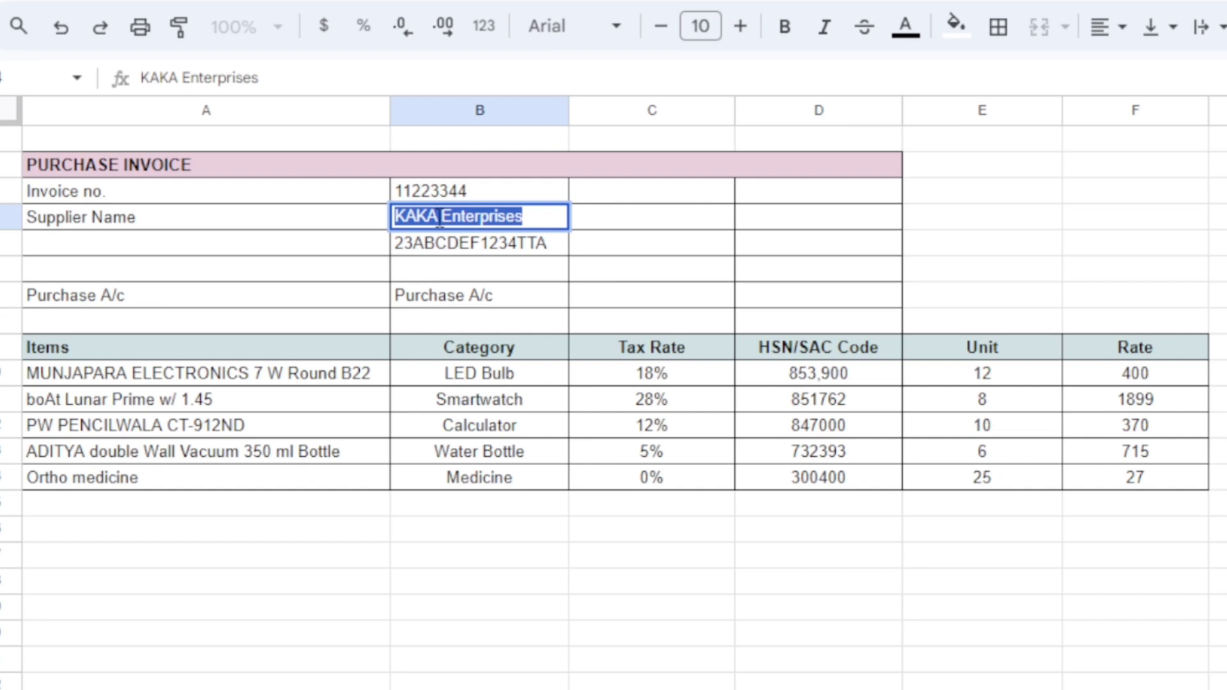
{"action": "left_click", "coordinate": [447, 675]}
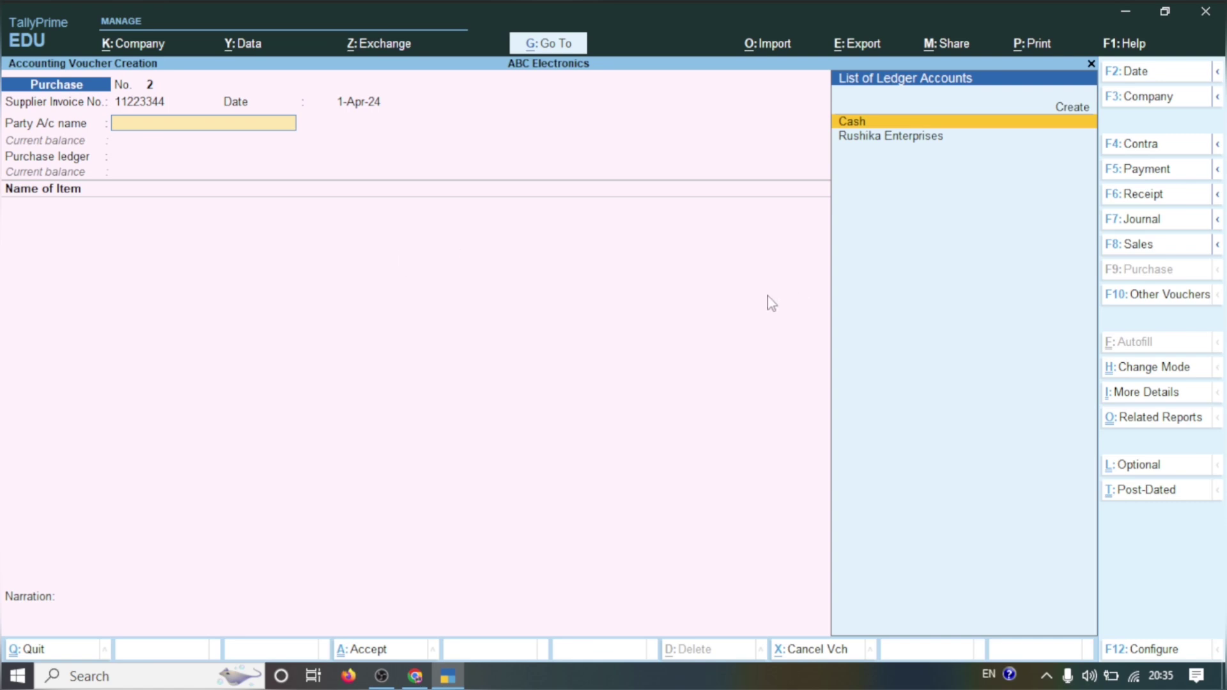
{"action": "left_click", "coordinate": [1065, 114]}
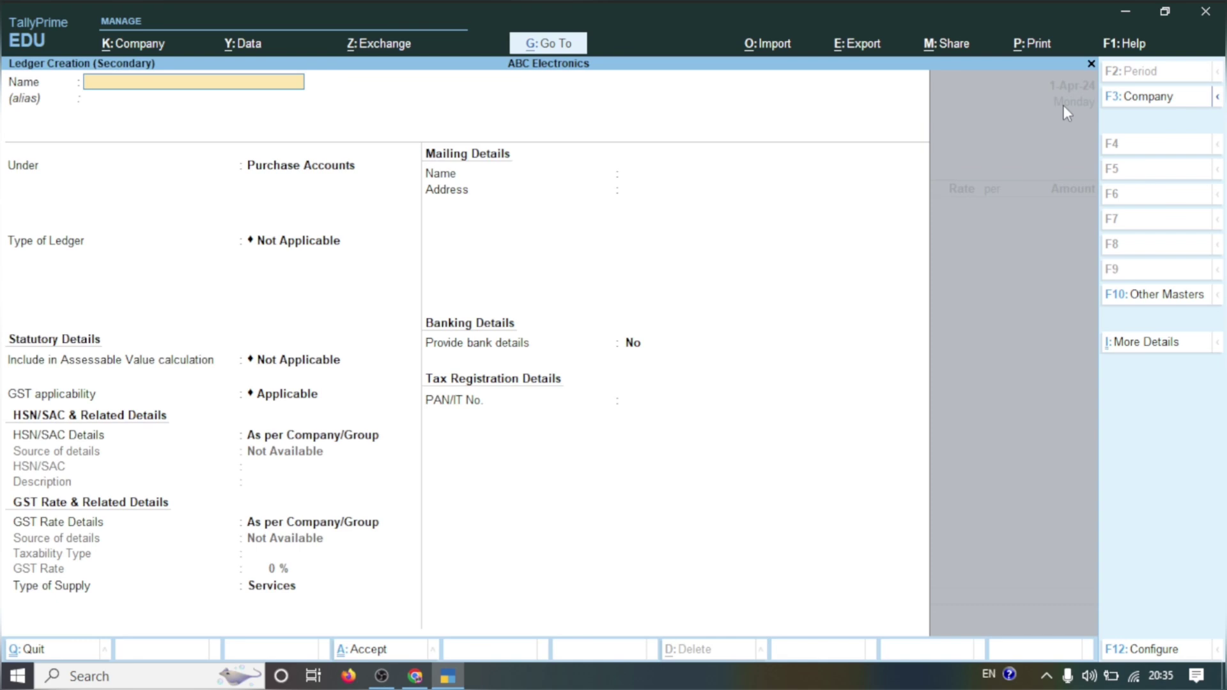
{"action": "key", "text": "ctrl+alt+v"}
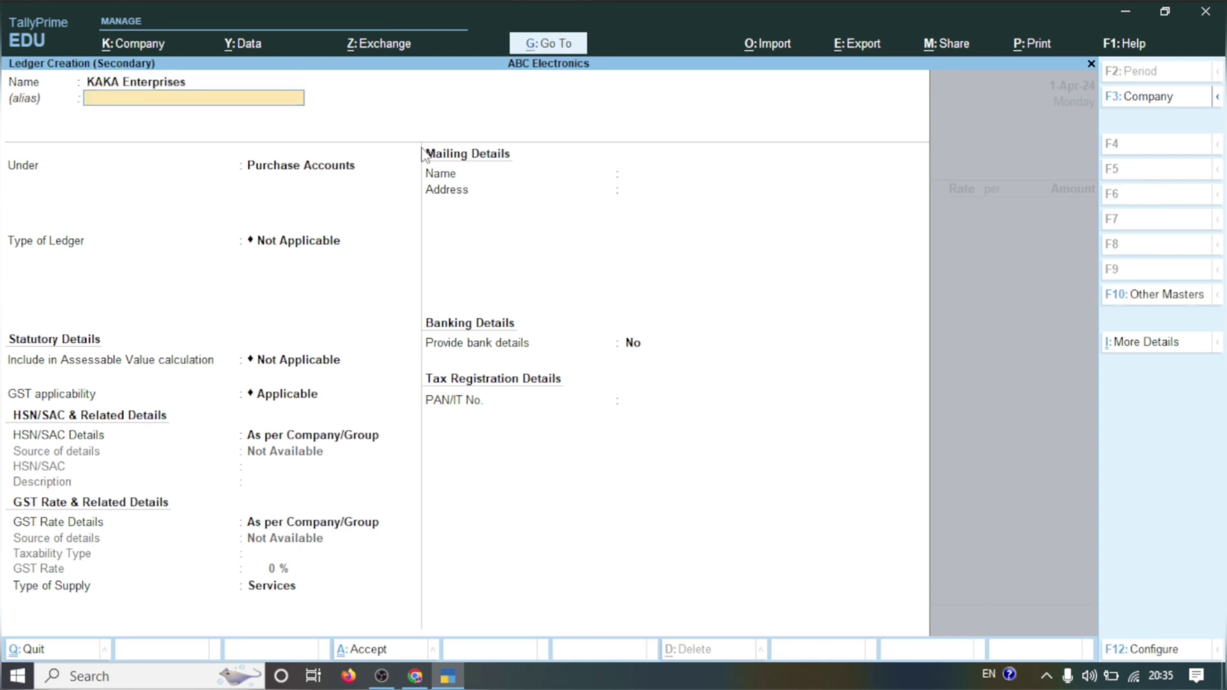
{"action": "key", "text": "Return"}
{"action": "type", "text": "Cre"}
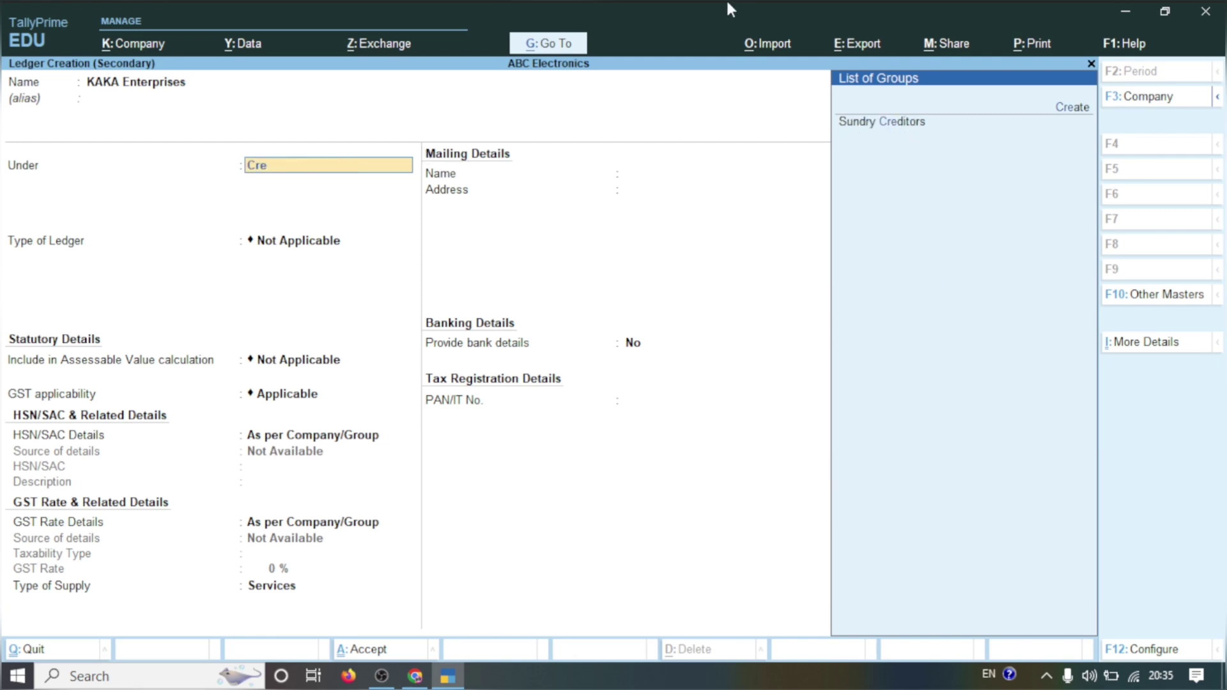
{"action": "left_click", "coordinate": [861, 123]}
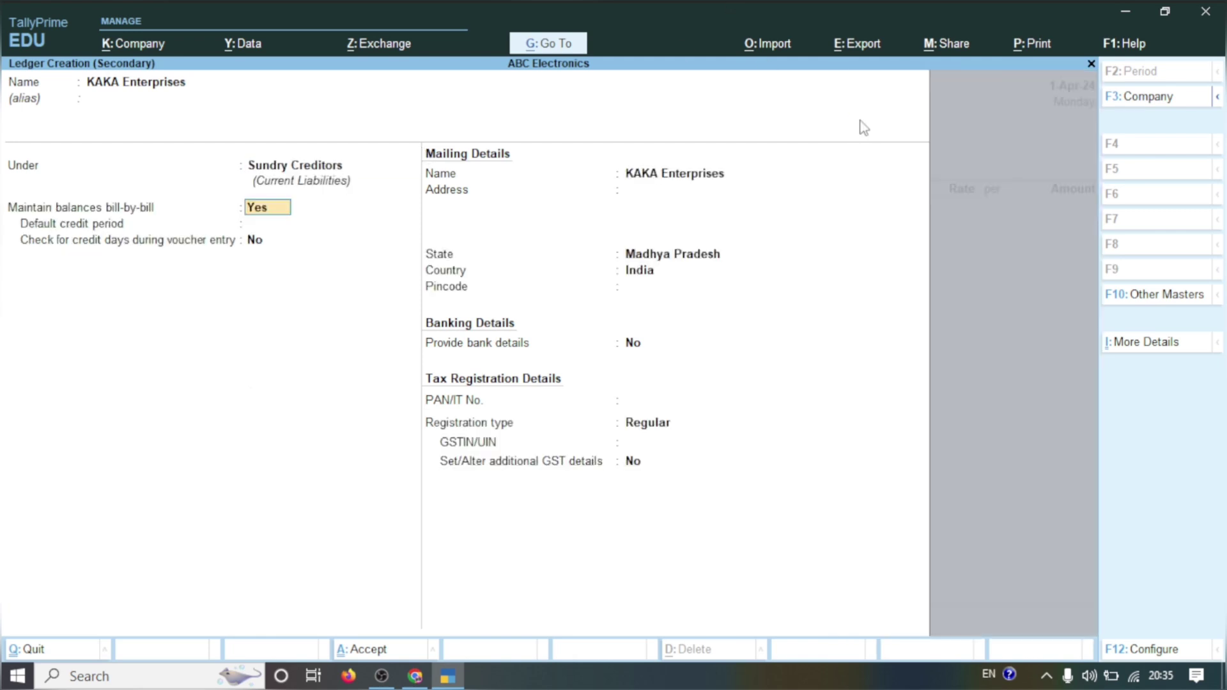
Accept the KAKA Enterprises ledger's bill-by-bill balances, default mailing and banking details, and Regular registration type
{"action": "key", "text": "Return"}
{"action": "key", "text": "Return"}
{"action": "key", "text": "Return"}
{"action": "key", "text": "Return"}
{"action": "key", "text": "Return"}
{"action": "key", "text": "Return"}
{"action": "key", "text": "Return"}
{"action": "key", "text": "Return"}
{"action": "key", "text": "Return"}
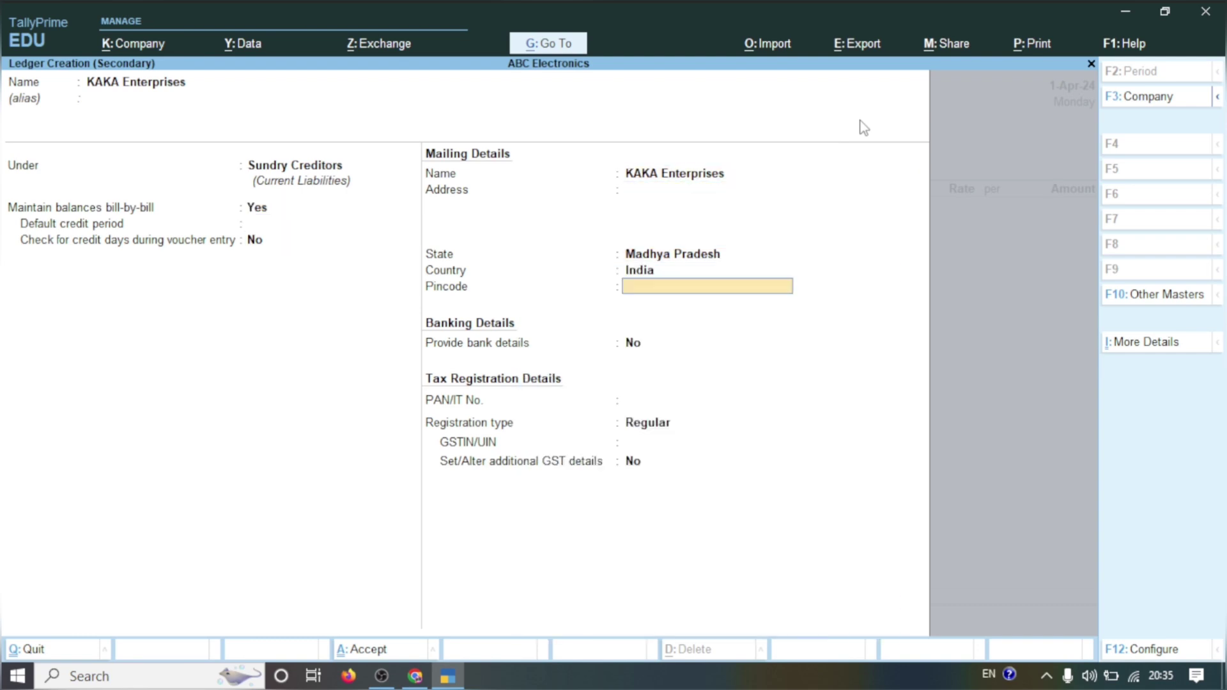
{"action": "key", "text": "Return"}
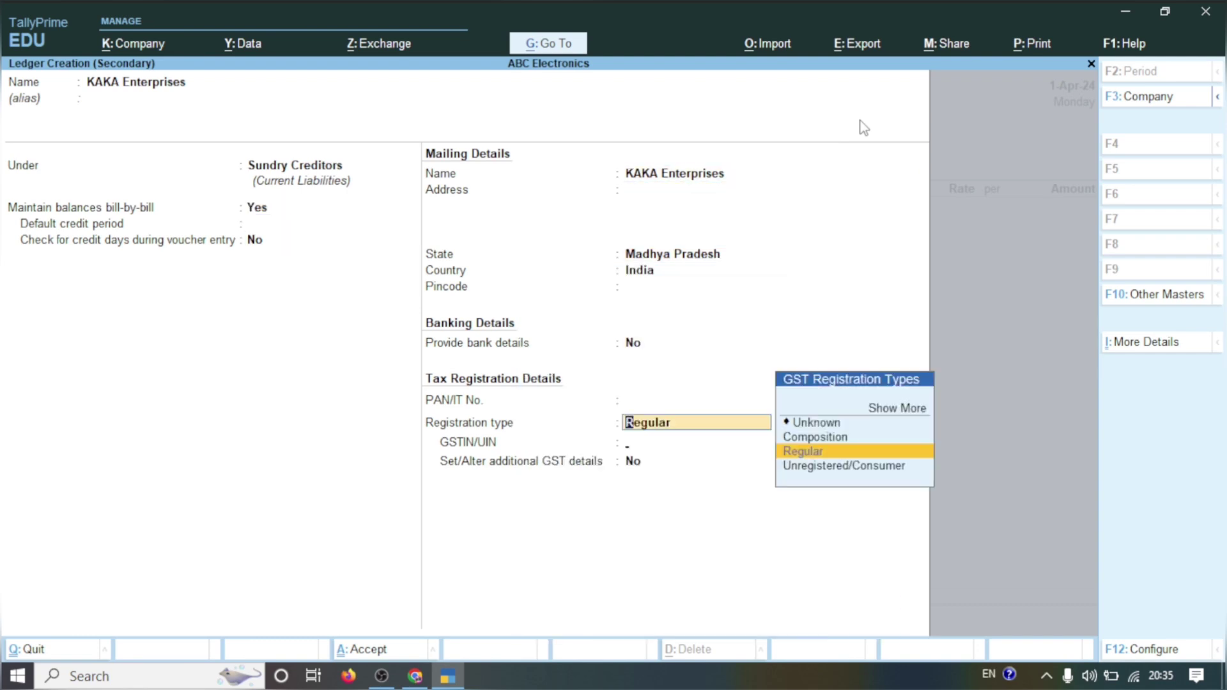
{"action": "key", "text": "Return"}
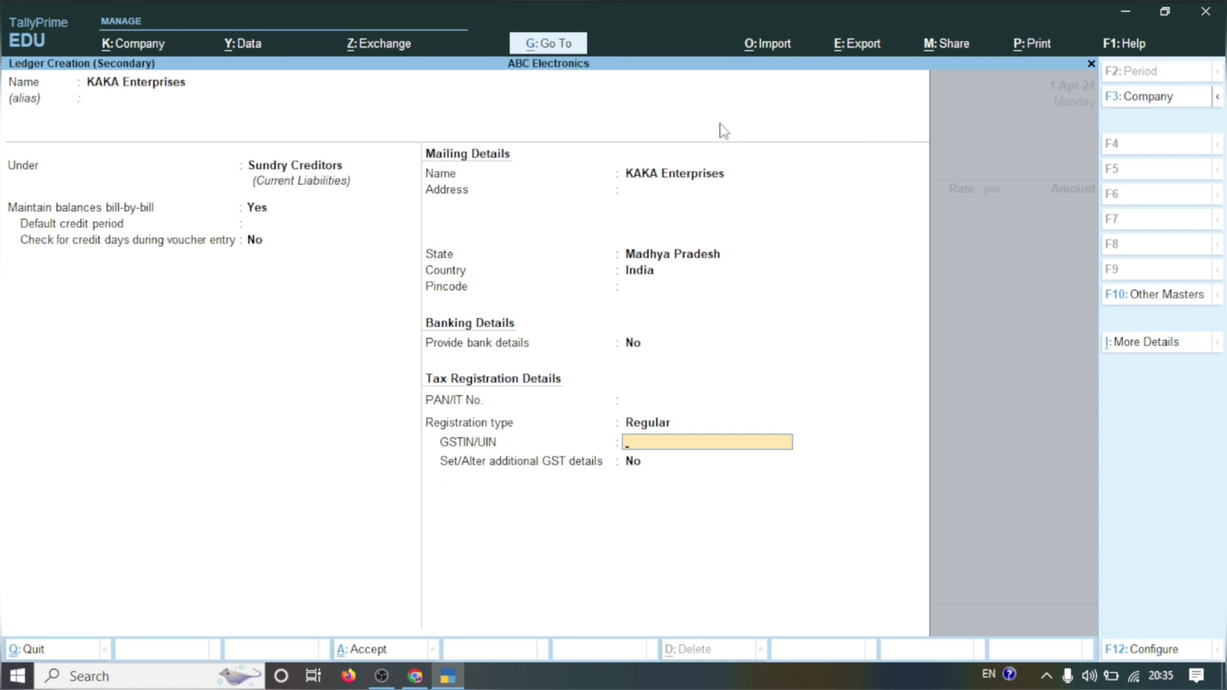
Fill in the supplier's GSTIN/UIN from the invoice sheet, decline additional GST details, and save the KAKA Enterprises ledger
{"action": "left_click", "coordinate": [415, 676]}
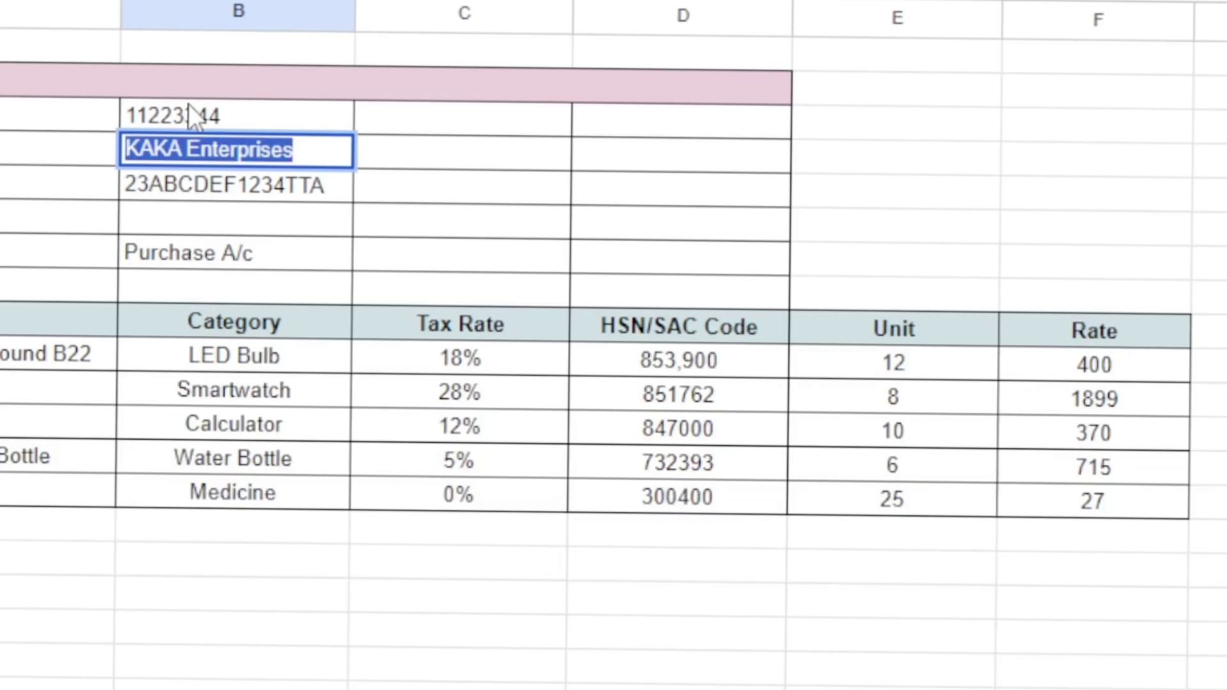
{"action": "left_click", "coordinate": [175, 189]}
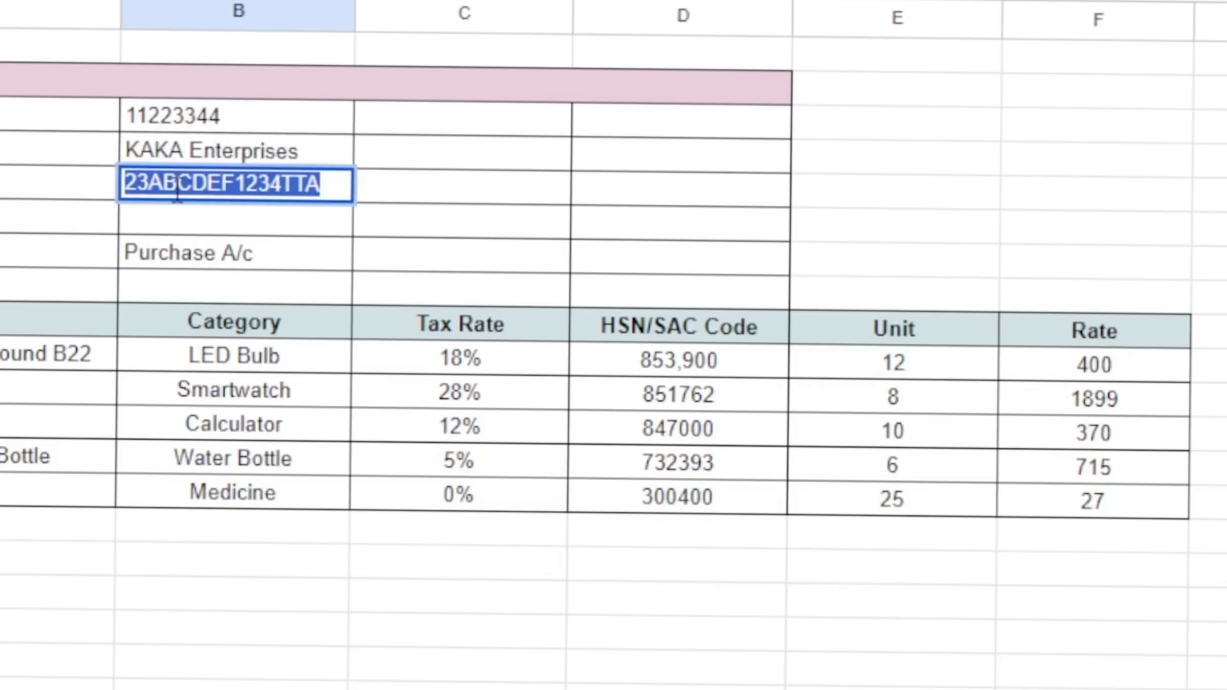
{"action": "key", "text": "alt+Tab"}
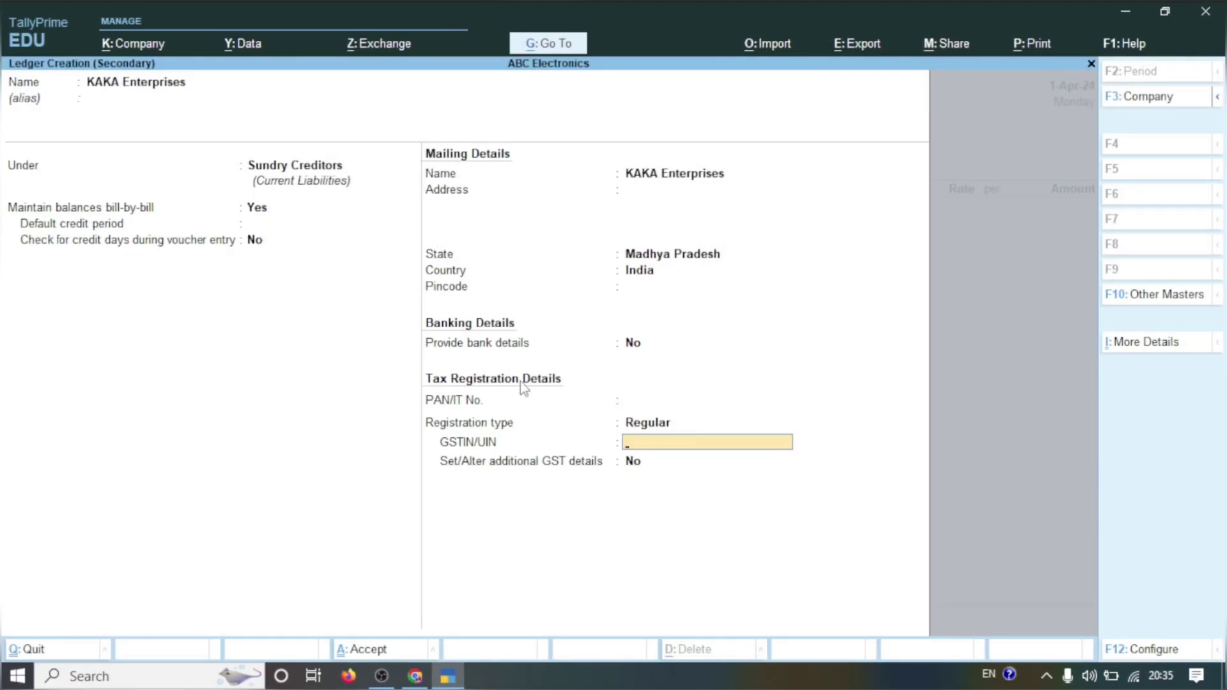
{"action": "type", "text": "23ABCDEF1234TTA"}
{"action": "key", "text": "Return"}
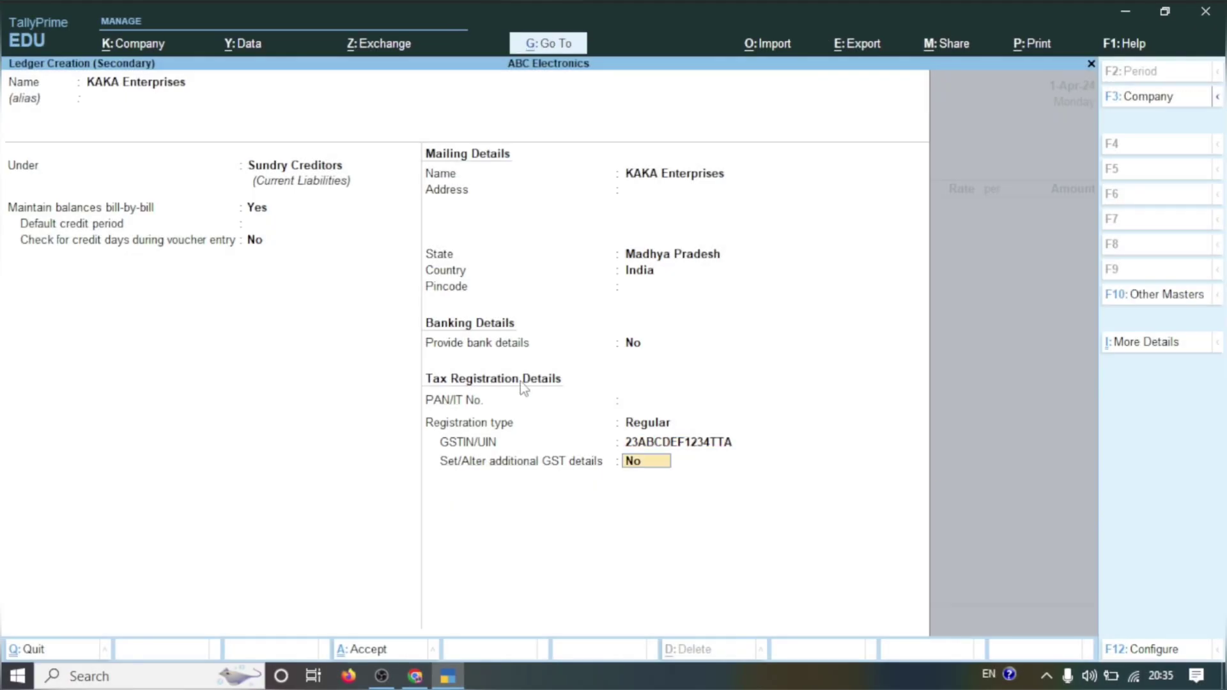
{"action": "key", "text": "Return"}
{"action": "key", "text": "Return"}
Save the KAKA Enterprises ledger without additional GST details and leave the purchase voucher's receipt details blank
{"action": "key", "text": "Return"}
{"action": "key", "text": "Return"}
{"action": "key", "text": "Return"}
{"action": "key", "text": "Return"}
{"action": "key", "text": "Return"}
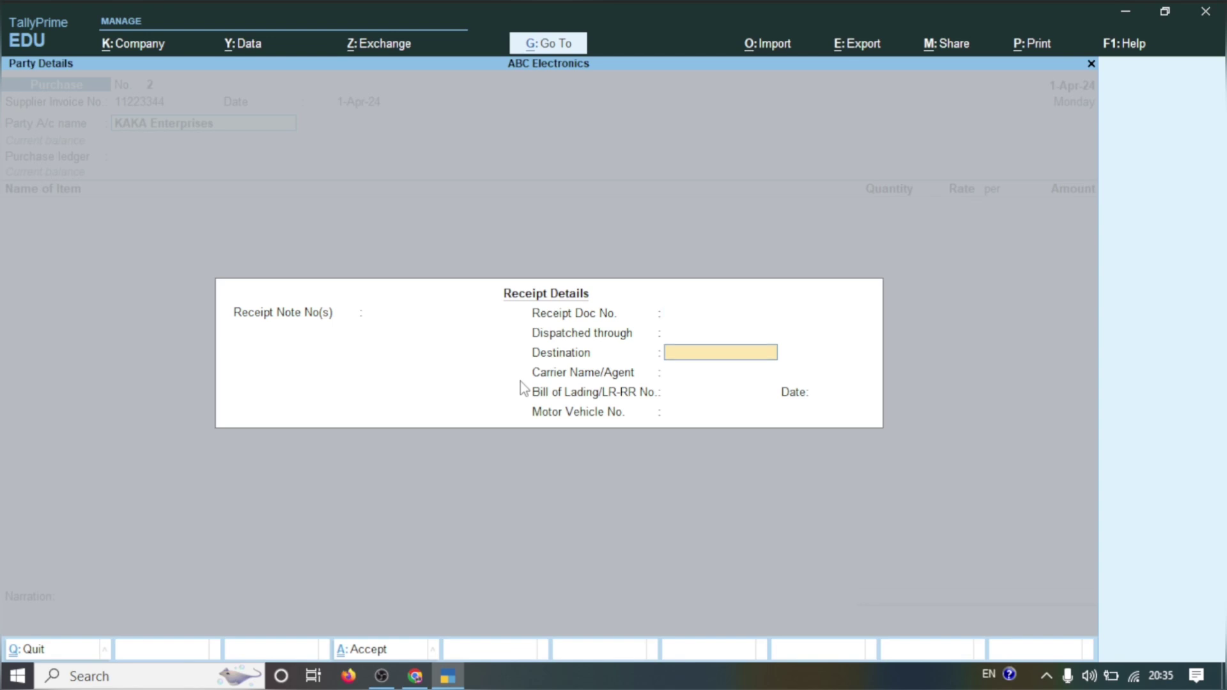
{"action": "key", "text": "Return"}
{"action": "key", "text": "Return"}
{"action": "key", "text": "Return"}
{"action": "key", "text": "Return"}
Accept the voucher's party details for KAKA Enterprises with Madhya Pradesh as the state and Regular GST registration
{"action": "key", "text": "Return"}
{"action": "key", "text": "Return"}
{"action": "key", "text": "Return"}
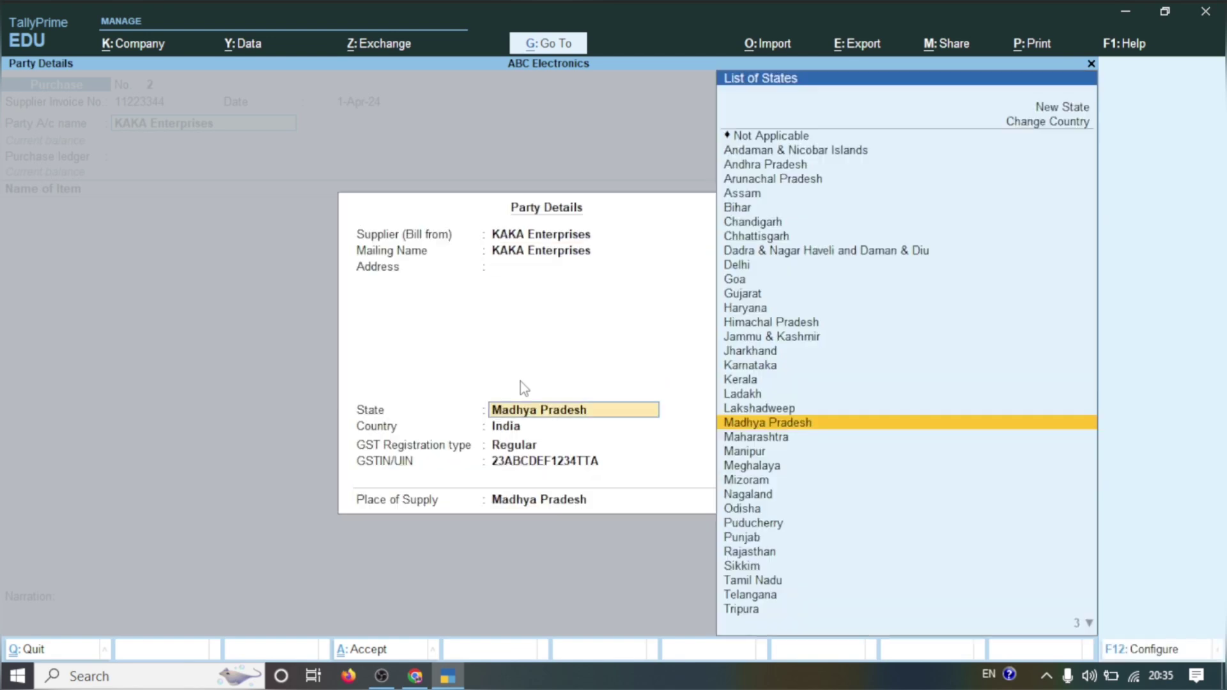
{"action": "key", "text": "Return"}
{"action": "key", "text": "Return"}
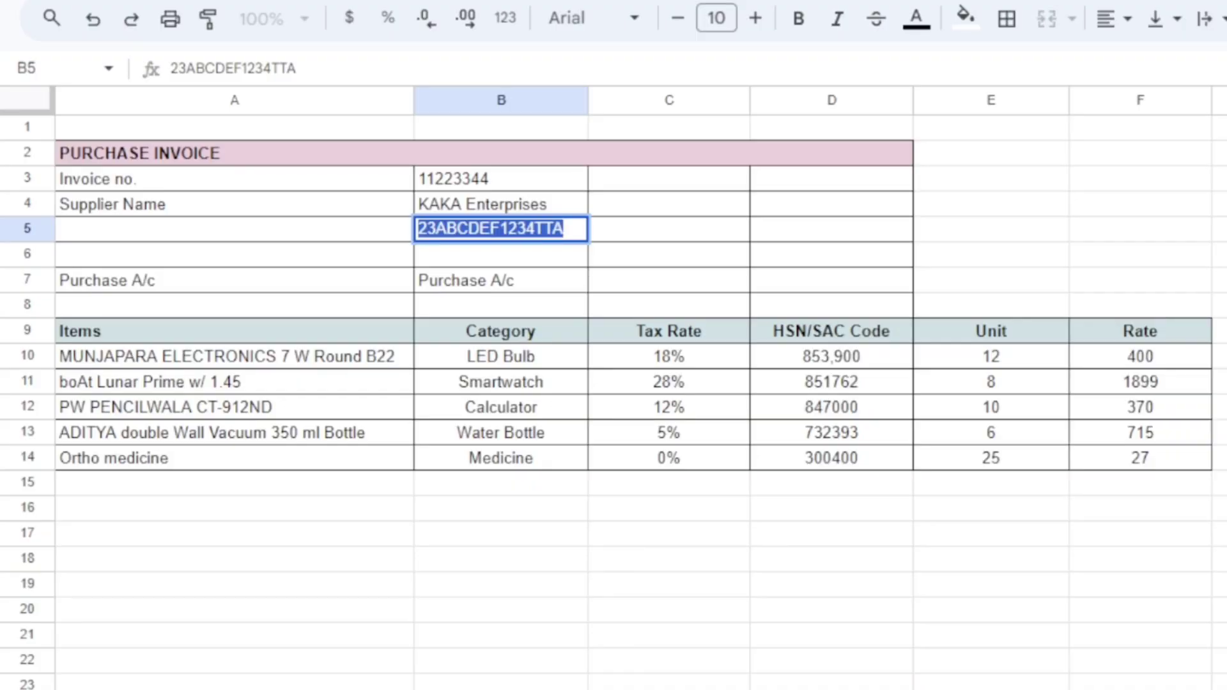
Review the invoice sheet, return to TallyPrime, and create a purchase ledger named Purchase Ac under the Purchase Accounts group
{"action": "left_click", "coordinate": [594, 543]}
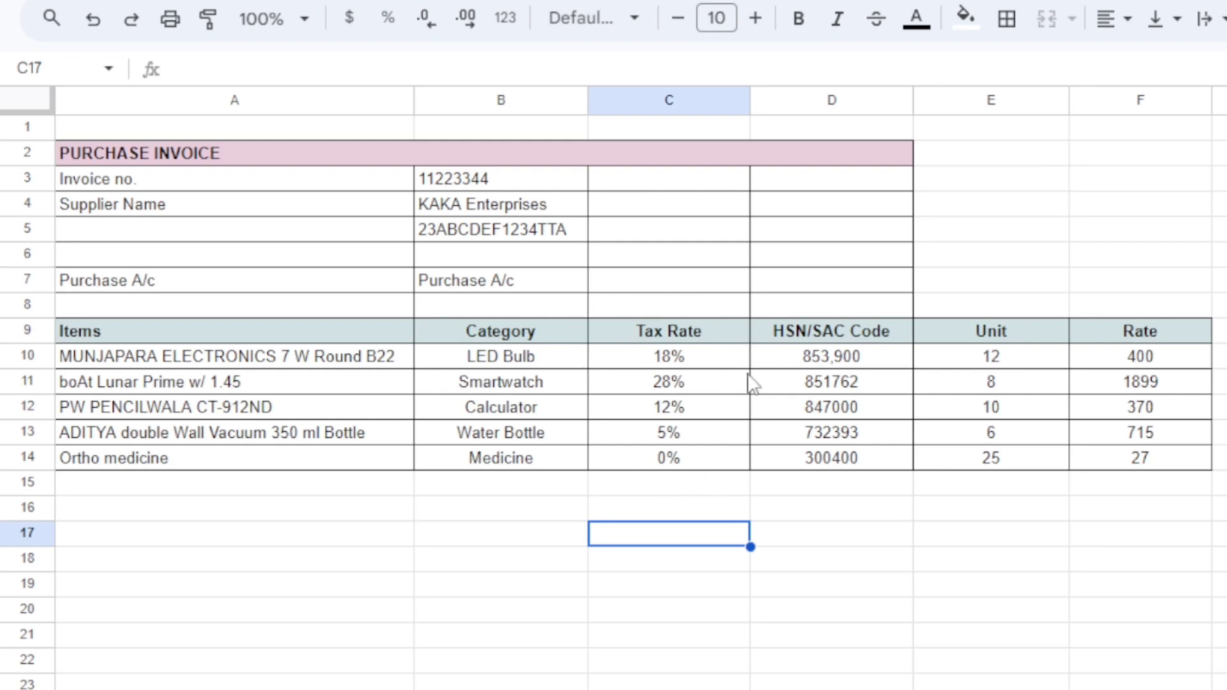
{"action": "left_click", "coordinate": [448, 678]}
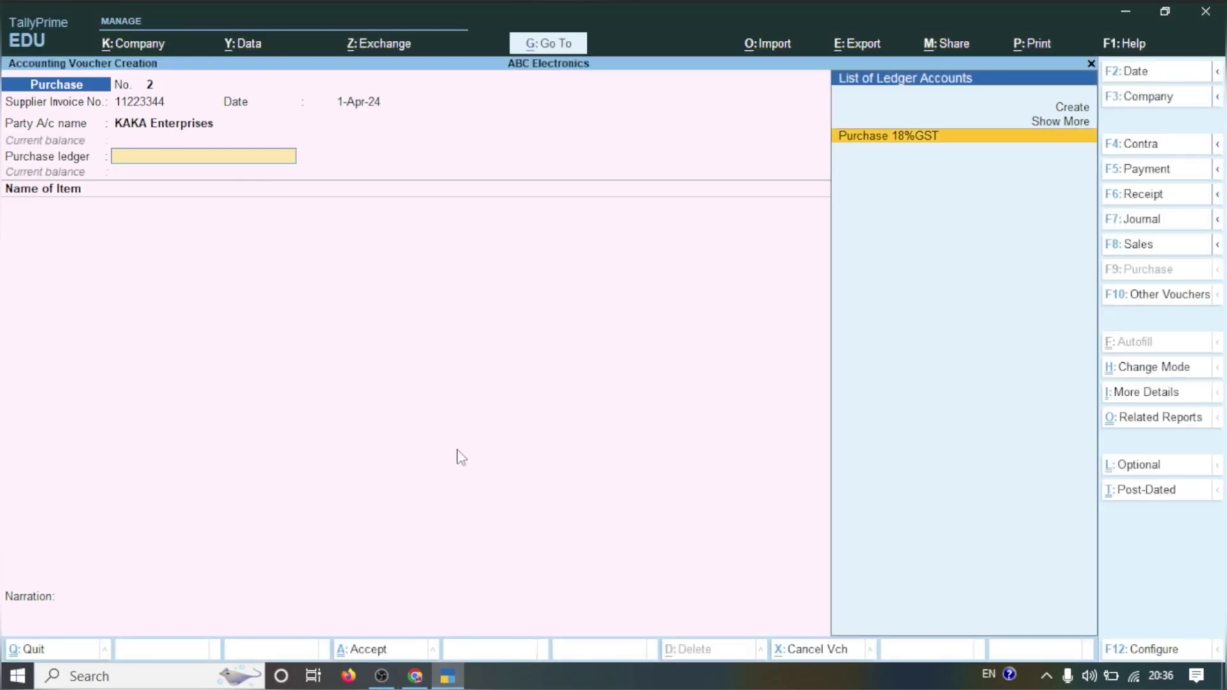
{"action": "key", "text": "Up"}
{"action": "key", "text": "Up"}
{"action": "key", "text": "Return"}
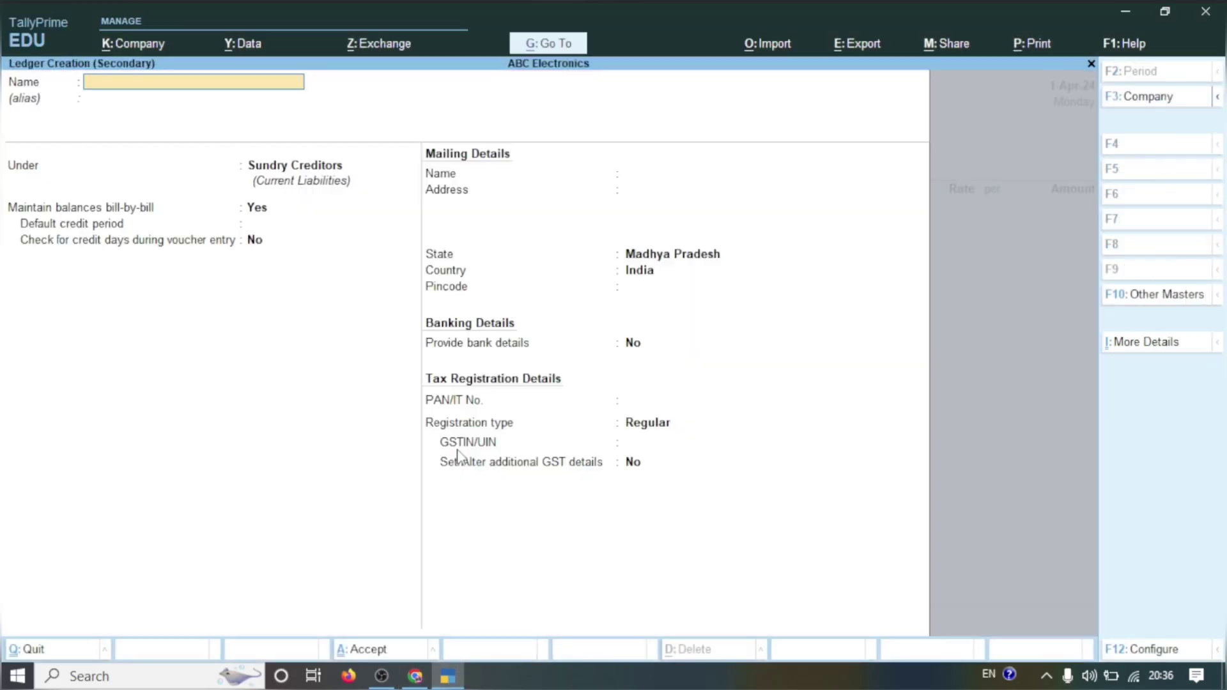
{"action": "type", "text": "Purchase Ac"}
{"action": "key", "text": "Return"}
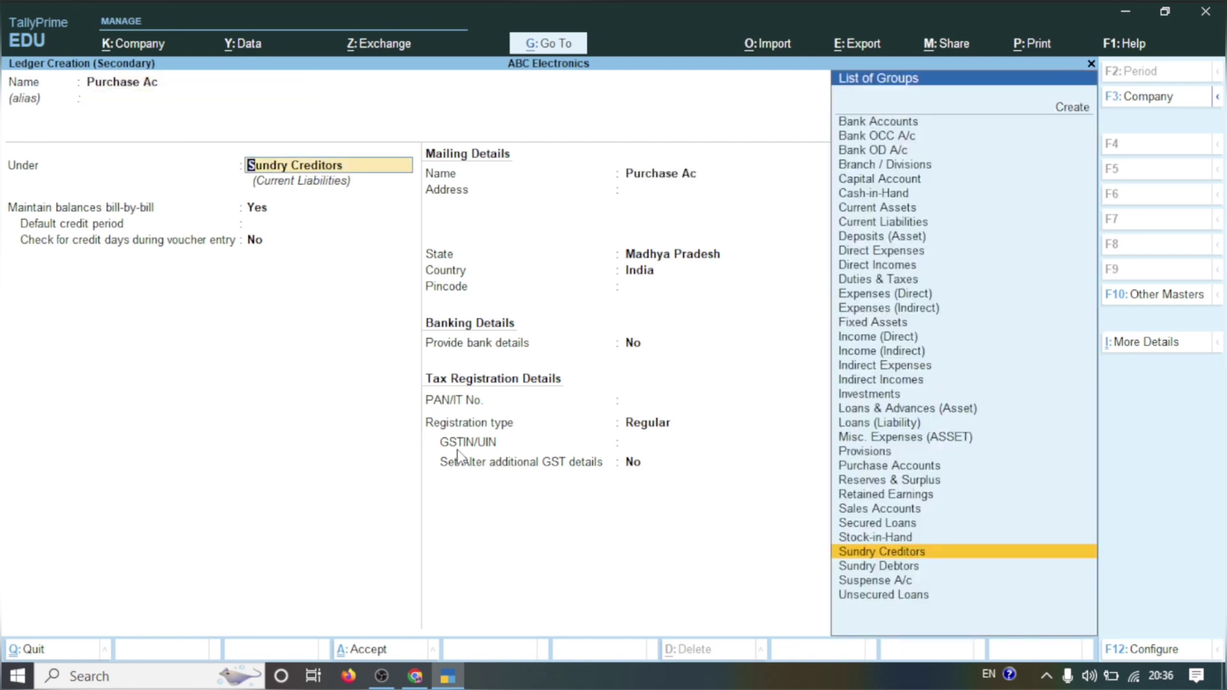
{"action": "type", "text": "Pu"}
{"action": "key", "text": "Return"}
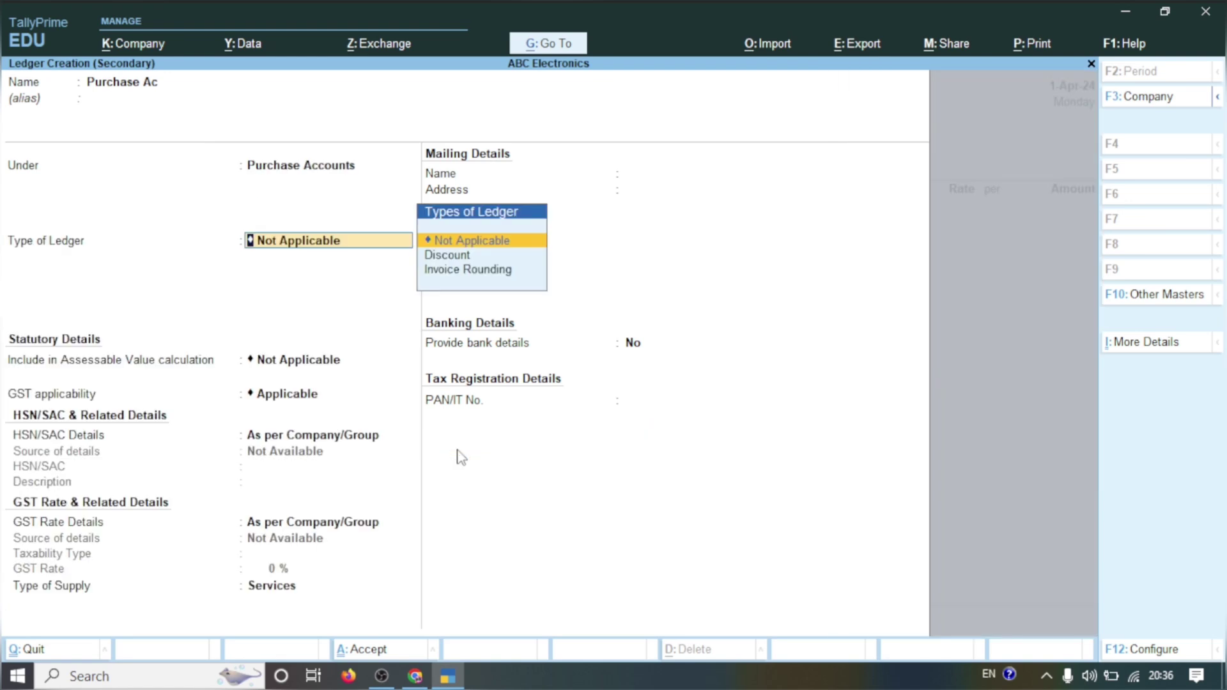
Keep the Purchase Ac ledger's HSN/SAC and GST rate details as per company/group, switch its type of supply from Services, and accept the remaining defaults
{"action": "key", "text": "Return"}
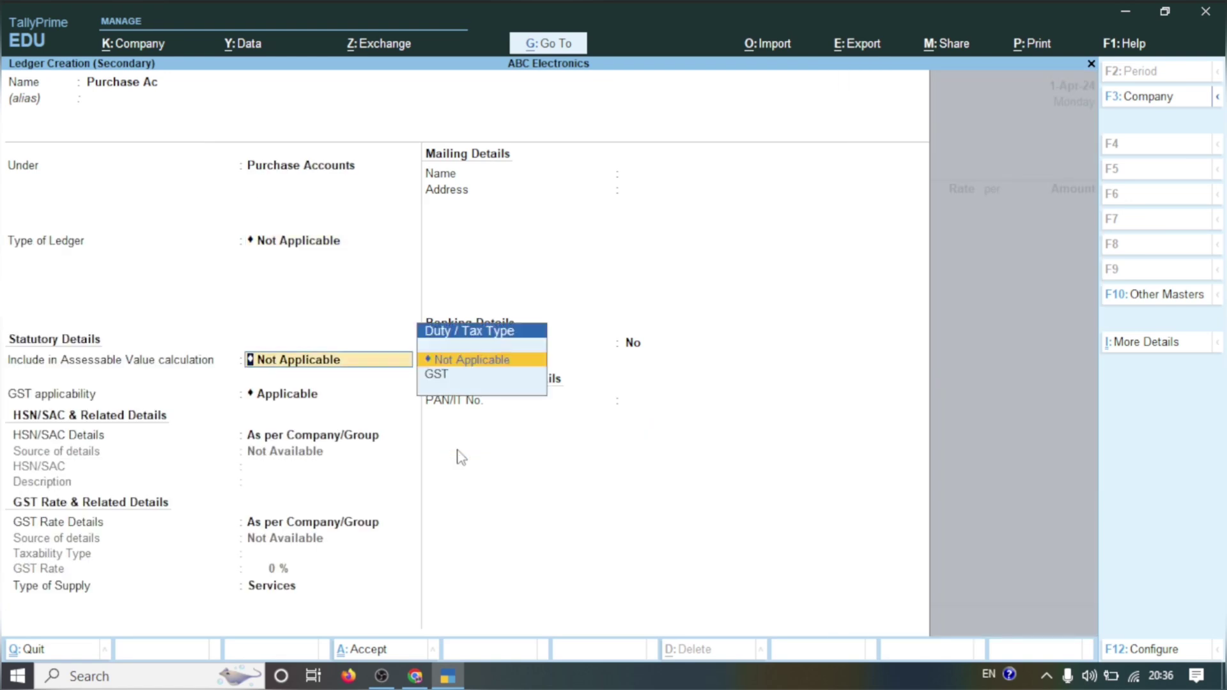
{"action": "key", "text": "Return"}
{"action": "key", "text": "Return"}
{"action": "key", "text": "Return"}
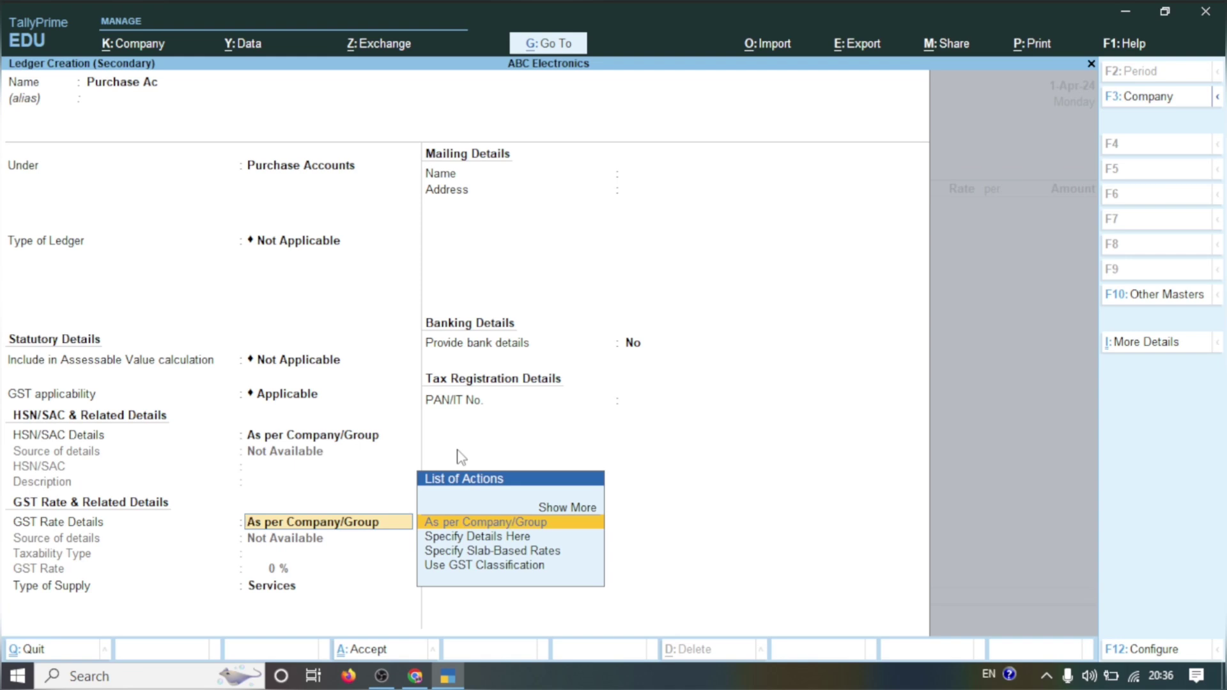
{"action": "key", "text": "Return"}
{"action": "key", "text": "Up"}
{"action": "key", "text": "Return"}
{"action": "key", "text": "Return"}
{"action": "key", "text": "Return"}
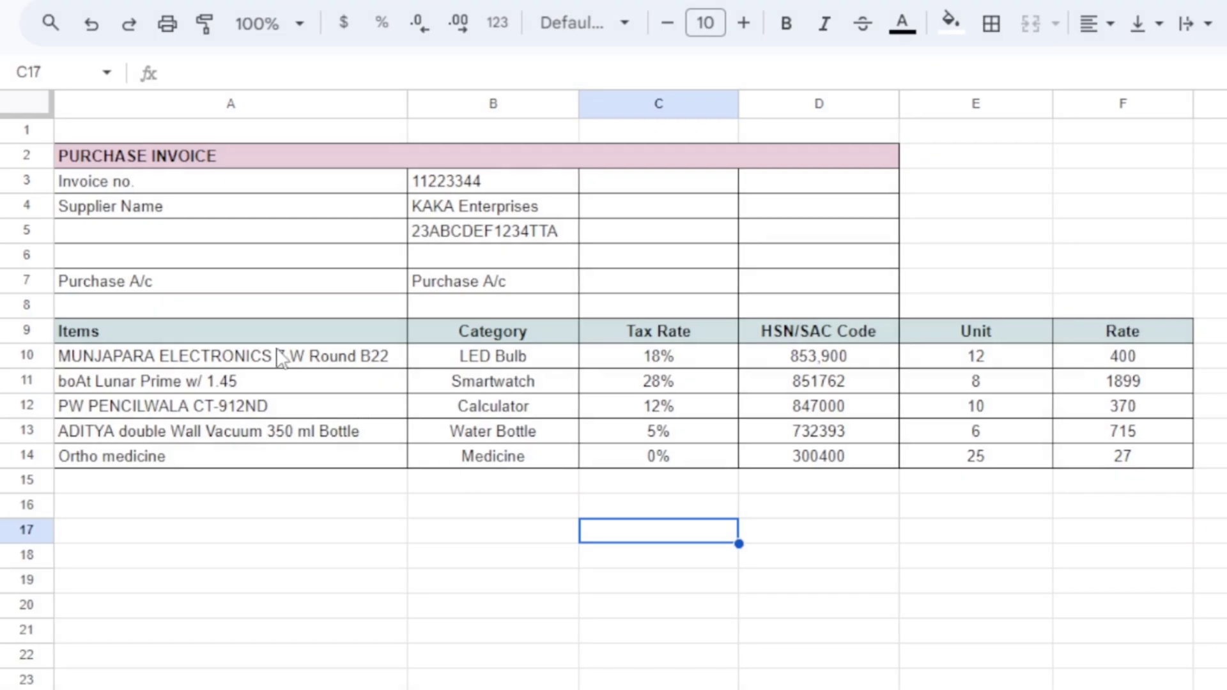
Copy the first item's name from the invoice sheet and start a TallyPrime stock item named MUNJAPARA ELECTRONICS 7 W Round B22 under Primary
{"action": "triple_click", "coordinate": [278, 361]}
{"action": "key", "text": "ctrl+c"}
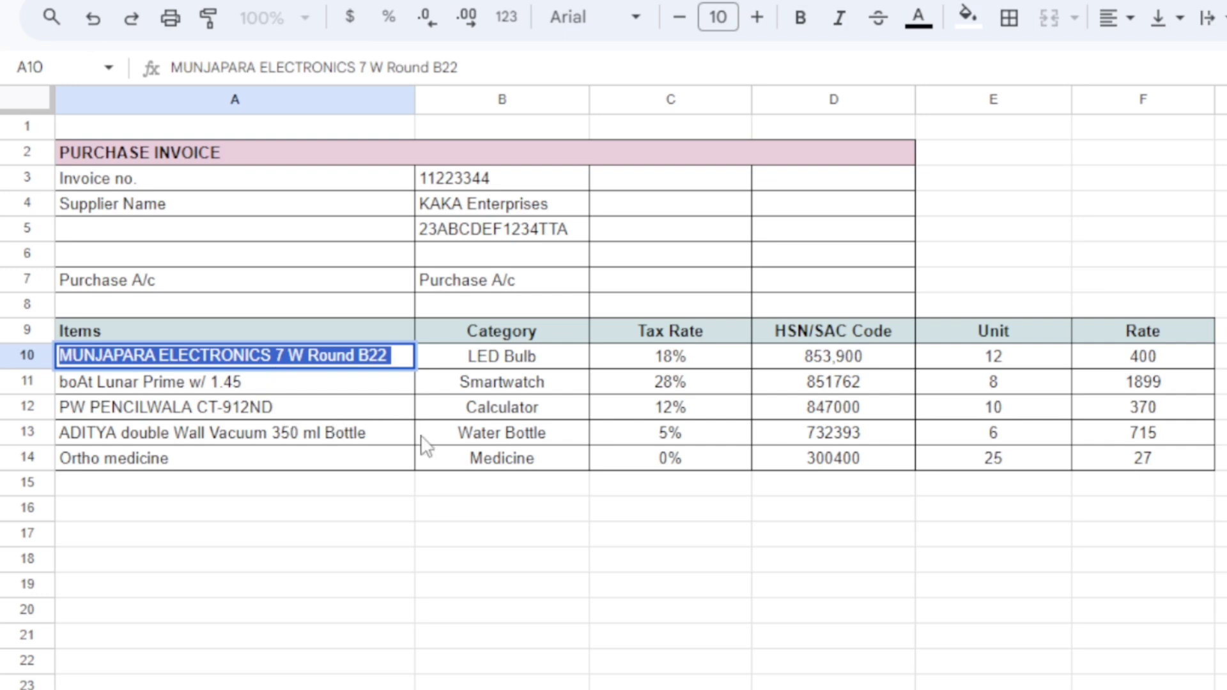
{"action": "key", "text": "alt+Tab"}
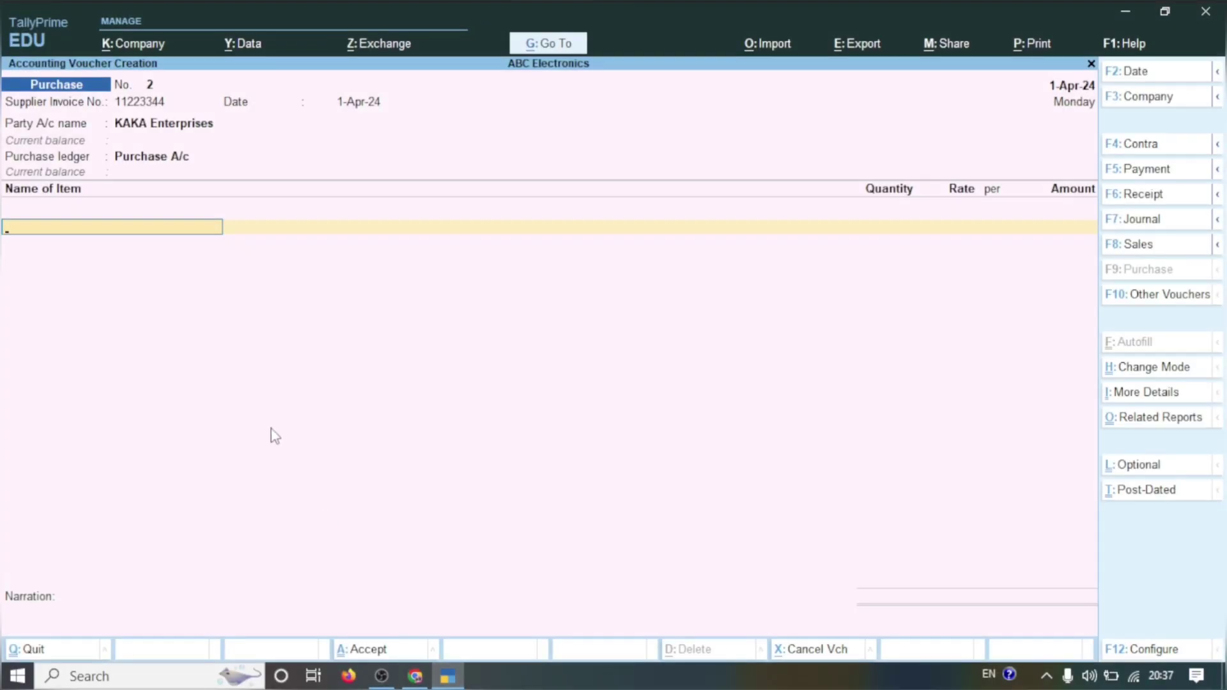
{"action": "key", "text": "alt+c"}
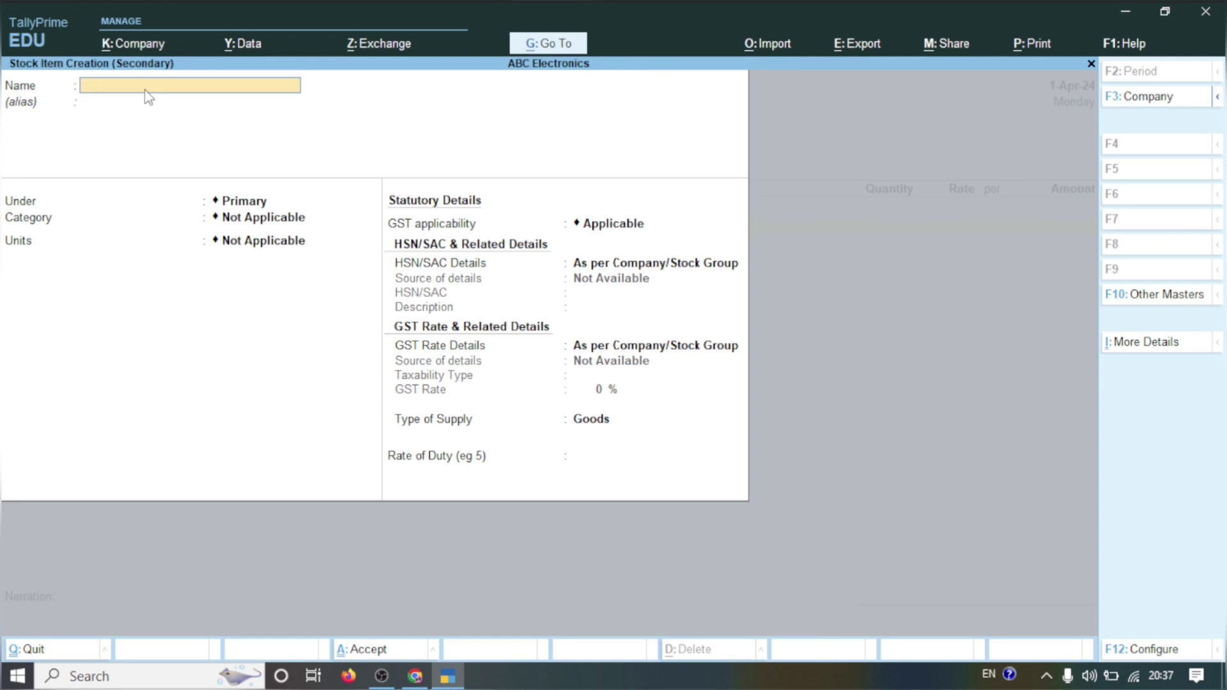
{"action": "key", "text": "ctrl+v"}
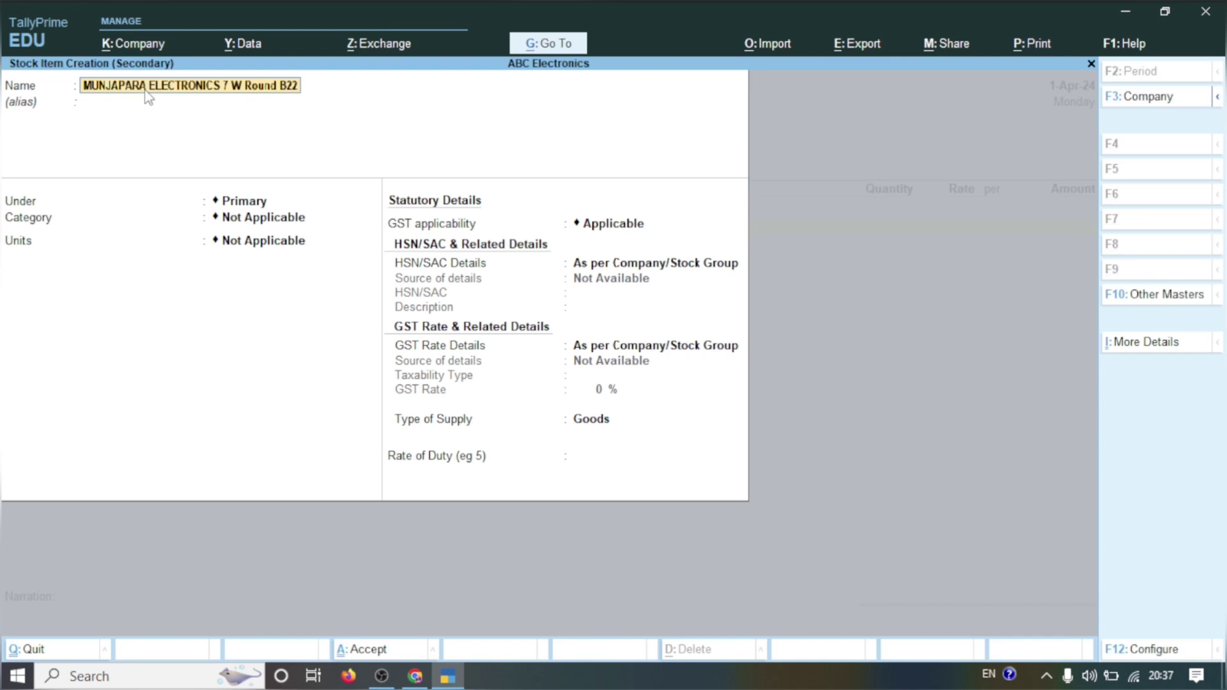
{"action": "key", "text": "Return"}
{"action": "key", "text": "Return"}
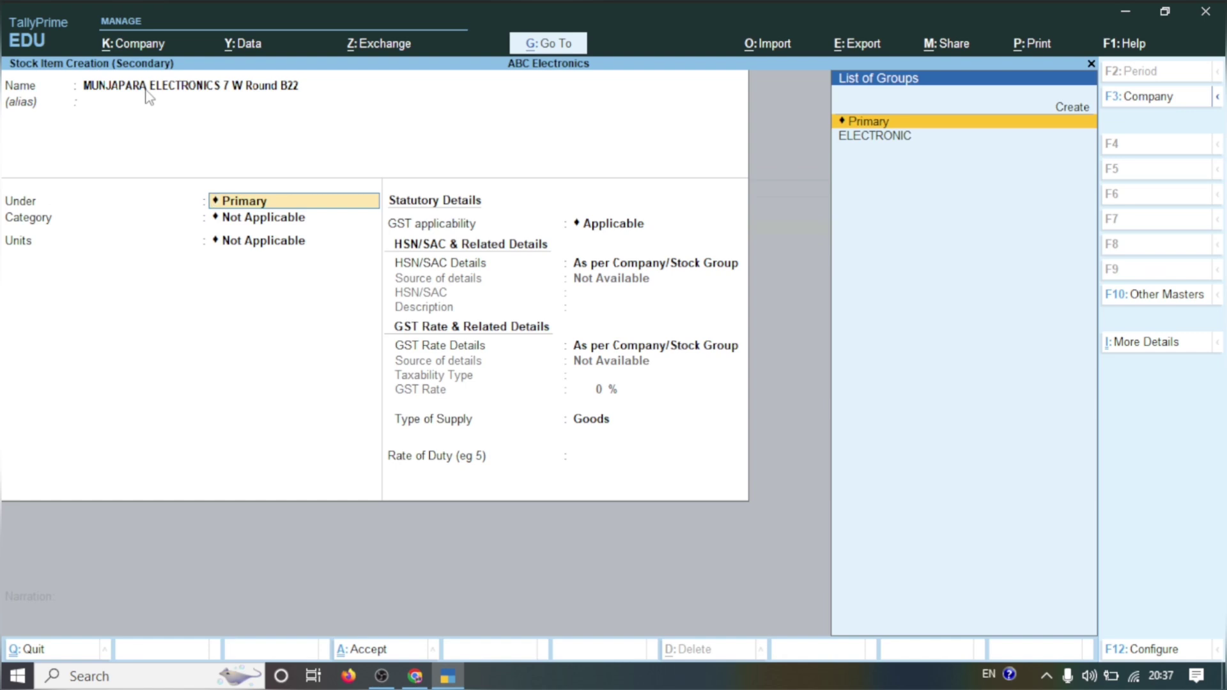
{"action": "key", "text": "Return"}
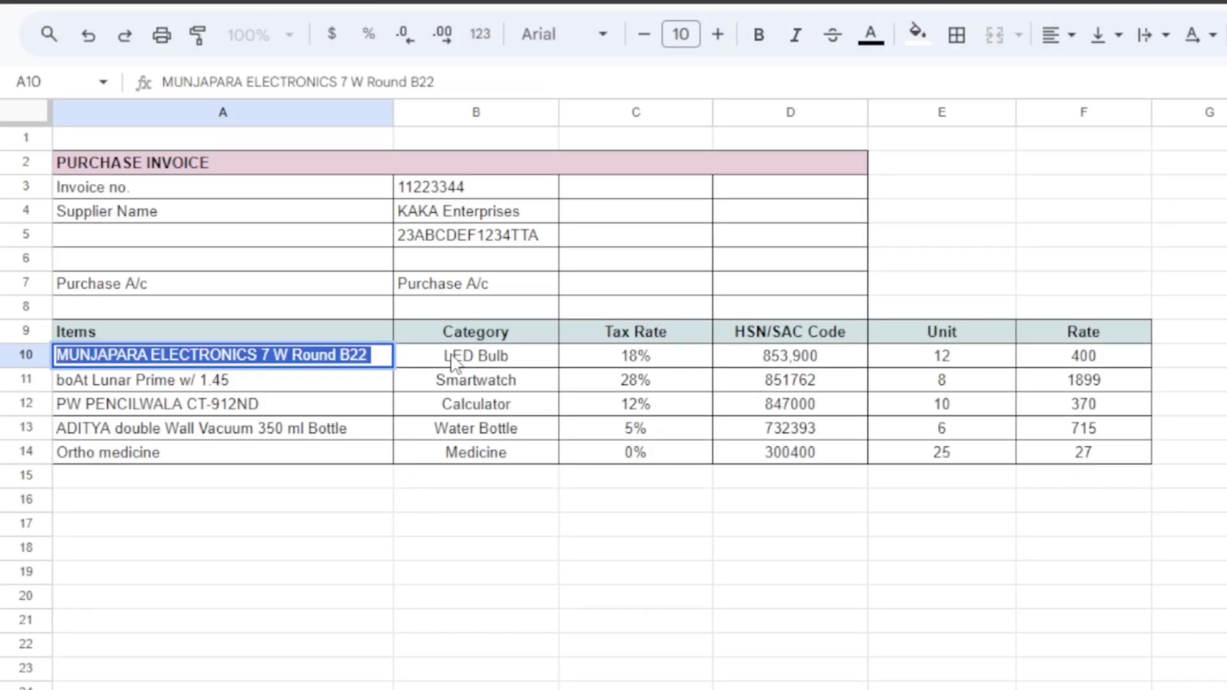
Copy the item's category from the sheet, create the stock category LED Bulb under Primary for it, and set its units to Nos
{"action": "double_click", "coordinate": [457, 354]}
{"action": "key", "text": "ctrl+a"}
{"action": "key", "text": "ctrl+c"}
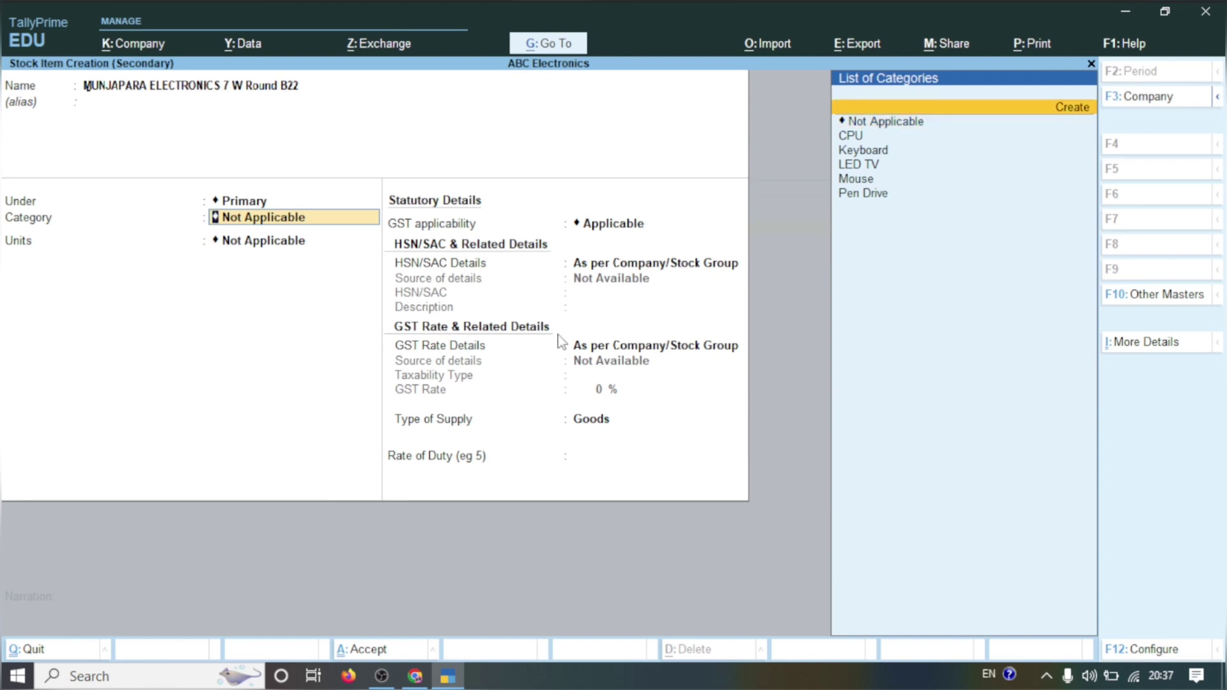
{"action": "key", "text": "Return"}
{"action": "key", "text": "ctrl+v"}
{"action": "key", "text": "Return"}
{"action": "key", "text": "Return"}
{"action": "key", "text": "Return"}
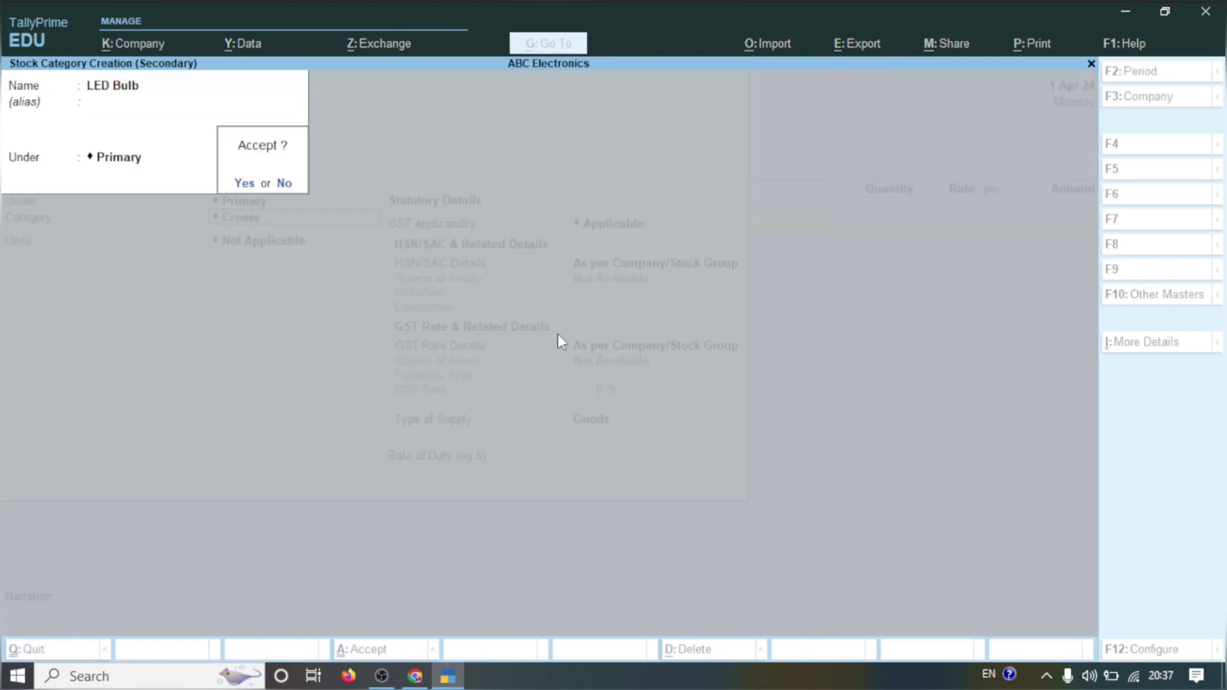
{"action": "key", "text": "Return"}
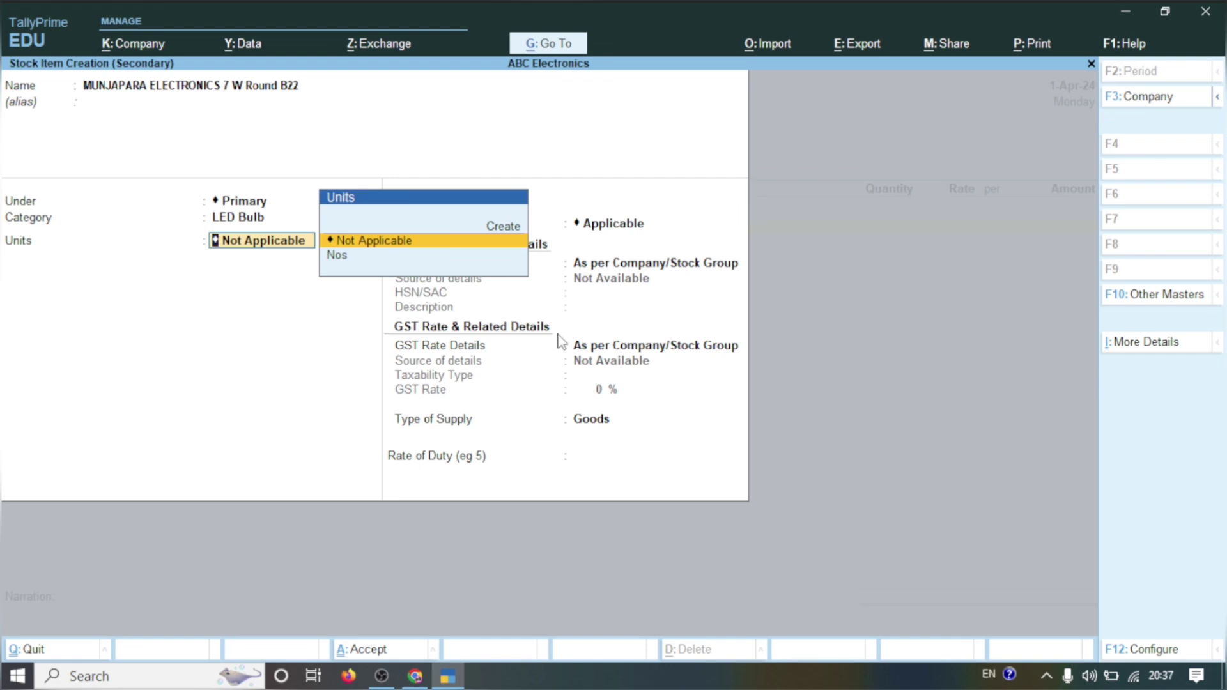
{"action": "left_click", "coordinate": [376, 258]}
{"action": "key", "text": "Return"}
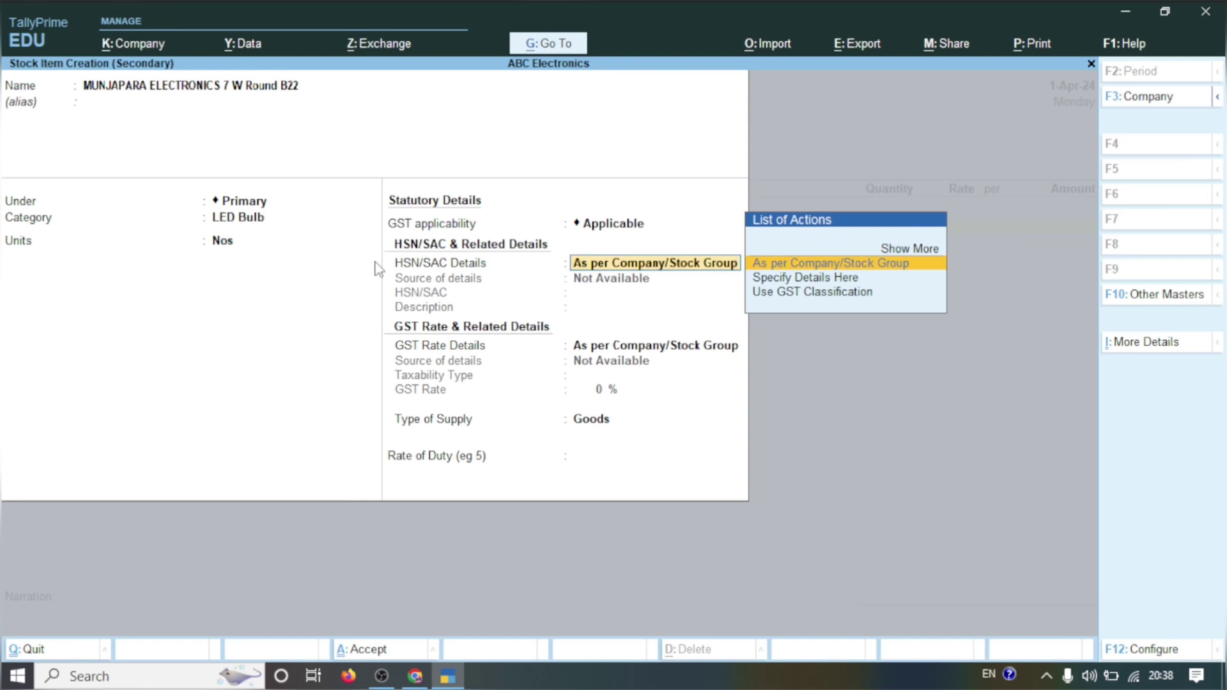
Specify the item's HSN/SAC details directly, using code 853900 copied from the invoice sheet and the description Led Bulb
{"action": "left_click", "coordinate": [779, 280]}
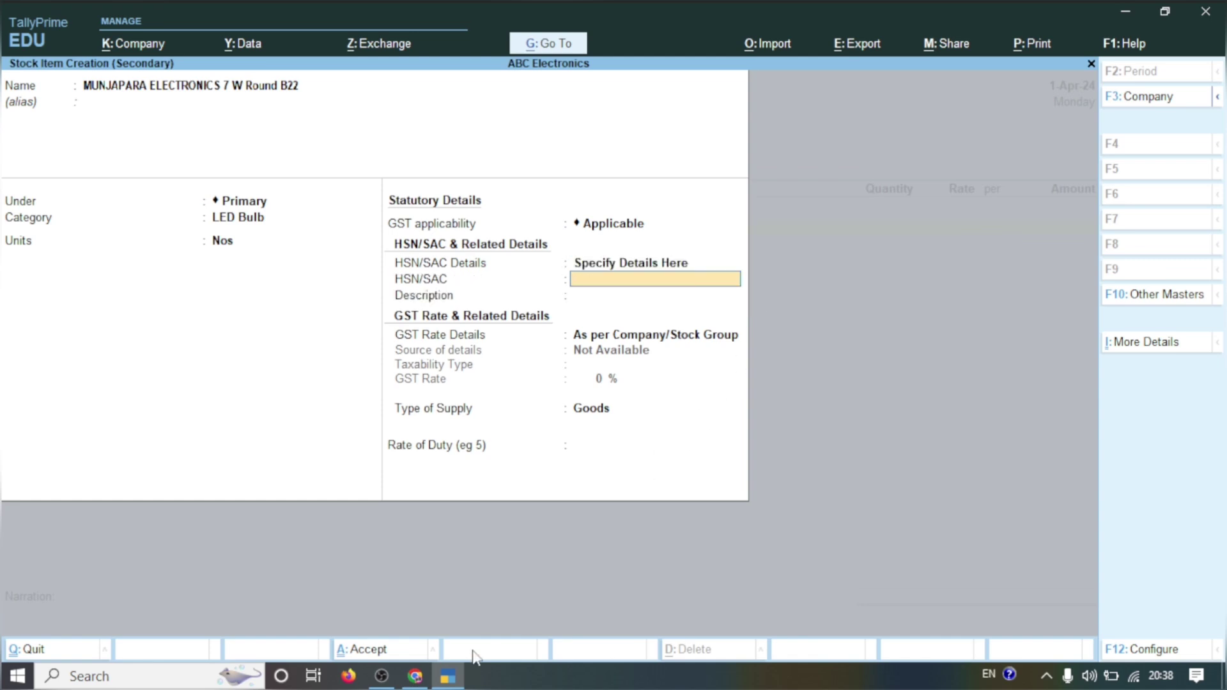
{"action": "left_click", "coordinate": [415, 676]}
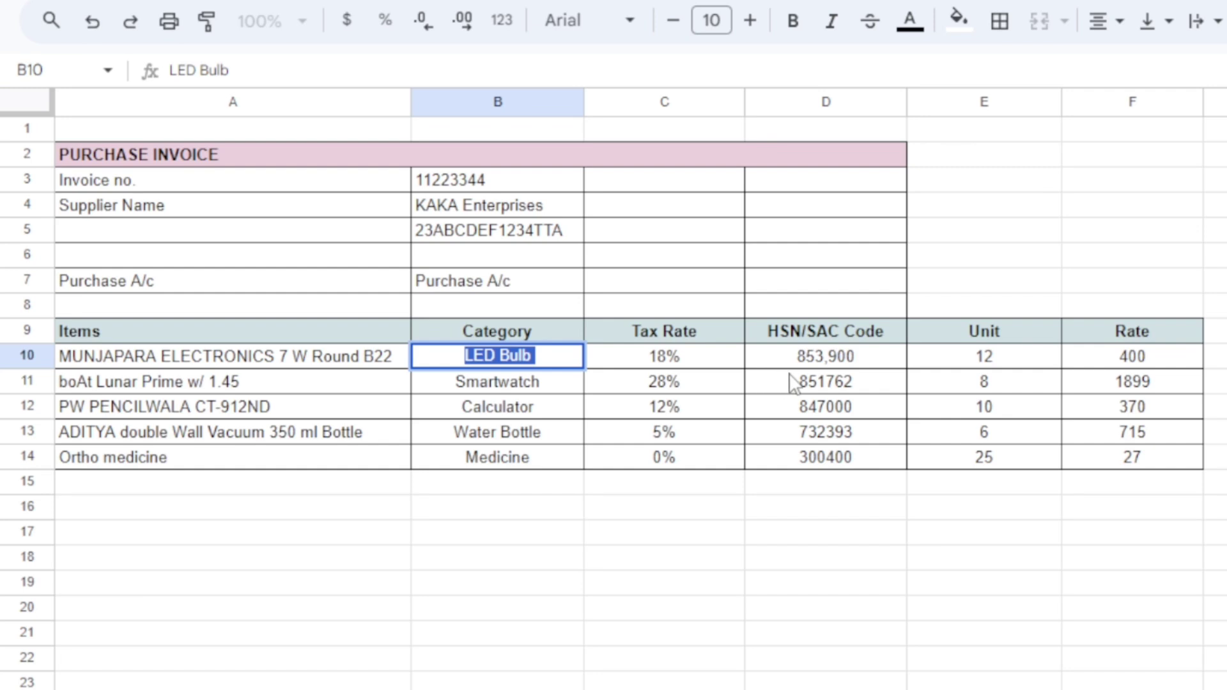
{"action": "double_click", "coordinate": [821, 358]}
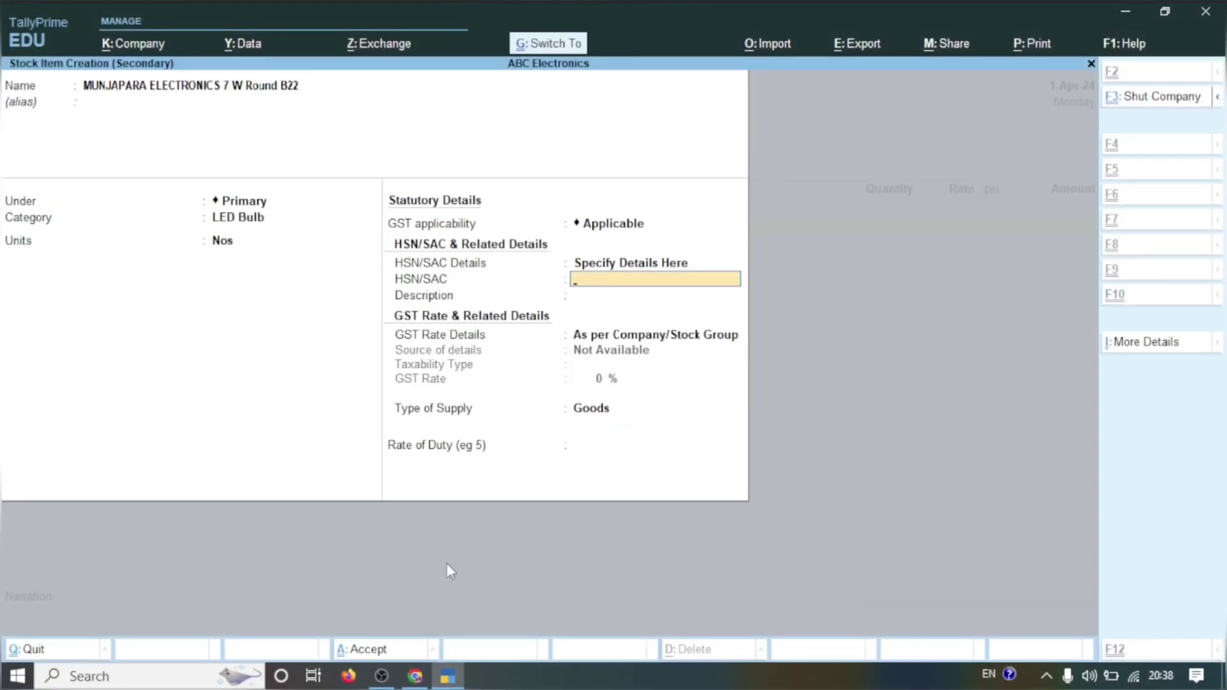
{"action": "key", "text": "ctrl+alt+v"}
{"action": "key", "text": "Return"}
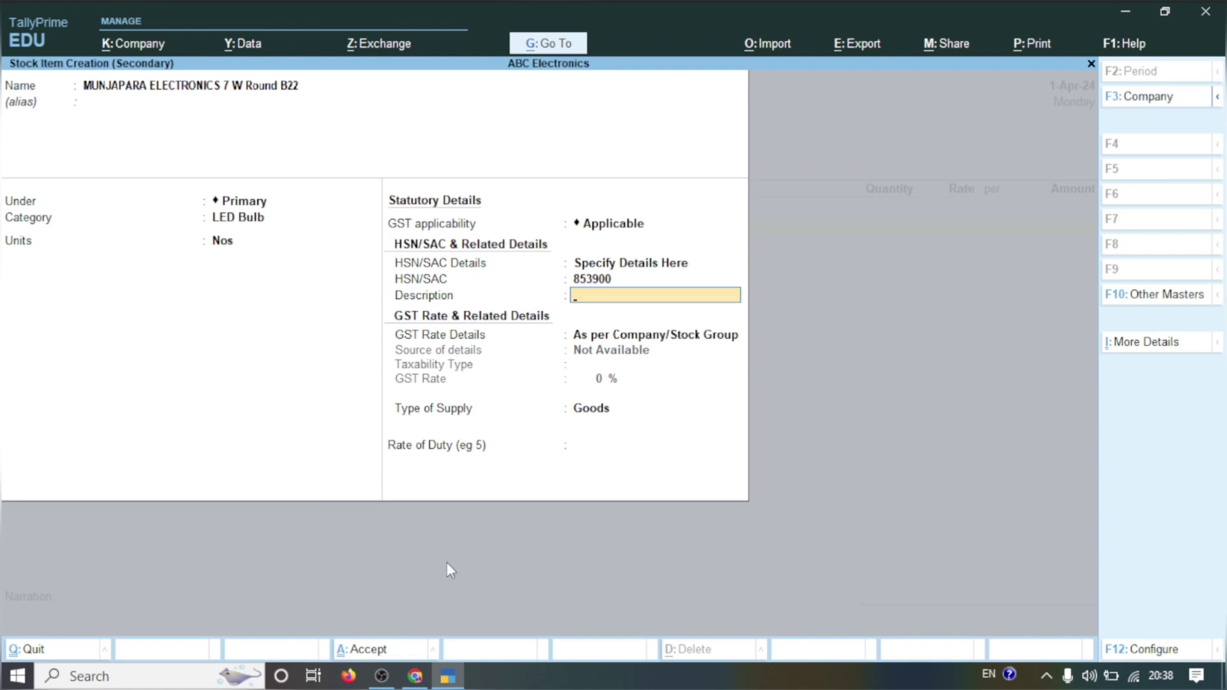
{"action": "type", "text": "Led Bulb"}
{"action": "key", "text": "Return"}
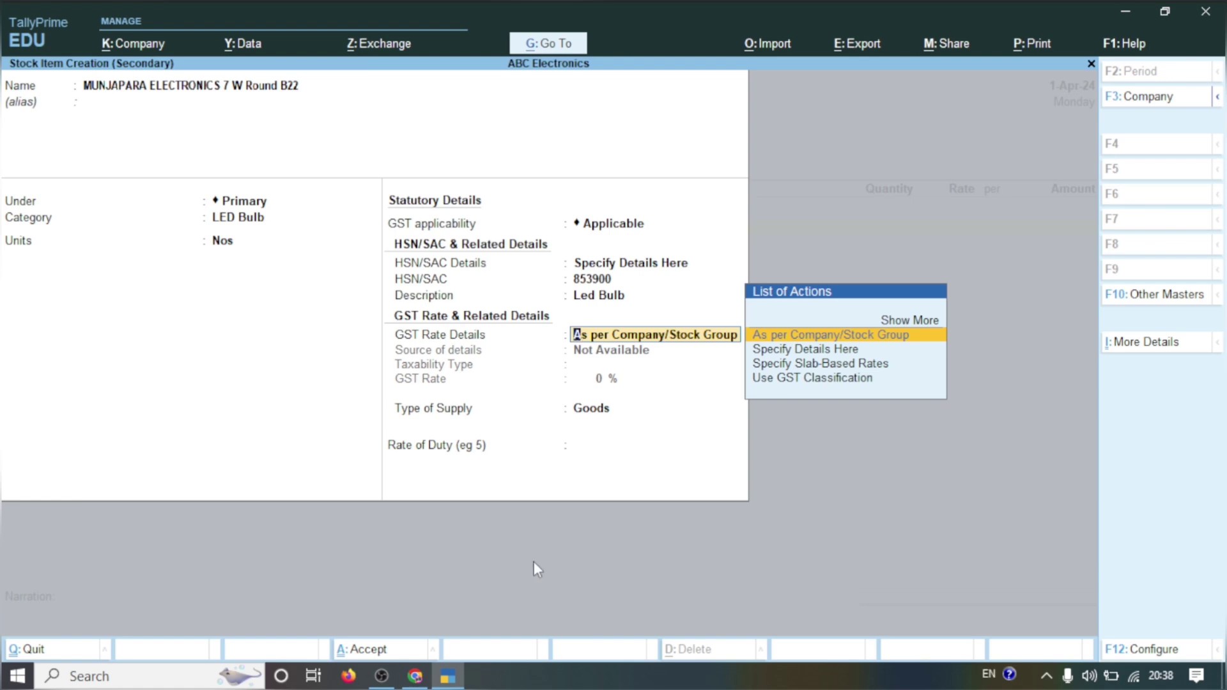
Specify the item's GST rate directly as Taxable at 18% with supply type Goods, and save the stock item
{"action": "left_click", "coordinate": [773, 352]}
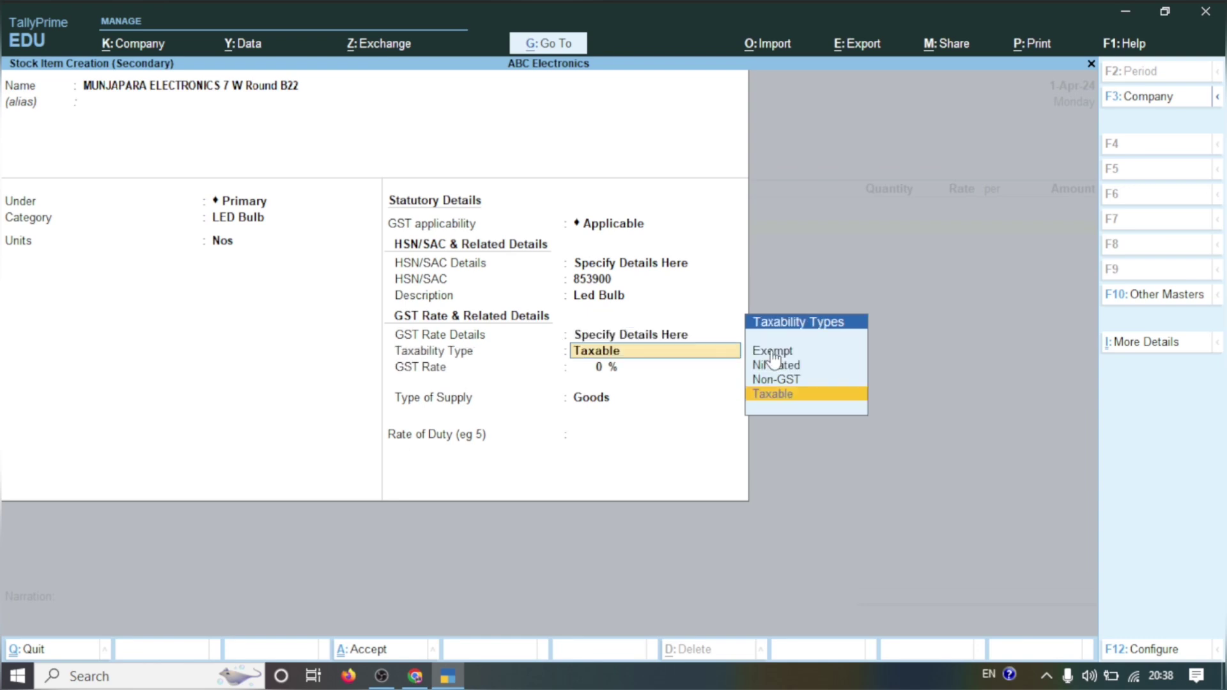
{"action": "key", "text": "Return"}
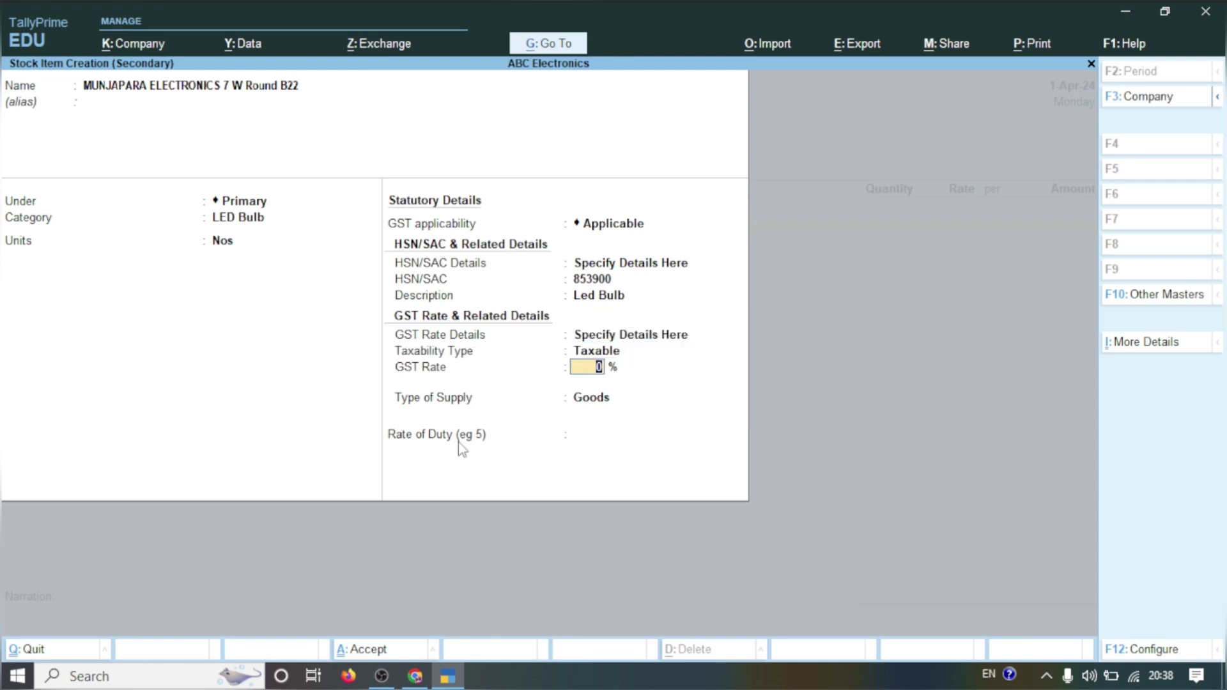
{"action": "type", "text": "18"}
{"action": "key", "text": "Return"}
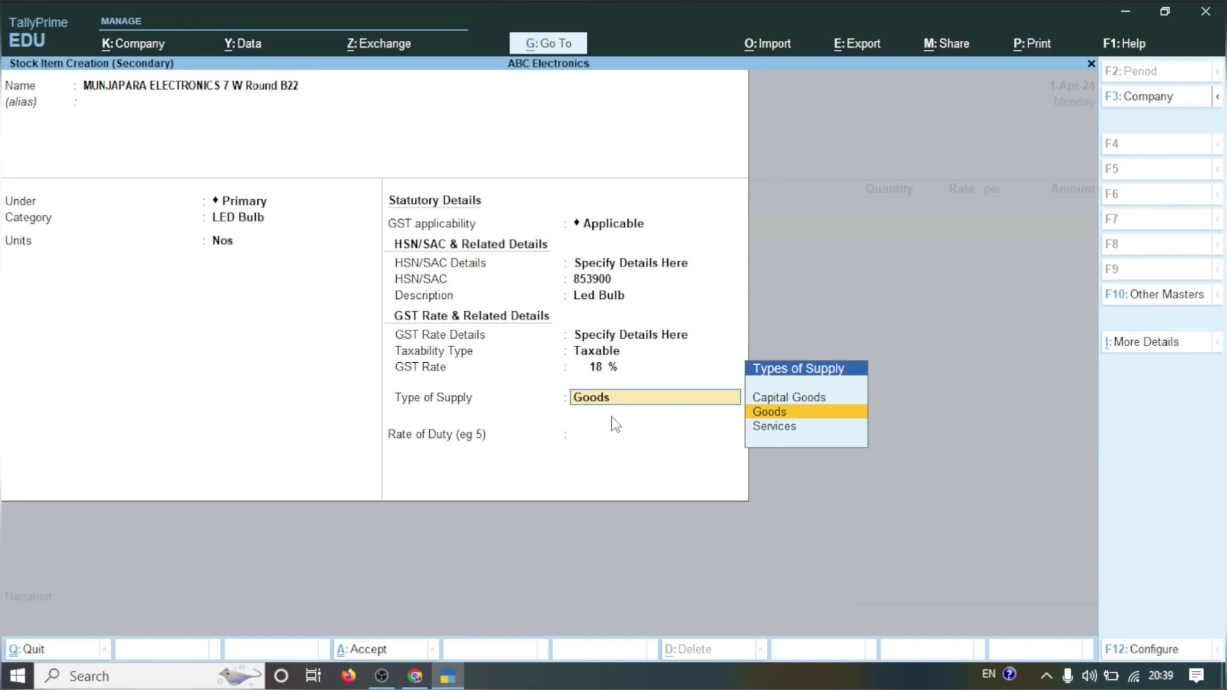
{"action": "key", "text": "Return"}
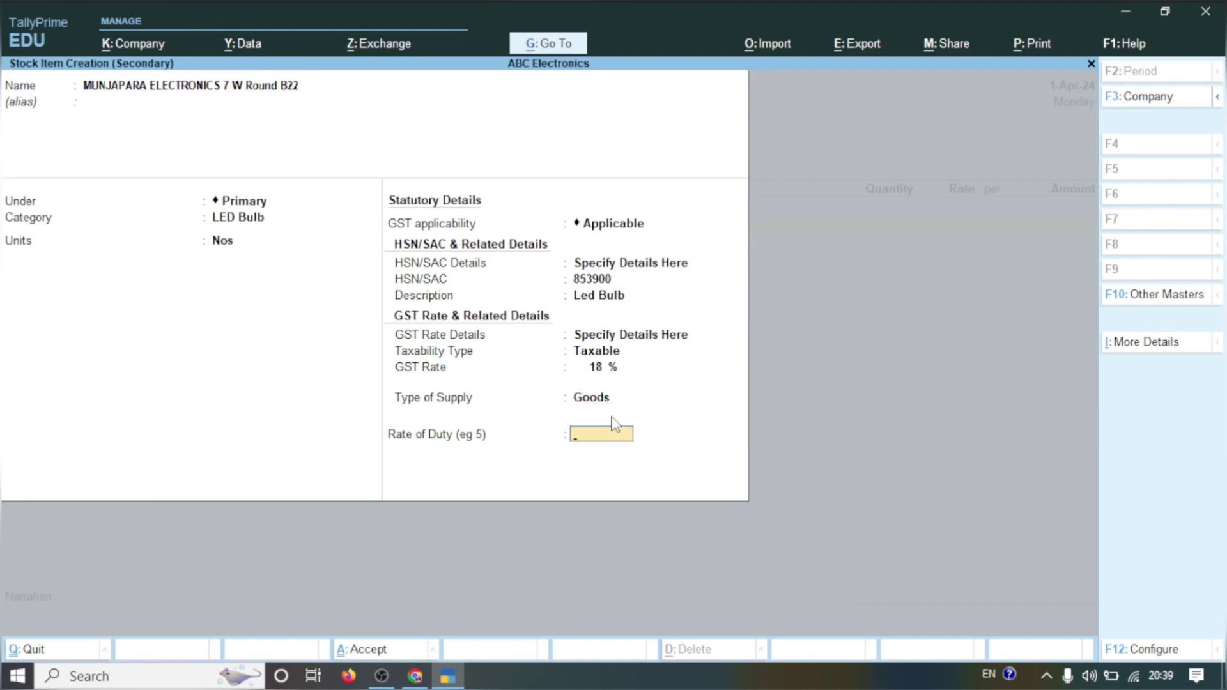
{"action": "key", "text": "Return"}
{"action": "key", "text": "Return"}
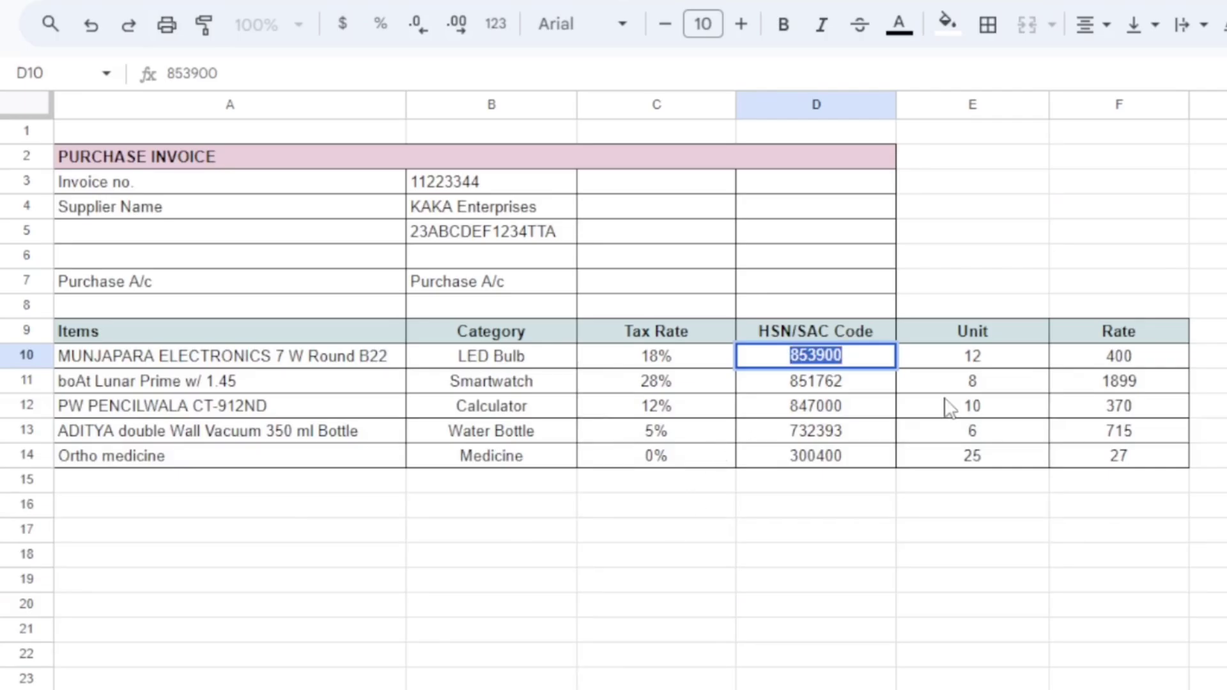
Check the invoice sheet and enter quantity 12 and rate 400 for the LED bulb line in the TallyPrime purchase voucher
{"action": "mouse_move", "coordinate": [590, 689]}
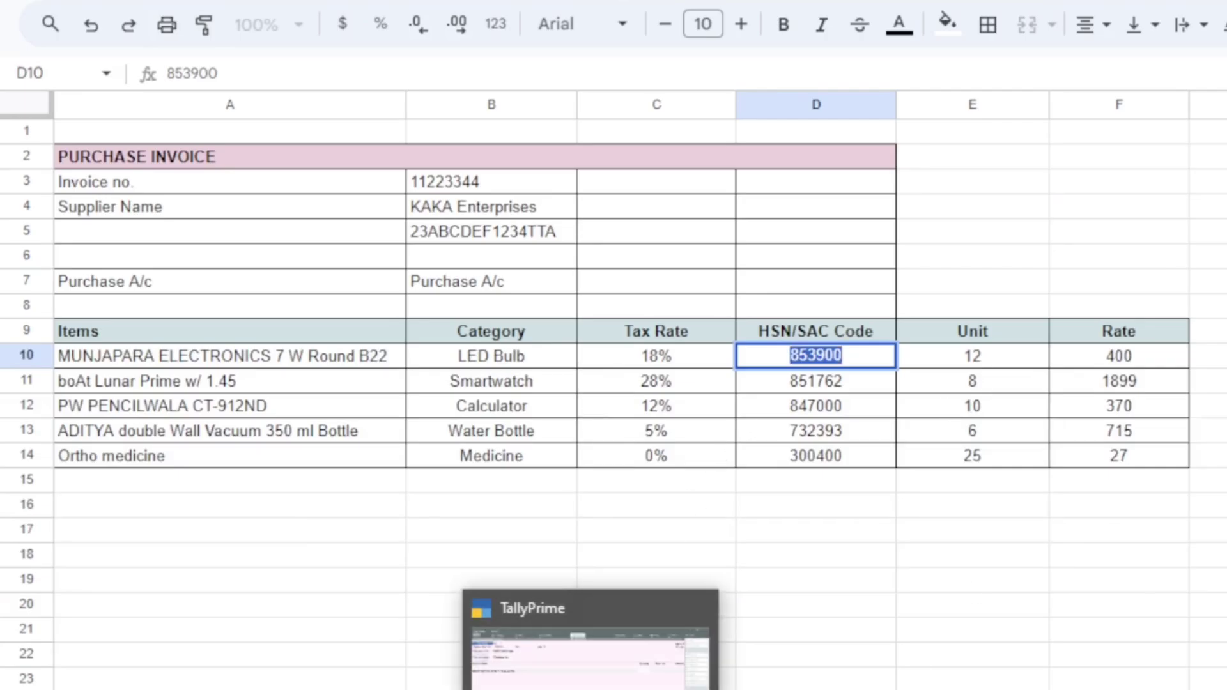
{"action": "left_click", "coordinate": [590, 639]}
{"action": "type", "text": "12"}
{"action": "key", "text": "Return"}
{"action": "type", "text": "400"}
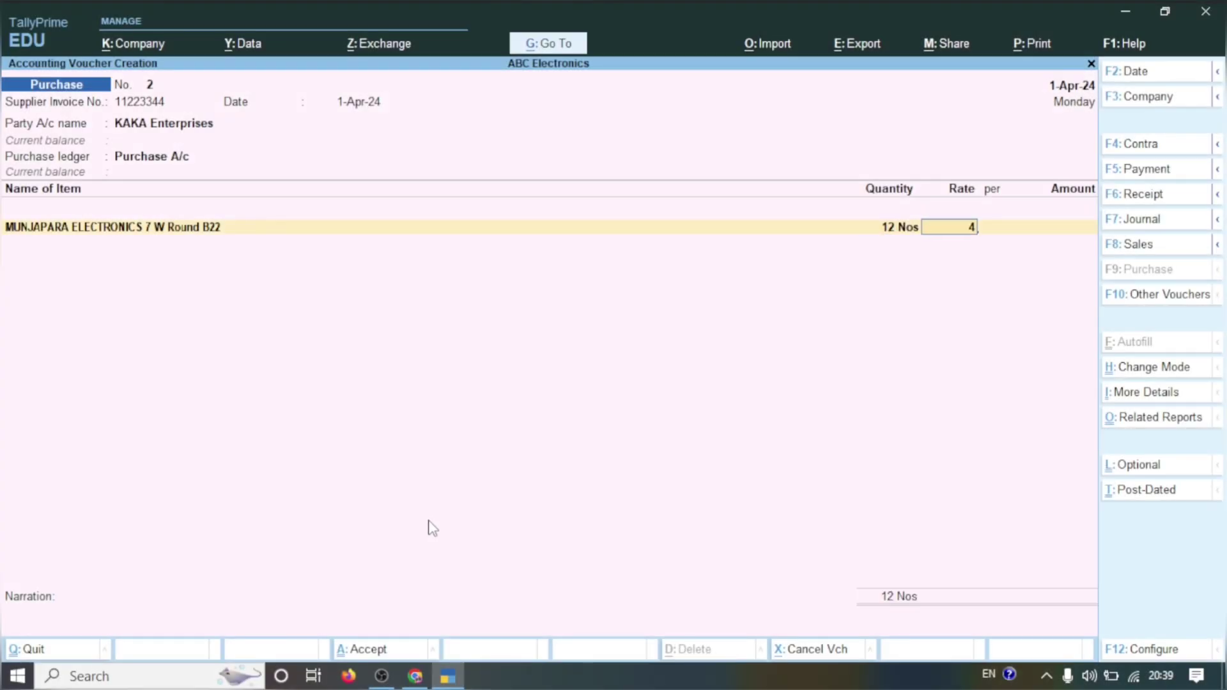
{"action": "key", "text": "Return"}
{"action": "key", "text": "Return"}
{"action": "key", "text": "Return"}
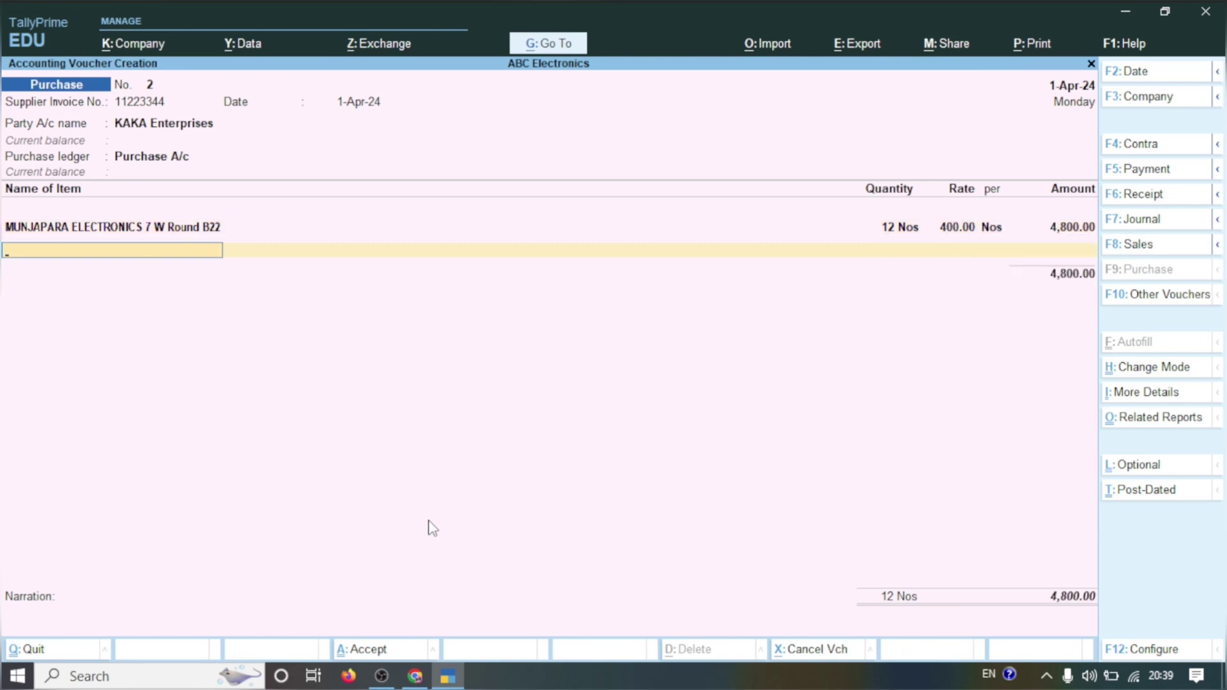
Copy the second item's name from the sheet and start a TallyPrime stock item named boAt Lunar Prime w/ 1.45 under ELECTRONIC
{"action": "left_click", "coordinate": [415, 676]}
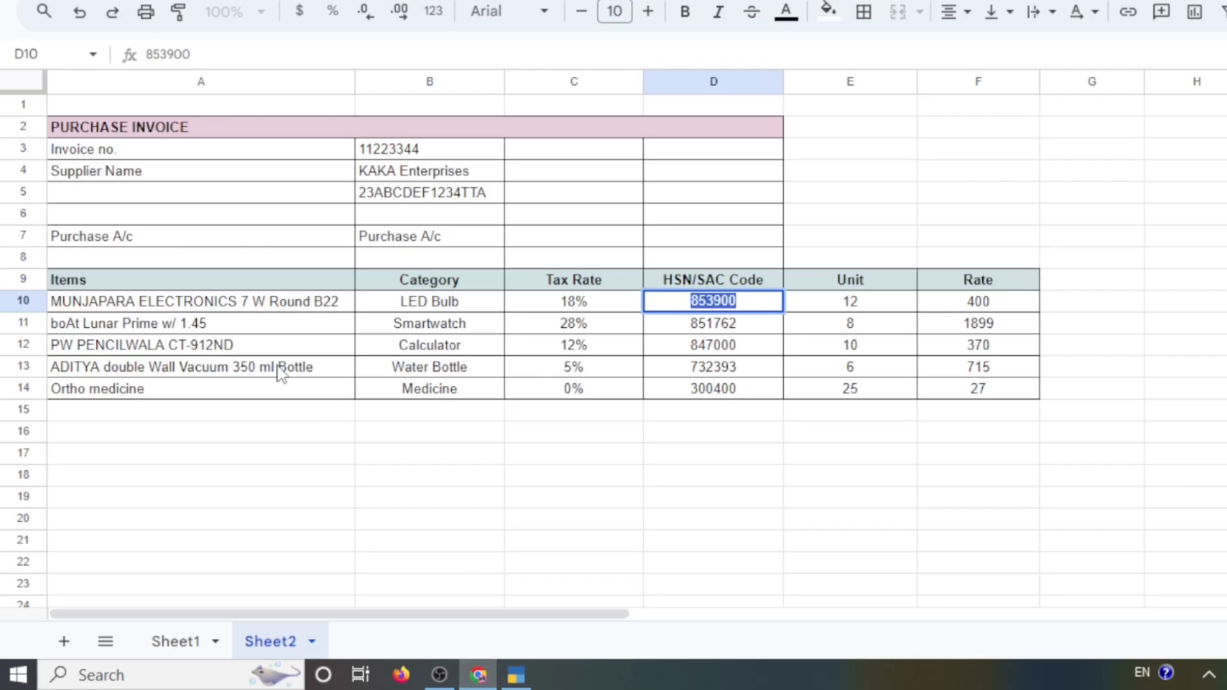
{"action": "left_click", "coordinate": [156, 325]}
{"action": "double_click", "coordinate": [156, 324]}
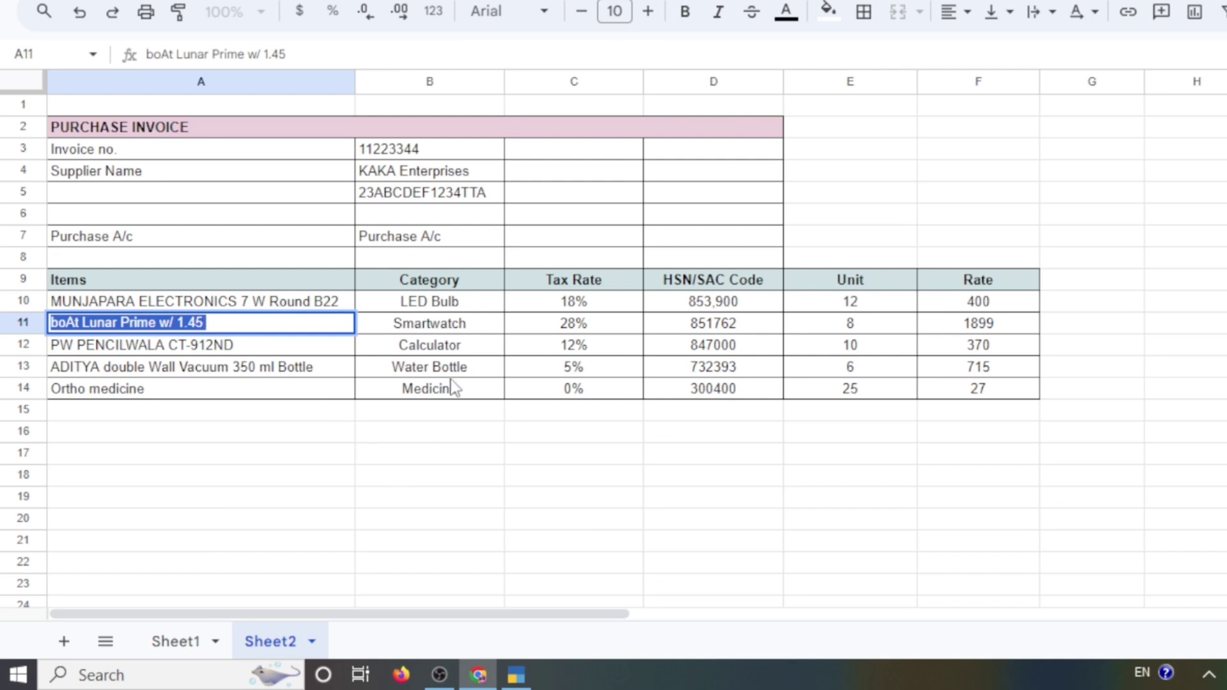
{"action": "left_click", "coordinate": [516, 675]}
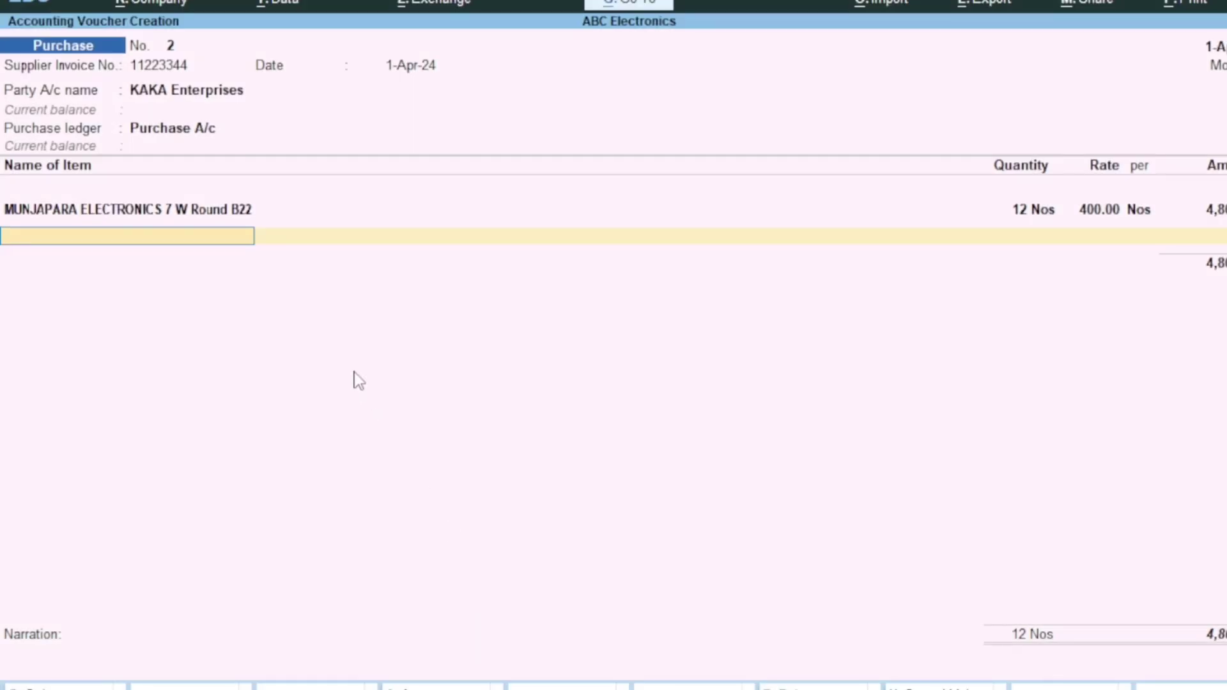
{"action": "key", "text": "alt+c"}
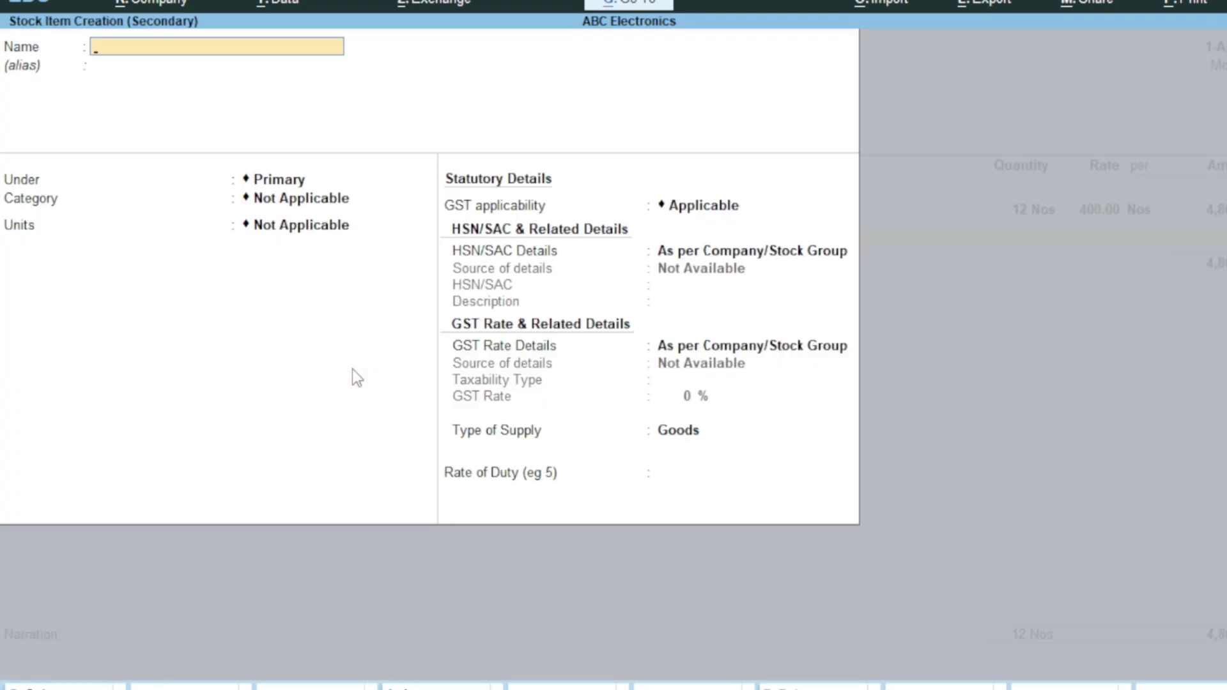
{"action": "key", "text": "ctrl+alt+v"}
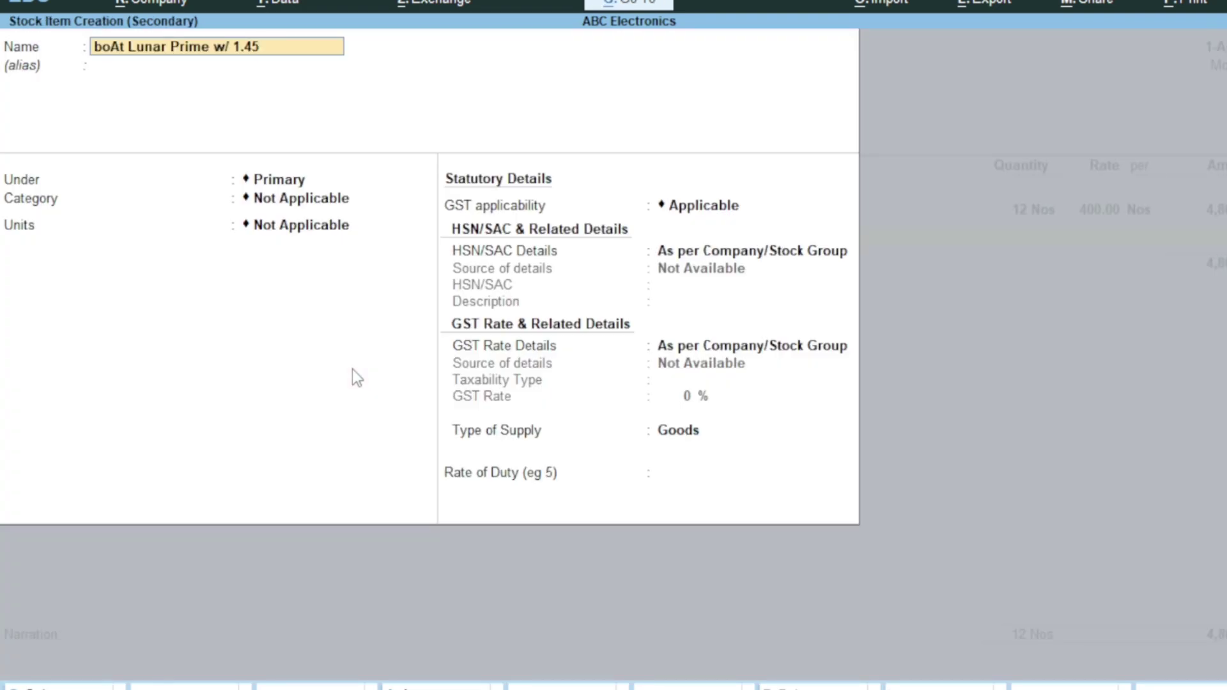
{"action": "key", "text": "Return"}
{"action": "key", "text": "Return"}
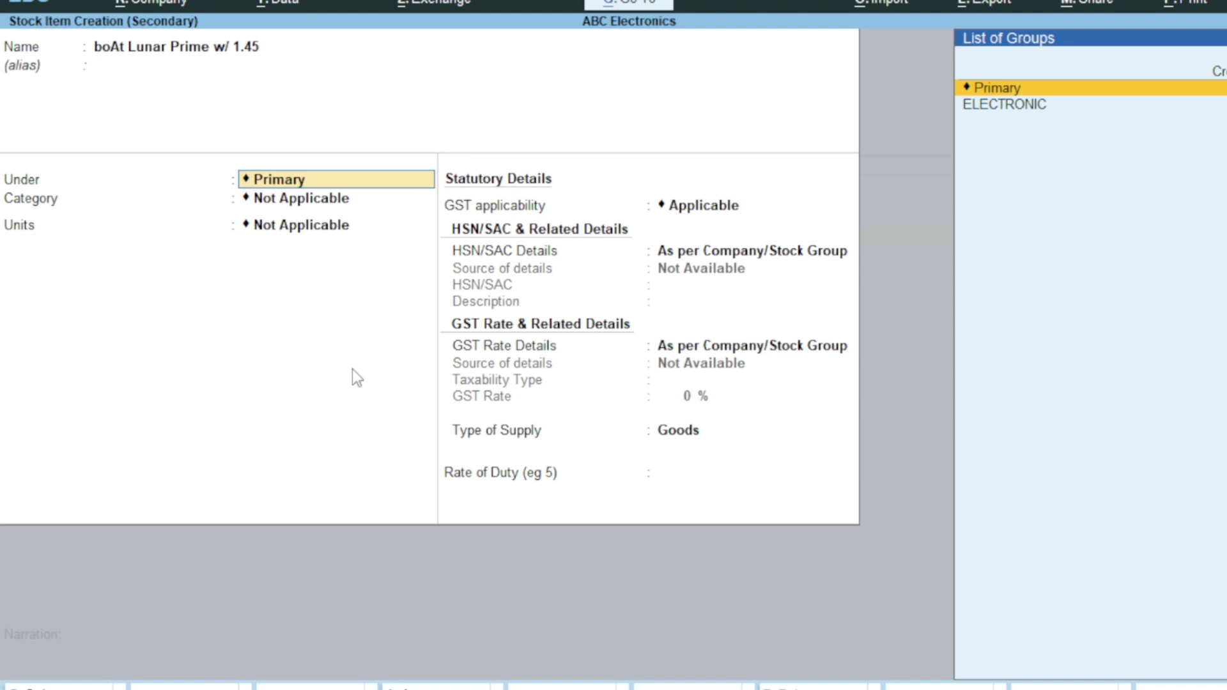
{"action": "left_click", "coordinate": [1008, 107]}
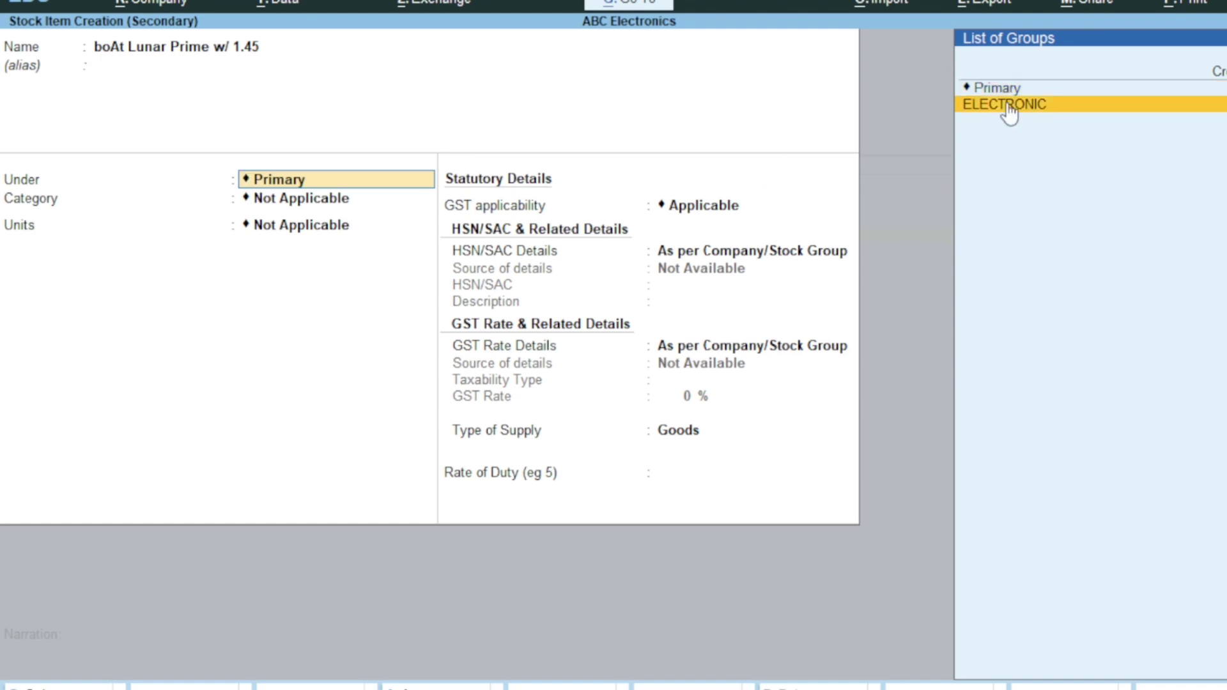
{"action": "left_click", "coordinate": [1008, 108]}
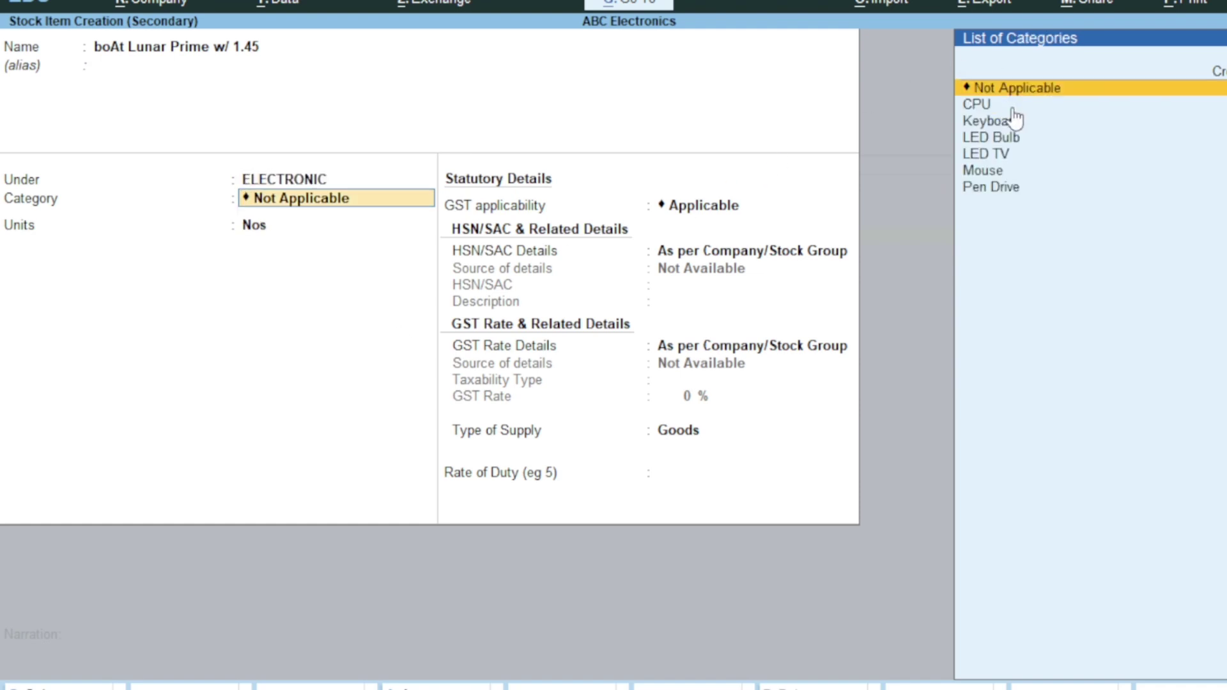
Create the stock category Smartwatch under Primary and assign it to the boAt item
{"action": "key", "text": "Up"}
{"action": "key", "text": "Return"}
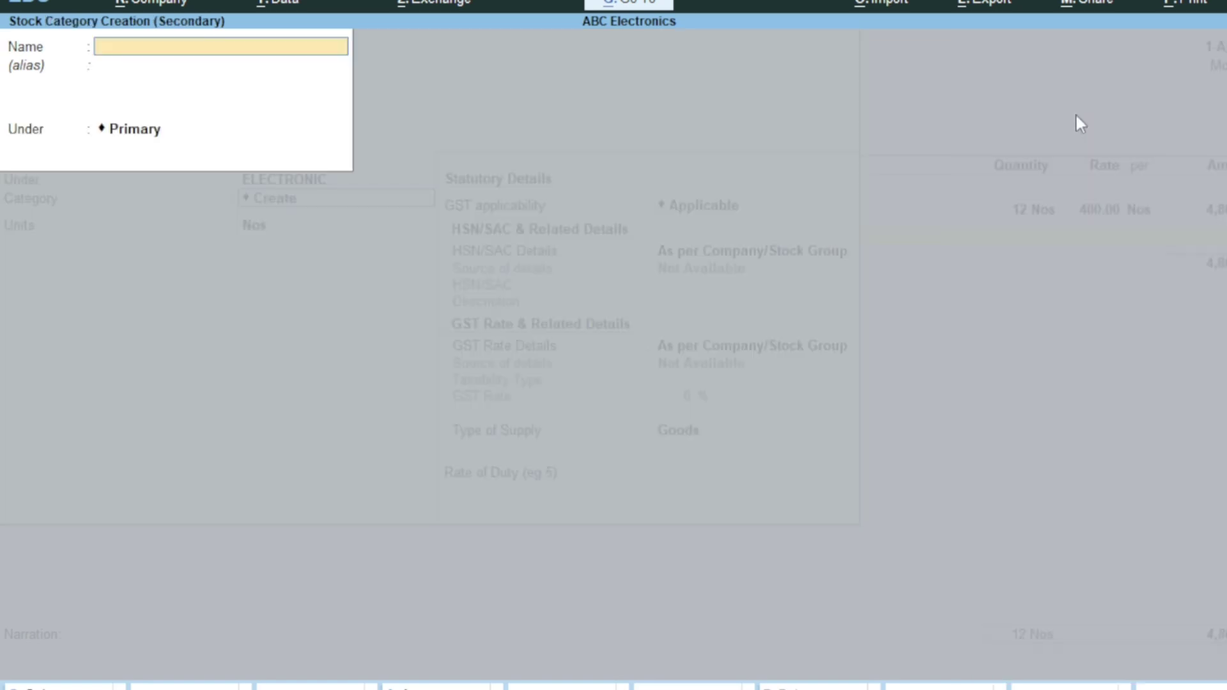
{"action": "type", "text": "S"}
{"action": "key", "text": "BackSpace"}
{"action": "type", "text": "Smartwatch"}
{"action": "key", "text": "Return"}
{"action": "key", "text": "Return"}
{"action": "key", "text": "Return"}
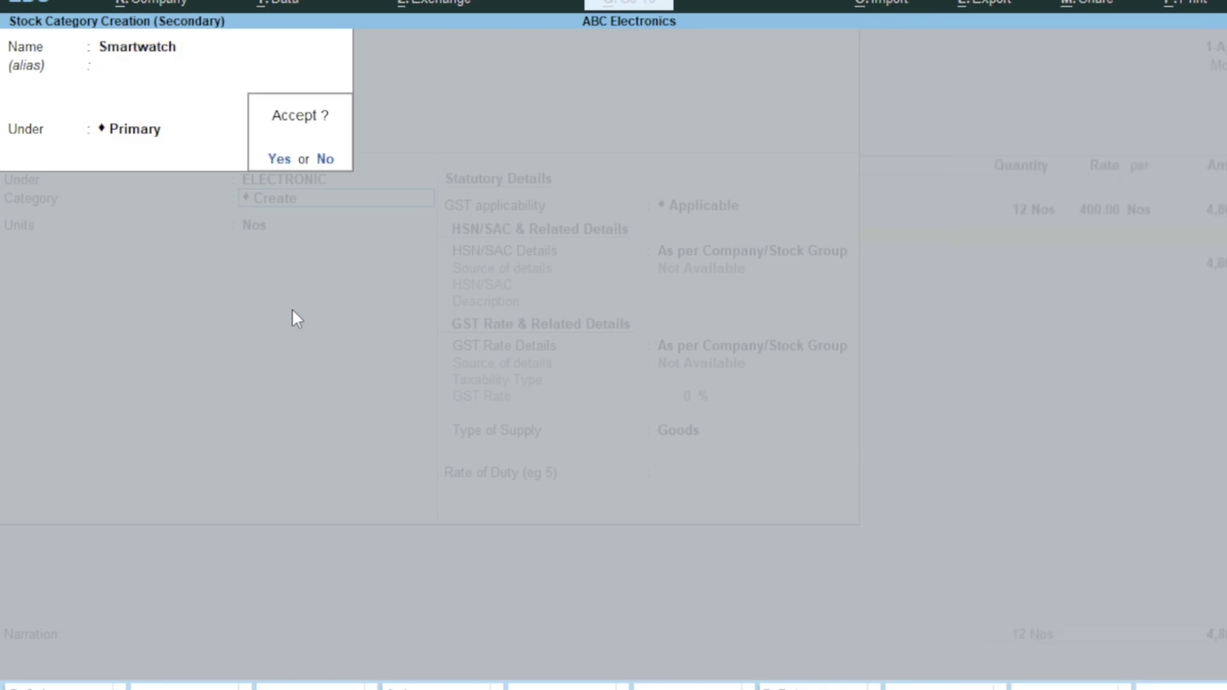
{"action": "key", "text": "Return"}
Save the Smartwatch category and keep the boAt item's unit as Nos and its GST applicability as Applicable
{"action": "key", "text": "Return"}
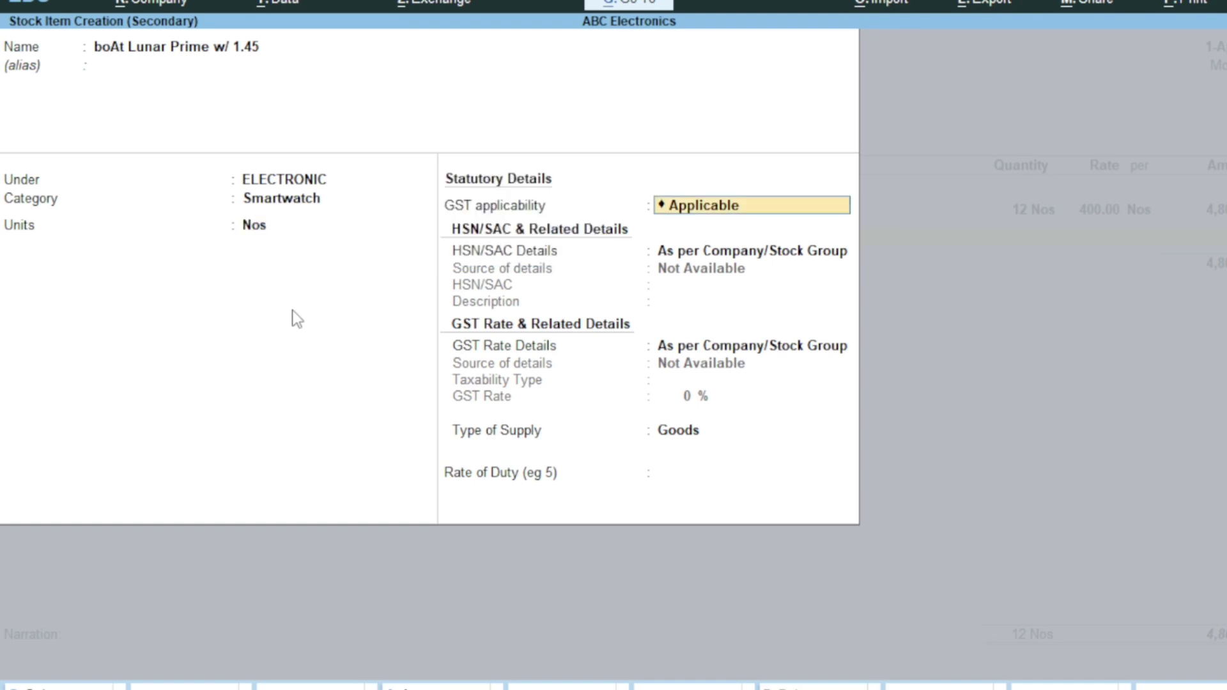
{"action": "key", "text": "Return"}
{"action": "left_click", "coordinate": [271, 232]}
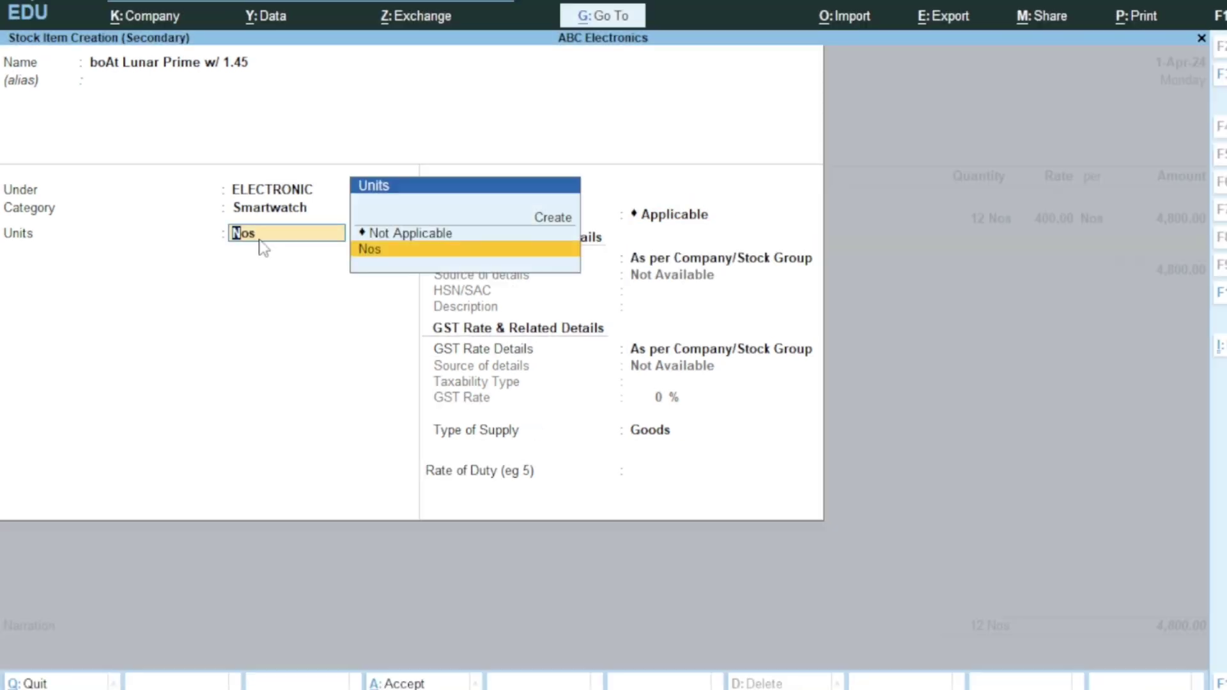
{"action": "key", "text": "Return"}
{"action": "key", "text": "Return"}
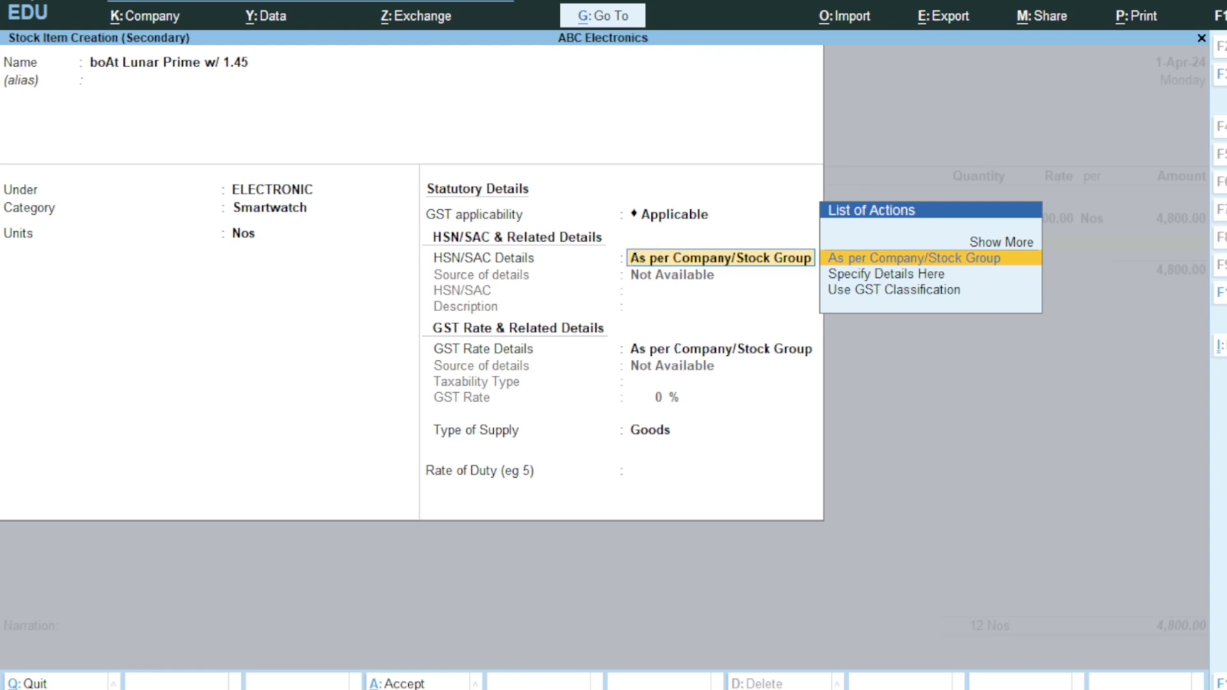
Copy HSN code 851762 from the Google Sheets invoice and specify it directly for the boAt item in TallyPrime, with description Smartwatch
{"action": "key", "text": "alt+Tab"}
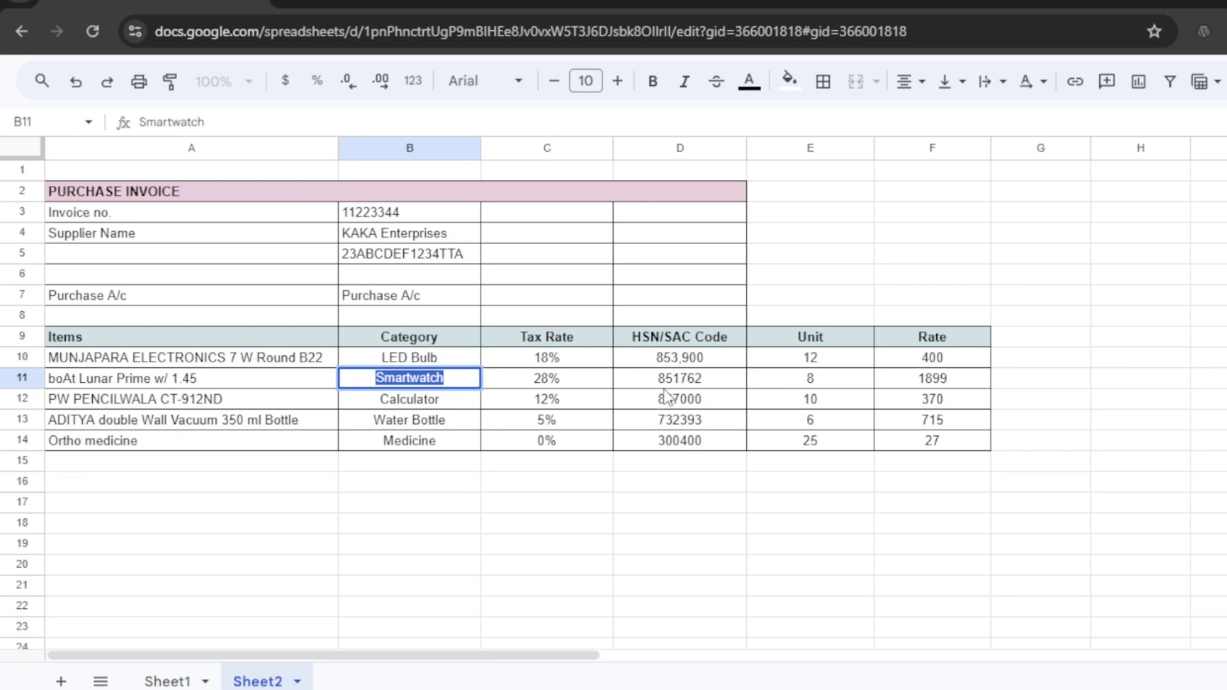
{"action": "double_click", "coordinate": [684, 377]}
{"action": "key", "text": "ctrl+c"}
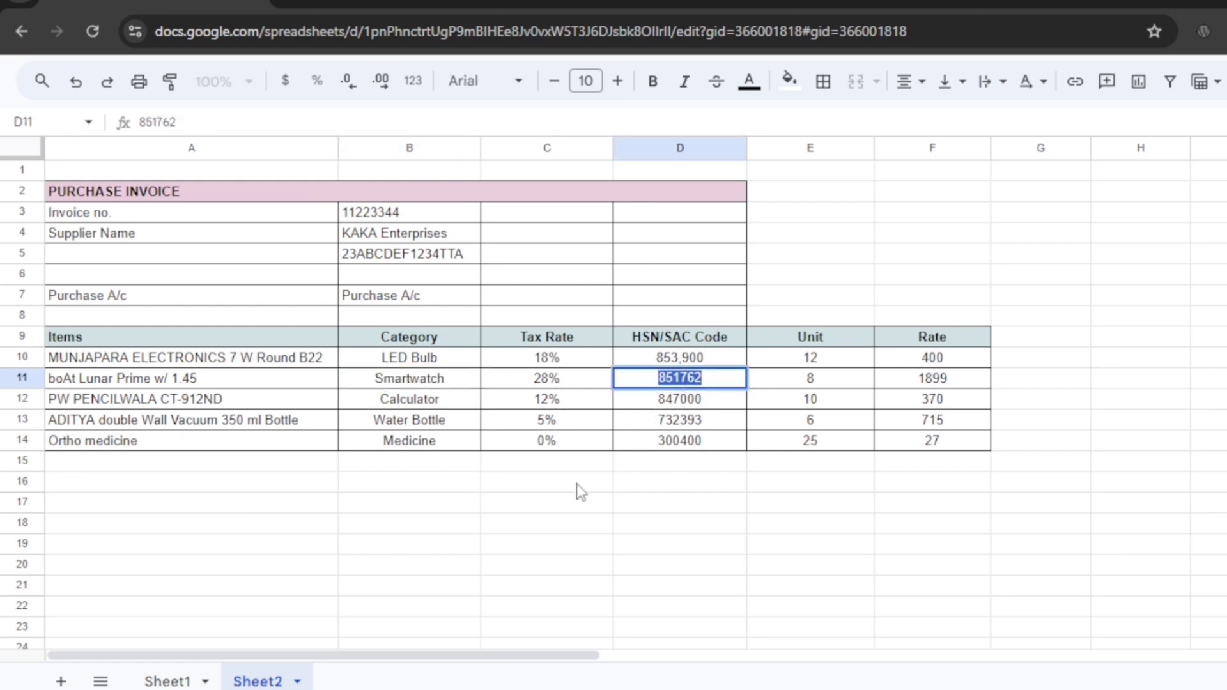
{"action": "key", "text": "alt+Tab"}
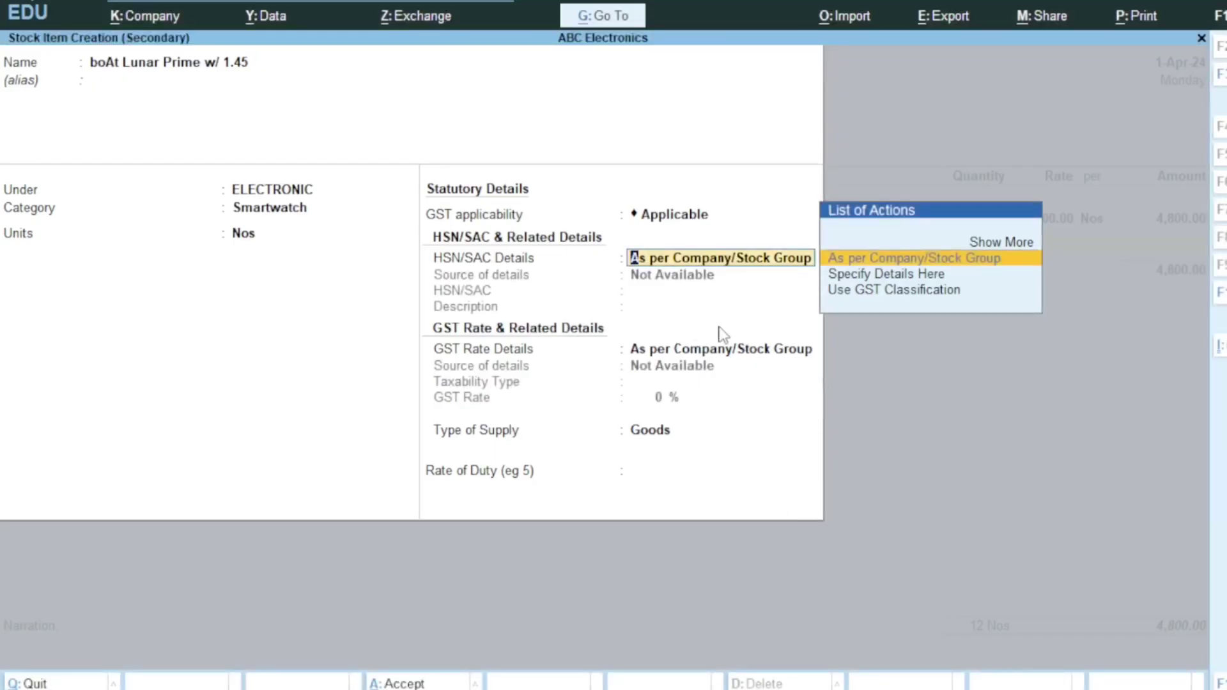
{"action": "left_click", "coordinate": [858, 281]}
{"action": "key", "text": "ctrl+v"}
{"action": "key", "text": "Return"}
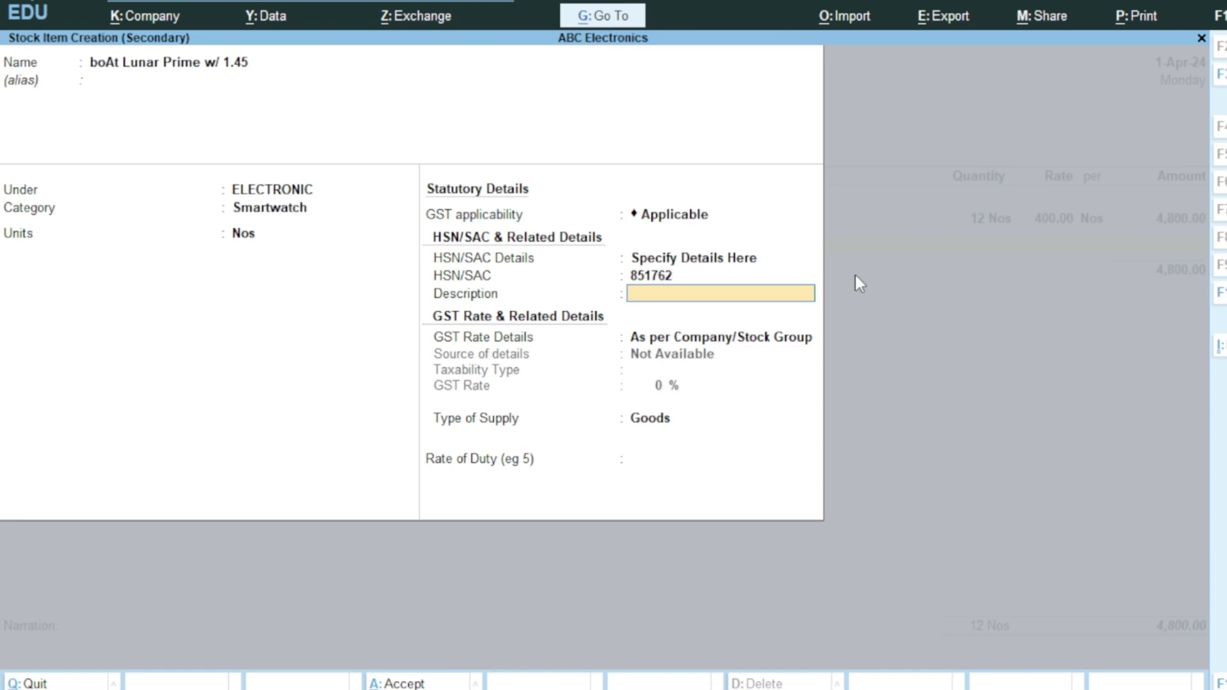
{"action": "type", "text": "Smartwatch"}
{"action": "key", "text": "Return"}
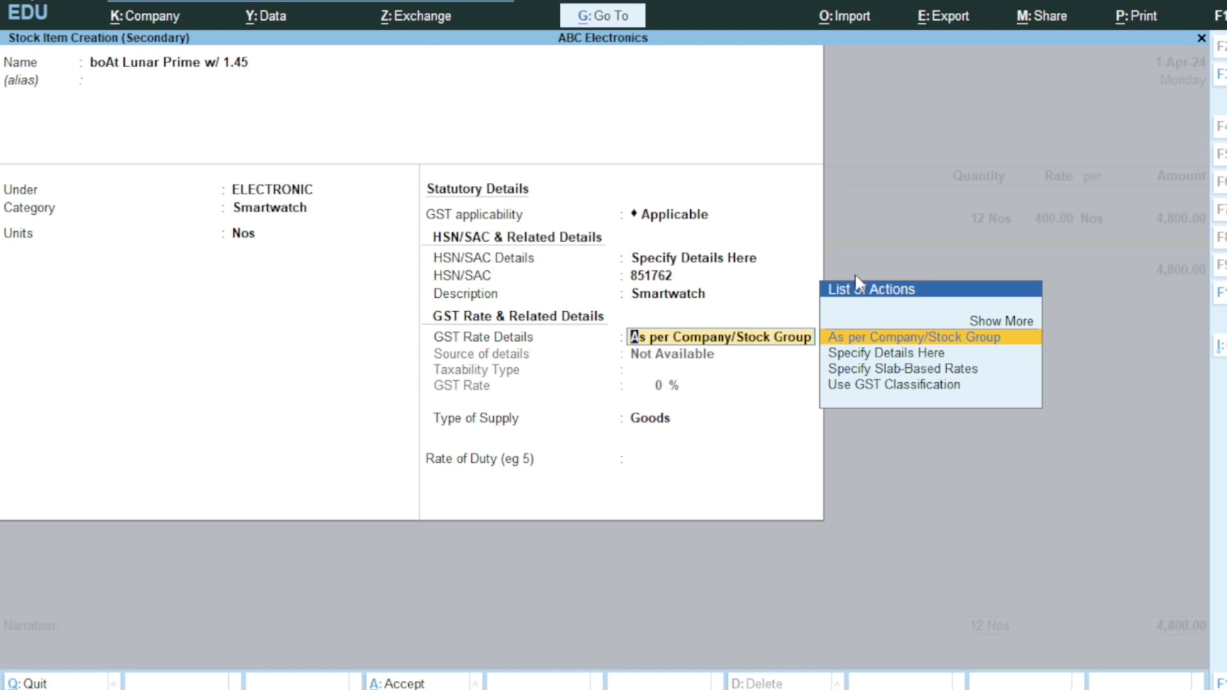
Specify the boAt item's GST rate directly as Taxable at 28% with supply type Goods, and save the stock item
{"action": "left_click", "coordinate": [882, 354]}
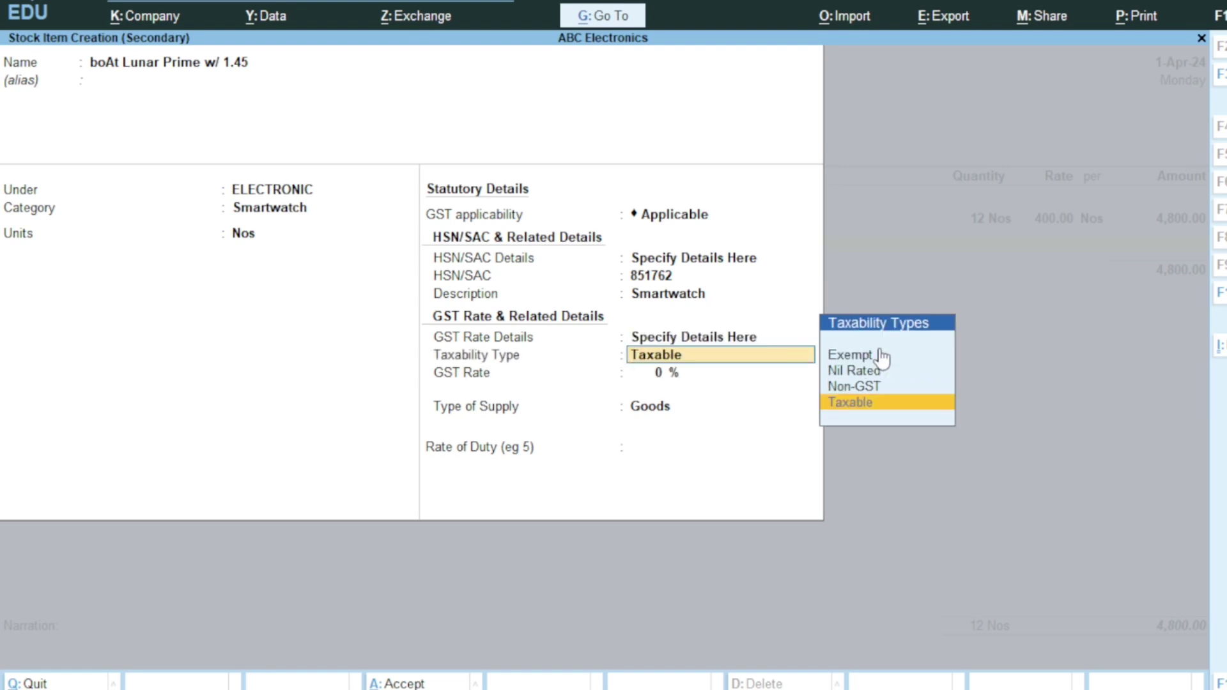
{"action": "key", "text": "Return"}
{"action": "type", "text": "28"}
{"action": "key", "text": "Return"}
{"action": "key", "text": "Return"}
{"action": "type", "text": "0"}
{"action": "key", "text": "Return"}
{"action": "key", "text": "Return"}
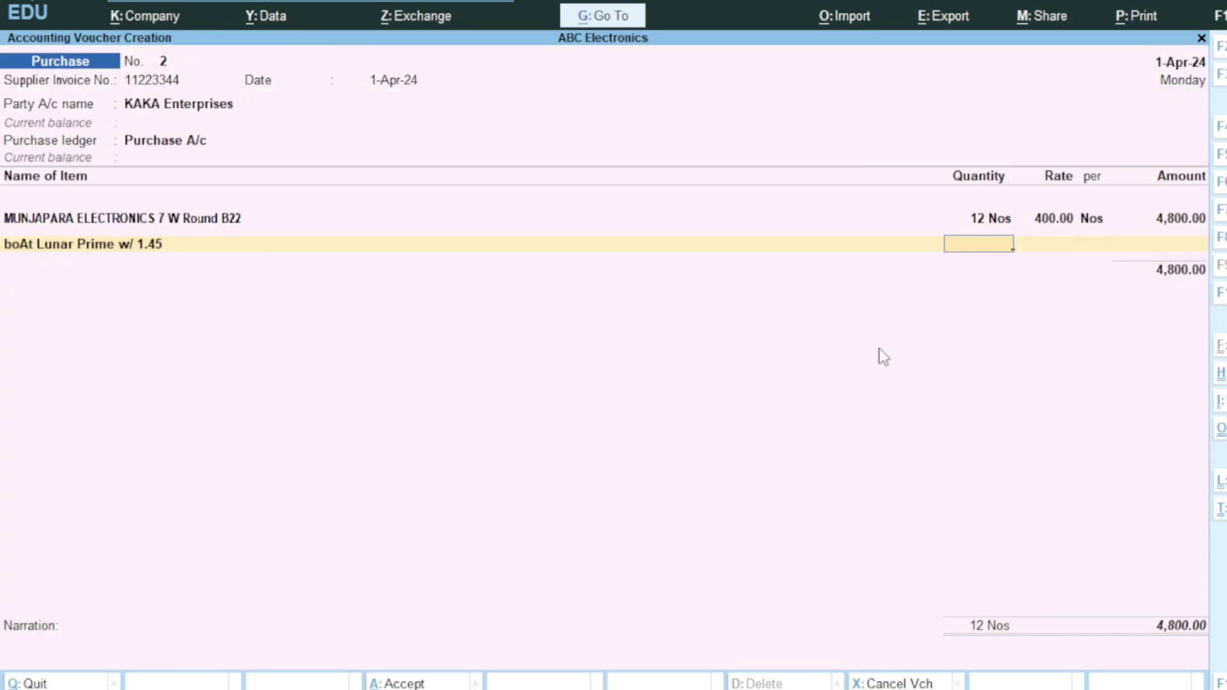
Check the Google Sheets invoice and enter quantity 8 and rate 1899 for the boAt line in the TallyPrime voucher
{"action": "key", "text": "alt+Tab"}
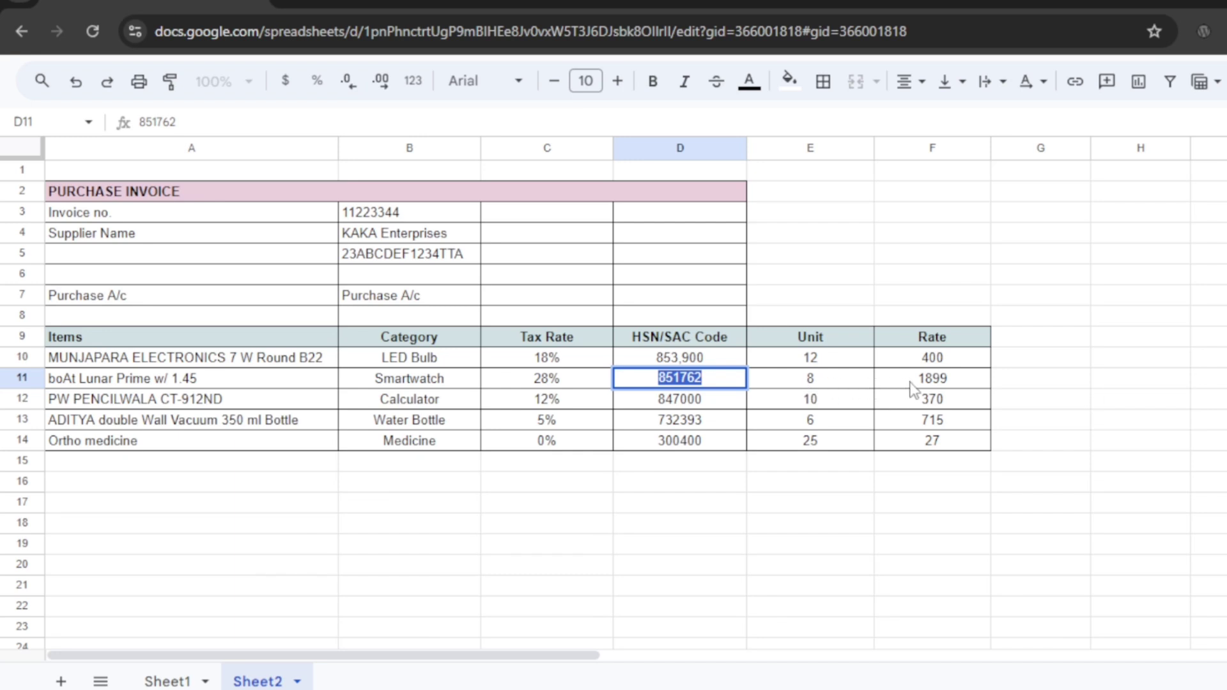
{"action": "key", "text": "alt+Tab"}
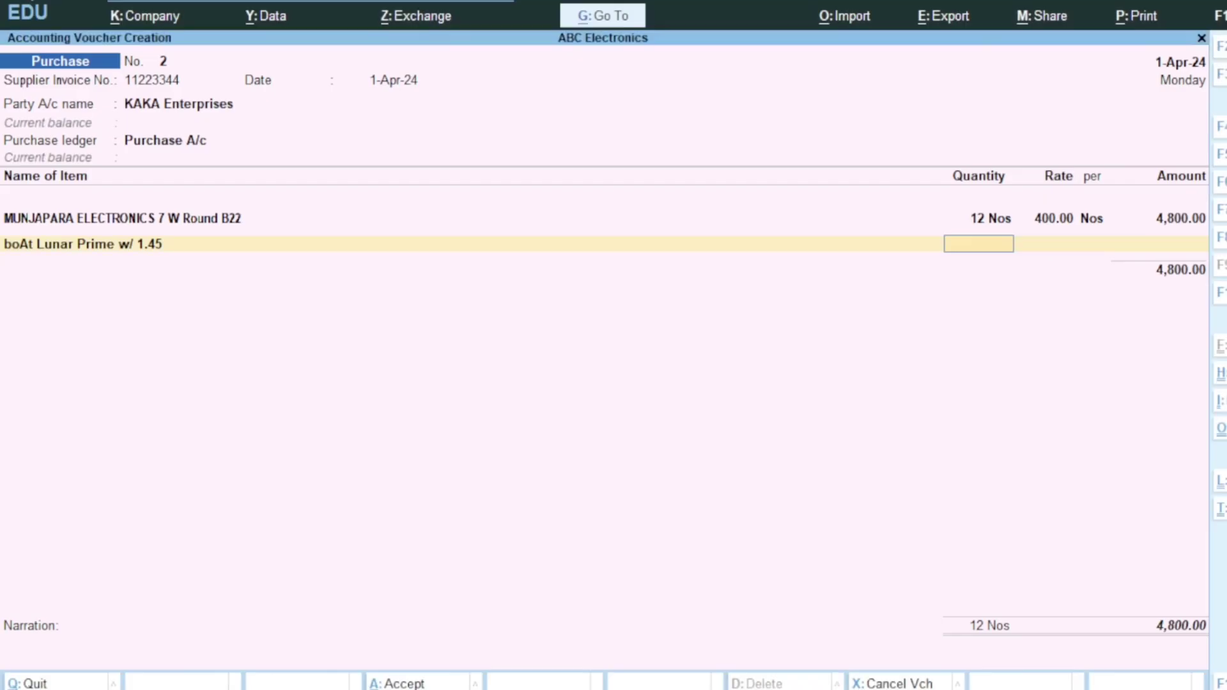
{"action": "type", "text": "8"}
{"action": "key", "text": "Return"}
{"action": "type", "text": "1"}
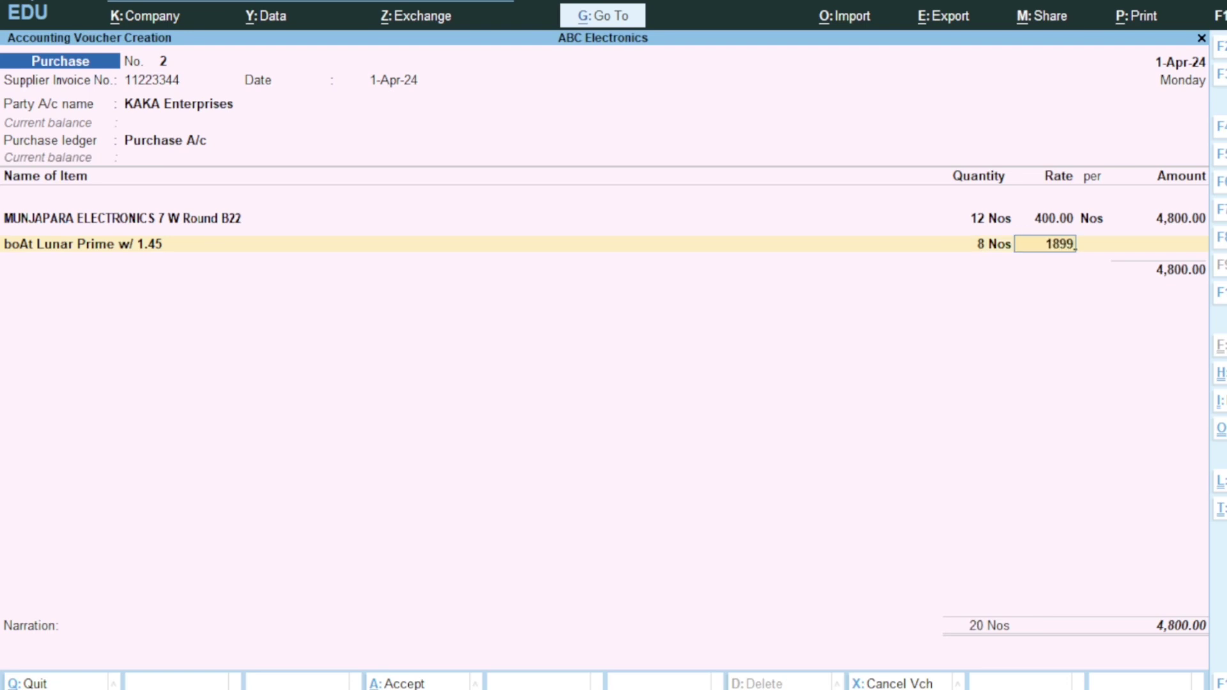
{"action": "key", "text": "Return"}
{"action": "key", "text": "Return"}
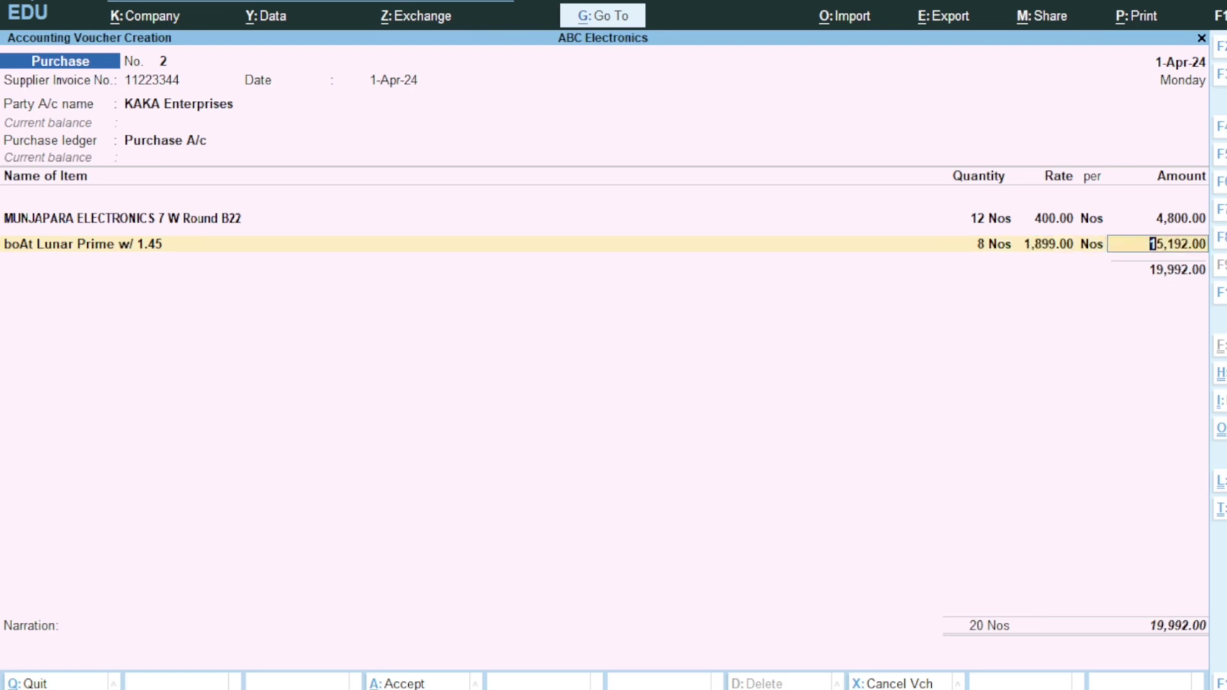
{"action": "key", "text": "Return"}
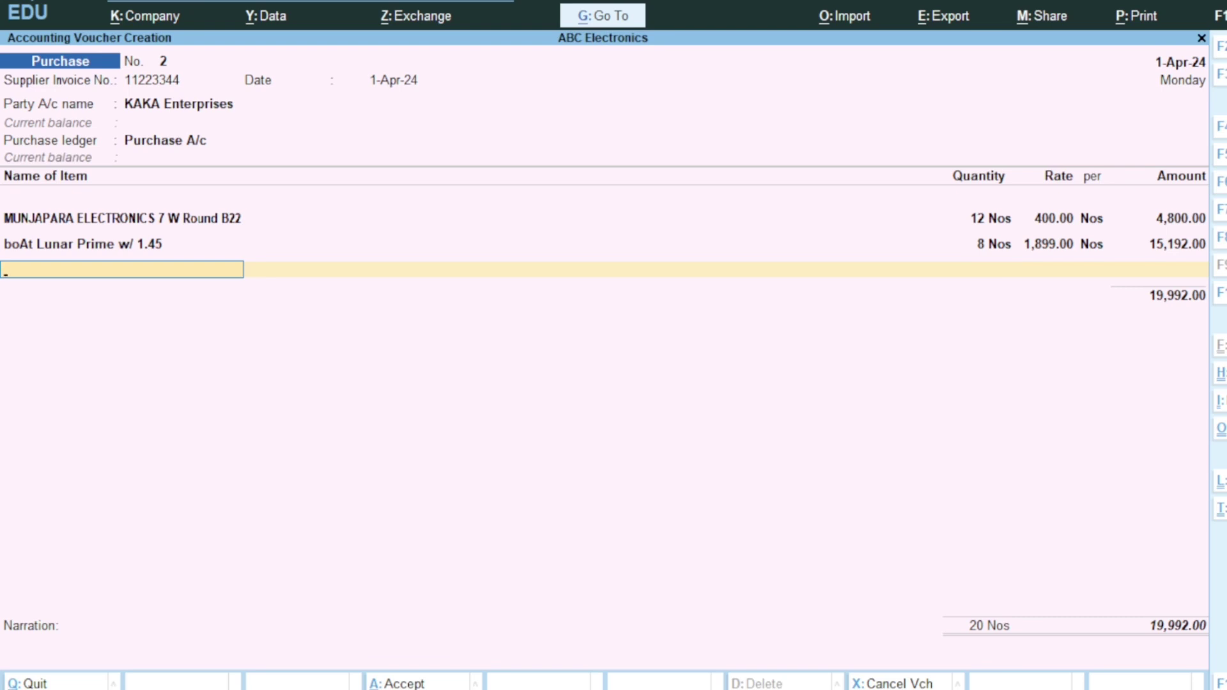
Copy the third item's name from the Google Sheets invoice and start a TallyPrime stock item named PW PENCILWALA CT-912ND under ELECTRONIC
{"action": "key", "text": "alt+Tab"}
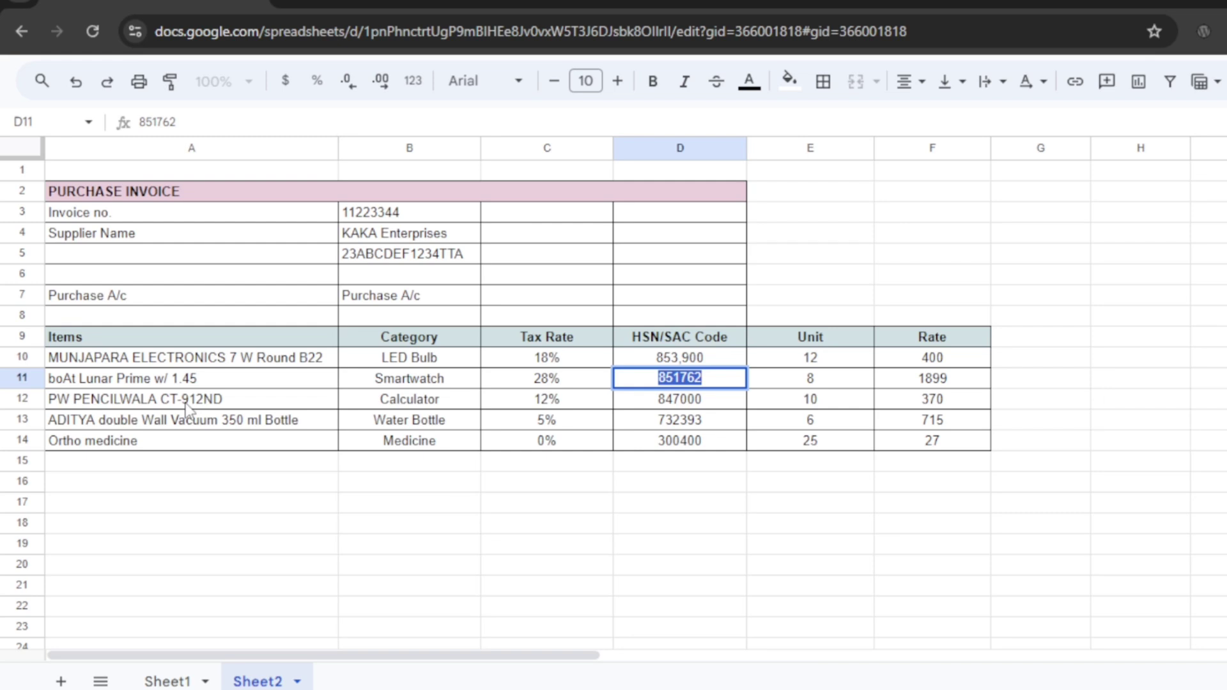
{"action": "double_click", "coordinate": [170, 398]}
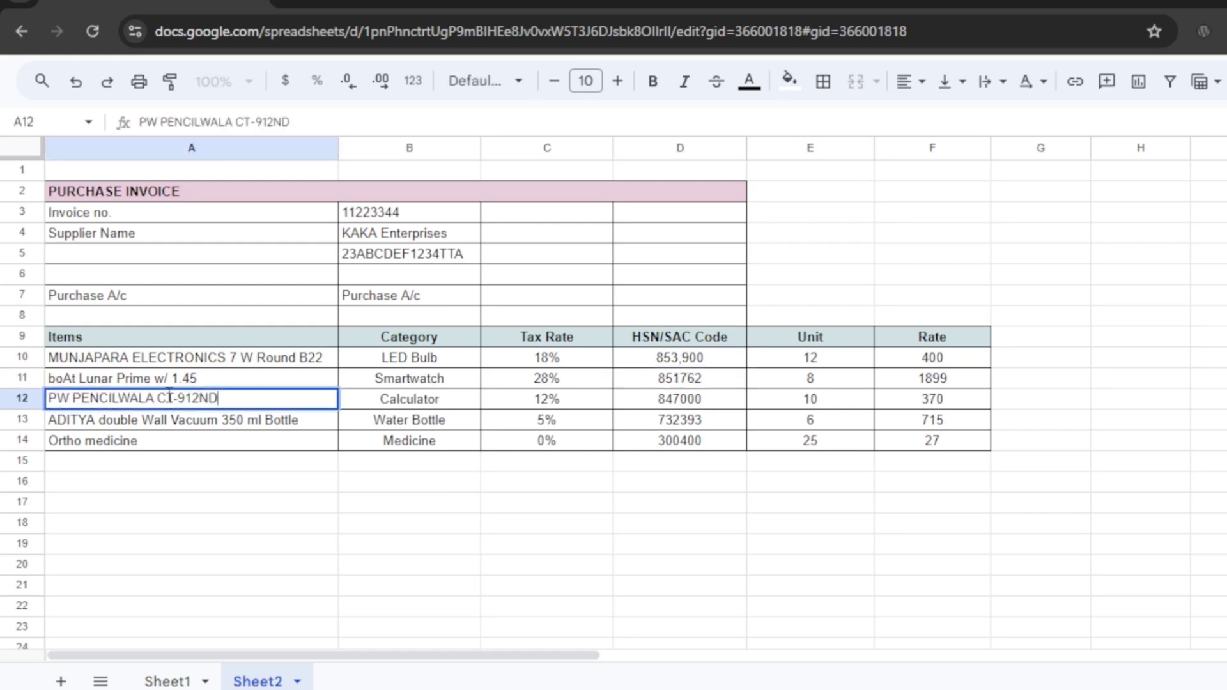
{"action": "triple_click", "coordinate": [178, 398]}
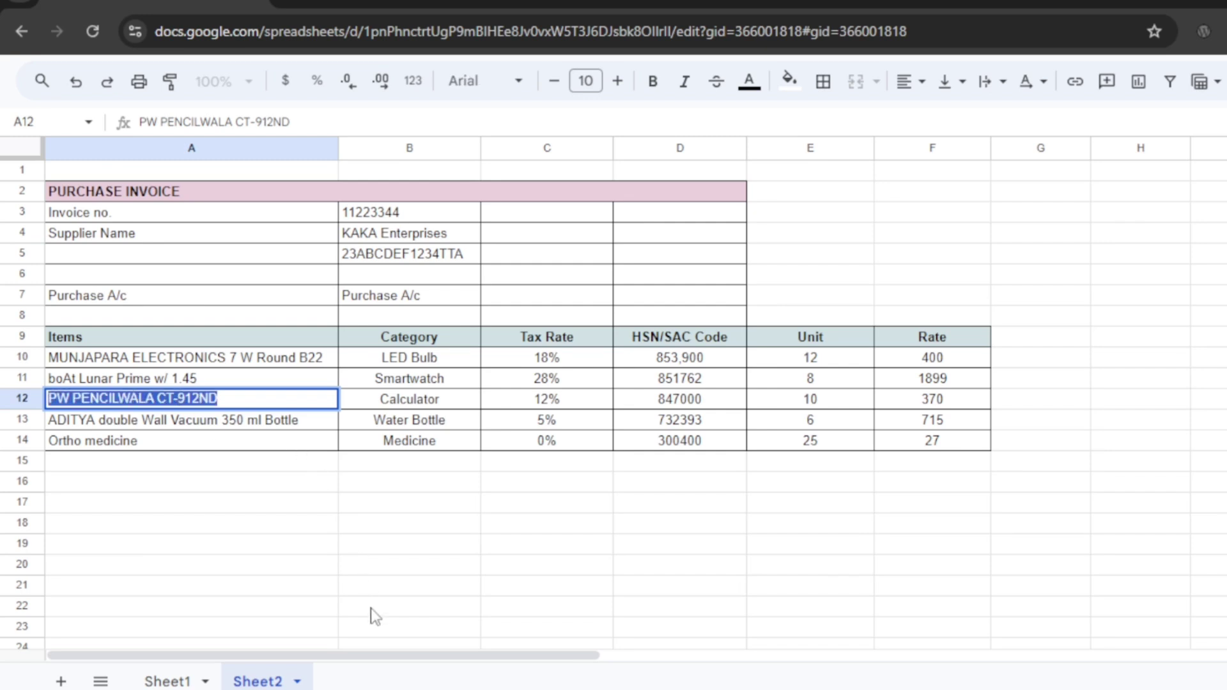
{"action": "key", "text": "alt+Tab"}
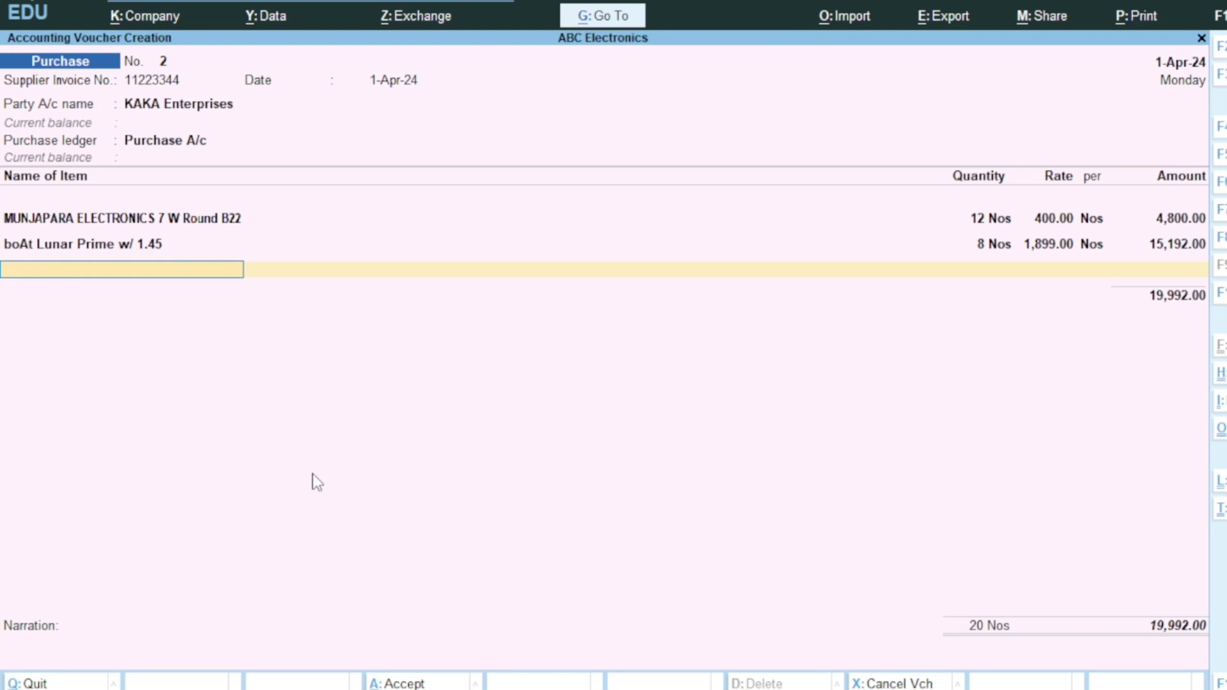
{"action": "key", "text": "alt+c"}
{"action": "key", "text": "ctrl+alt+v"}
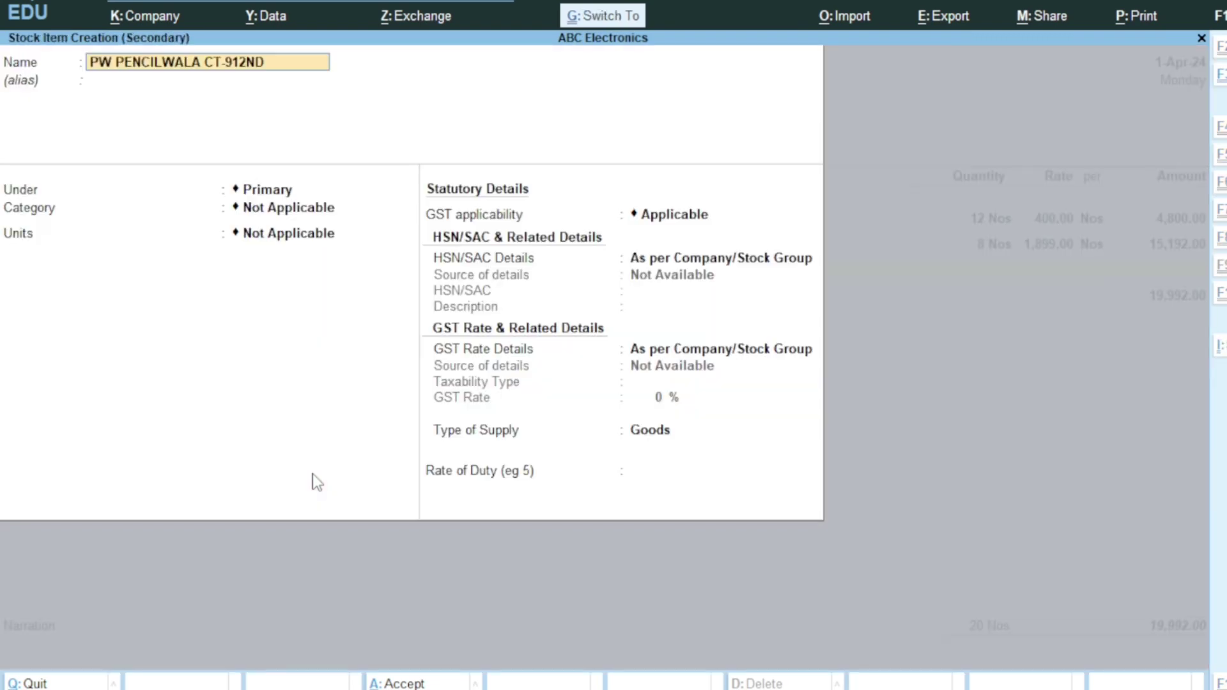
{"action": "key", "text": "Return"}
{"action": "key", "text": "Return"}
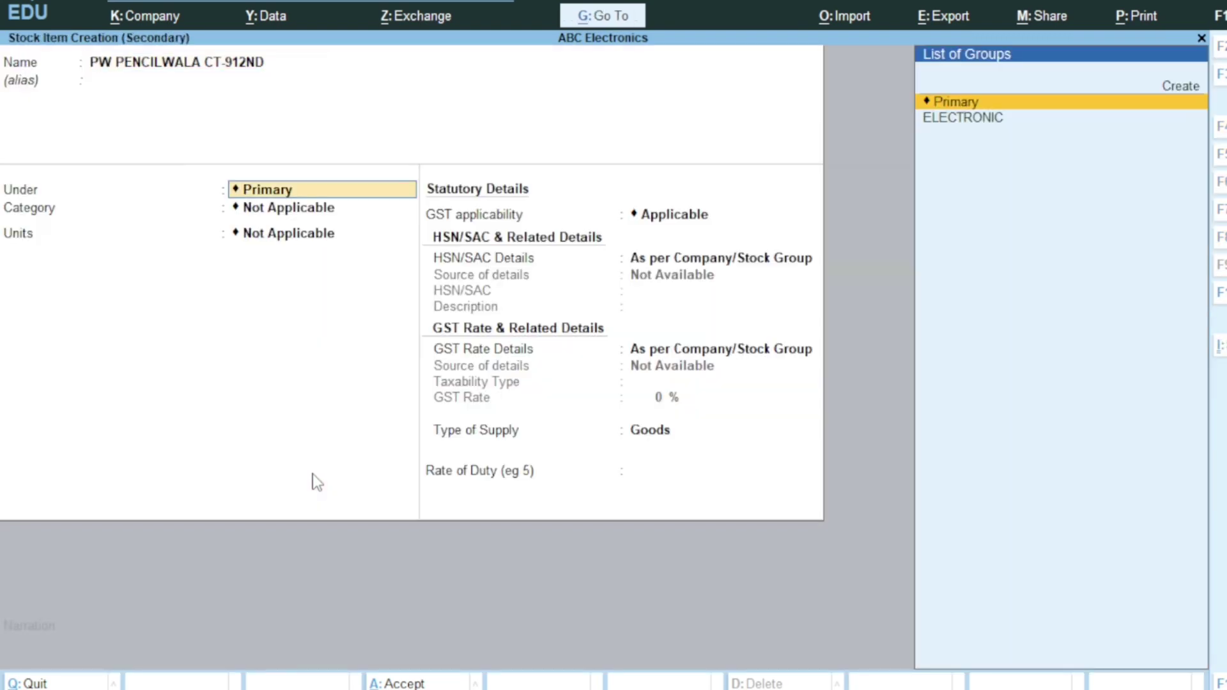
{"action": "left_click", "coordinate": [968, 121]}
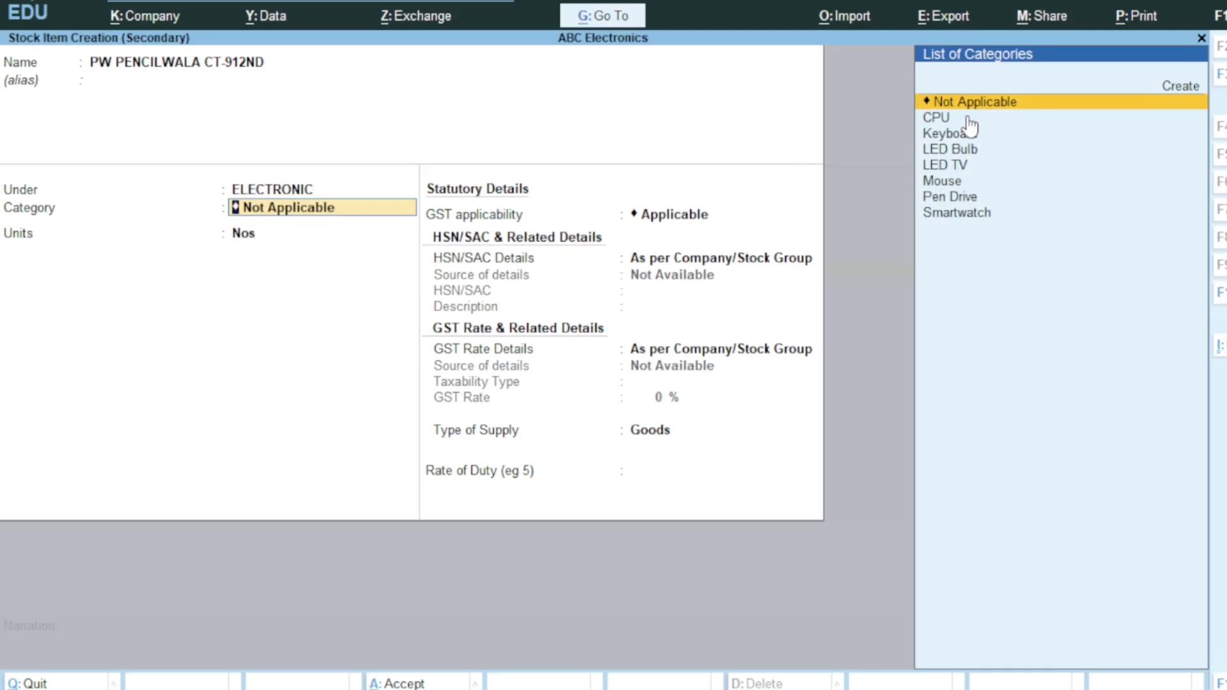
Copy Calculator from the Google Sheets invoice, create it in TallyPrime as a stock category under Primary, and assign it to the PW PENCILWALA item
{"action": "key", "text": "Up"}
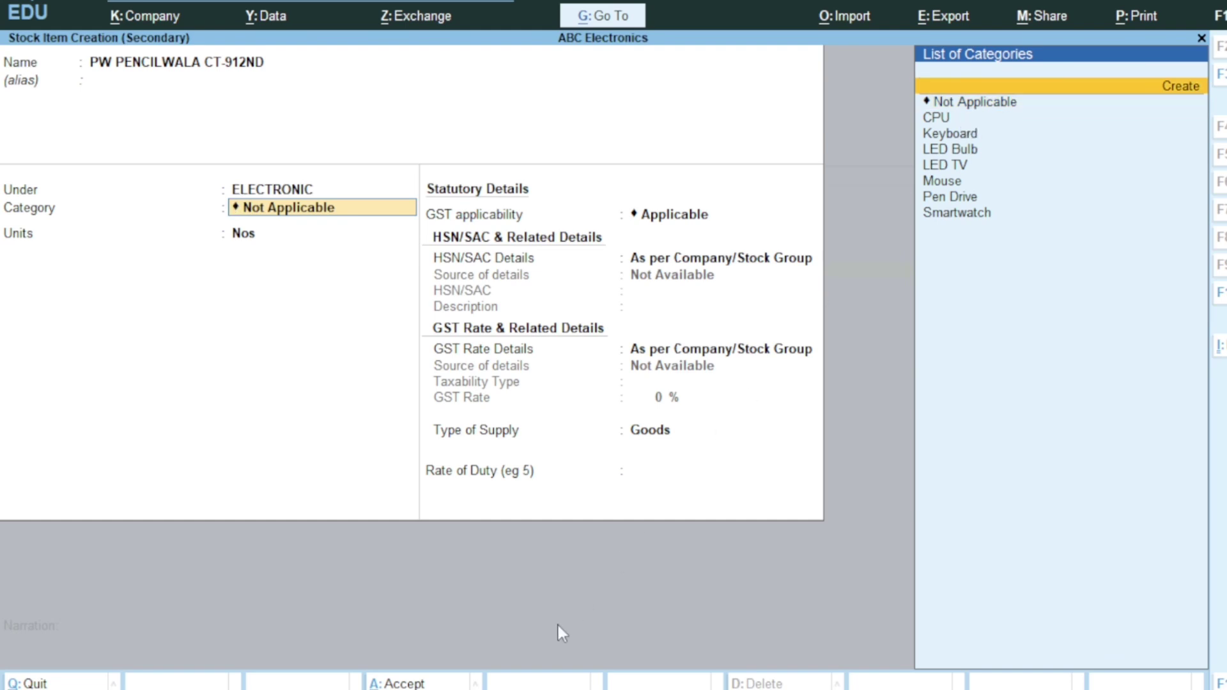
{"action": "key", "text": "alt+Tab"}
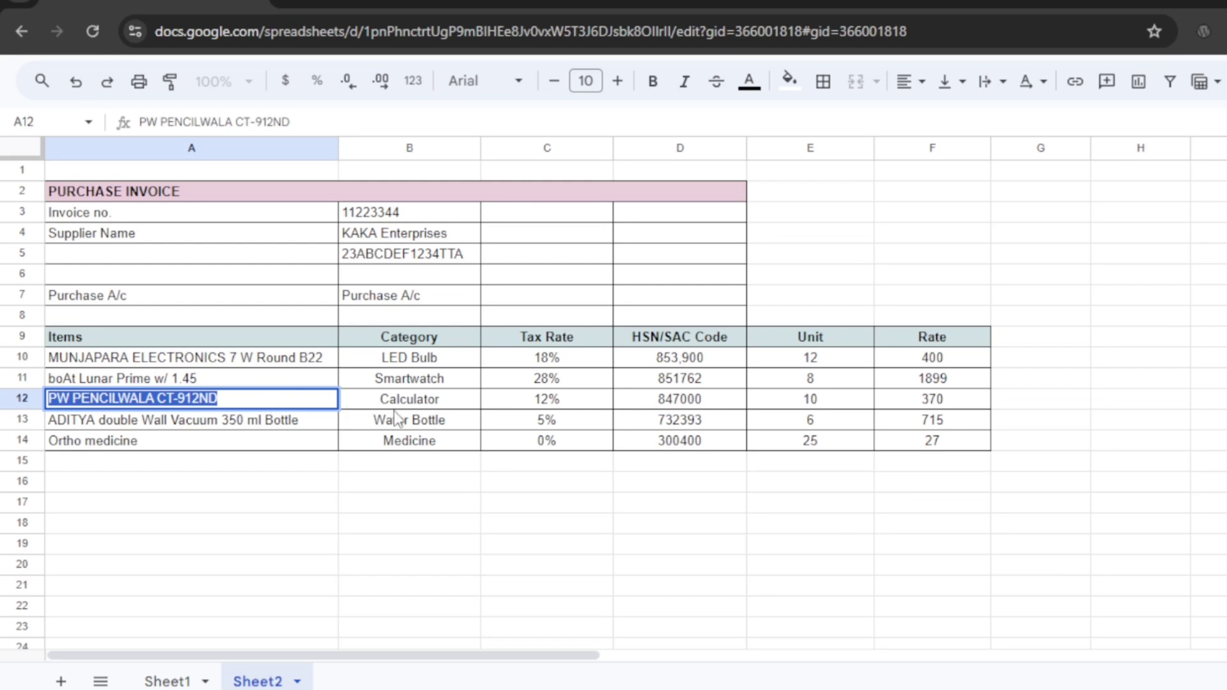
{"action": "left_click", "coordinate": [409, 398]}
{"action": "double_click", "coordinate": [409, 398]}
{"action": "key", "text": "ctrl+c"}
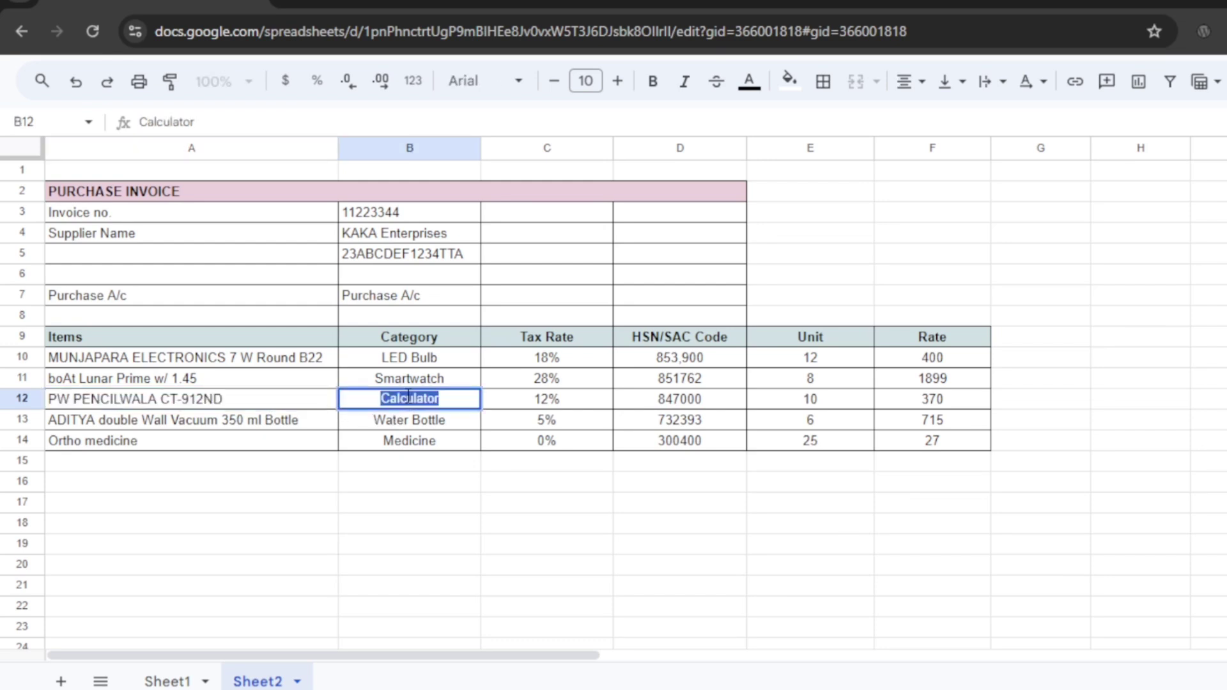
{"action": "key", "text": "alt+Tab"}
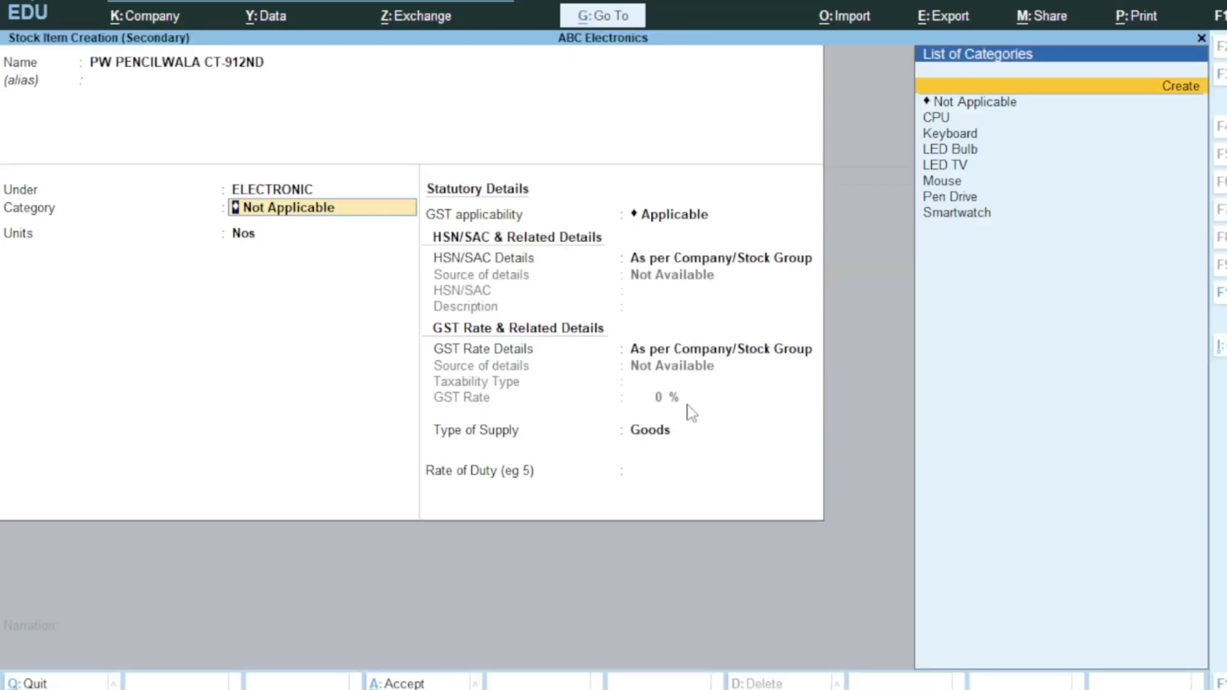
{"action": "key", "text": "Up"}
{"action": "key", "text": "Return"}
{"action": "key", "text": "ctrl+v"}
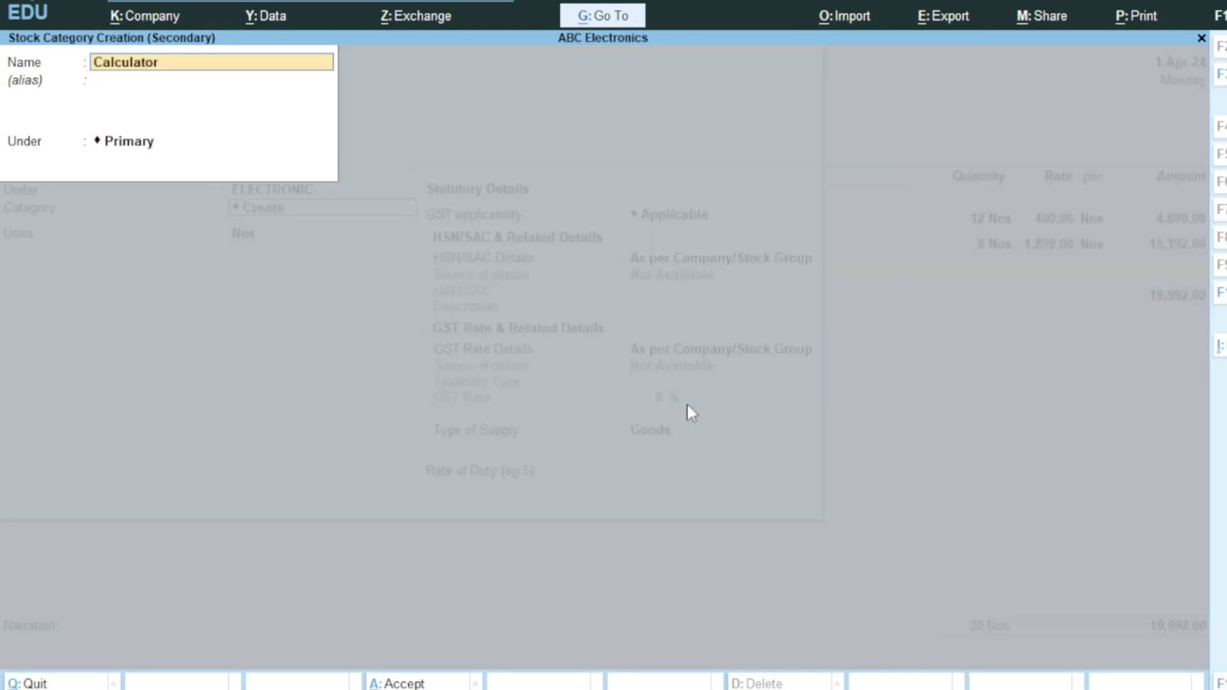
{"action": "key", "text": "Return"}
{"action": "key", "text": "Return"}
{"action": "key", "text": "Return"}
{"action": "key", "text": "Return"}
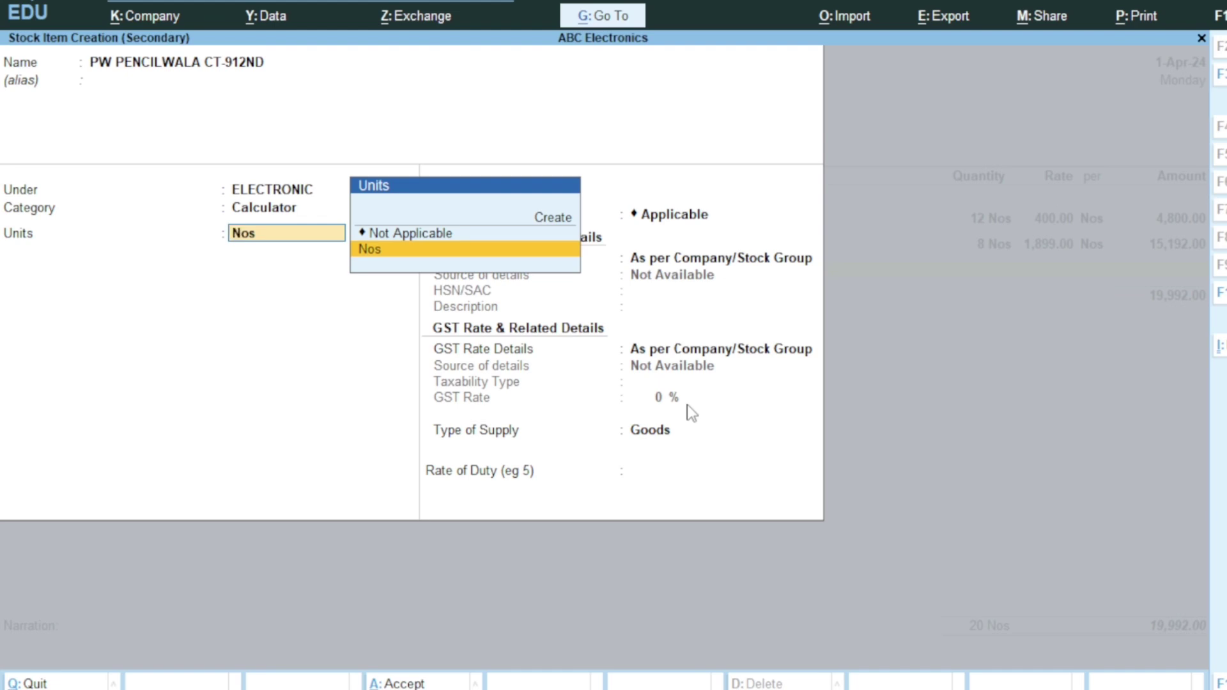
Keep unit Nos and GST Applicable, and directly specify HSN code 847000 copied from the Google Sheets invoice for the TallyPrime item
{"action": "key", "text": "Return"}
{"action": "key", "text": "Return"}
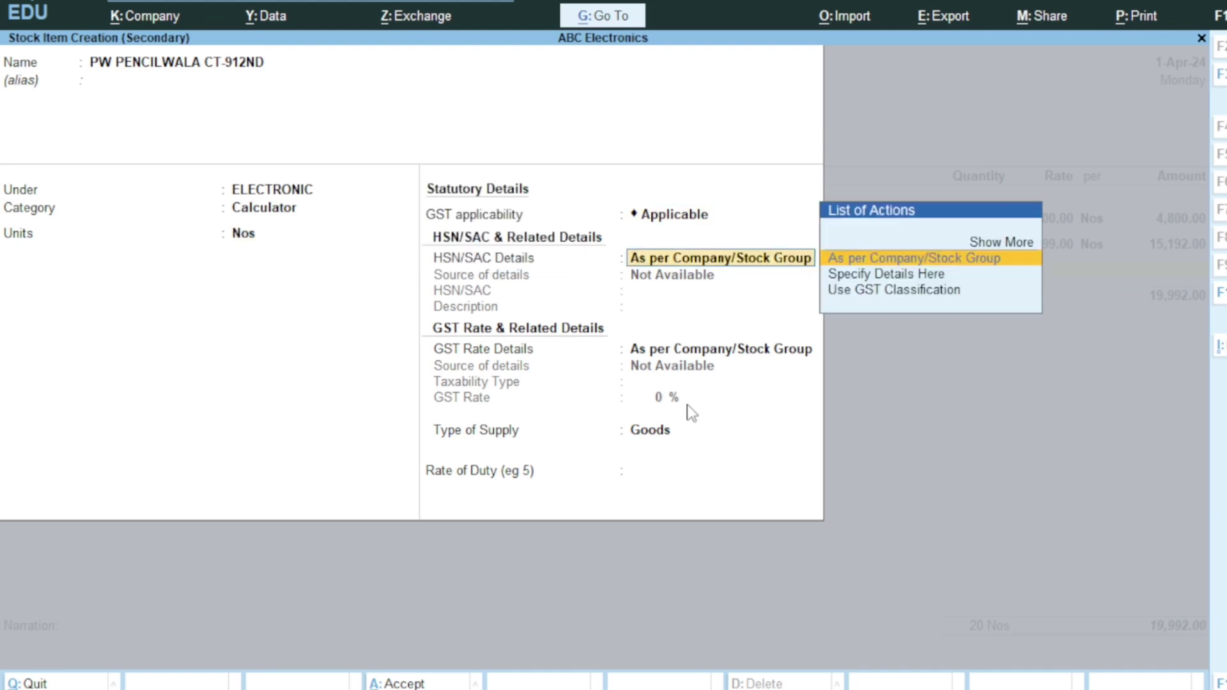
{"action": "left_click", "coordinate": [918, 275]}
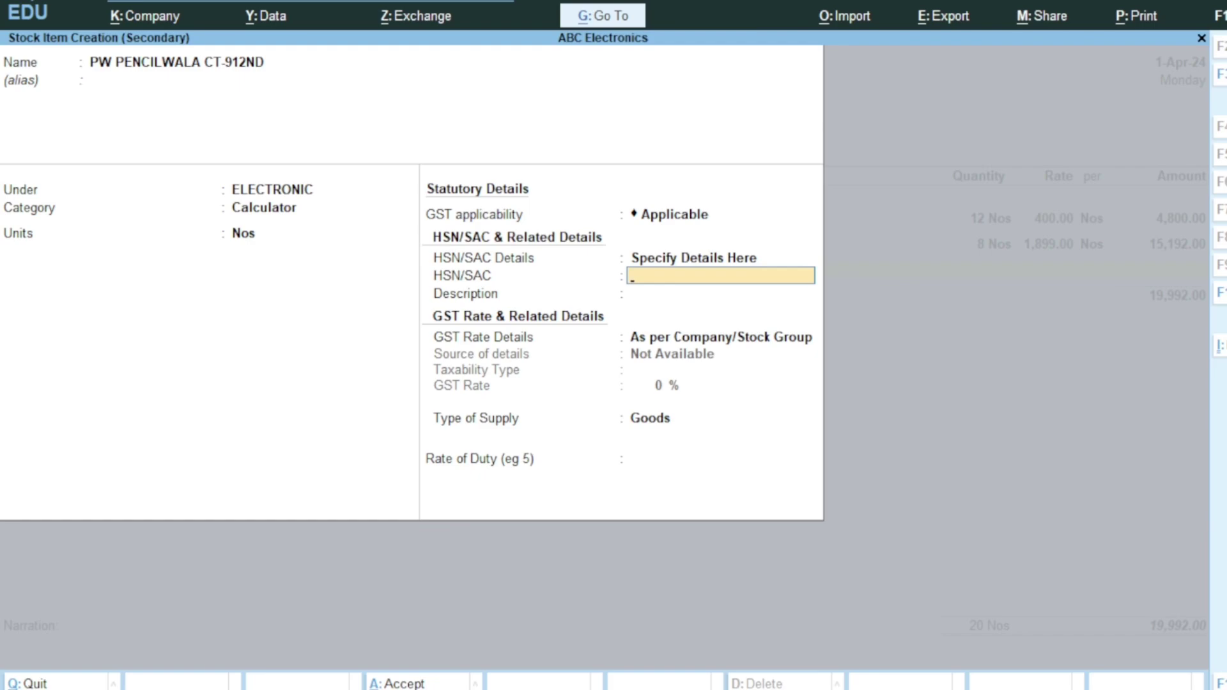
{"action": "key", "text": "alt+Tab"}
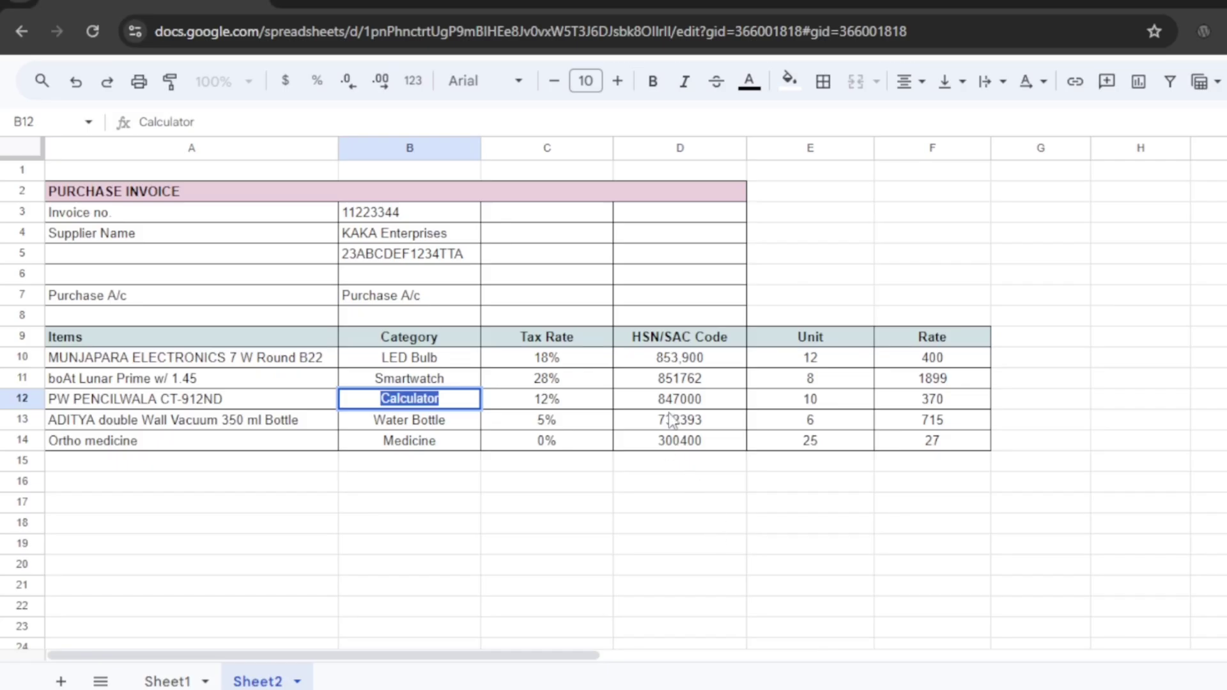
{"action": "double_click", "coordinate": [655, 398]}
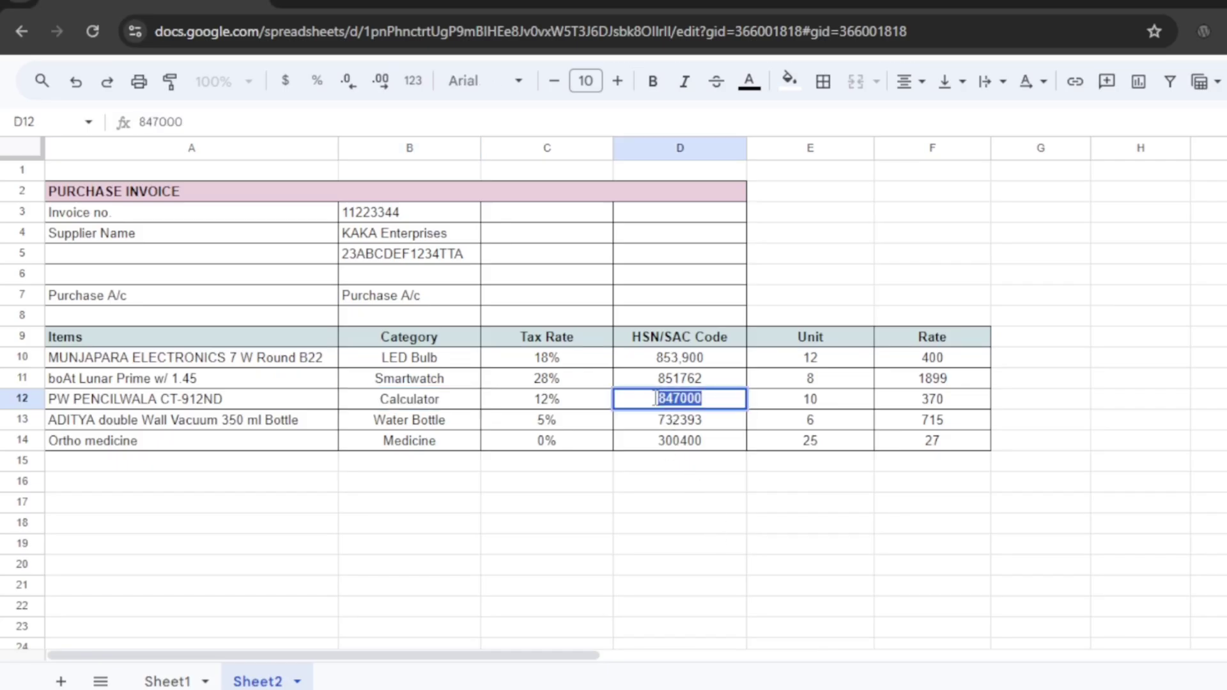
{"action": "key", "text": "alt+Tab"}
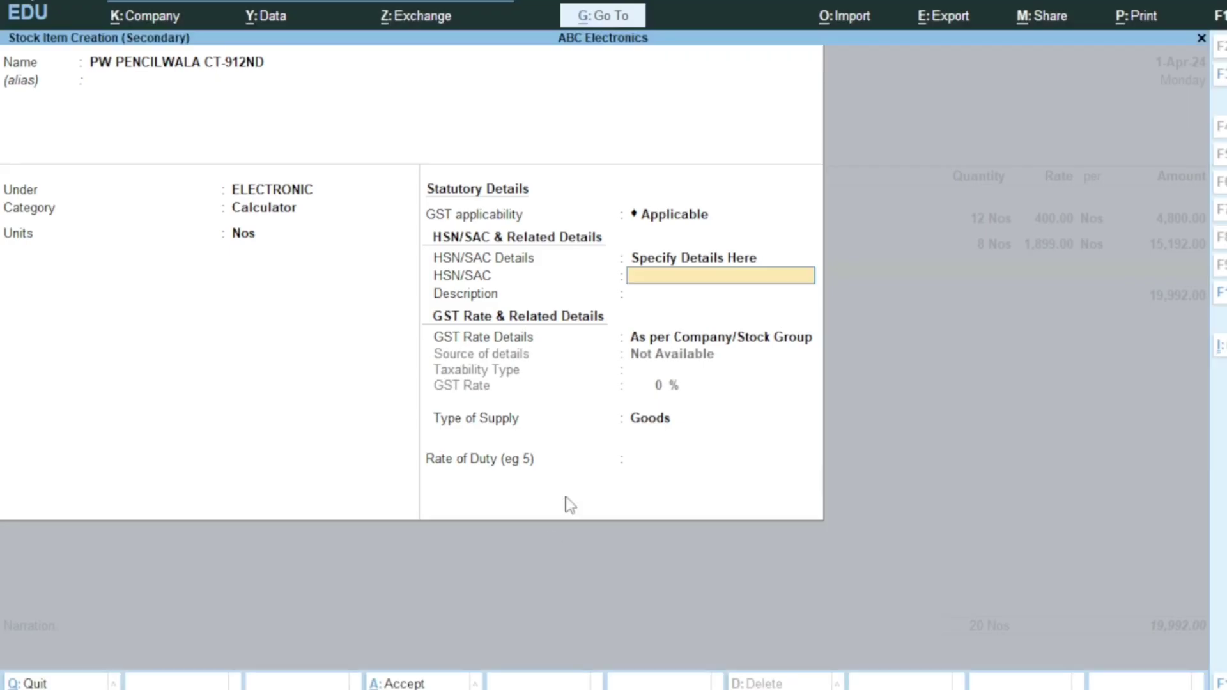
{"action": "key", "text": "ctrl+alt+v"}
{"action": "key", "text": "Return"}
Enter Calculator as the HSN description of the PW PENCILWALA item
{"action": "type", "text": "Cal"}
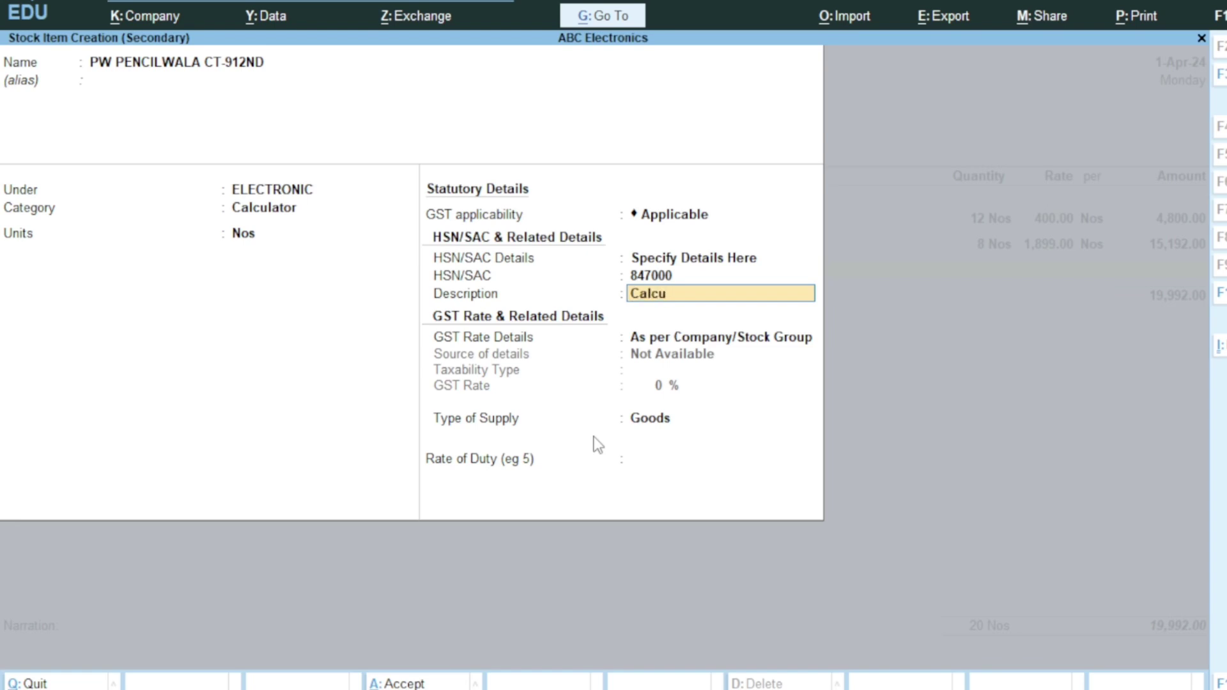
{"action": "type", "text": "culatoe"}
{"action": "key", "text": "BackSpace"}
{"action": "type", "text": "r"}
{"action": "key", "text": "Return"}
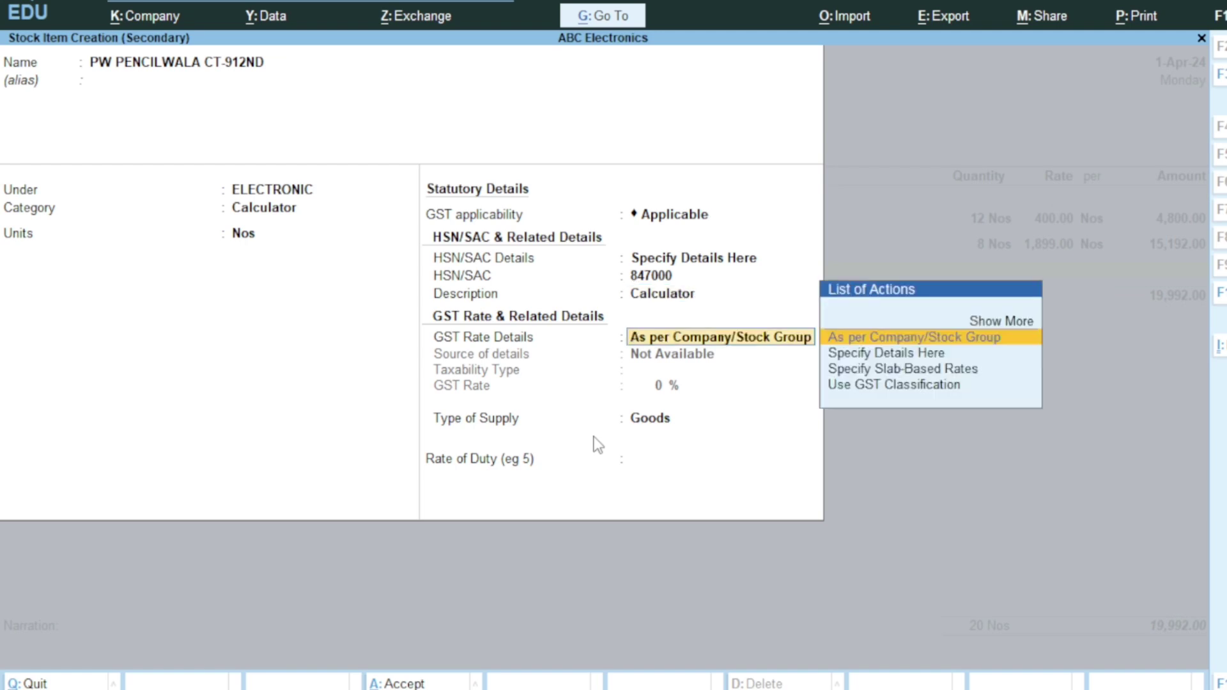
Directly specify a taxable GST rate of 12% for the PW PENCILWALA item, keep supply type Goods, and save the item
{"action": "left_click", "coordinate": [870, 357]}
{"action": "key", "text": "Return"}
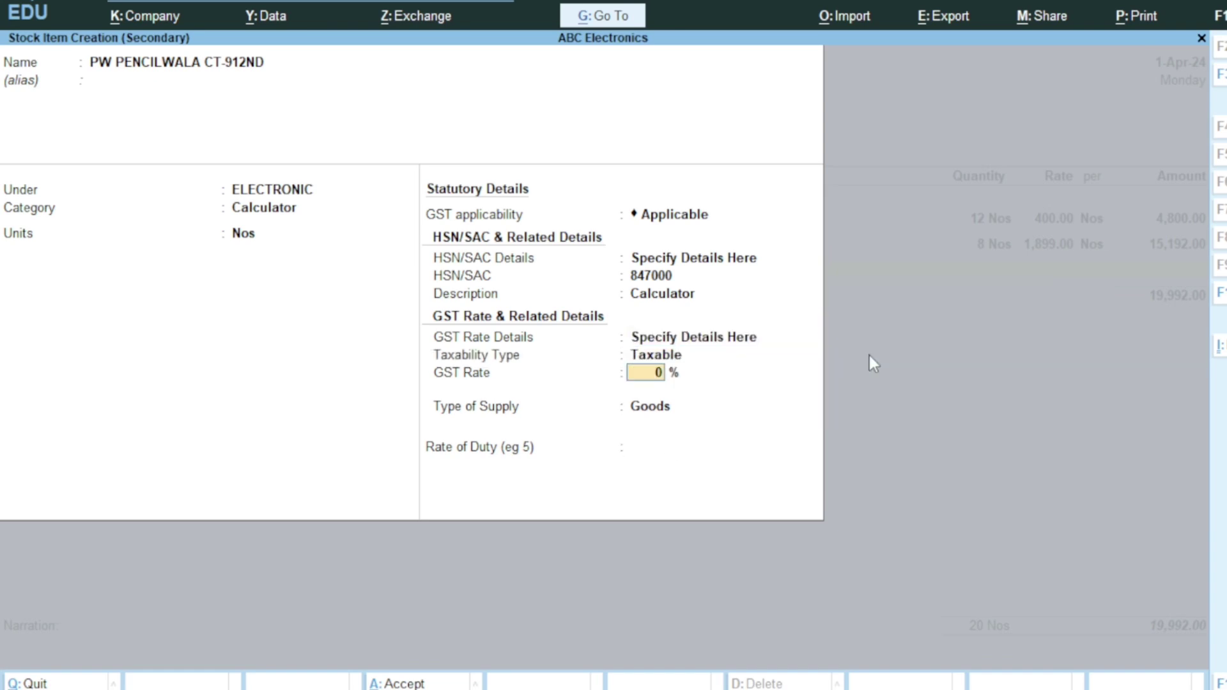
{"action": "key", "text": "alt+Tab"}
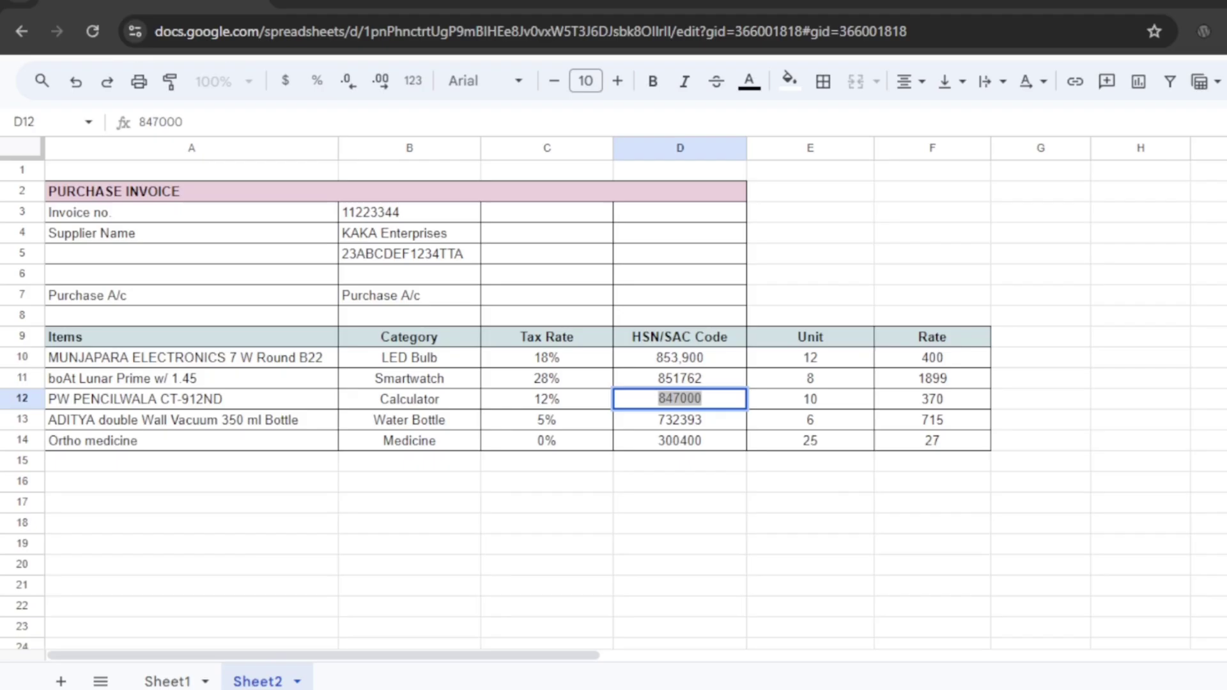
{"action": "left_click", "coordinate": [548, 689]}
{"action": "key", "text": "Return"}
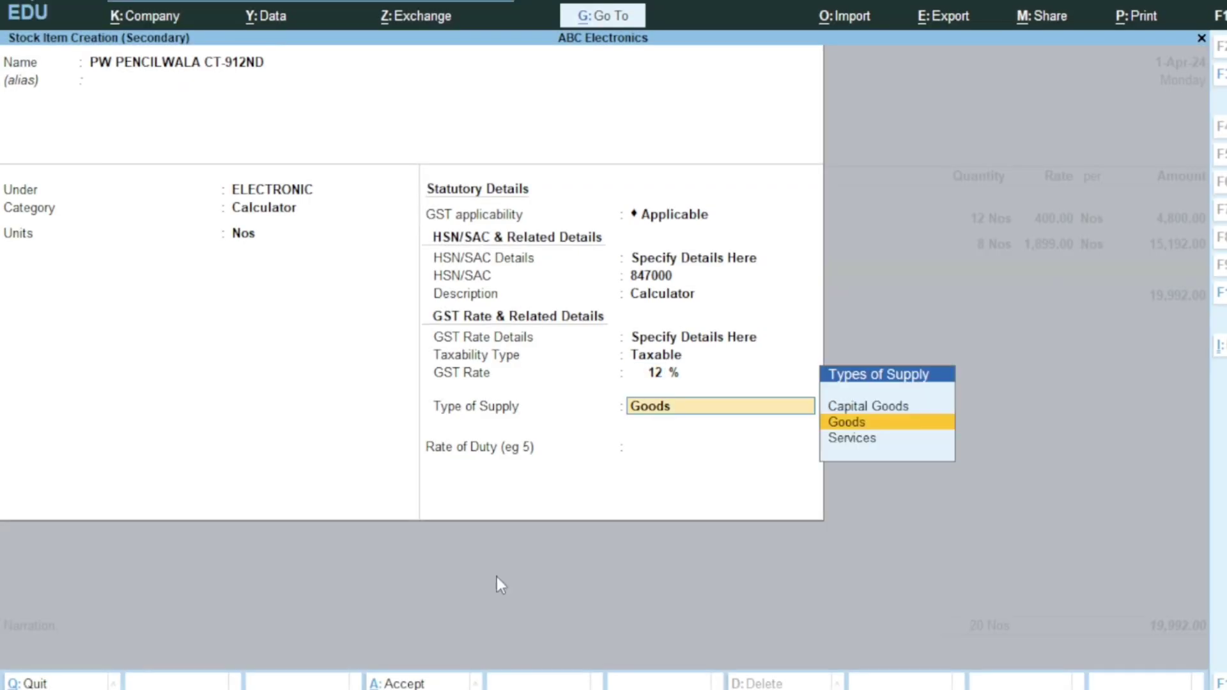
{"action": "key", "text": "Return"}
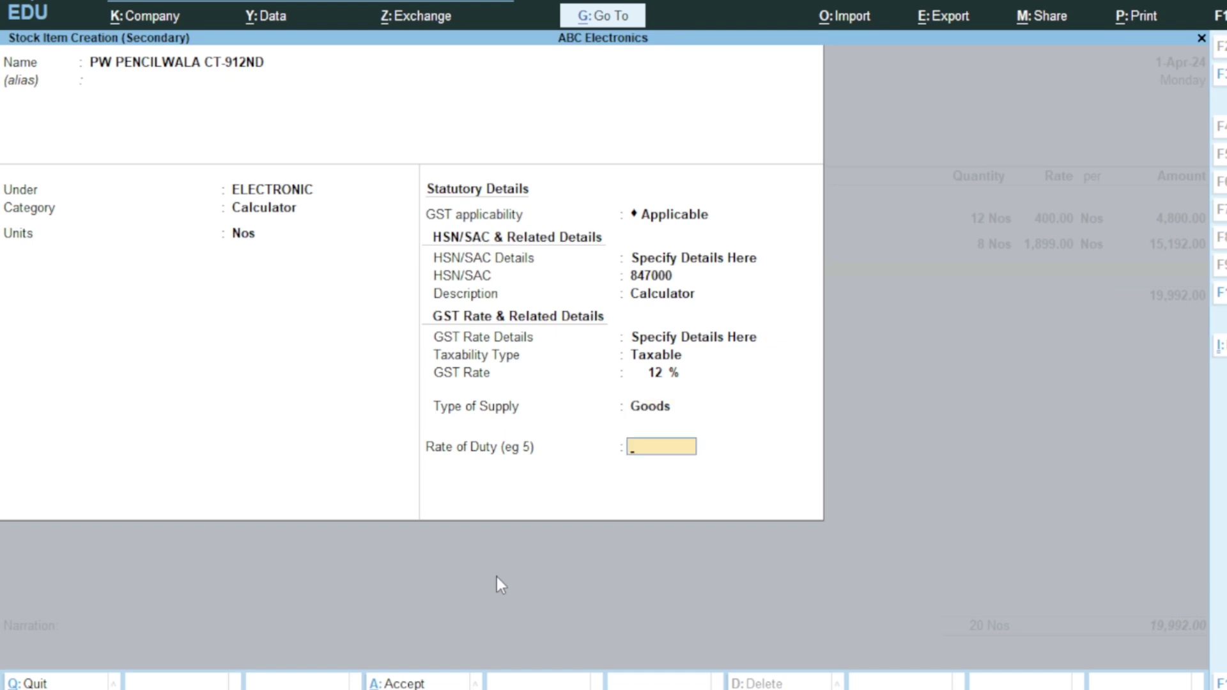
{"action": "key", "text": "Return"}
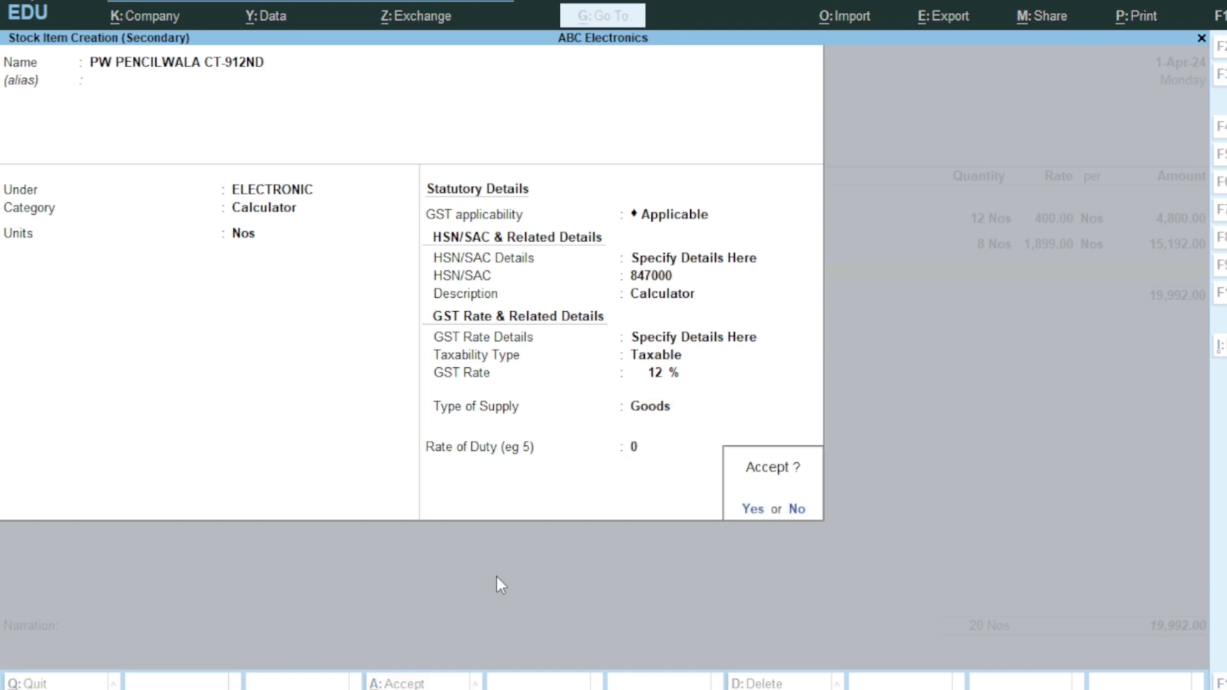
{"action": "key", "text": "Return"}
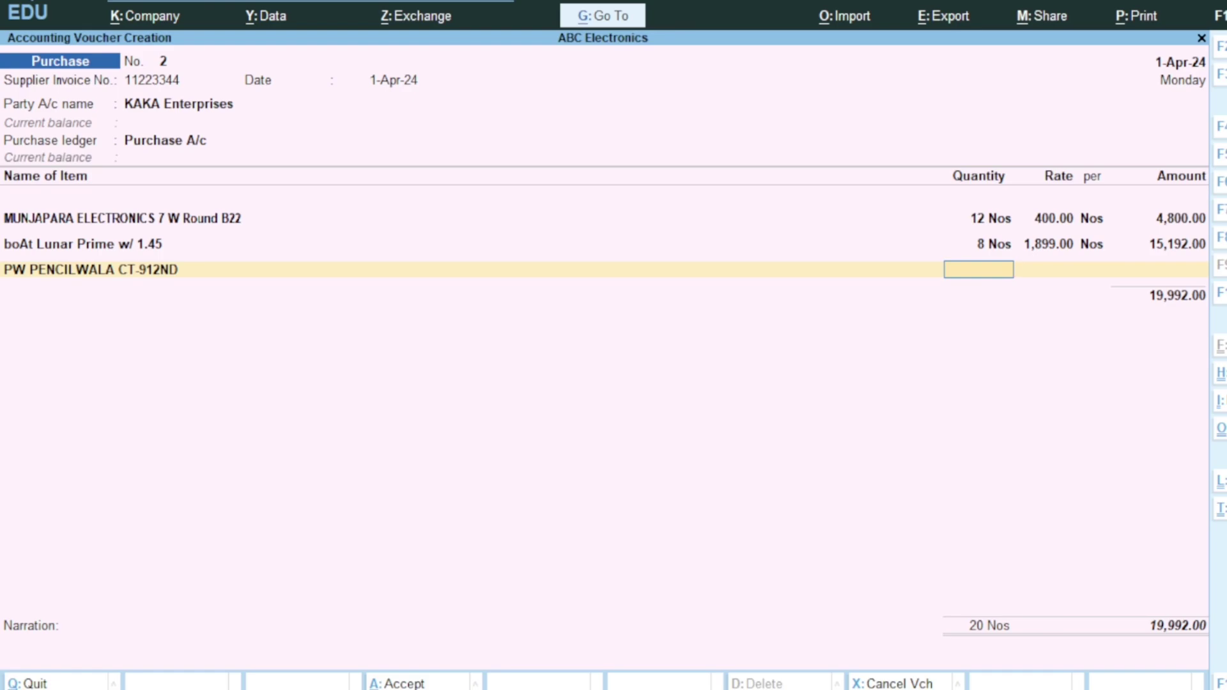
Check the Google Sheets invoice and enter quantity 10 Nos at rate 370 for PW PENCILWALA CT-912ND in the TallyPrime purchase voucher
{"action": "key", "text": "alt+Tab"}
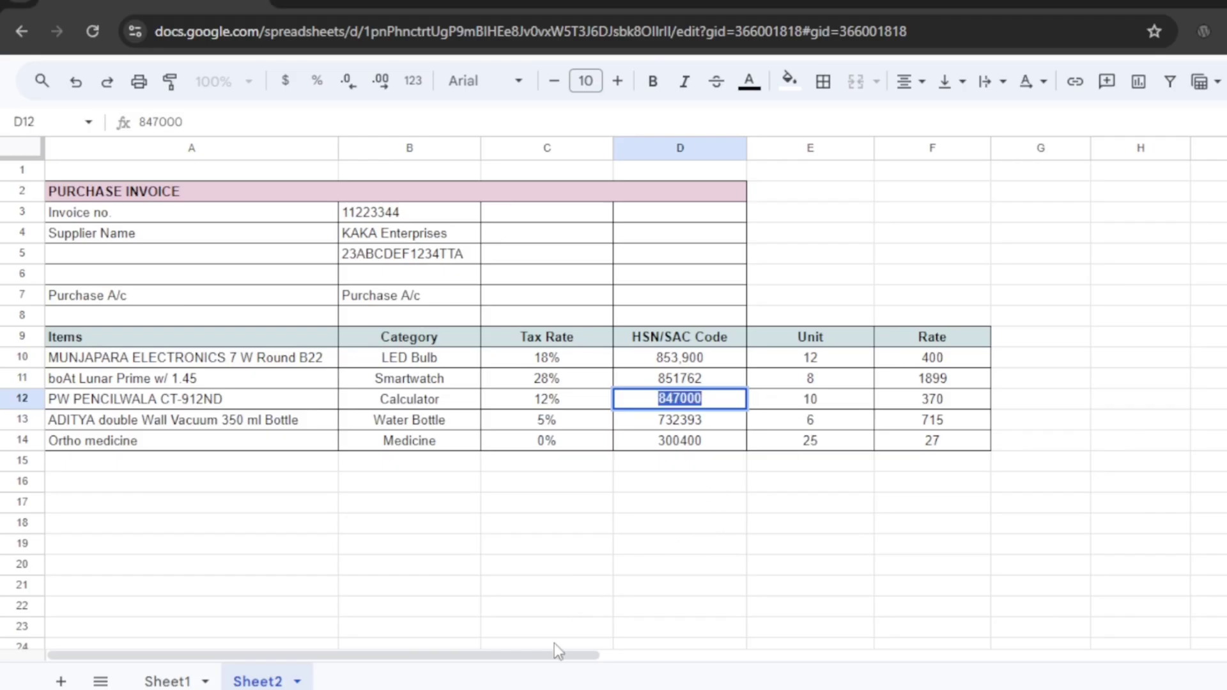
{"action": "key", "text": "alt+Tab"}
{"action": "type", "text": "10"}
{"action": "key", "text": "Return"}
{"action": "type", "text": "370"}
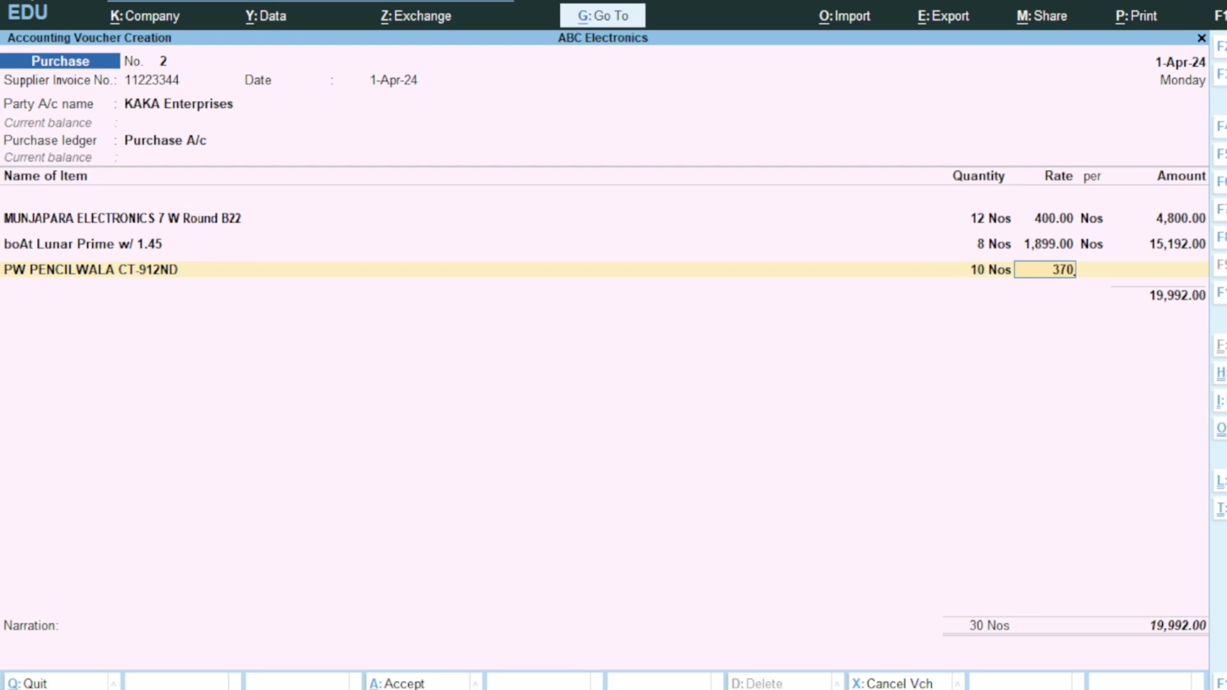
{"action": "key", "text": "Return"}
{"action": "key", "text": "Return"}
{"action": "key", "text": "Return"}
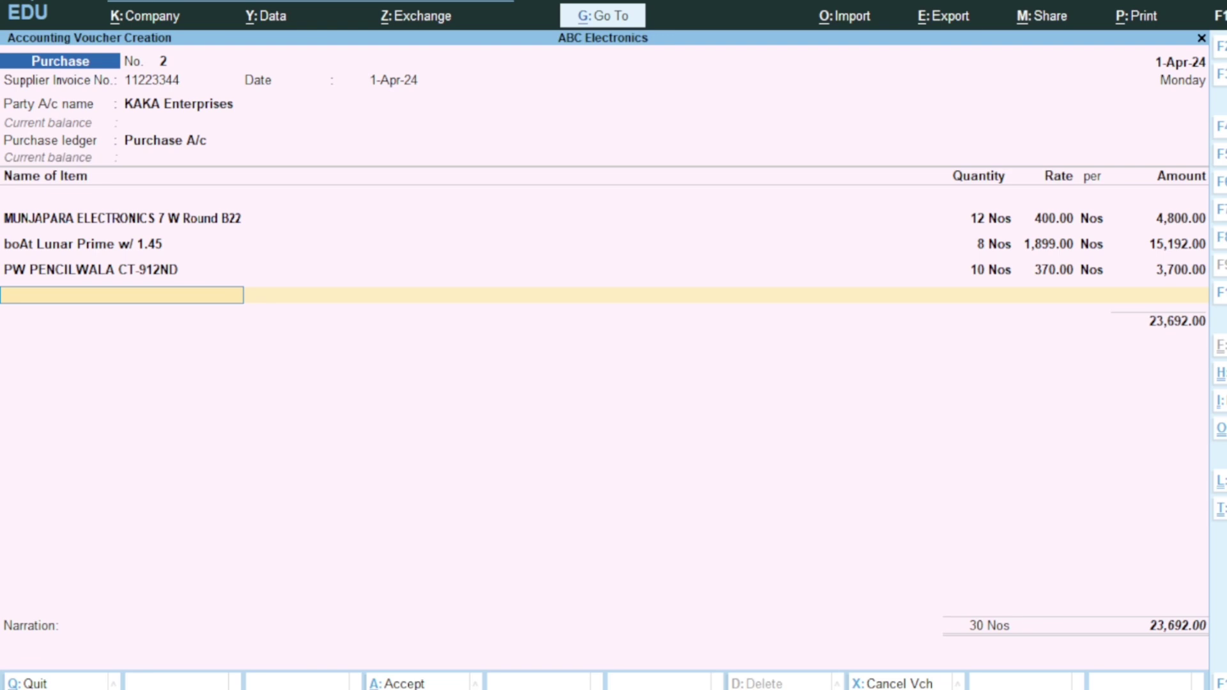
Copy the fourth item's name from the Google Sheets invoice and start a TallyPrime stock item named ADITYA double Wall Vacuum 350 ml Bottle
{"action": "key", "text": "alt+Tab"}
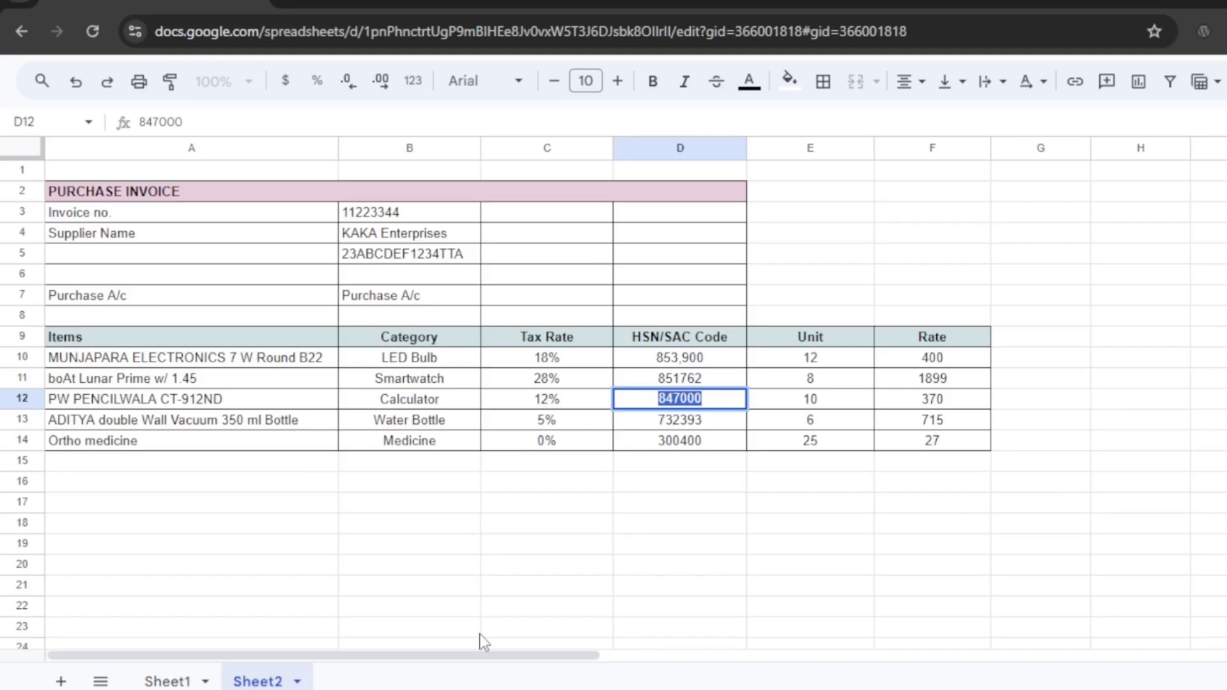
{"action": "left_click", "coordinate": [165, 427]}
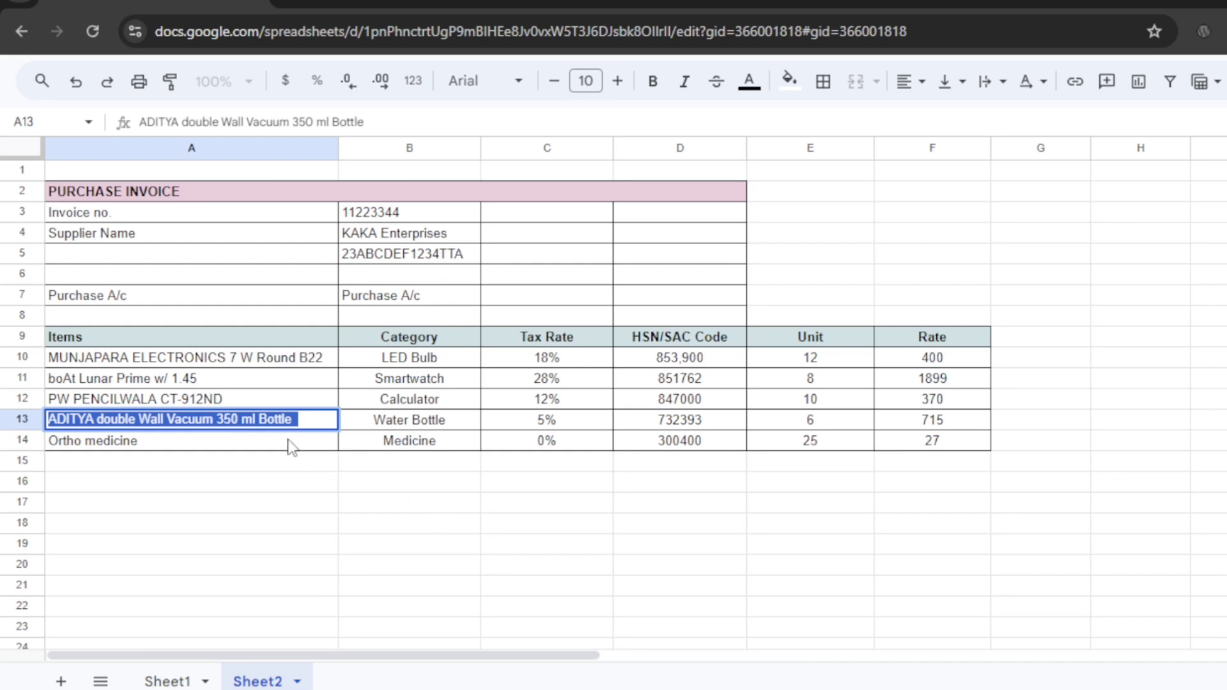
{"action": "left_click", "coordinate": [451, 689]}
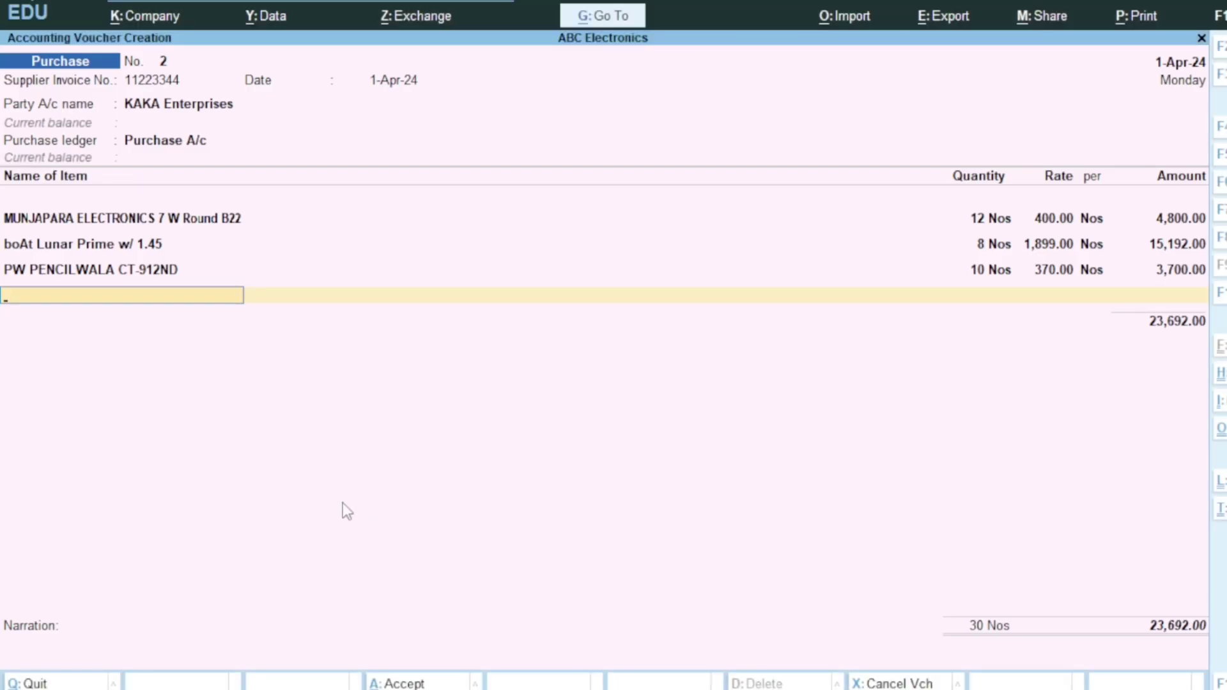
{"action": "key", "text": "alt+c"}
{"action": "key", "text": "ctrl+alt+v"}
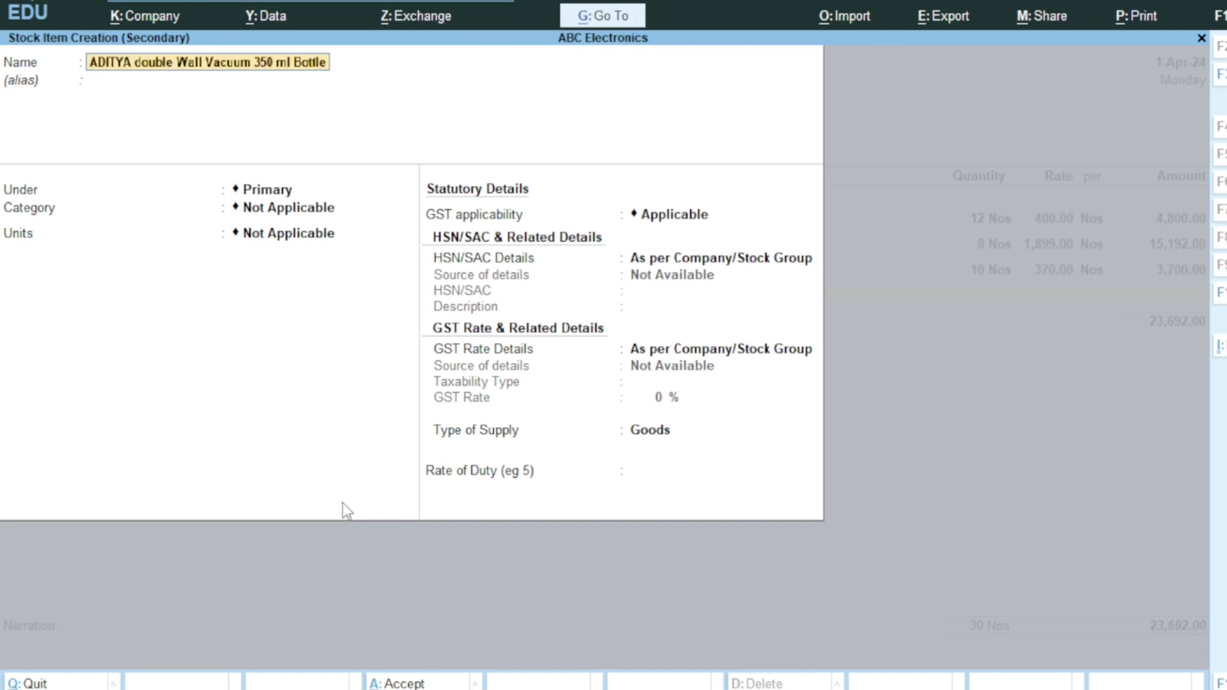
{"action": "key", "text": "Return"}
{"action": "key", "text": "Return"}
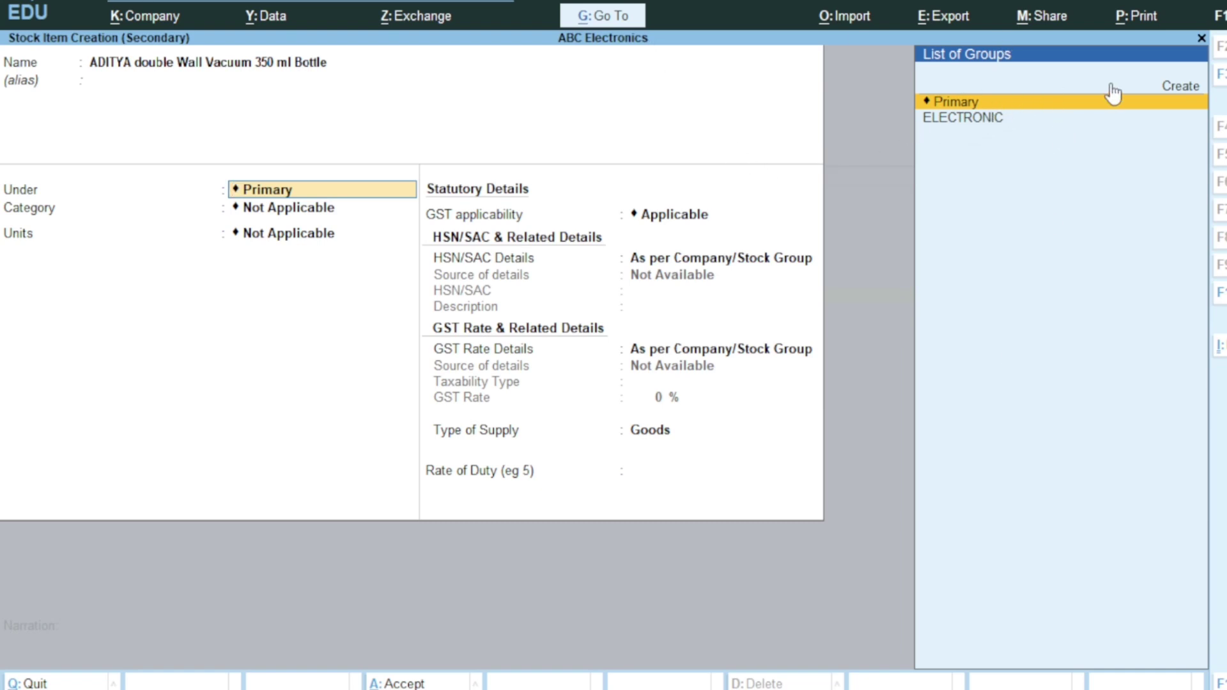
Create a stock group named Bottle under Primary with default settings and assign the ADITYA item to it
{"action": "left_click", "coordinate": [1160, 89]}
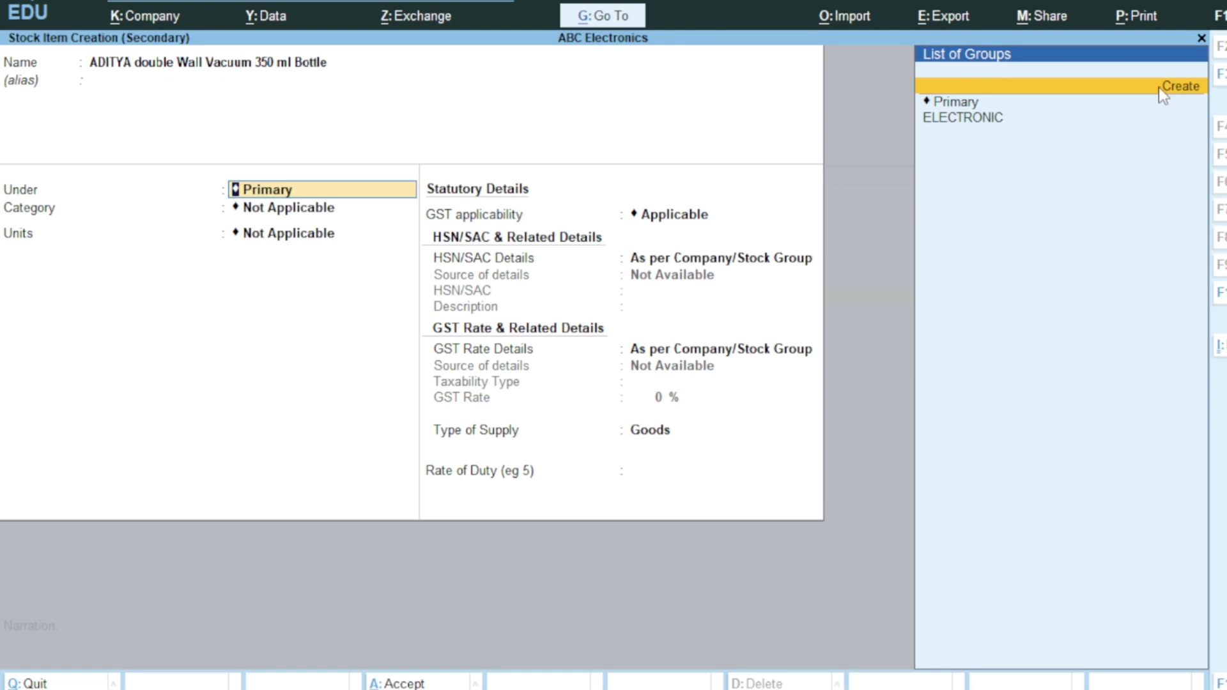
{"action": "left_click", "coordinate": [1160, 90]}
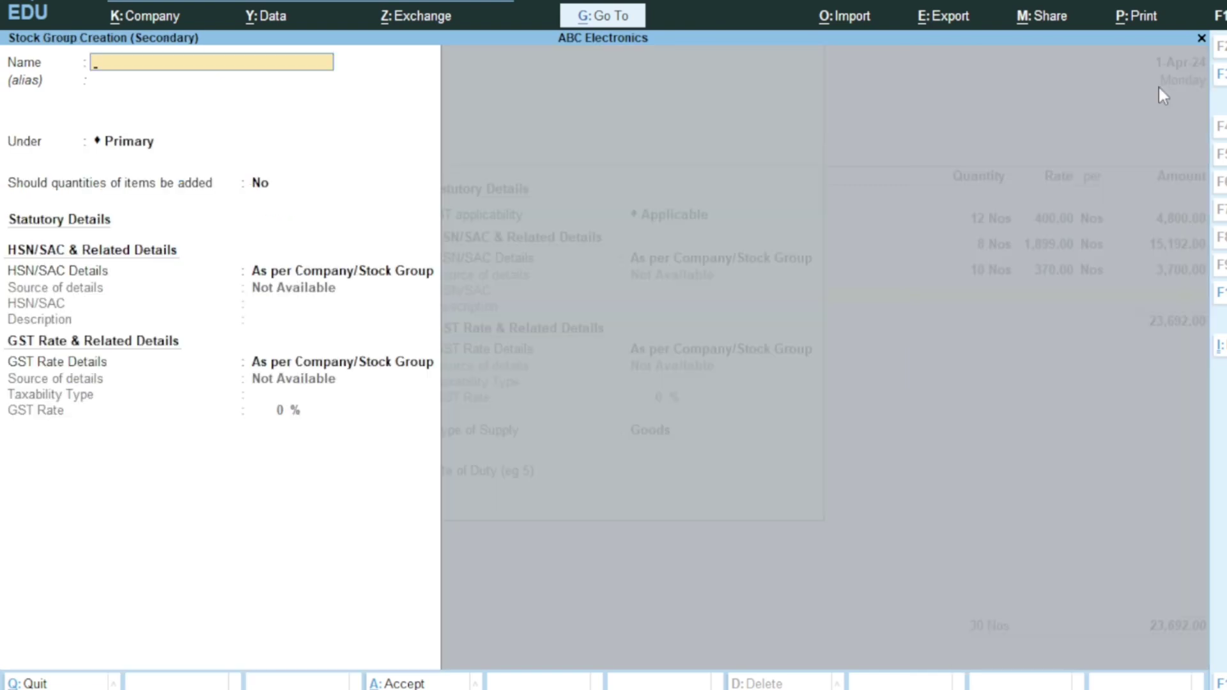
{"action": "type", "text": "Bottle"}
{"action": "key", "text": "Return"}
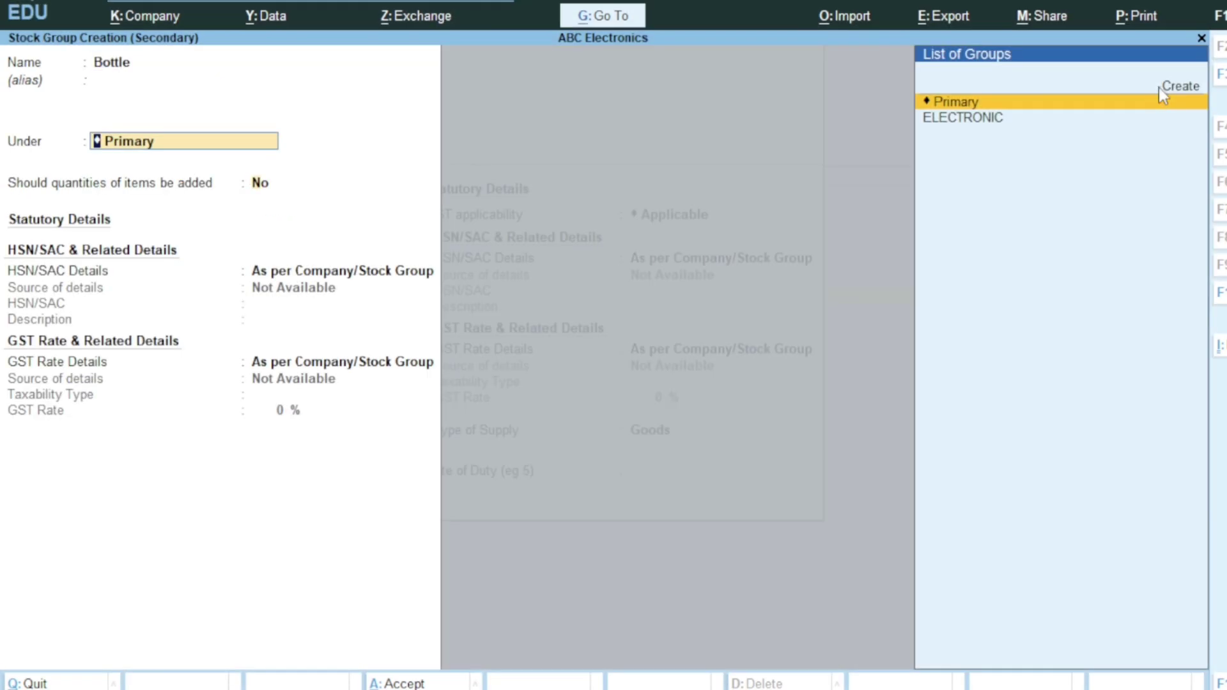
{"action": "key", "text": "Return"}
{"action": "key", "text": "Return"}
{"action": "key", "text": "Return"}
{"action": "key", "text": "Return"}
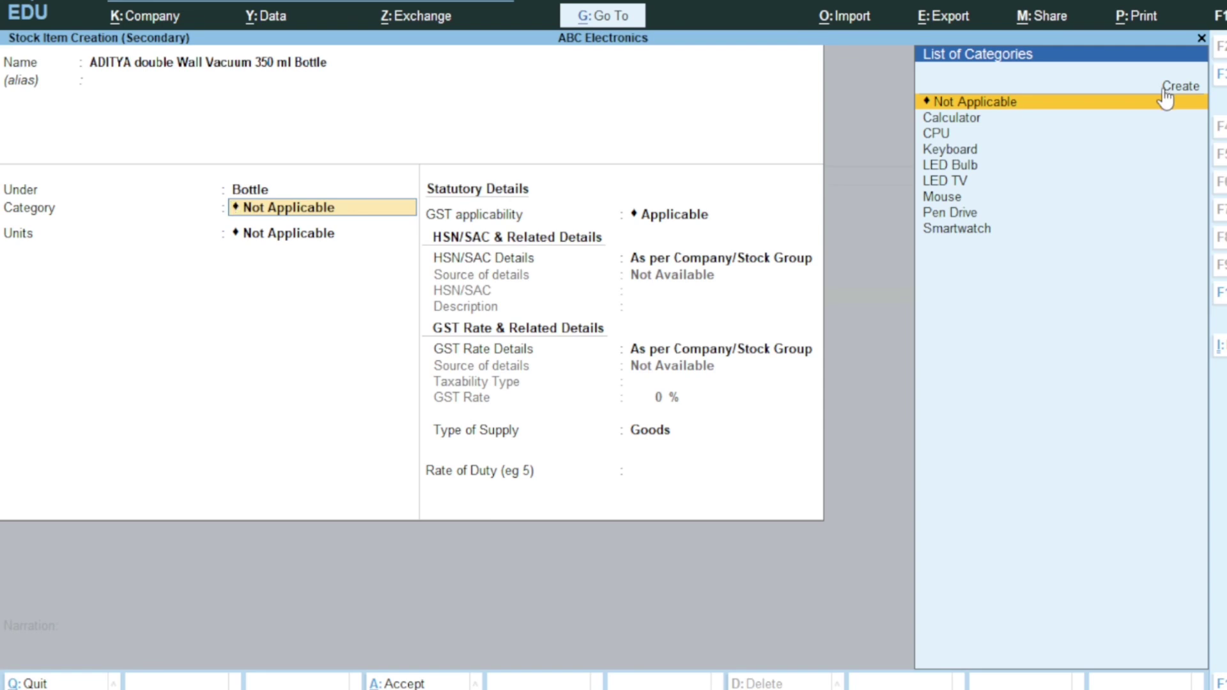
Copy Water Bottle from the Google Sheets invoice, create it in TallyPrime as a stock category under Primary, and assign it to the ADITYA item
{"action": "key", "text": "alt+Tab"}
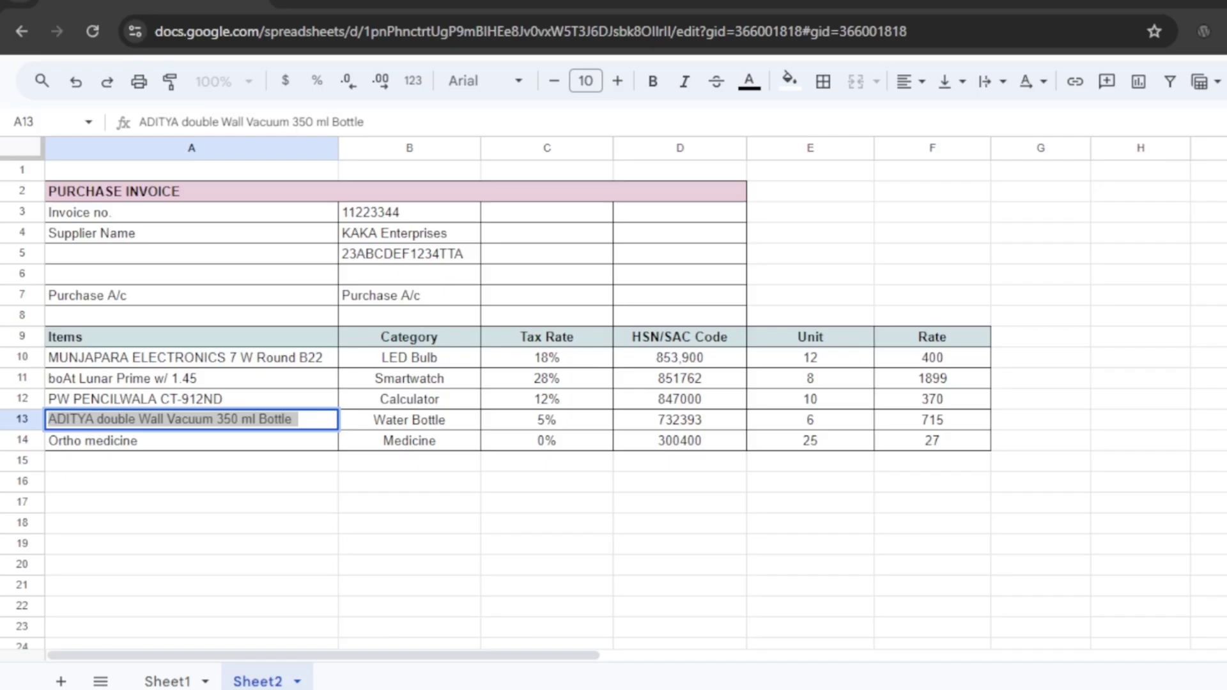
{"action": "triple_click", "coordinate": [404, 425]}
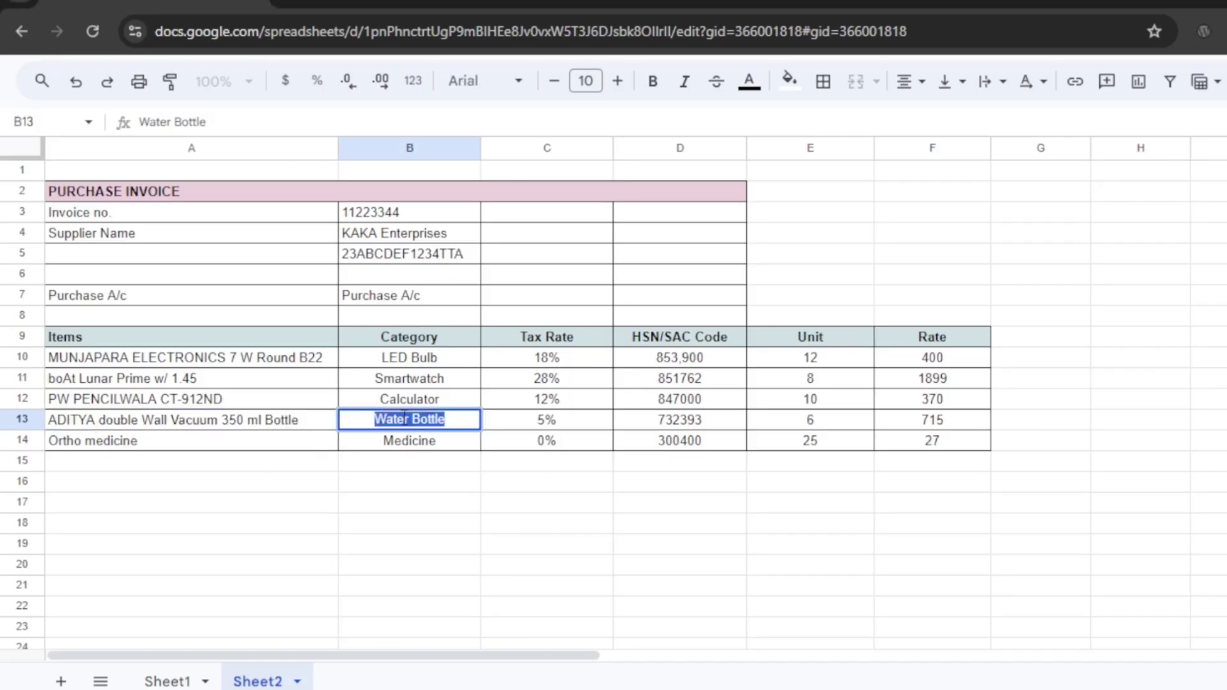
{"action": "key", "text": "alt+Tab"}
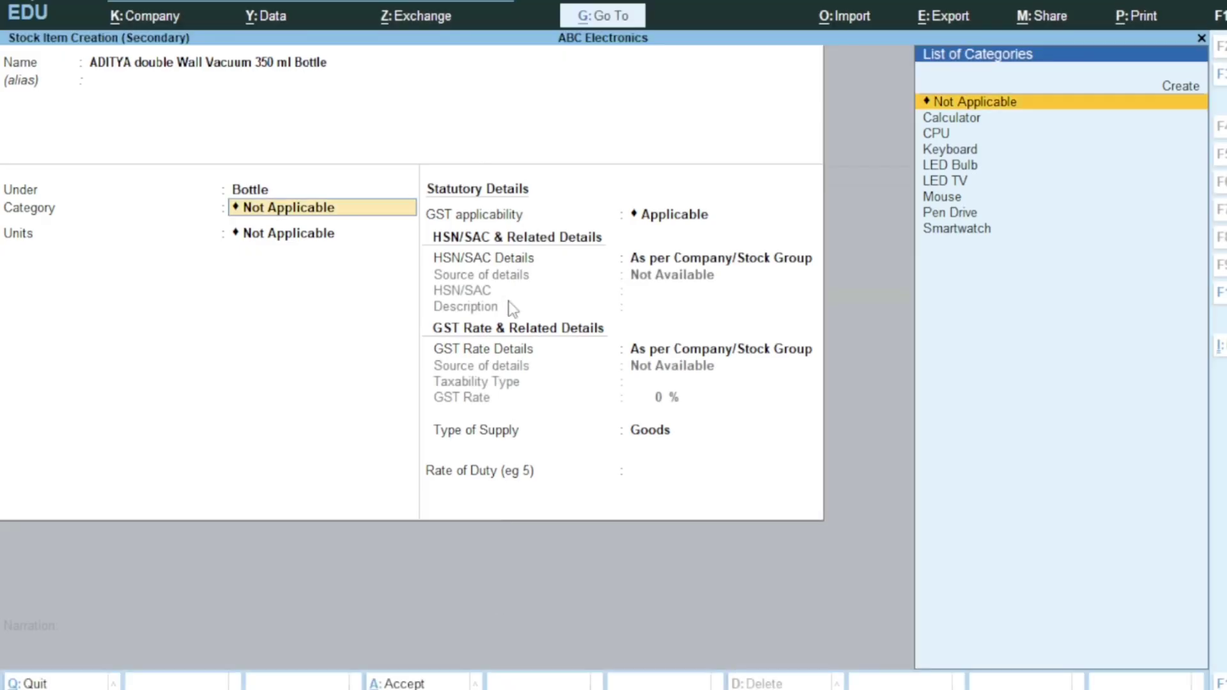
{"action": "key", "text": "Up"}
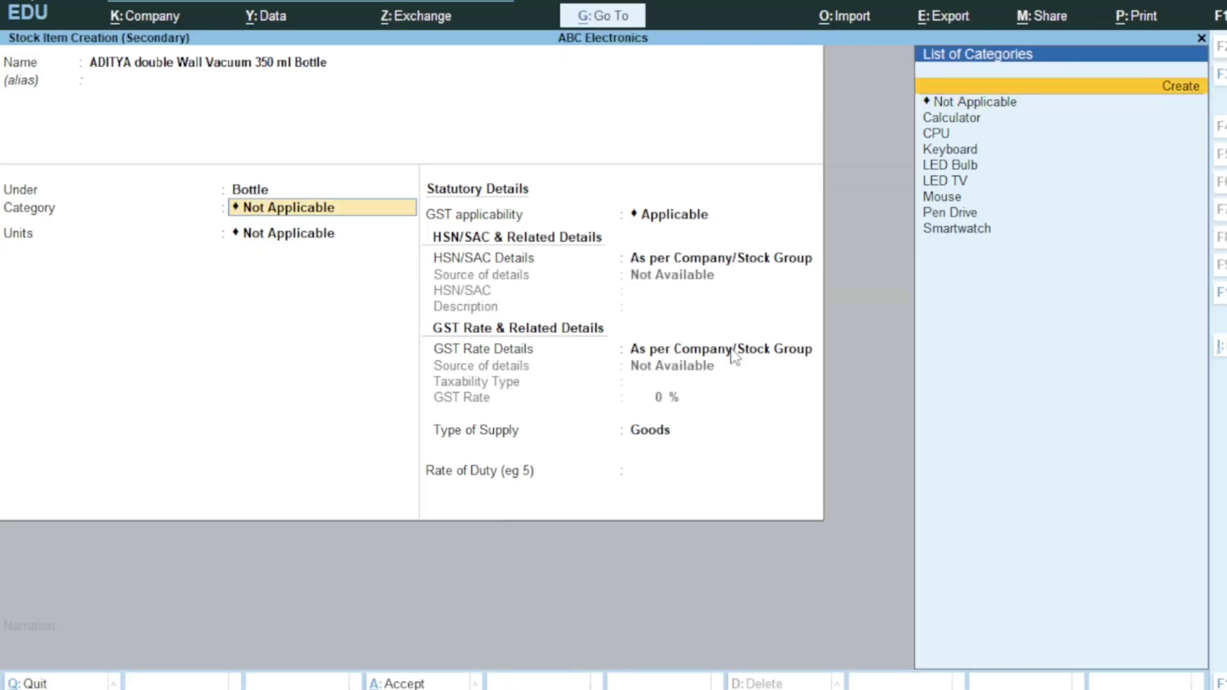
{"action": "key", "text": "Return"}
{"action": "key", "text": "ctrl+alt+v"}
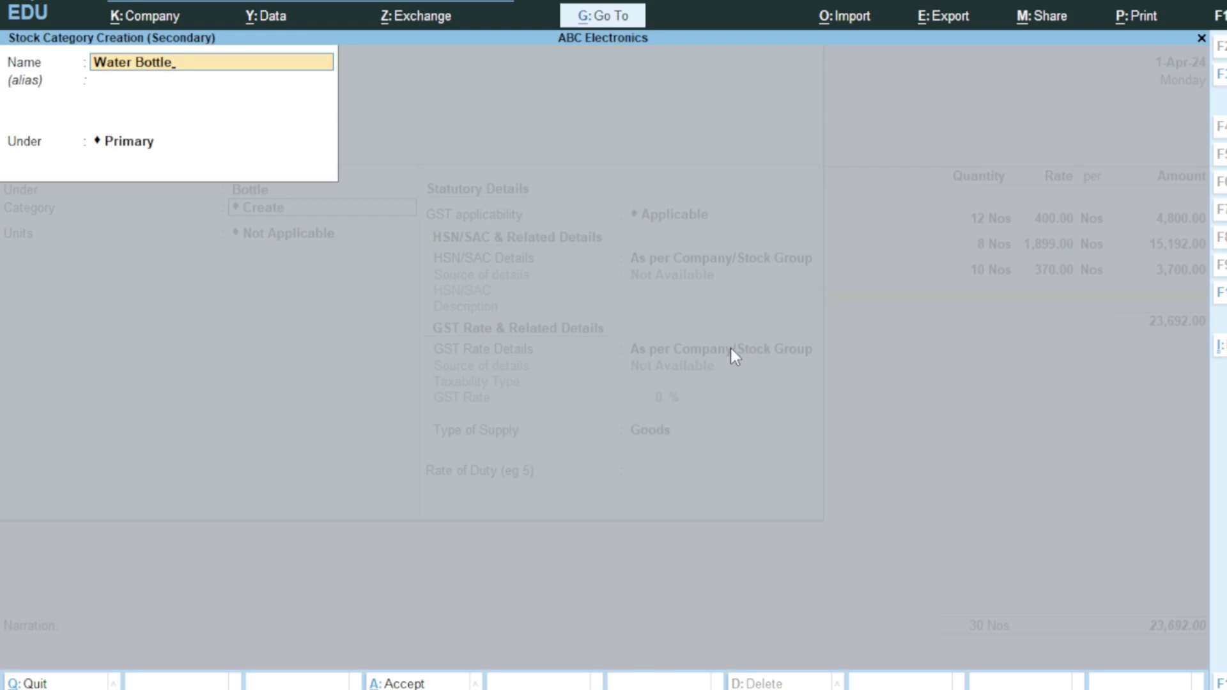
{"action": "key", "text": "Return"}
{"action": "key", "text": "Return"}
{"action": "key", "text": "Return"}
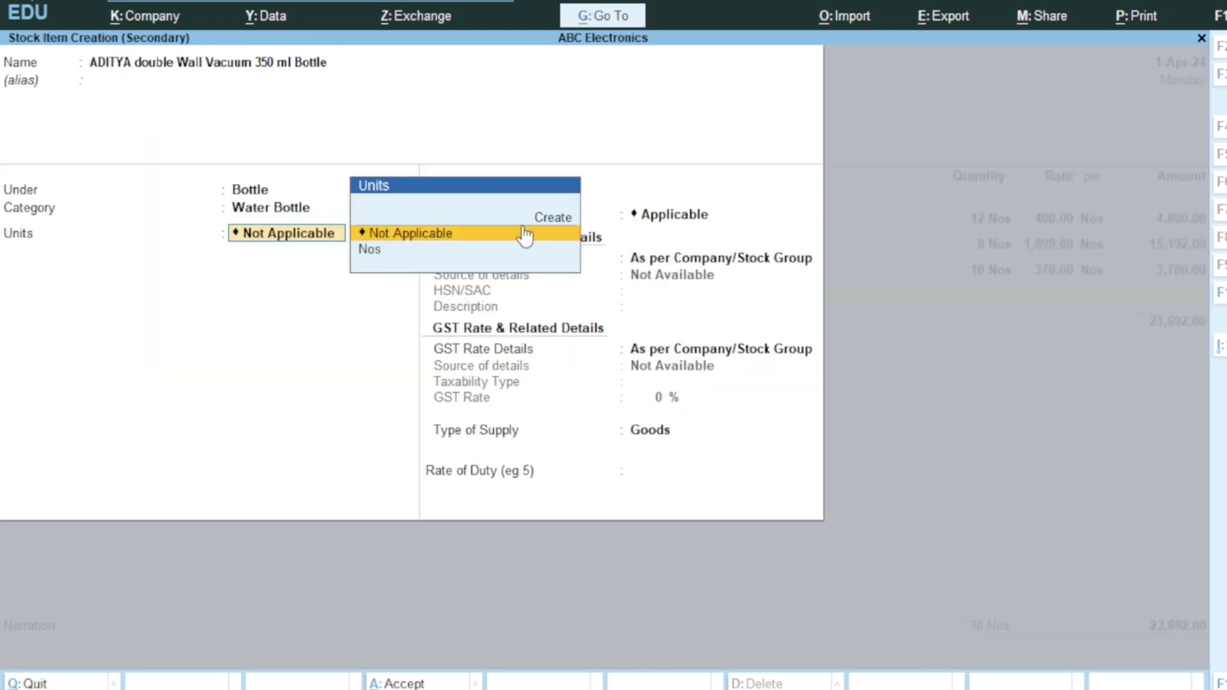
Set the ADITYA item's unit to Nos, keep GST Applicable, and directly specify HSN details with the description Water Bottle
{"action": "left_click", "coordinate": [447, 256]}
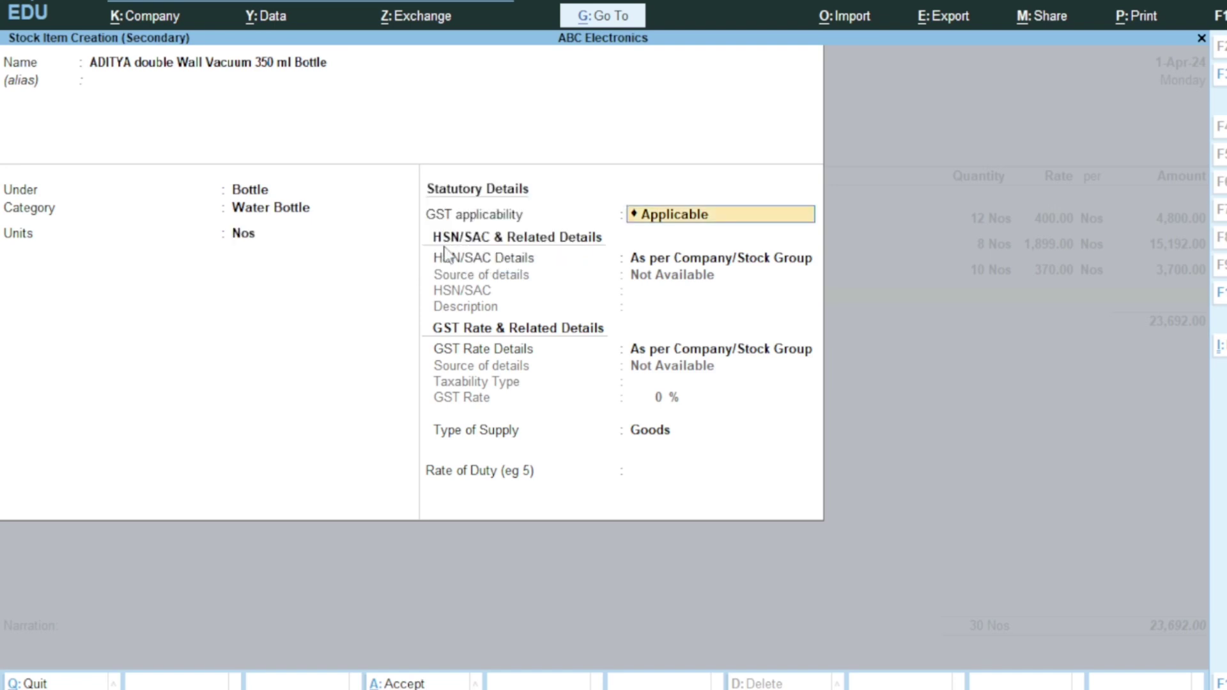
{"action": "key", "text": "Return"}
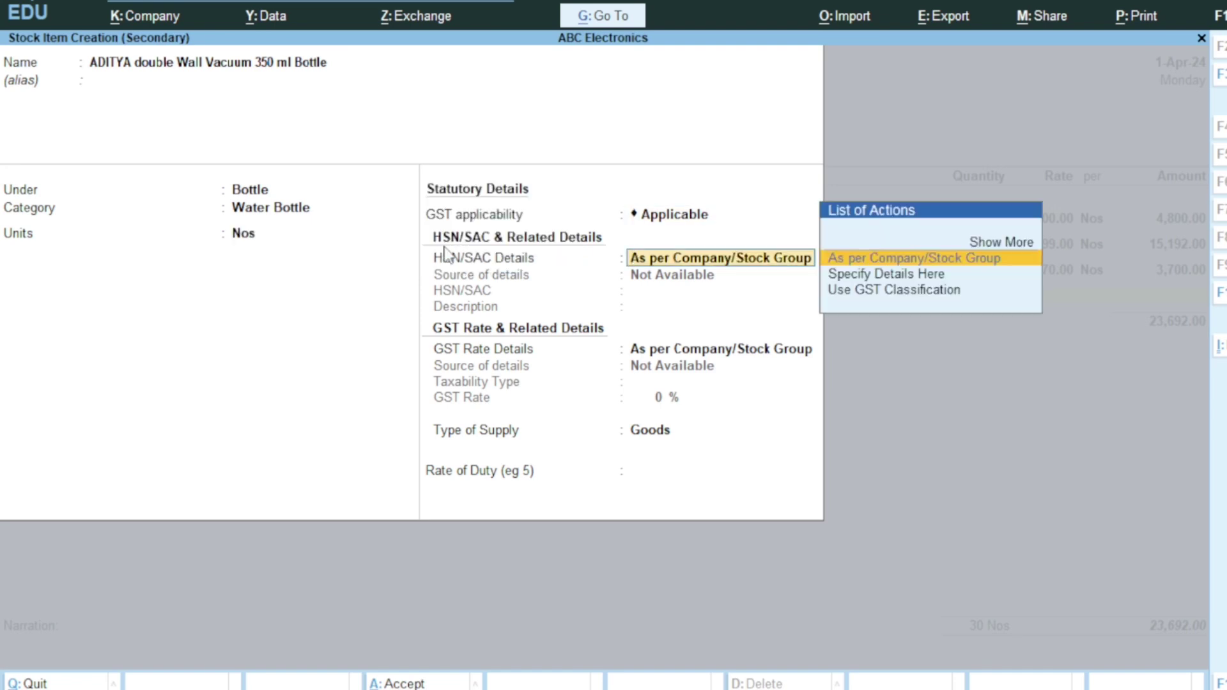
{"action": "left_click", "coordinate": [864, 275]}
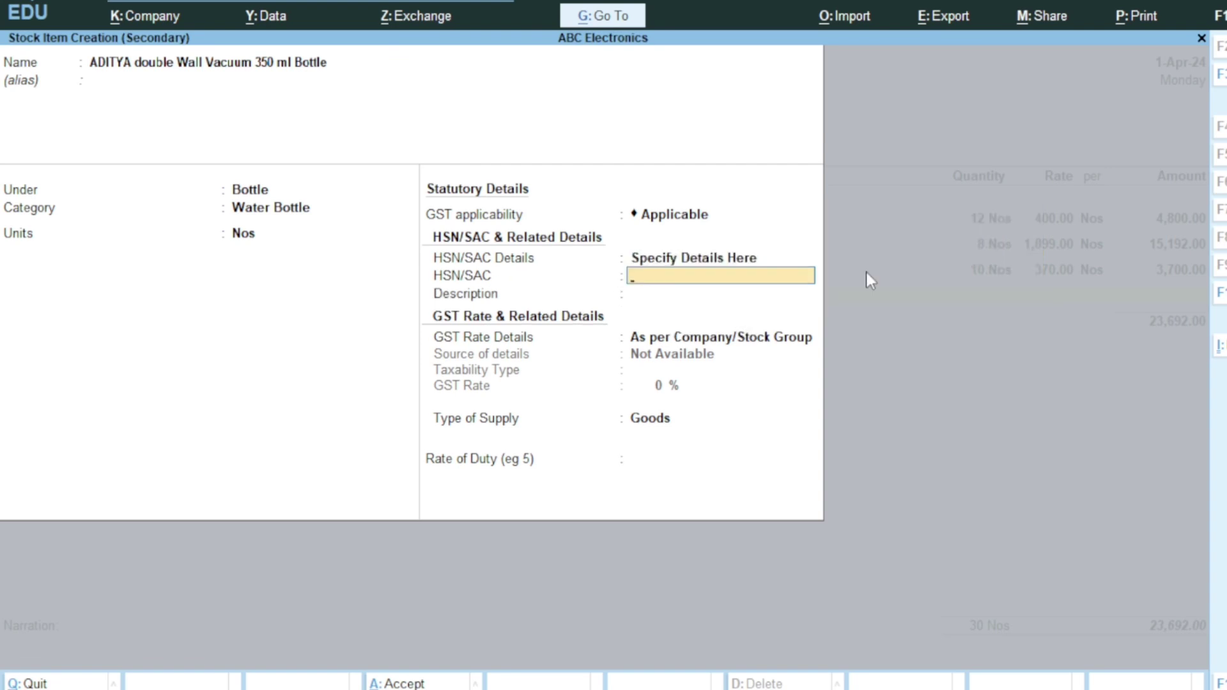
{"action": "key", "text": "Return"}
{"action": "key", "text": "ctrl+alt+v"}
Copy HSN code 732393 from the Google Sheets invoice and enter it as the ADITYA item's HSN/SAC in TallyPrime
{"action": "key", "text": "Up"}
{"action": "key", "text": "alt+Tab"}
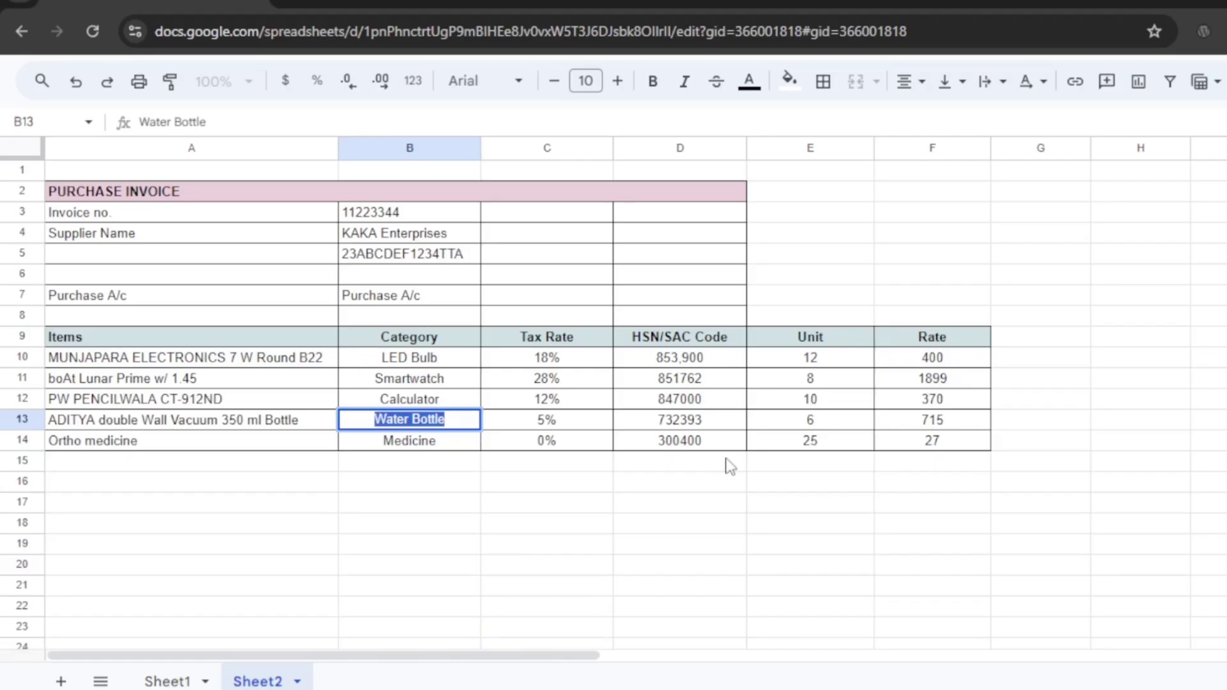
{"action": "double_click", "coordinate": [680, 420]}
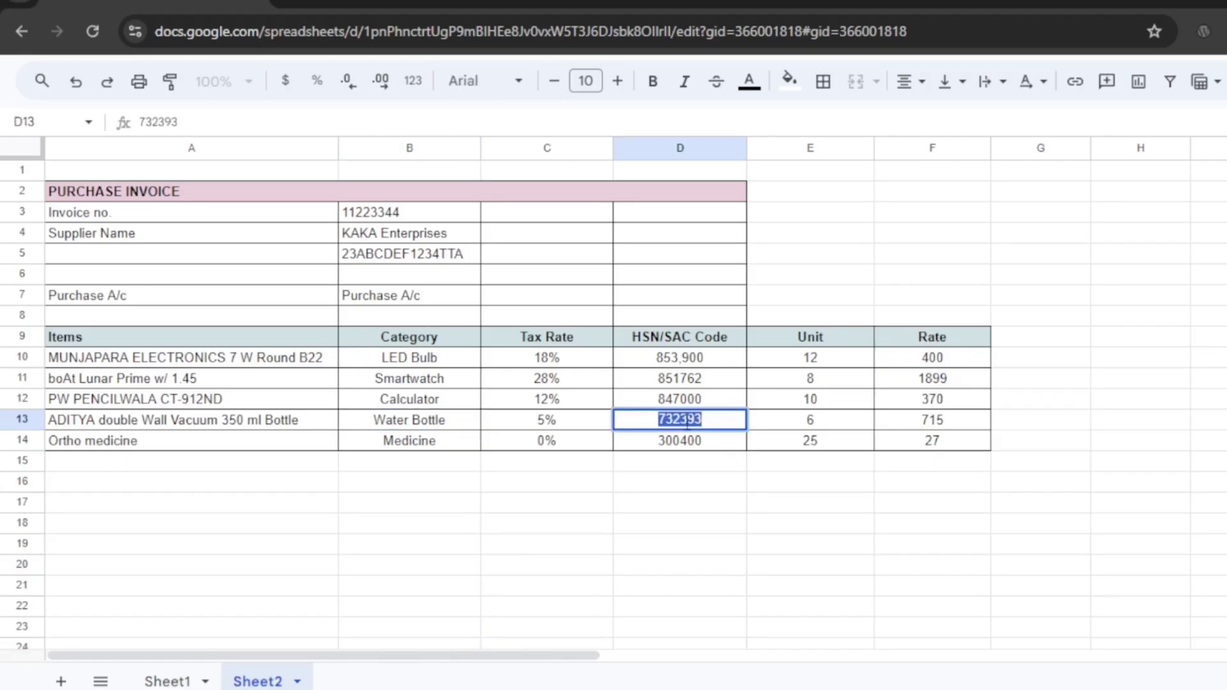
{"action": "key", "text": "alt+Tab"}
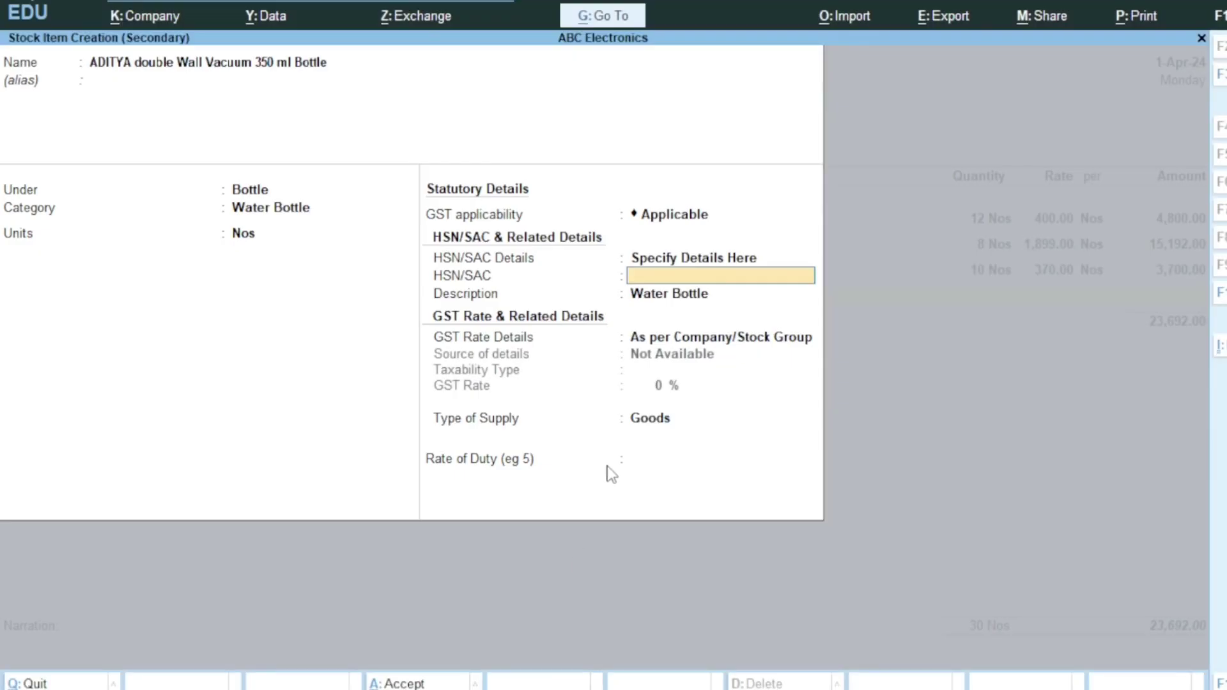
{"action": "key", "text": "ctrl+alt+v"}
{"action": "key", "text": "Return"}
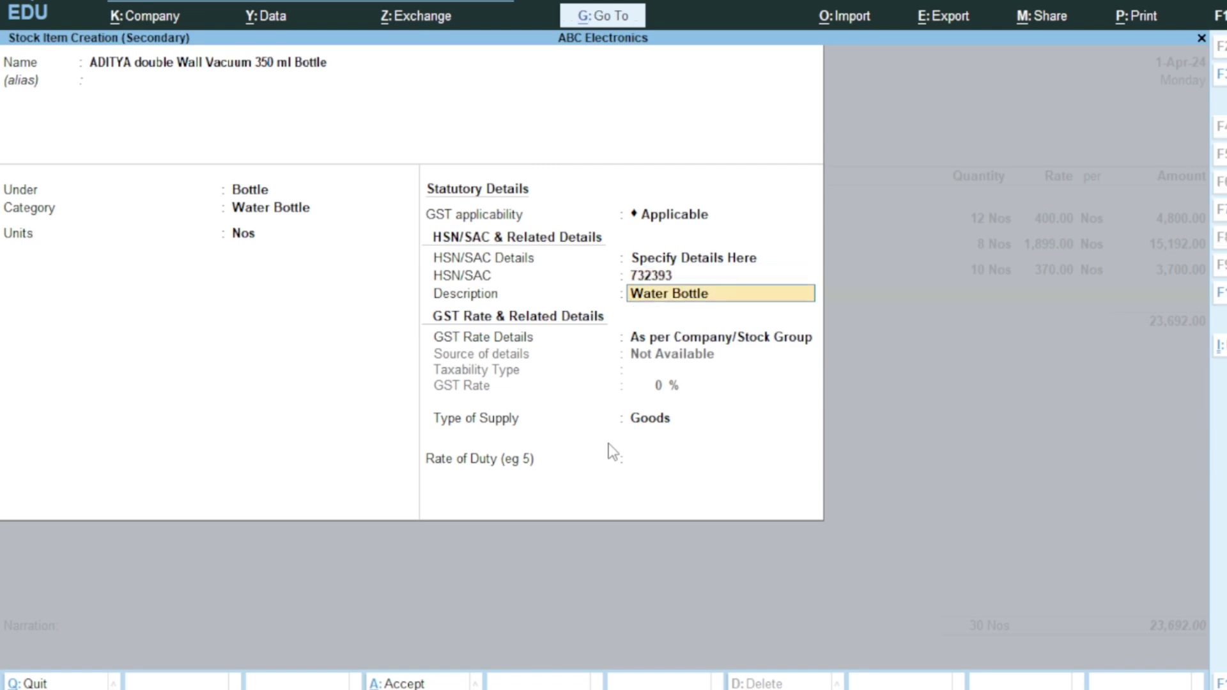
{"action": "key", "text": "Return"}
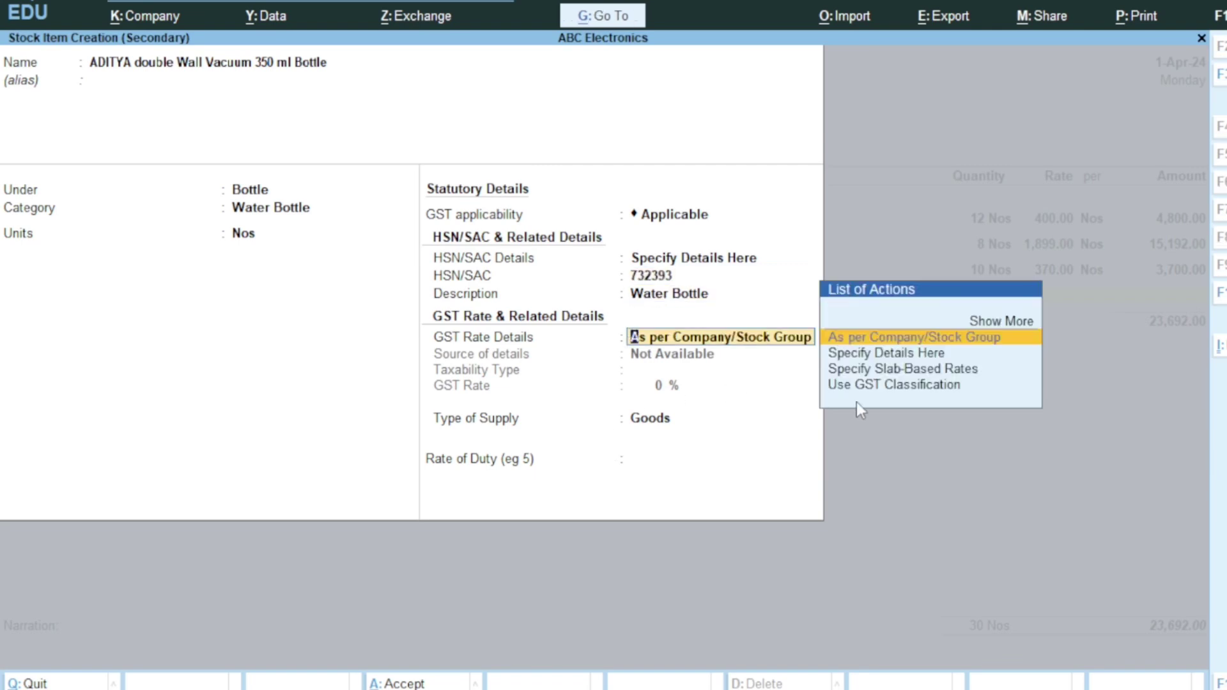
Directly specify a taxable GST rate of 5% for the ADITYA item, keep supply type Goods, and save the item
{"action": "left_click", "coordinate": [886, 353]}
{"action": "key", "text": "Return"}
{"action": "type", "text": "5"}
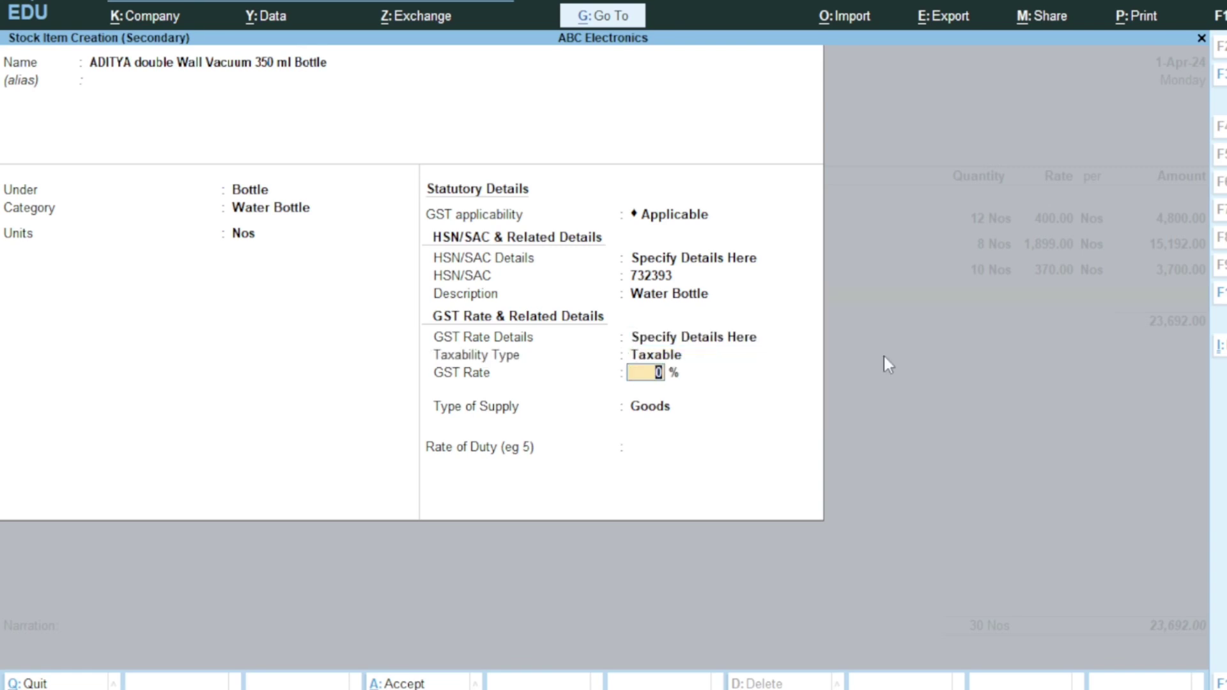
{"action": "key", "text": "Return"}
{"action": "key", "text": "Return"}
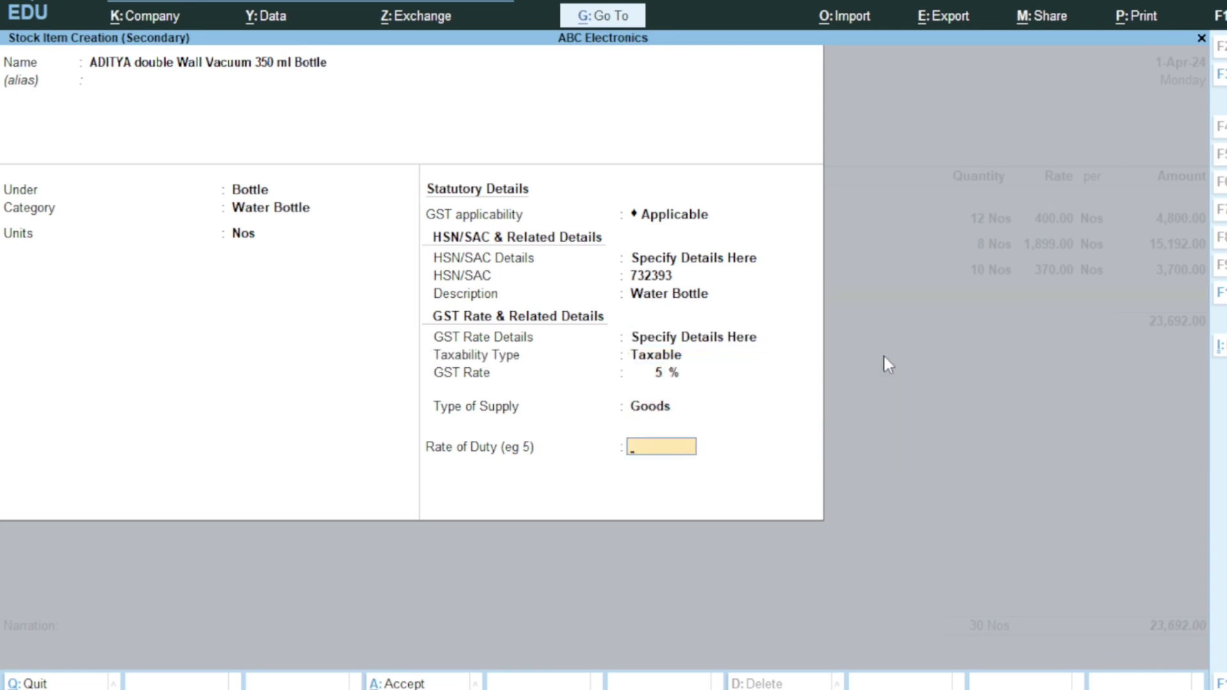
{"action": "key", "text": "Return"}
{"action": "key", "text": "Return"}
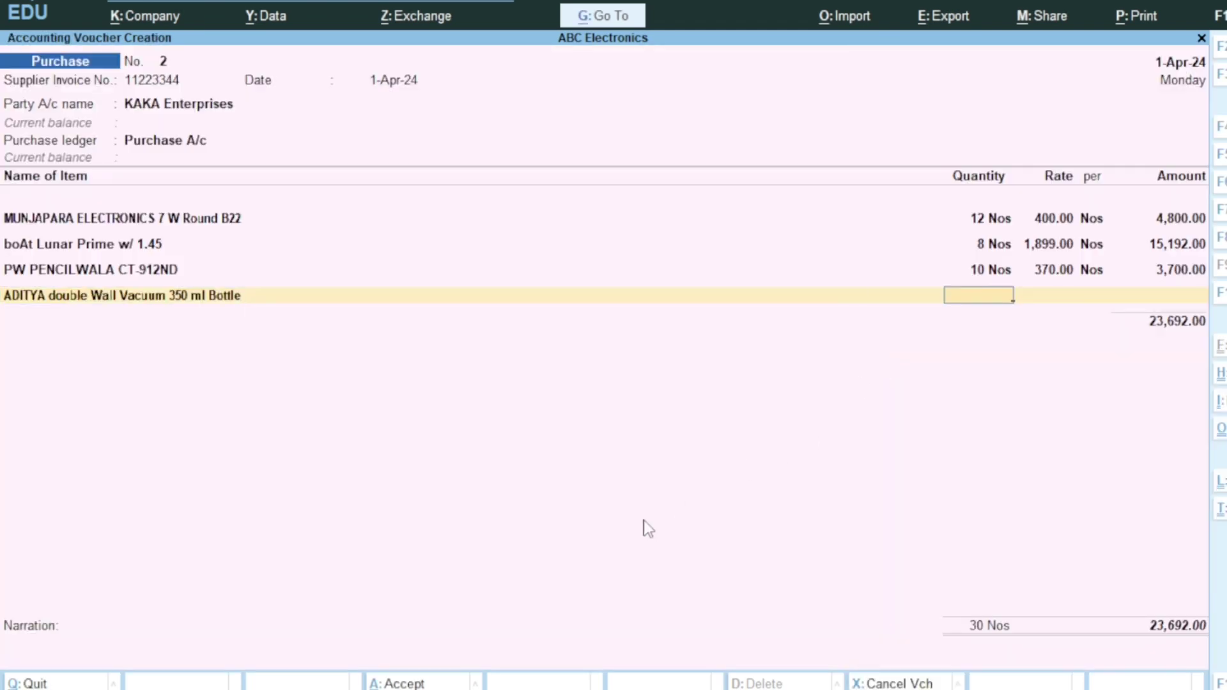
Check the ADITYA bottle row in Google Sheets and enter its quantity 6 Nos and rate 715 in the TallyPrime purchase voucher
{"action": "key", "text": "alt+Tab"}
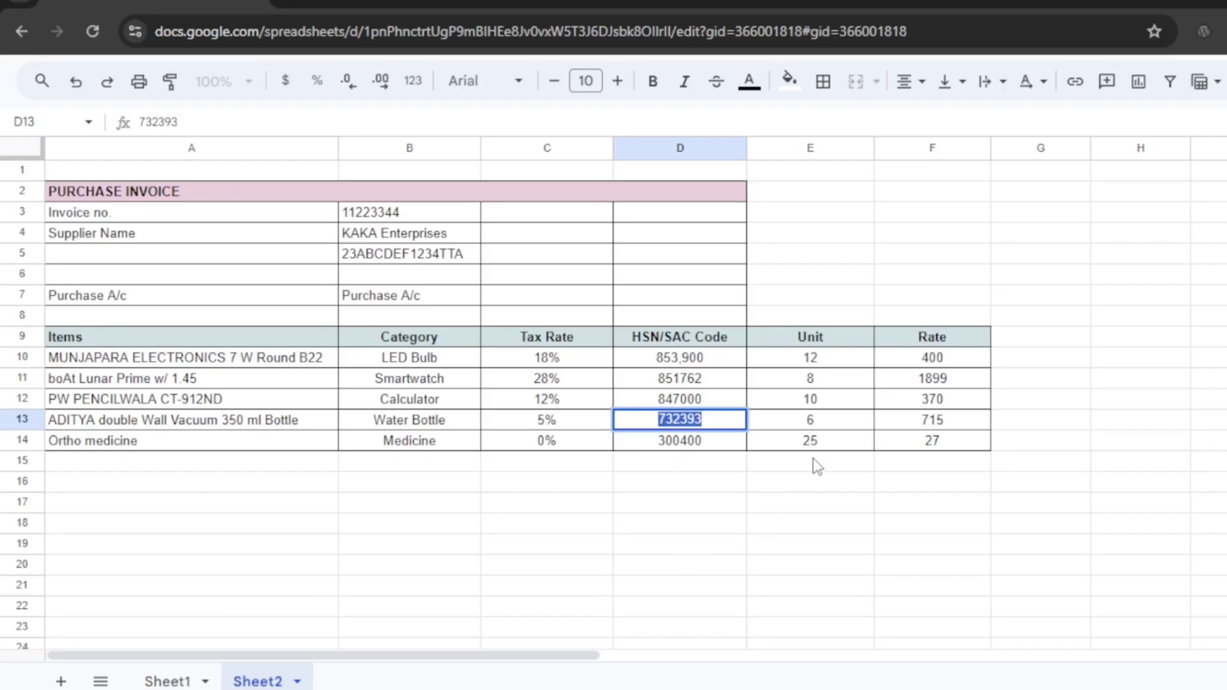
{"action": "key", "text": "ctrl+c"}
{"action": "key", "text": "alt+Tab"}
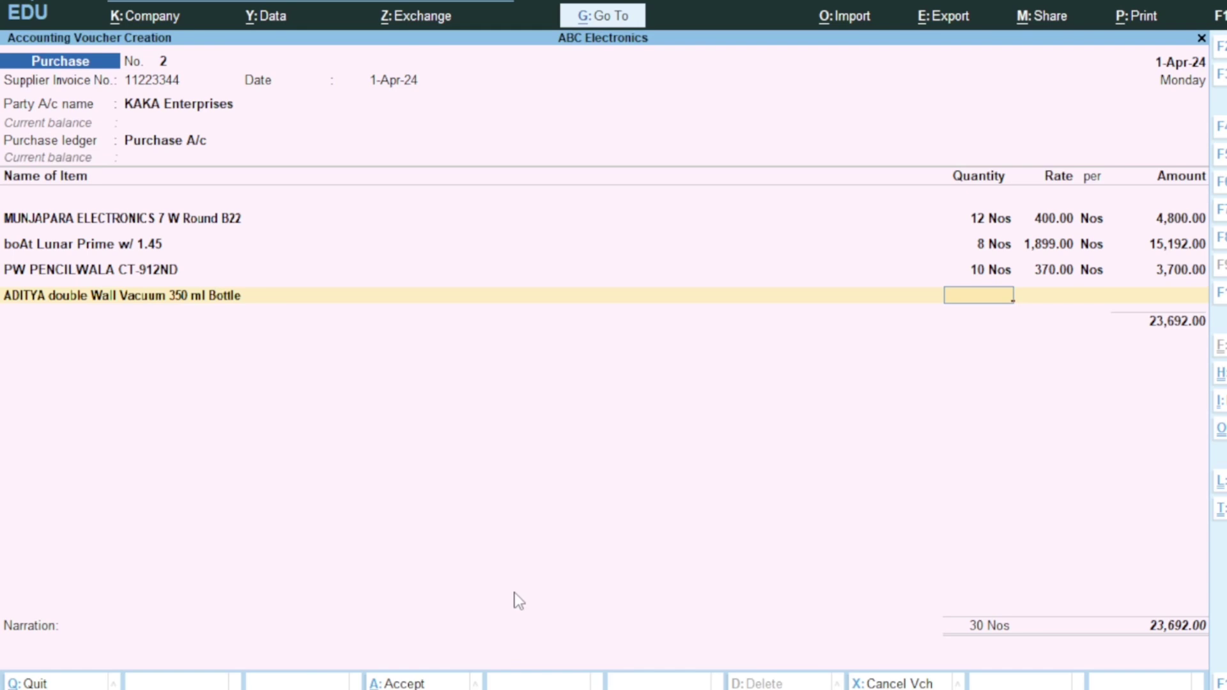
{"action": "type", "text": "06"}
{"action": "key", "text": "Return"}
{"action": "type", "text": "715"}
{"action": "key", "text": "Return"}
{"action": "key", "text": "Return"}
{"action": "key", "text": "alt+Tab"}
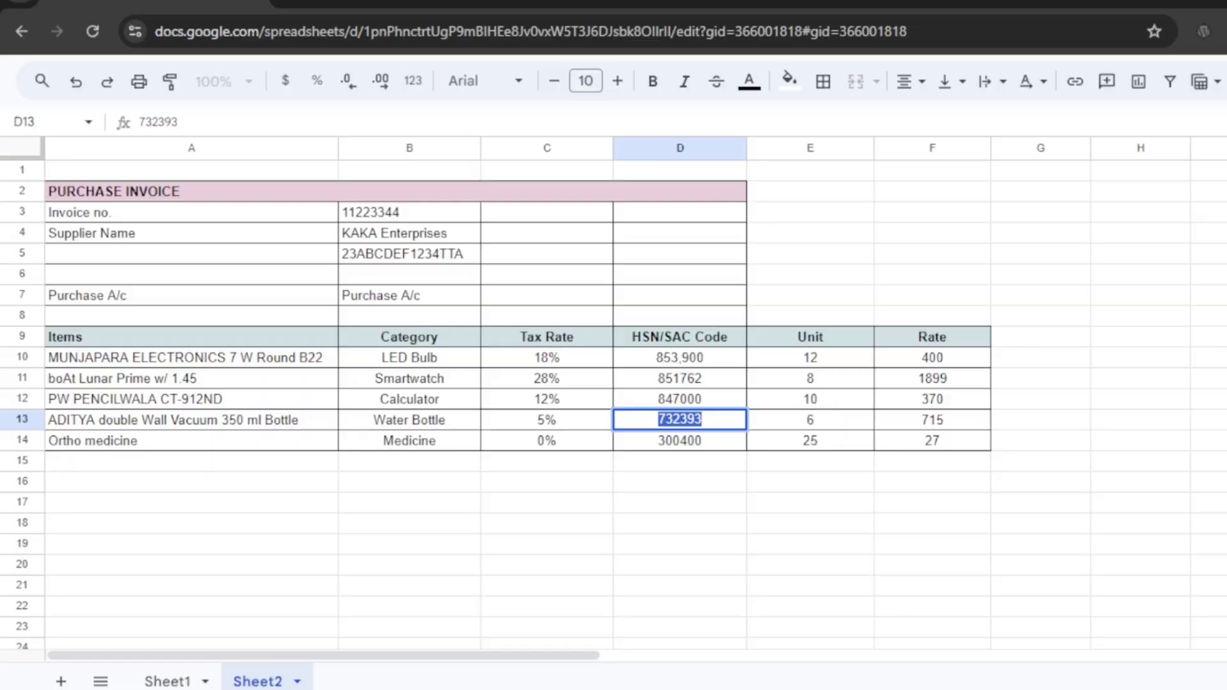
{"action": "key", "text": "alt+Tab"}
{"action": "key", "text": "Return"}
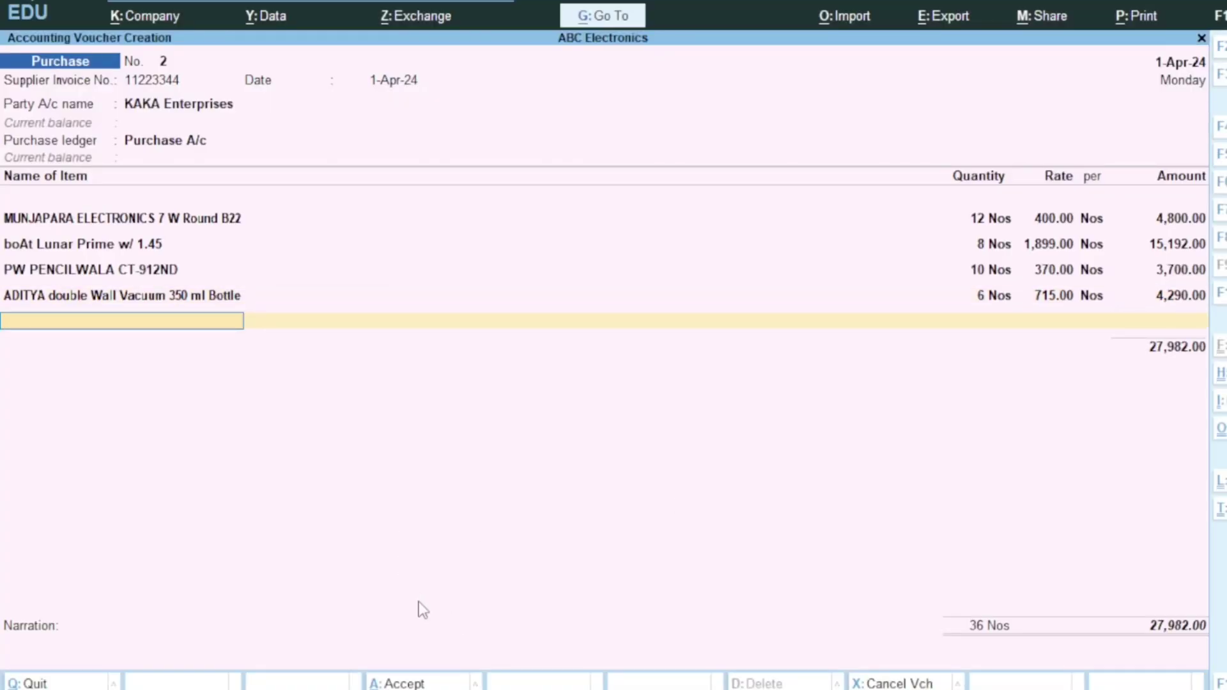
Copy Ortho medicine from the Google Sheets invoice and start a new TallyPrime stock item with that name and no alias
{"action": "key", "text": "alt+Tab"}
{"action": "left_click", "coordinate": [99, 446]}
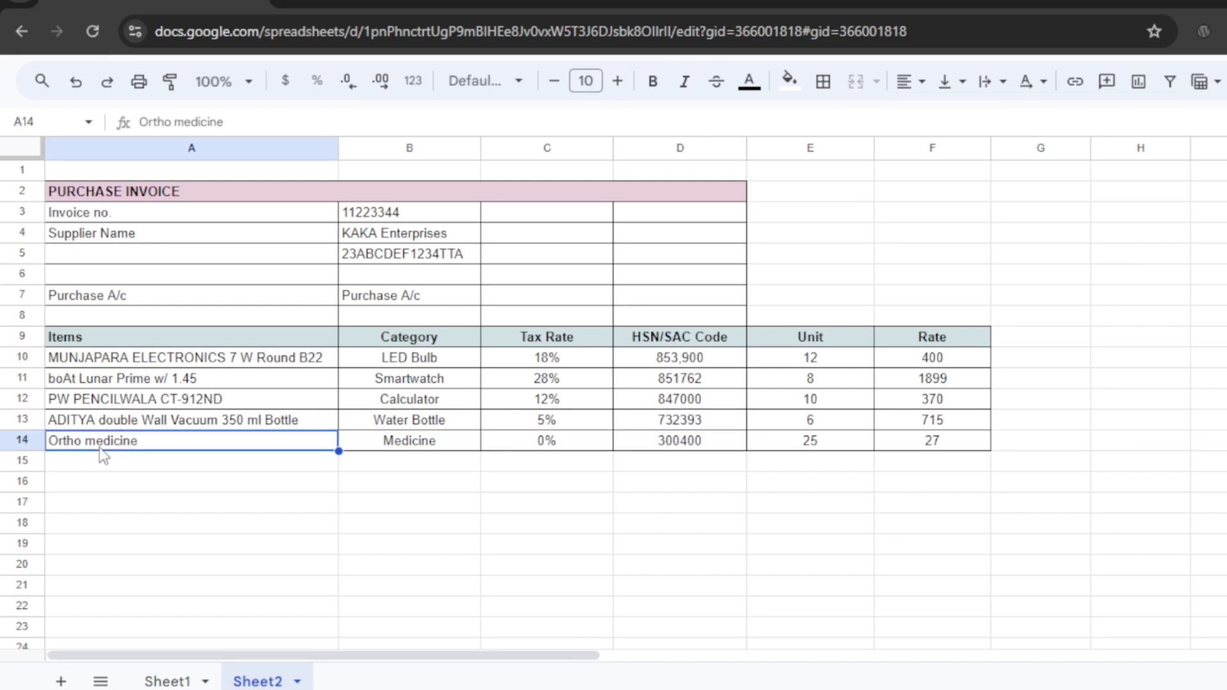
{"action": "triple_click", "coordinate": [100, 448]}
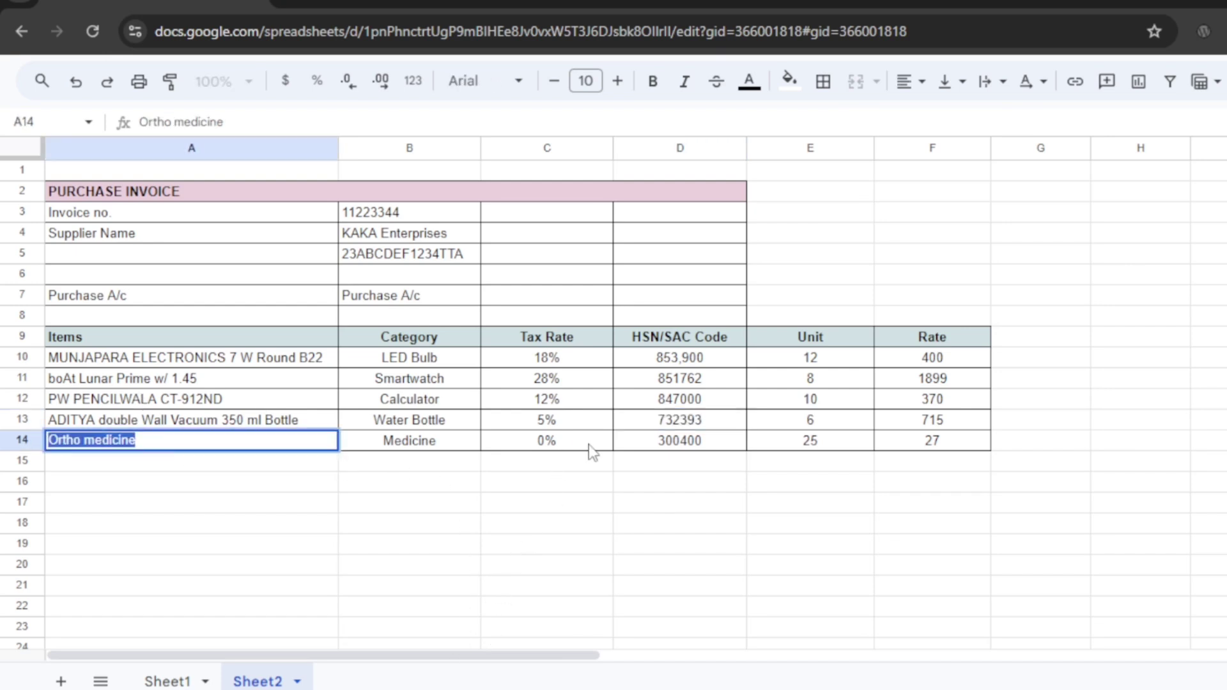
{"action": "left_click", "coordinate": [508, 689]}
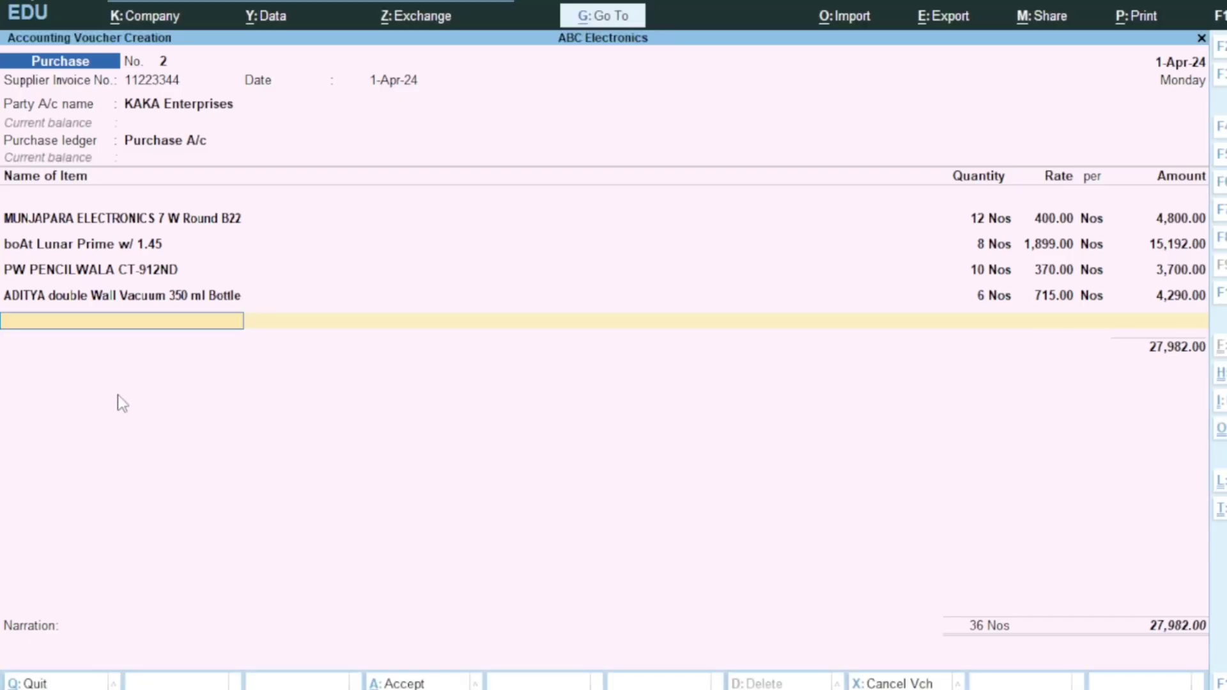
{"action": "key", "text": "alt+c"}
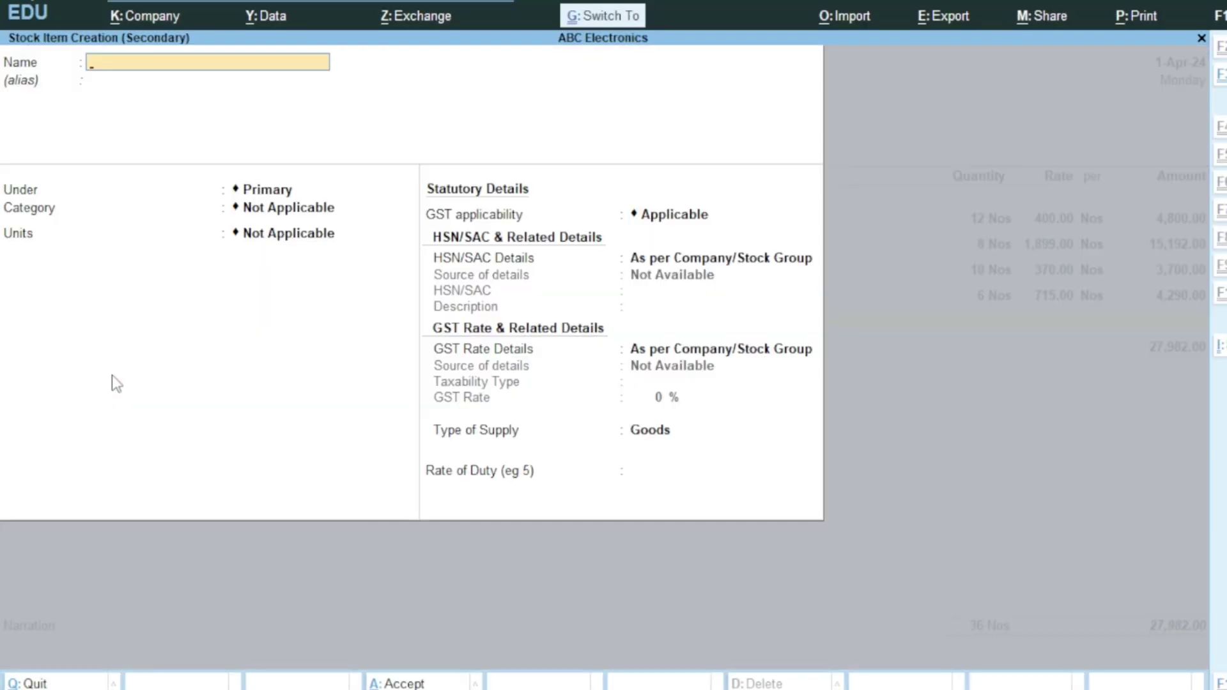
{"action": "key", "text": "ctrl+v"}
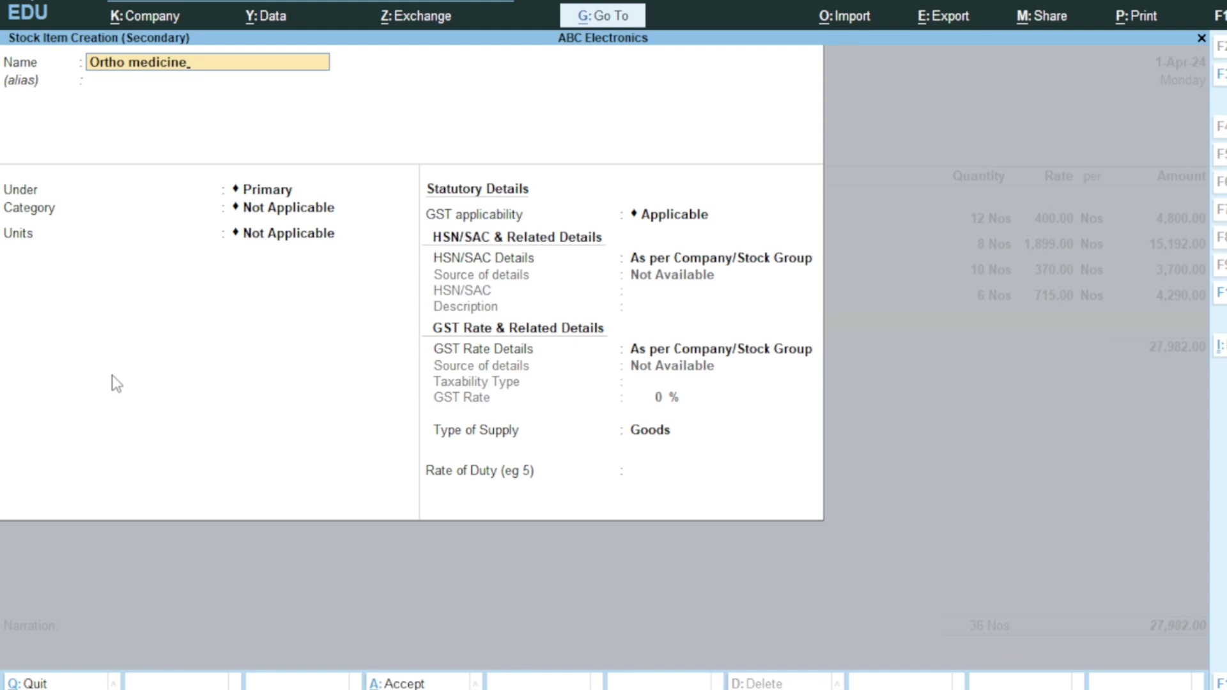
{"action": "key", "text": "Return"}
{"action": "key", "text": "Return"}
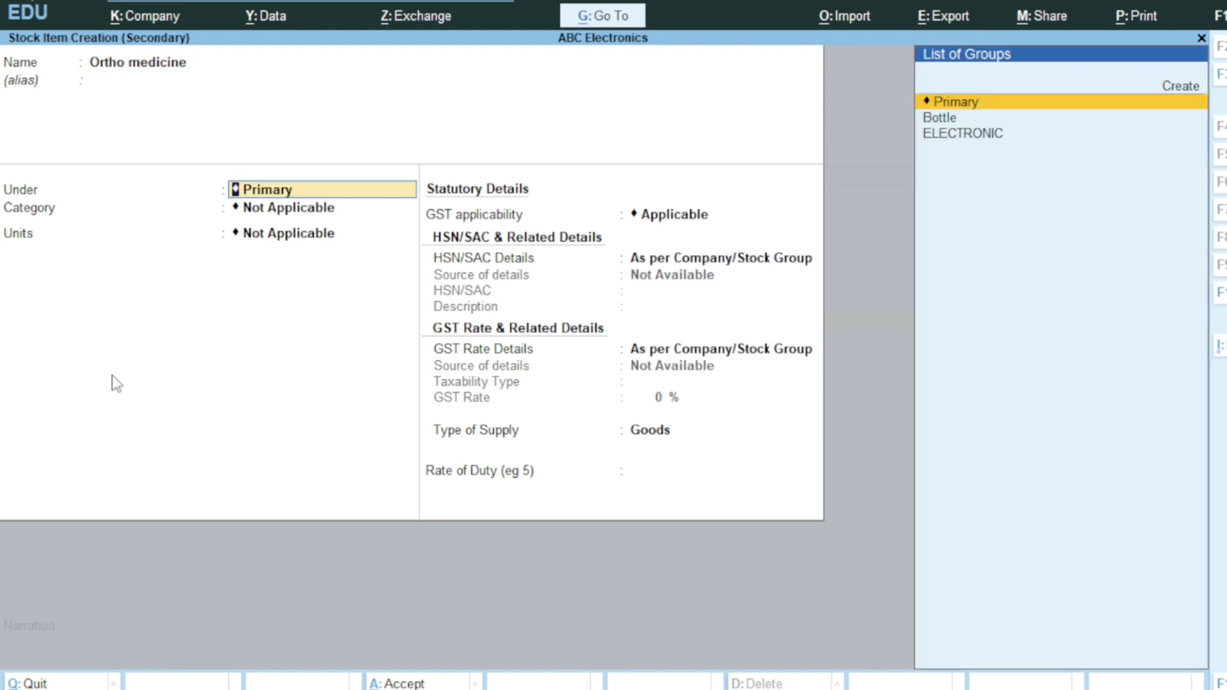
Create a stock group named medicine under Primary with default settings and assign it to the Ortho medicine item
{"action": "key", "text": "Up"}
{"action": "key", "text": "Return"}
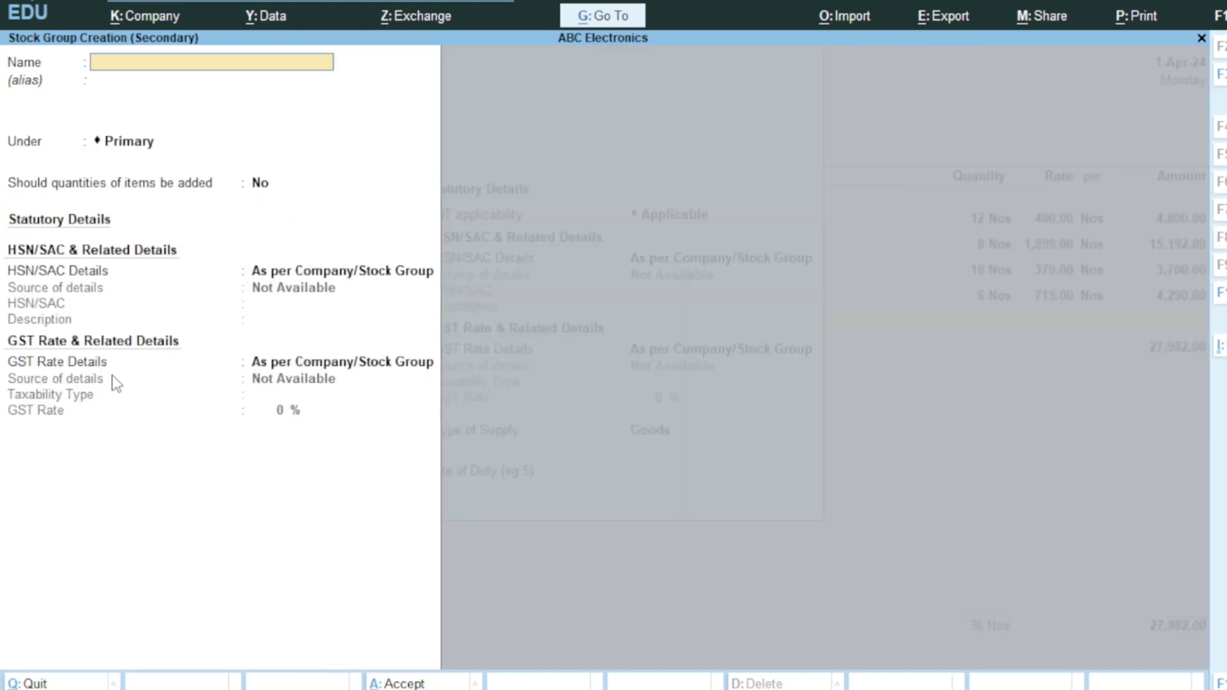
{"action": "type", "text": "Ortho medicine"}
{"action": "key", "text": "Delete"}
{"action": "key", "text": "Delete"}
{"action": "key", "text": "Delete"}
{"action": "key", "text": "Delete"}
{"action": "key", "text": "Delete"}
{"action": "key", "text": "Delete"}
{"action": "key", "text": "Return"}
{"action": "key", "text": "Return"}
{"action": "key", "text": "Return"}
{"action": "key", "text": "Return"}
{"action": "key", "text": "Return"}
{"action": "key", "text": "Return"}
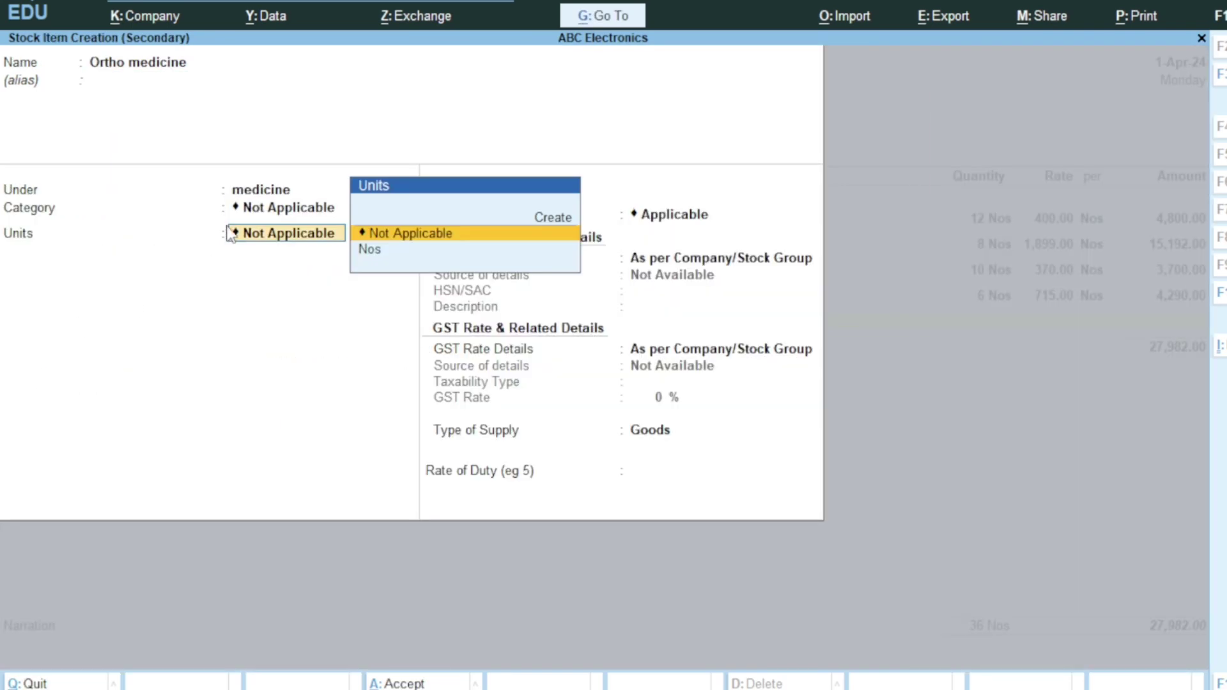
Create a stock category named medicine under Primary and assign it to the Ortho medicine item
{"action": "left_click", "coordinate": [262, 211]}
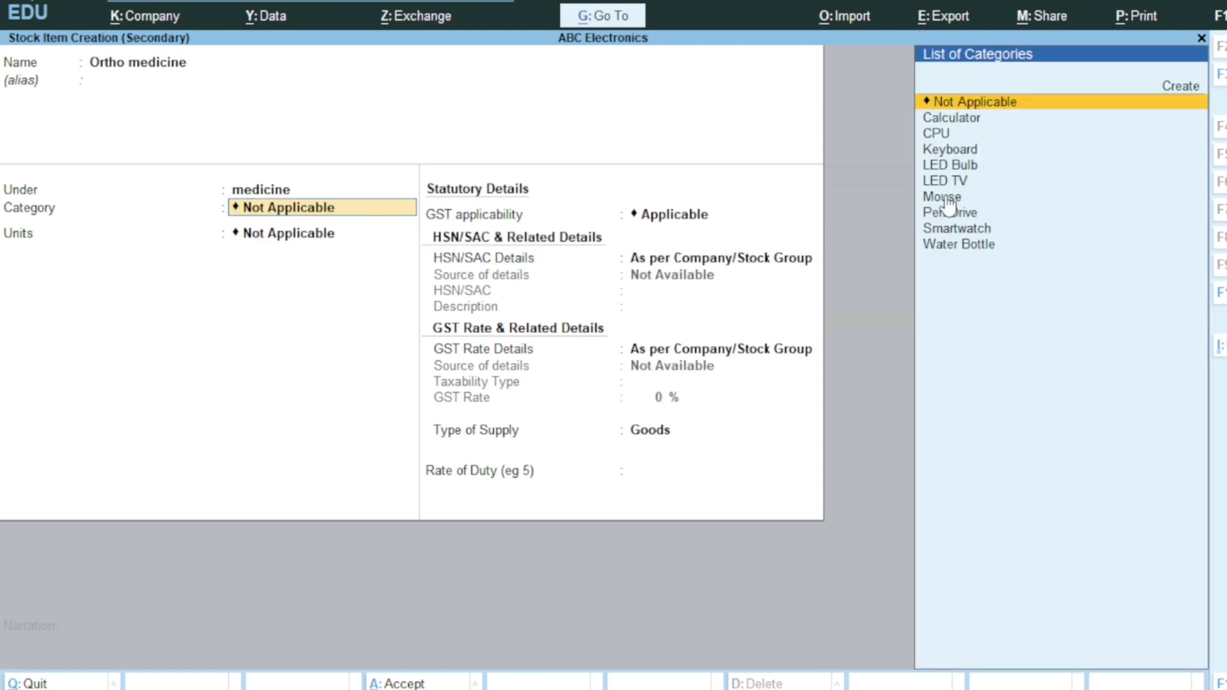
{"action": "key", "text": "Up"}
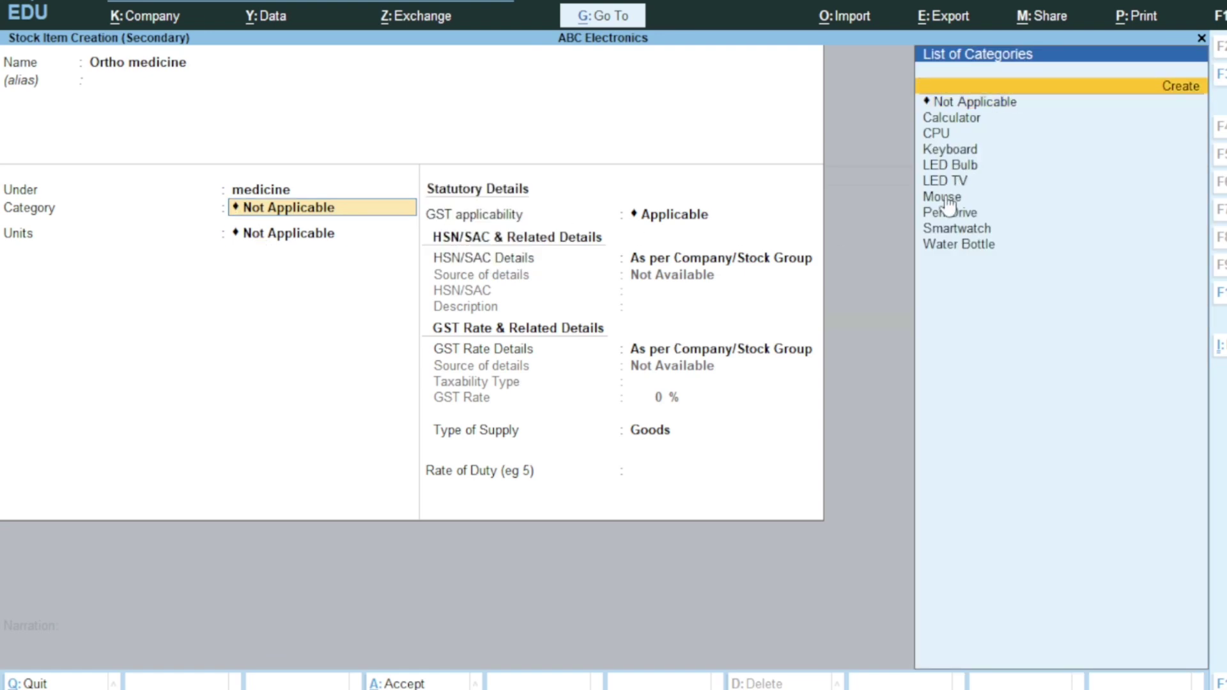
{"action": "key", "text": "Return"}
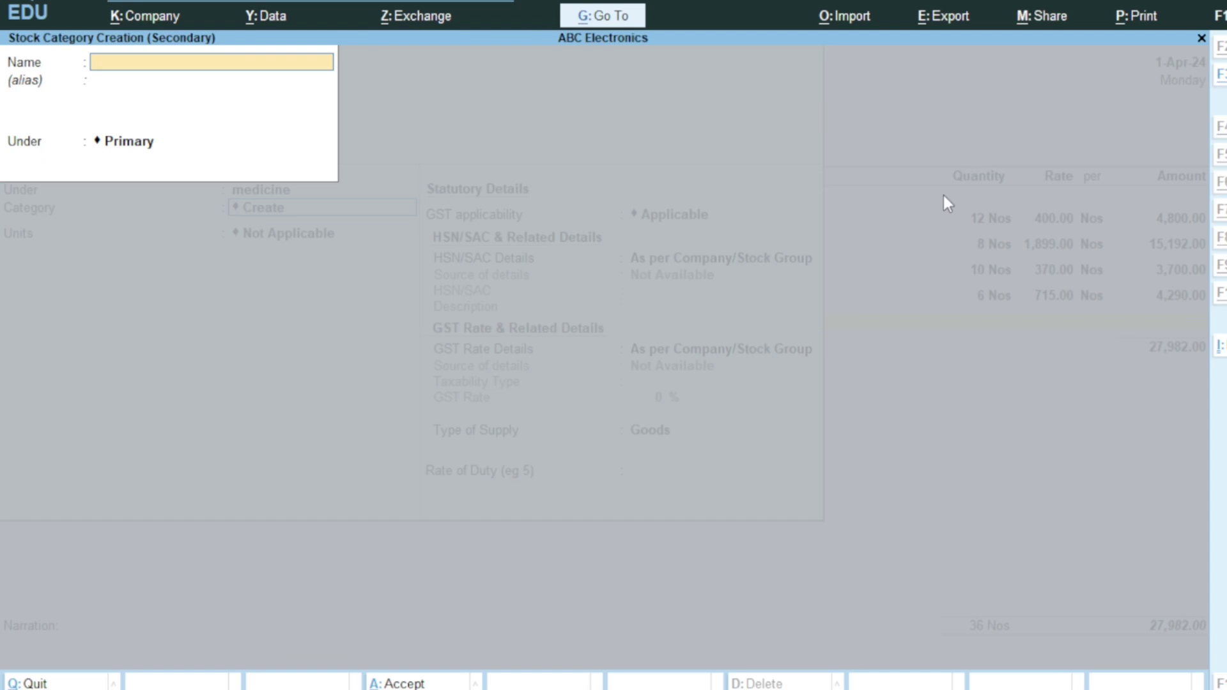
{"action": "key", "text": "ctrl+v"}
{"action": "key", "text": "Delete"}
{"action": "key", "text": "Delete"}
{"action": "key", "text": "Delete"}
{"action": "key", "text": "Delete"}
{"action": "key", "text": "Delete"}
{"action": "key", "text": "Delete"}
{"action": "key", "text": "Return"}
{"action": "key", "text": "Return"}
{"action": "key", "text": "Return"}
{"action": "key", "text": "Return"}
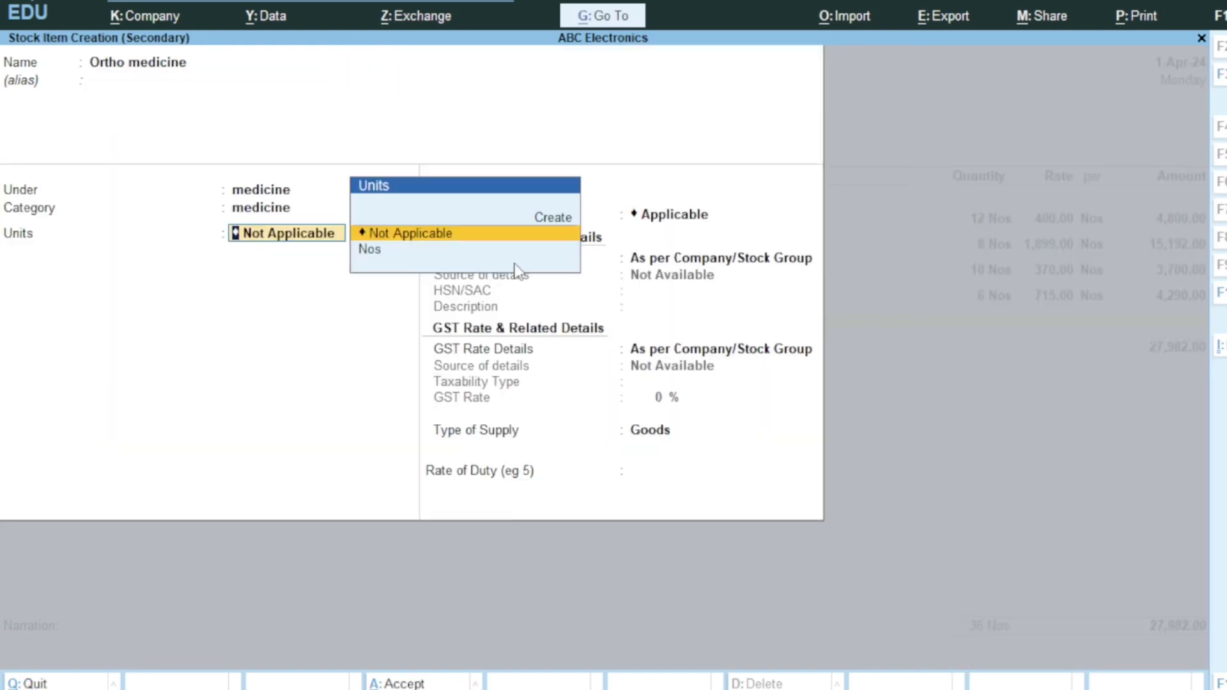
Set the Ortho medicine item's unit to Nos and keep GST Applicable
{"action": "key", "text": "Down"}
{"action": "key", "text": "Return"}
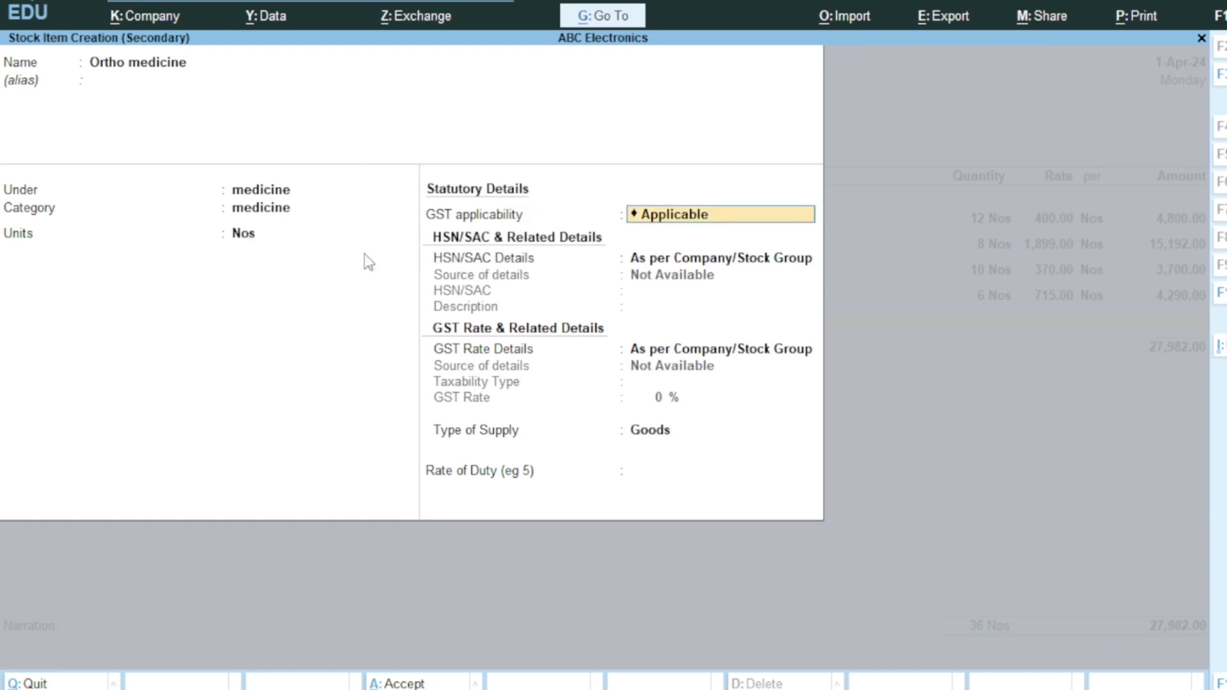
{"action": "key", "text": "Return"}
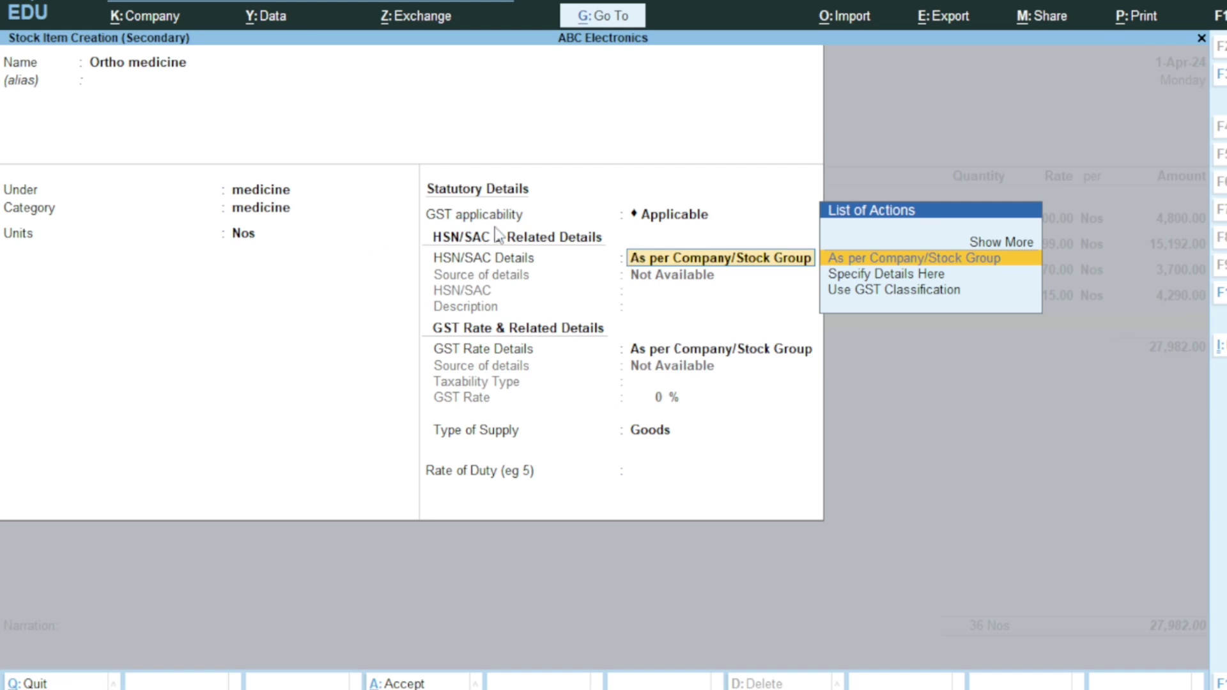
Directly specify the Ortho medicine item's HSN details in TallyPrime, using code 300400 copied from the Google Sheets invoice and the description Medicine
{"action": "key", "text": "Down"}
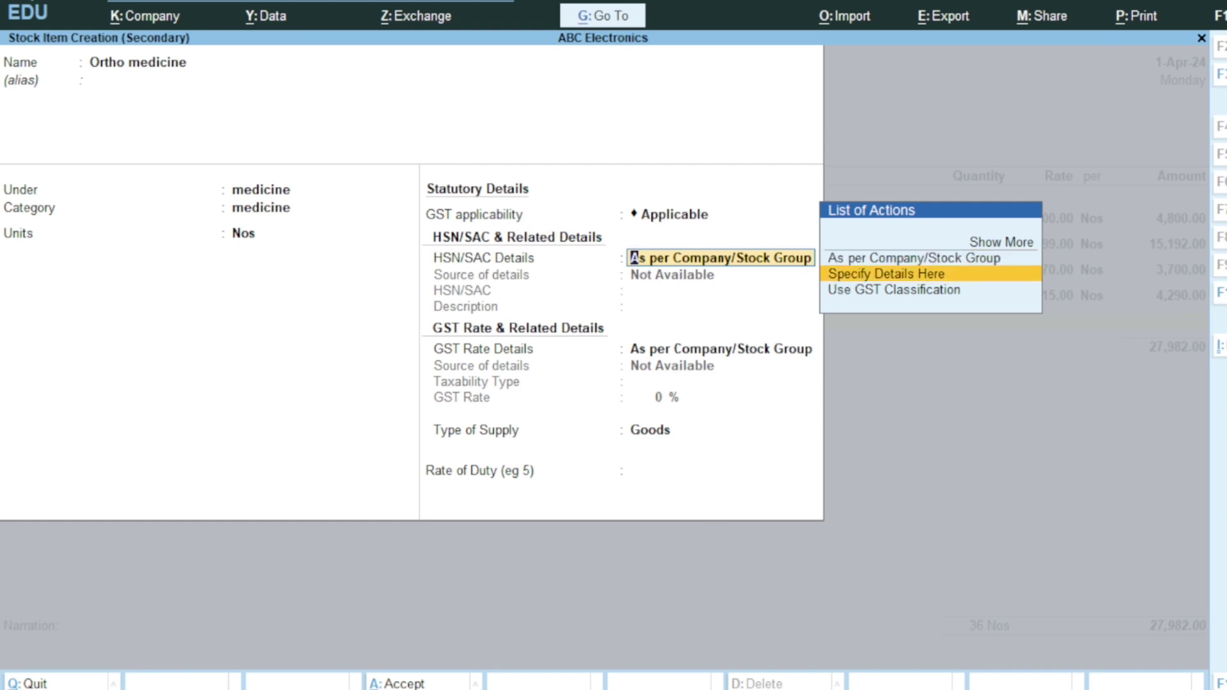
{"action": "key", "text": "alt+Tab"}
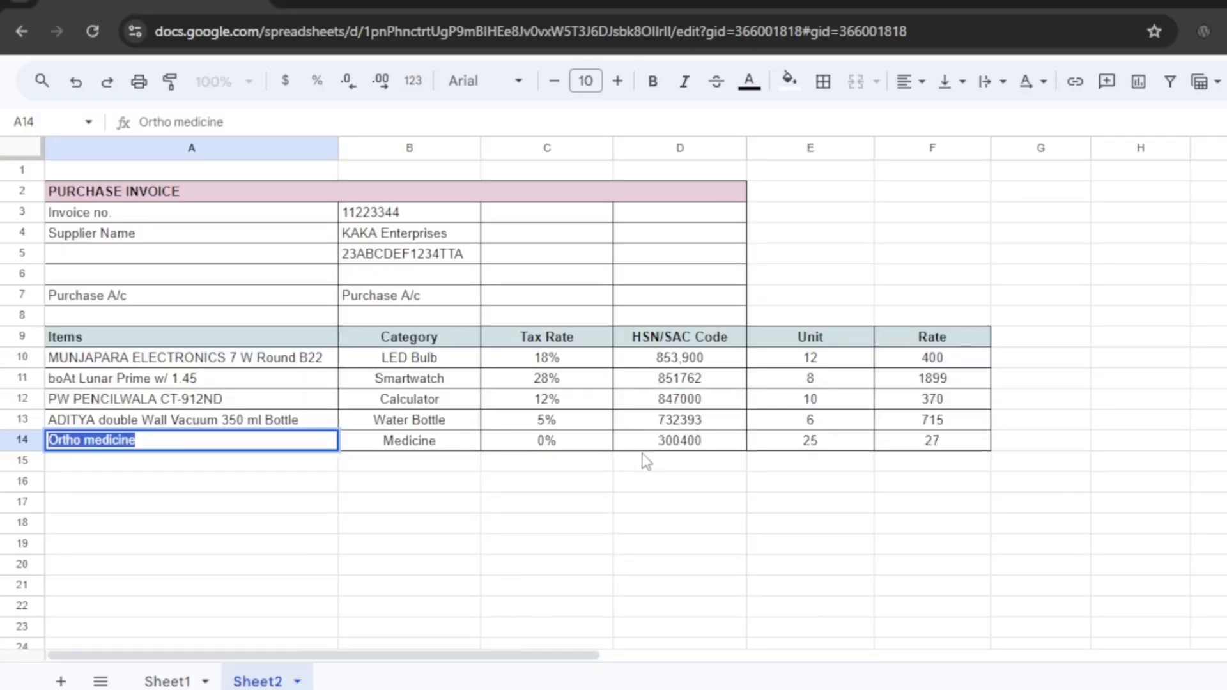
{"action": "left_click", "coordinate": [680, 439]}
{"action": "double_click", "coordinate": [679, 439]}
{"action": "key", "text": "ctrl+c"}
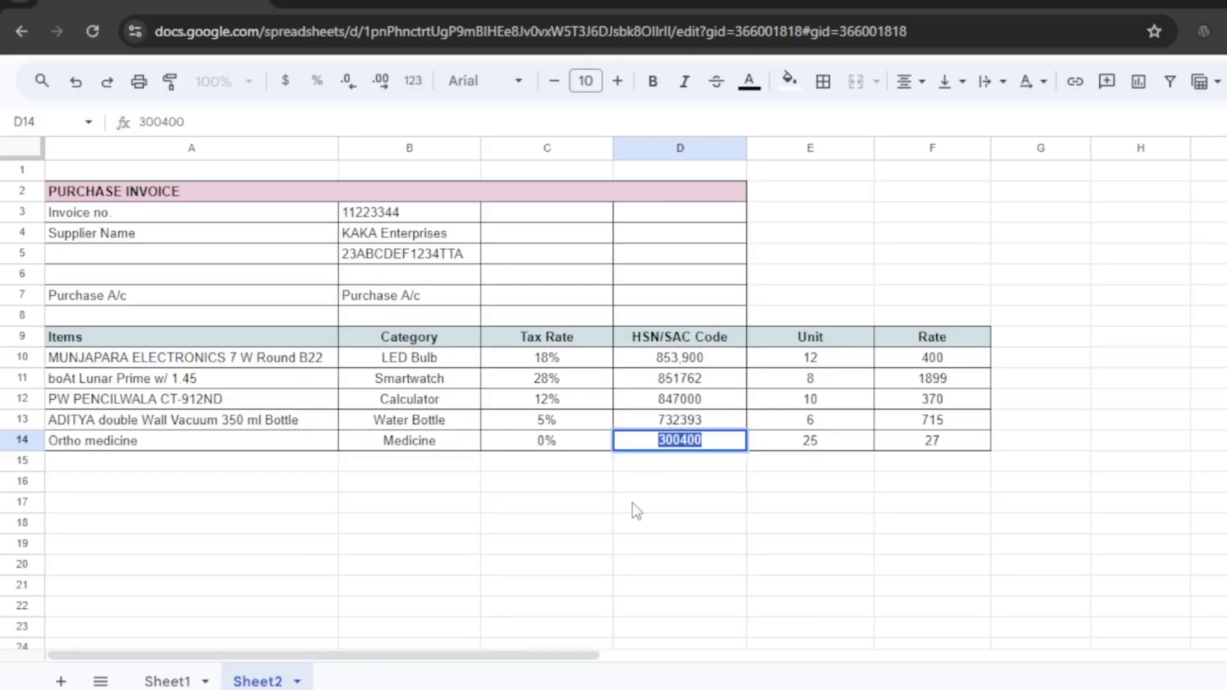
{"action": "key", "text": "alt+Tab"}
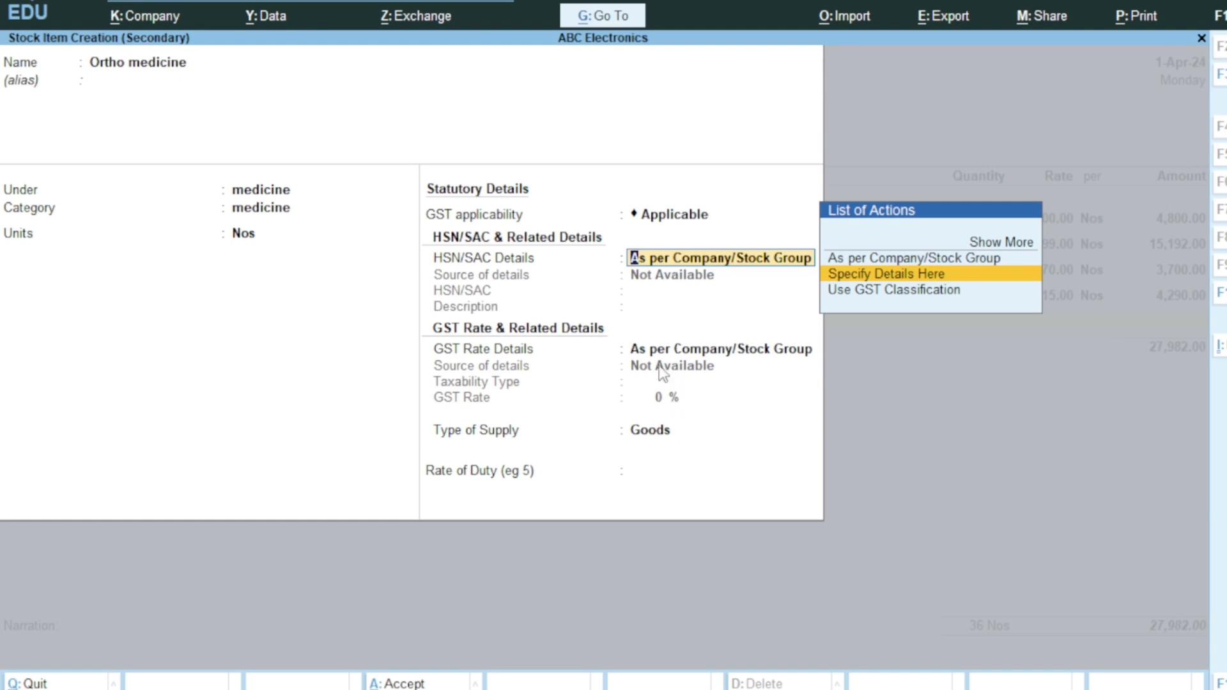
{"action": "key", "text": "Return"}
{"action": "key", "text": "ctrl+v"}
{"action": "key", "text": "Return"}
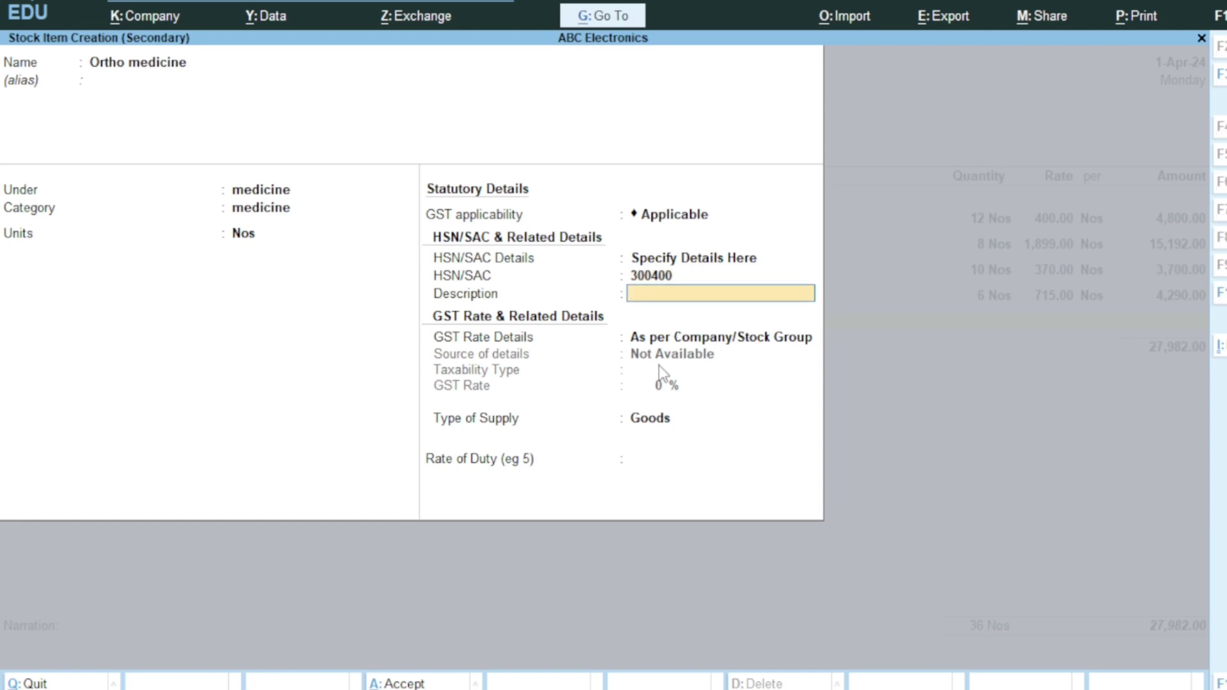
{"action": "type", "text": "Medicine"}
{"action": "key", "text": "Return"}
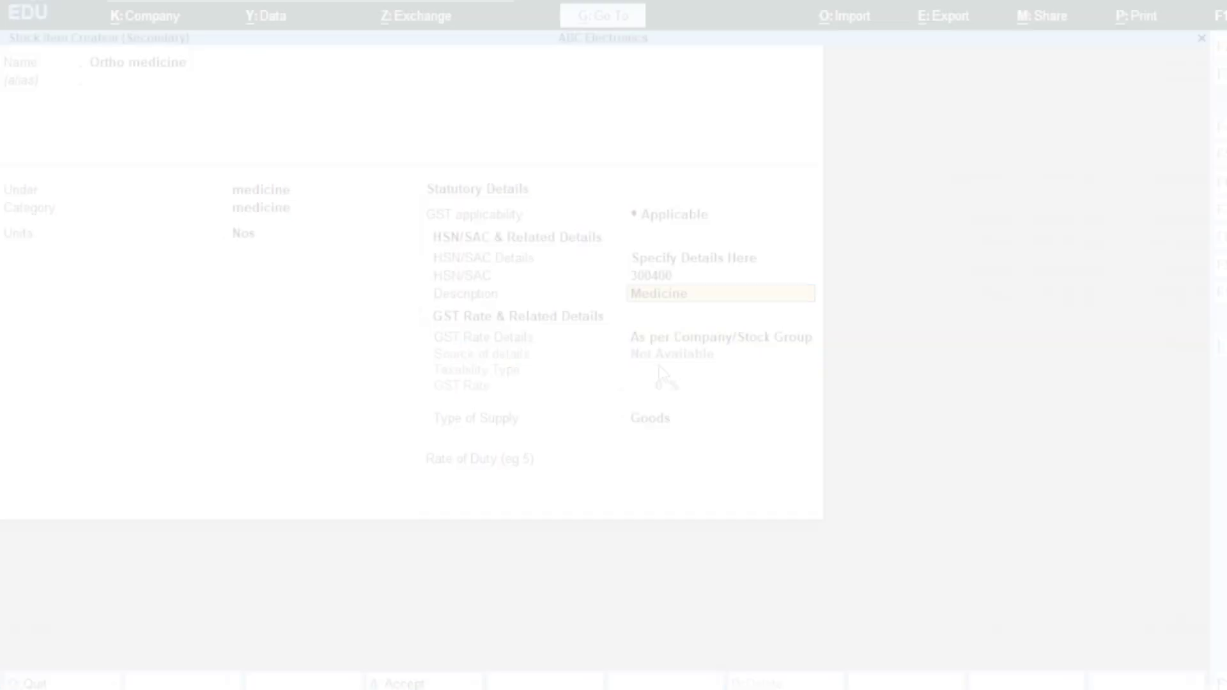
Directly specify a taxable GST rate of 0% for the Ortho medicine item, keep supply type Goods, and save the item
{"action": "left_click", "coordinate": [858, 356]}
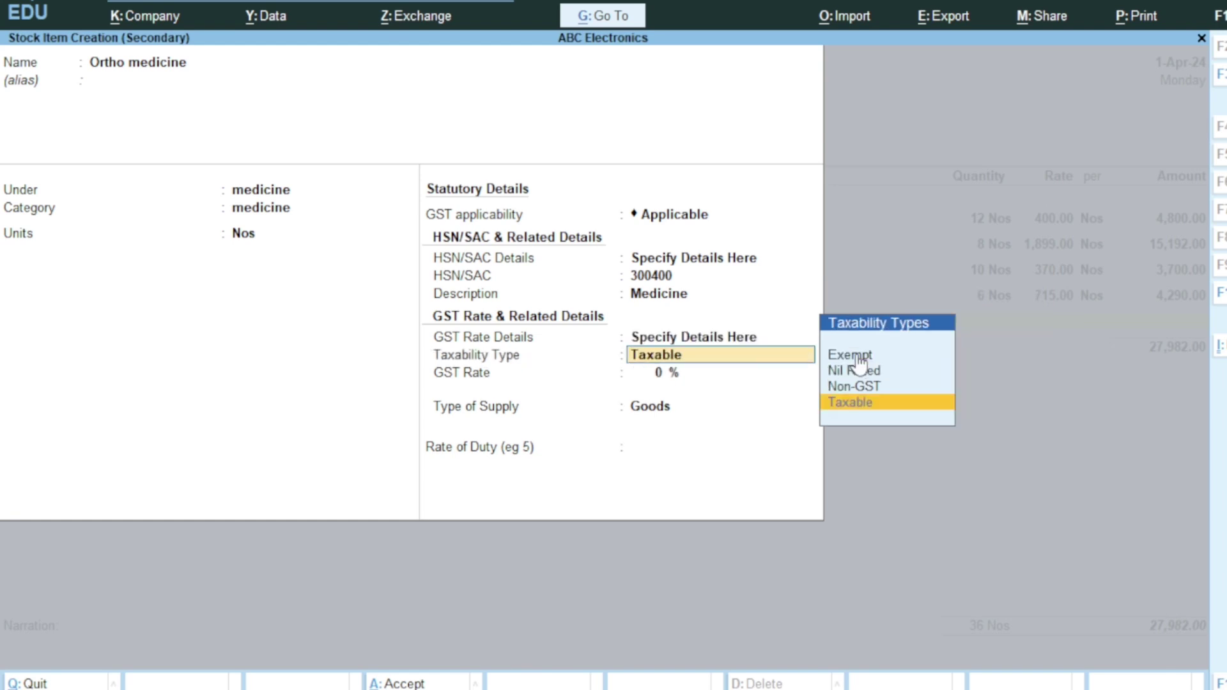
{"action": "key", "text": "Return"}
{"action": "key", "text": "Return"}
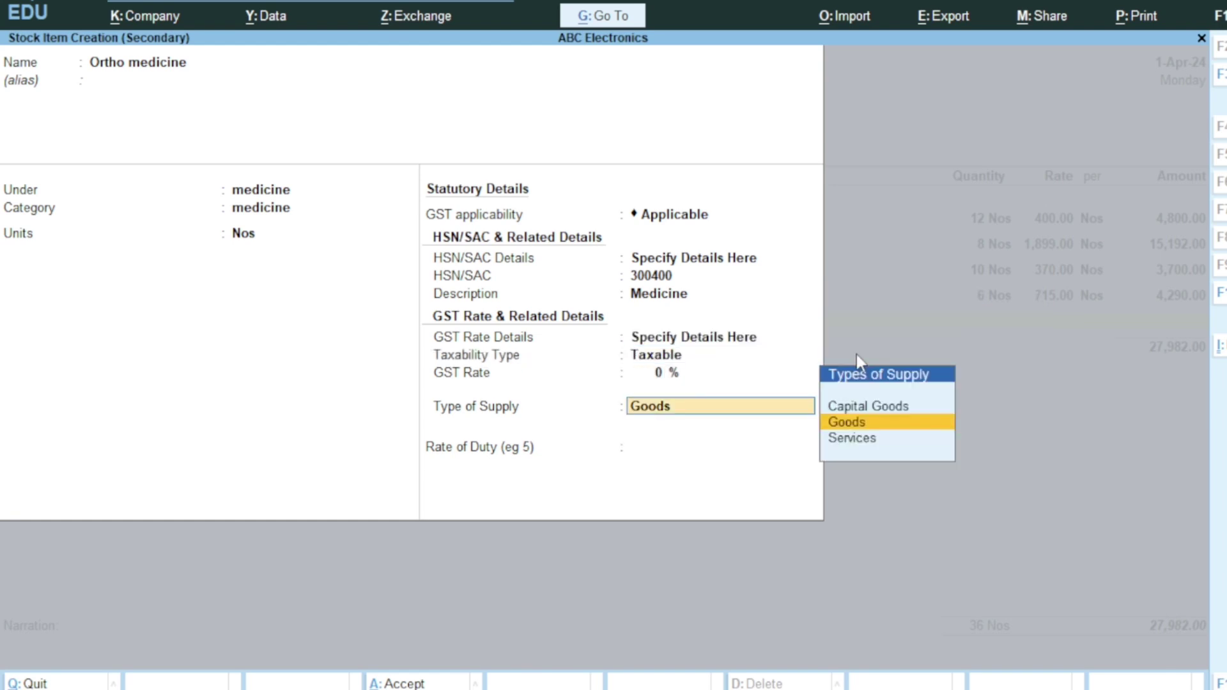
{"action": "key", "text": "Return"}
{"action": "key", "text": "Return"}
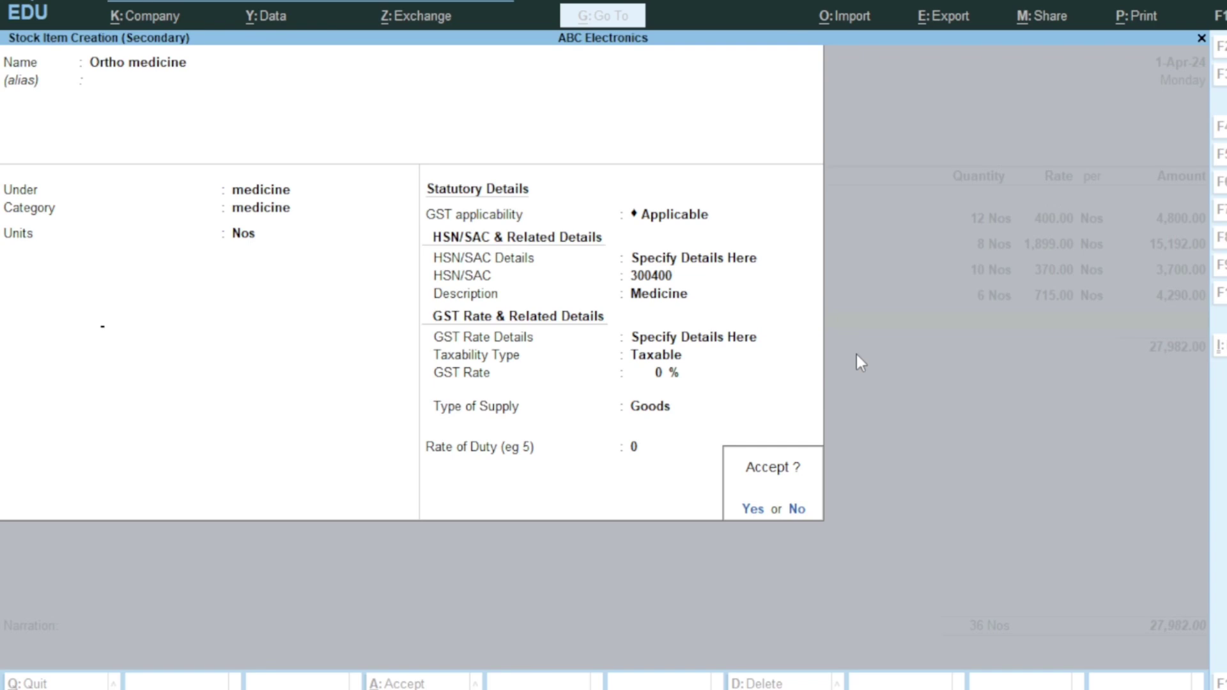
{"action": "key", "text": "Return"}
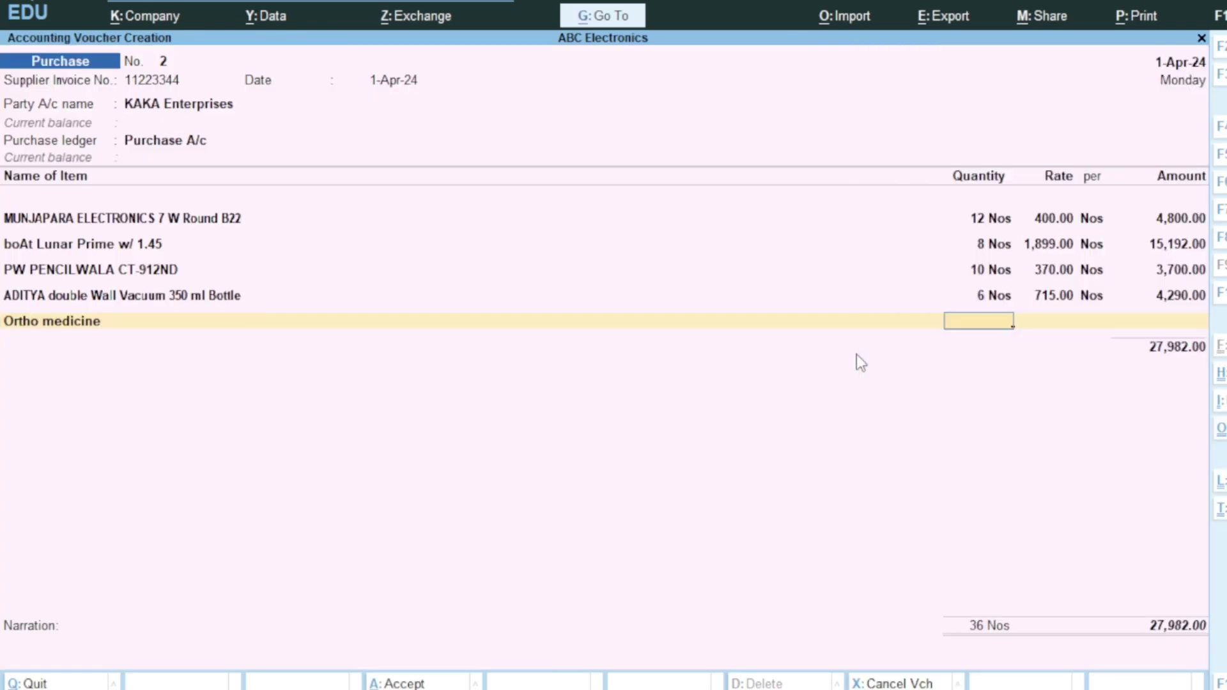
Check the Ortho medicine row in Google Sheets and enter its quantity 25 Nos and rate 27 in the TallyPrime purchase voucher
{"action": "left_click", "coordinate": [495, 689]}
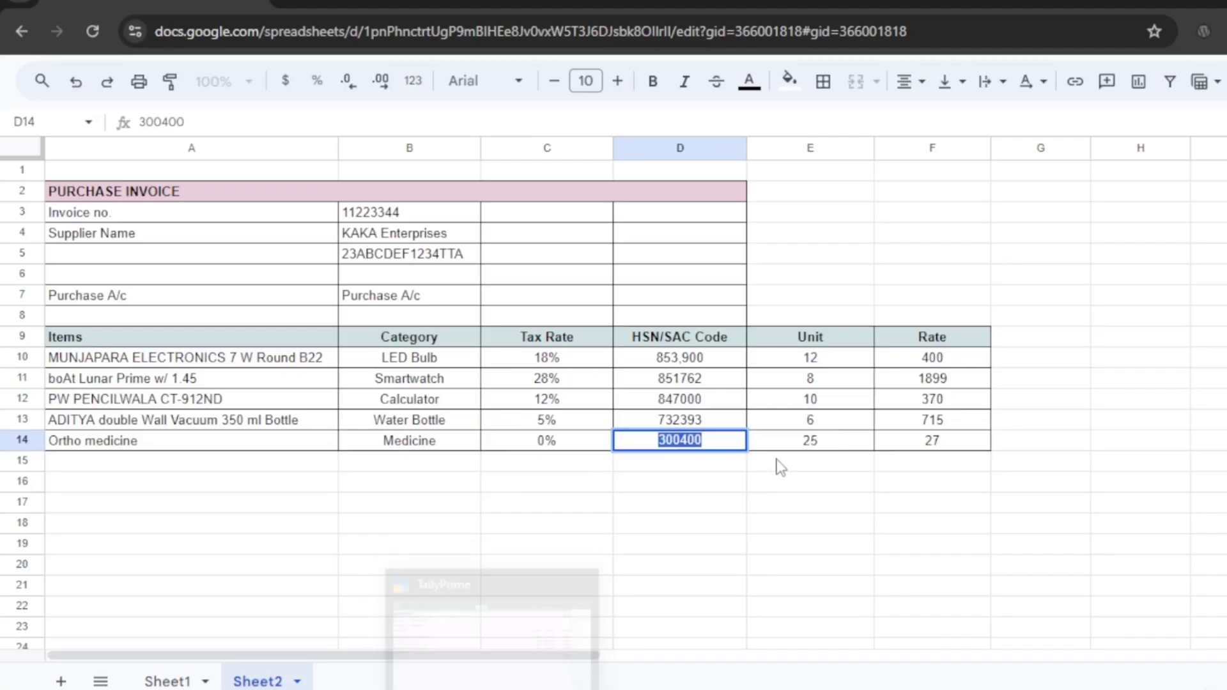
{"action": "left_click", "coordinate": [516, 689]}
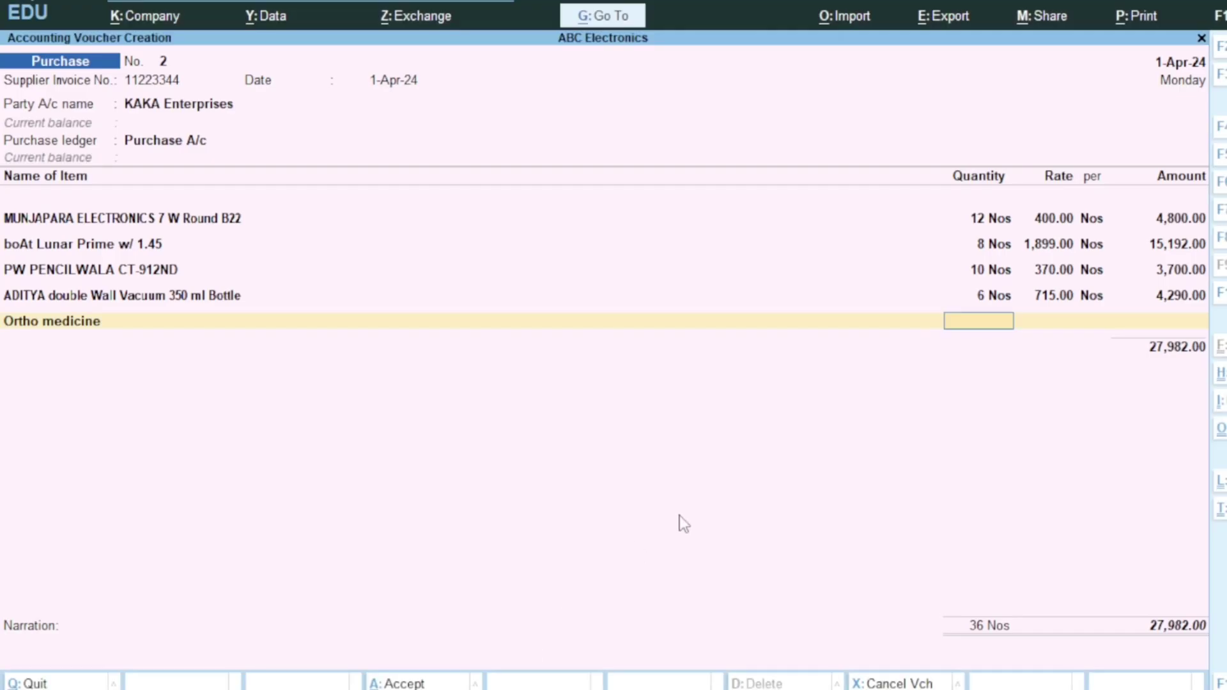
{"action": "type", "text": "25"}
{"action": "key", "text": "Return"}
{"action": "type", "text": "27"}
{"action": "key", "text": "Return"}
{"action": "key", "text": "Return"}
{"action": "key", "text": "Return"}
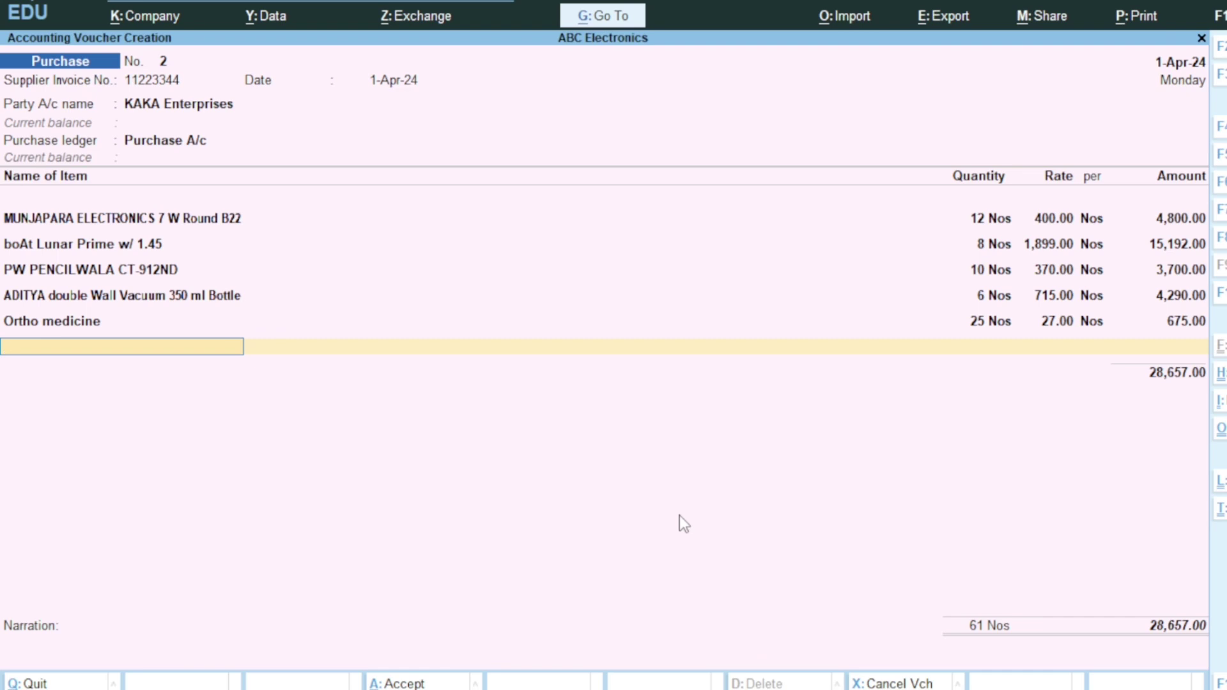
End the voucher's stock item list and start a new ledger named CGST under Duties & Taxes
{"action": "key", "text": "Return"}
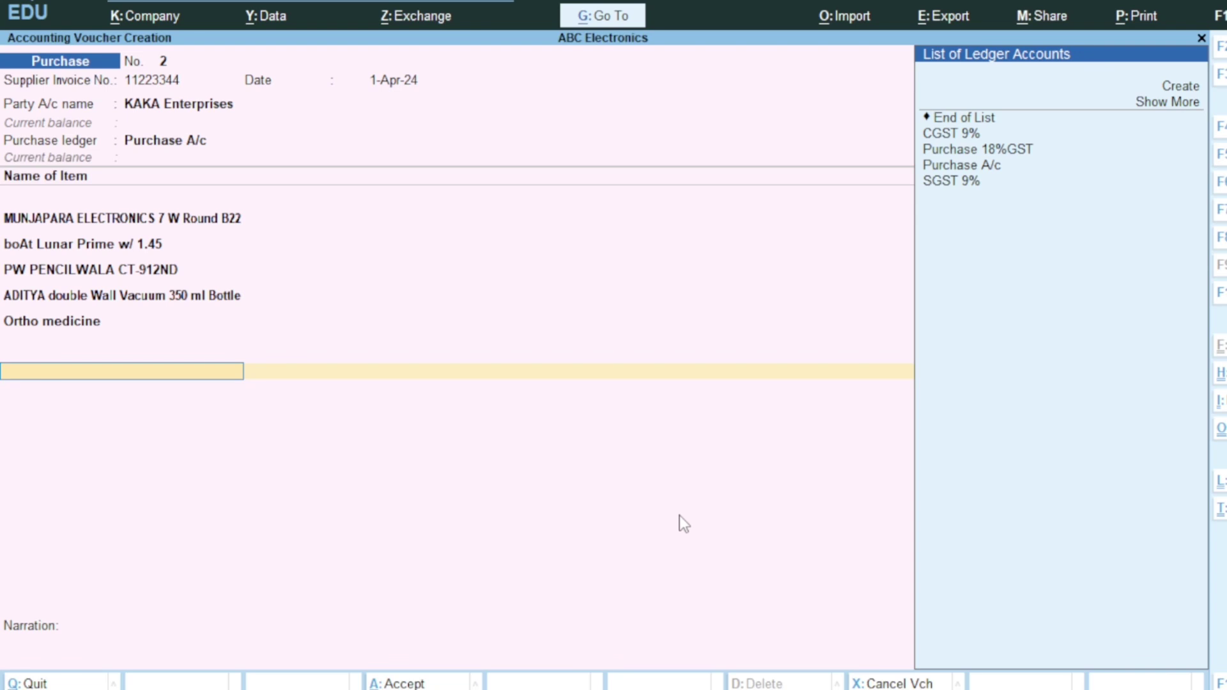
{"action": "key", "text": "Up"}
{"action": "key", "text": "Up"}
{"action": "key", "text": "Up"}
{"action": "key", "text": "Up"}
{"action": "key", "text": "Up"}
{"action": "key", "text": "Up"}
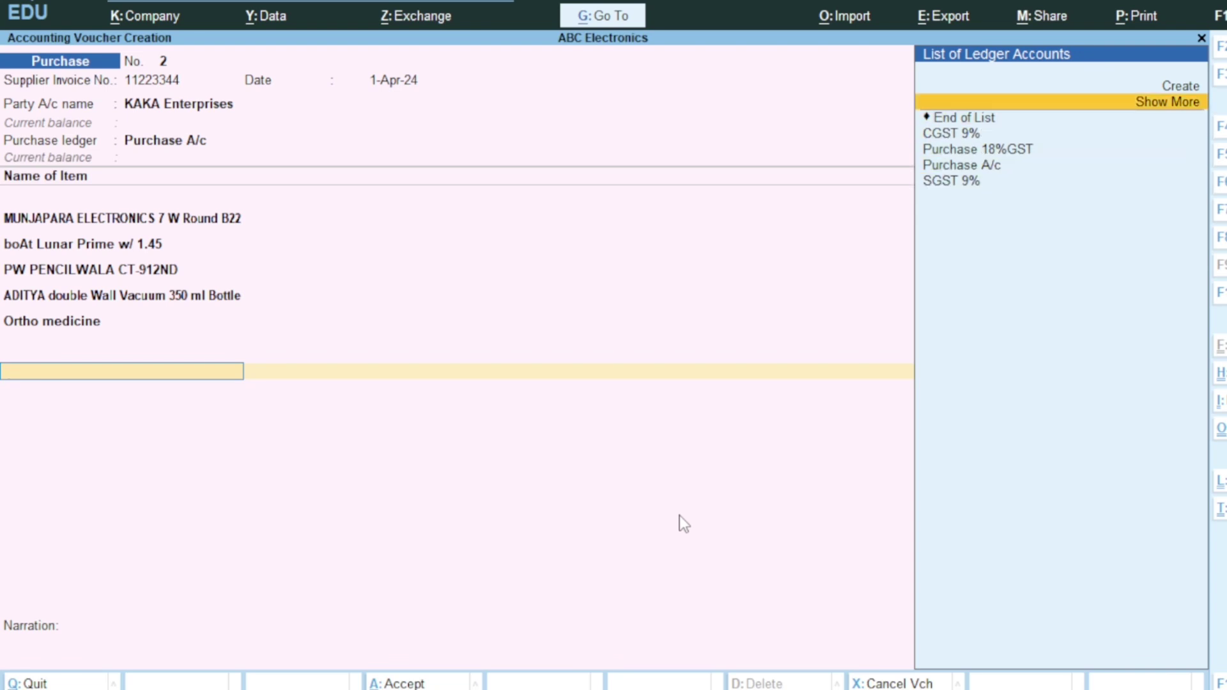
{"action": "key", "text": "Return"}
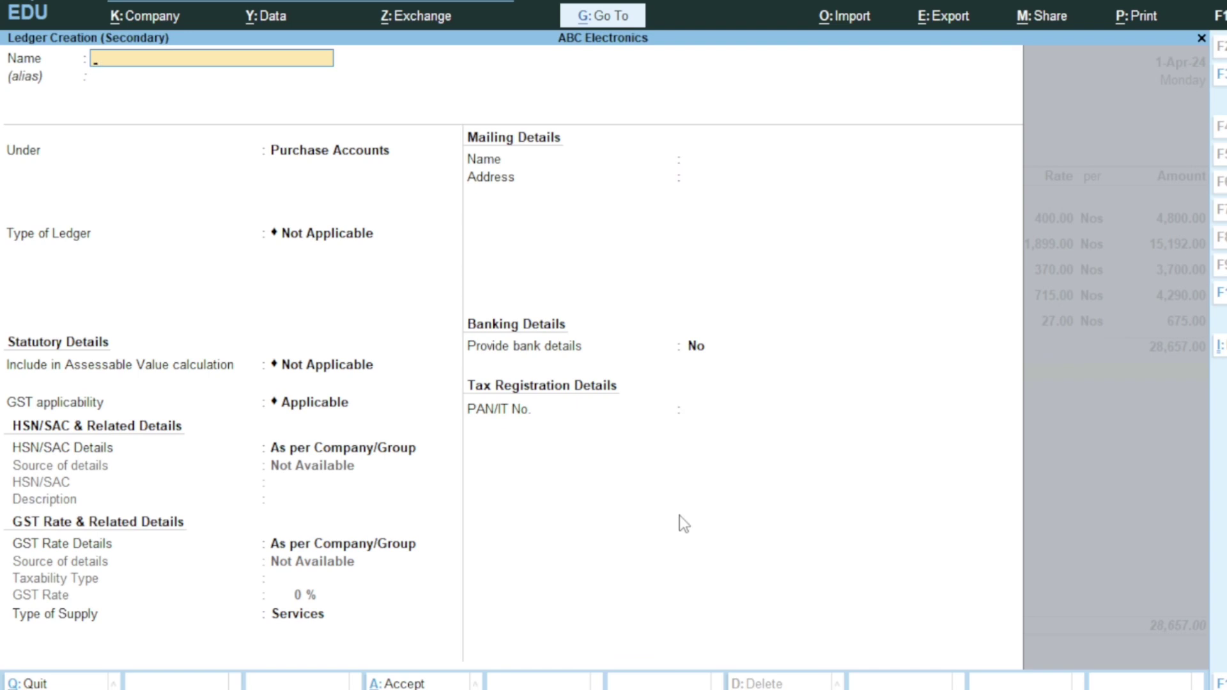
{"action": "type", "text": "CGST"}
{"action": "key", "text": "Return"}
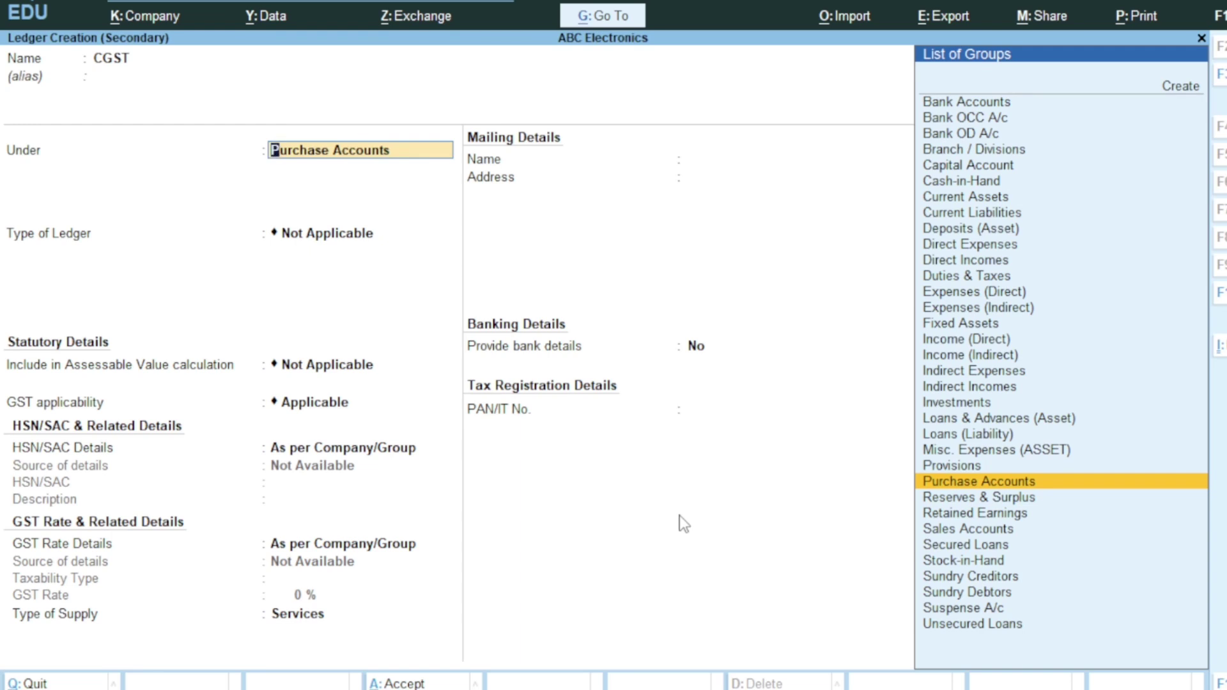
{"action": "type", "text": "TAX"}
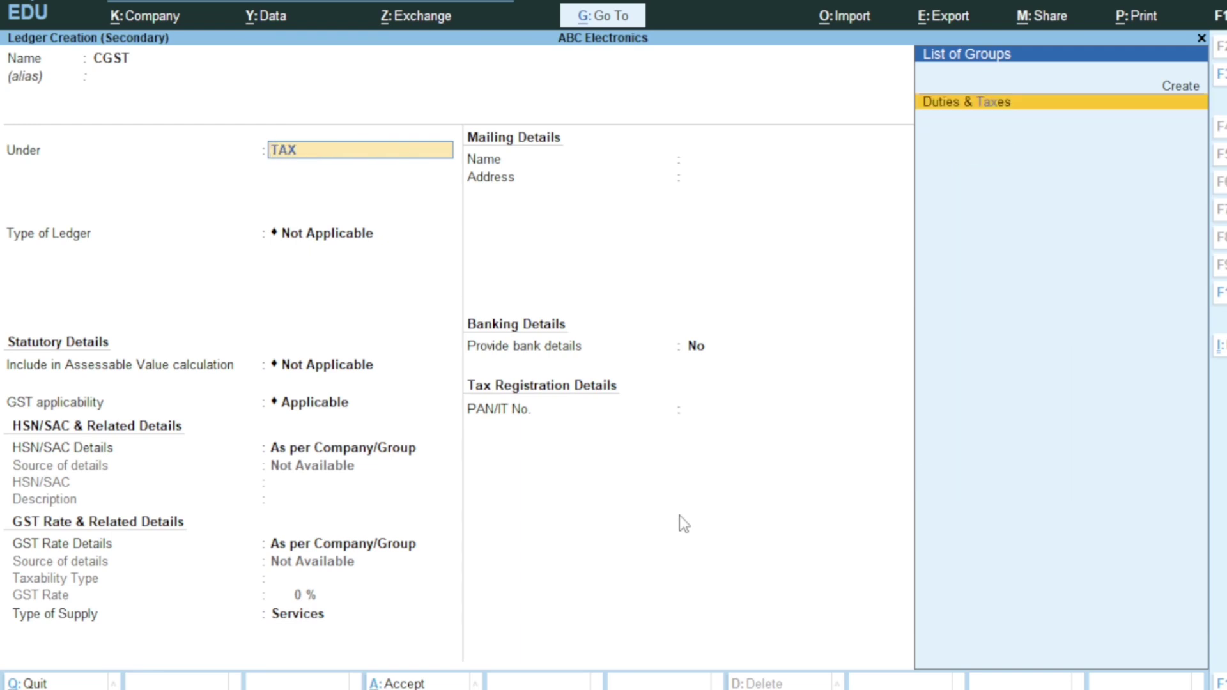
{"action": "key", "text": "Return"}
{"action": "key", "text": "Return"}
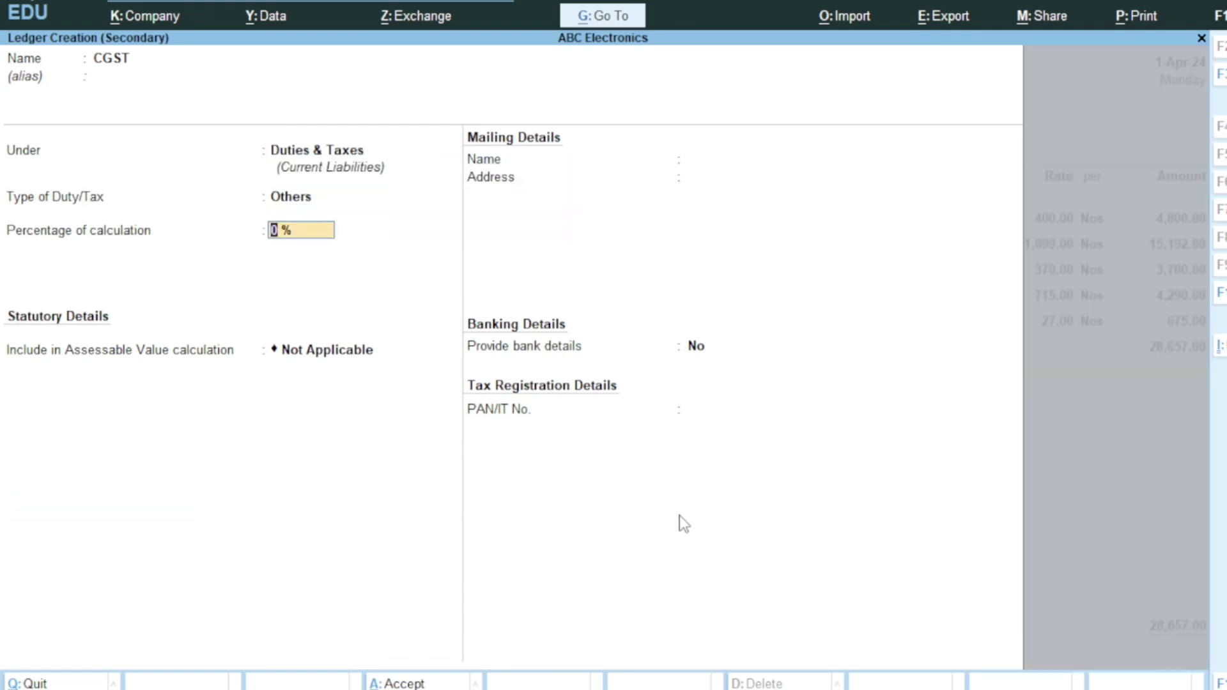
Set the CGST ledger's type of duty/tax to GST and its tax type to CGST
{"action": "key", "text": "BackSpace"}
{"action": "key", "text": "Up"}
{"action": "key", "text": "Return"}
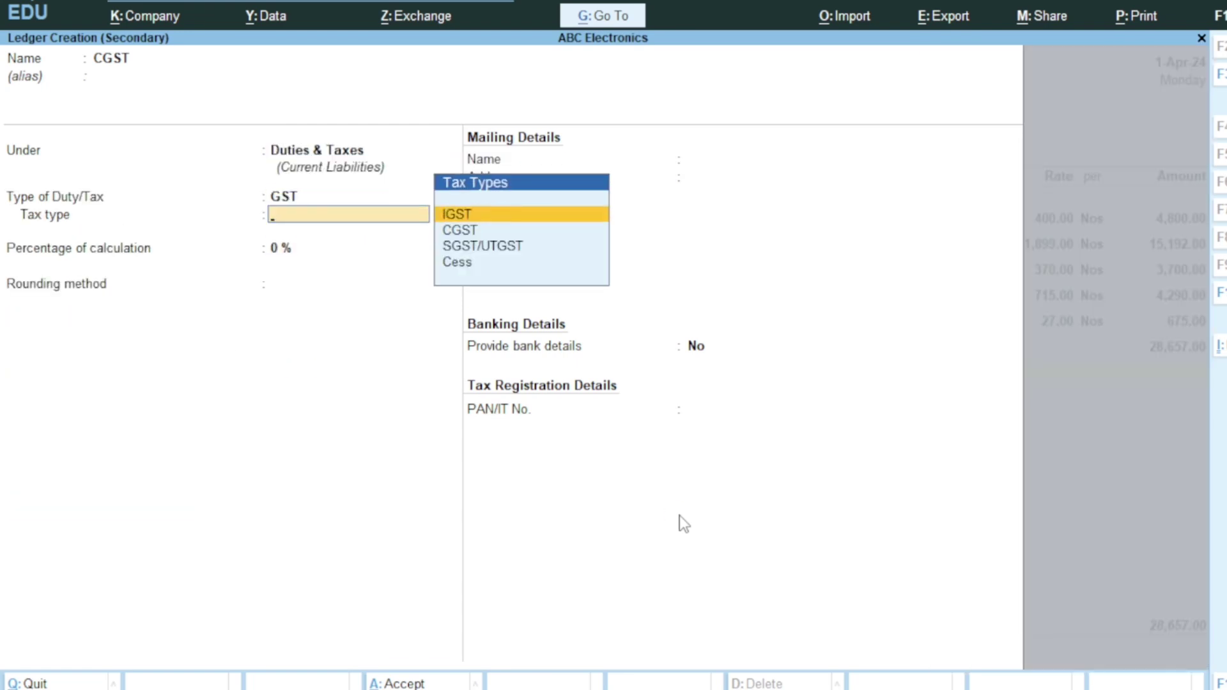
{"action": "left_click", "coordinate": [490, 236]}
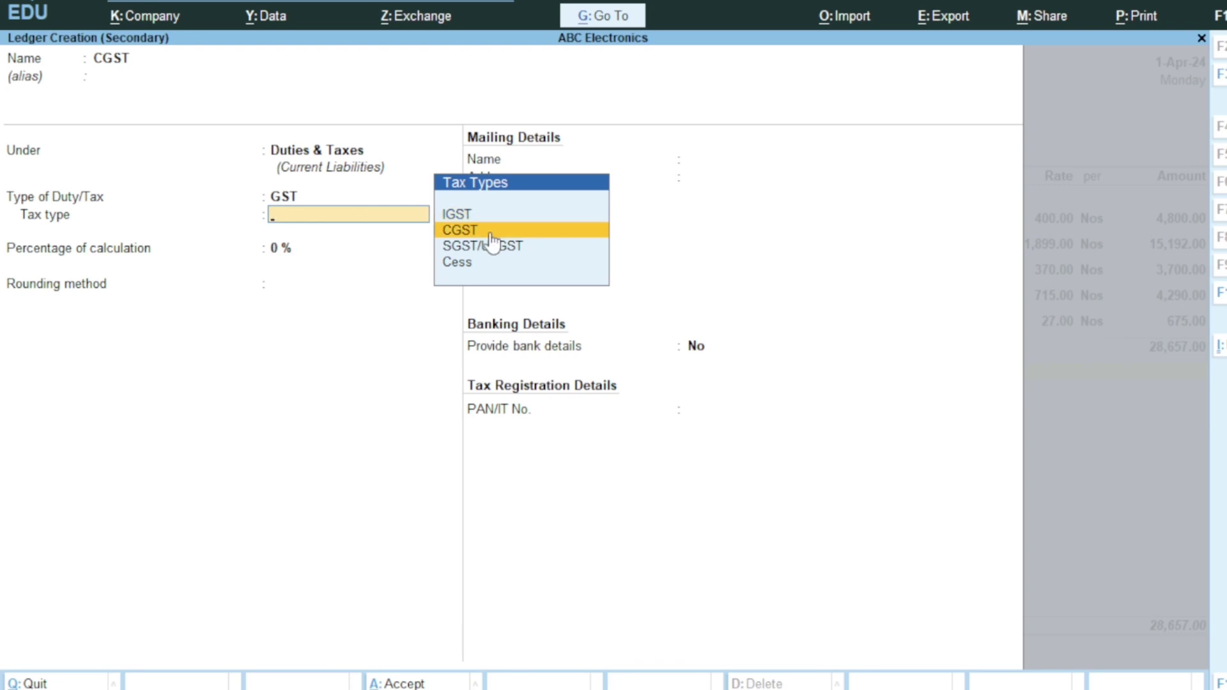
{"action": "left_click", "coordinate": [490, 236]}
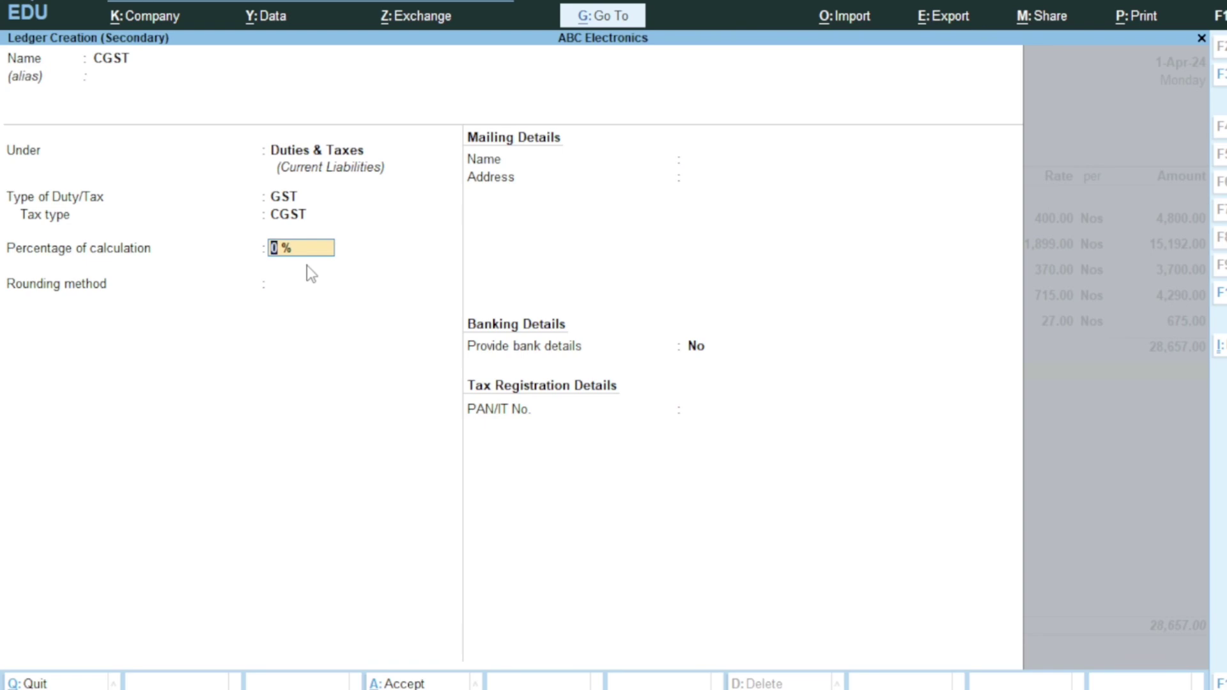
Save the CGST ledger with 0% calculation, rounding Not Applicable and no bank details, and accept its line in the purchase voucher
{"action": "key", "text": "Return"}
{"action": "key", "text": "Return"}
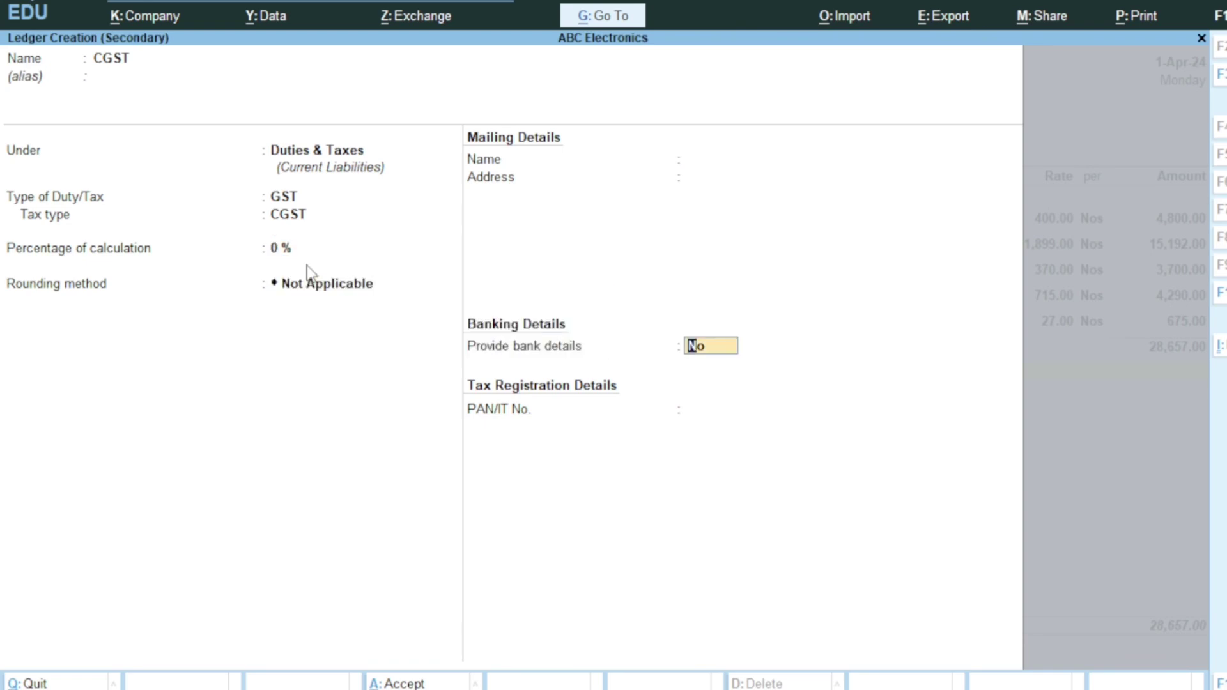
{"action": "key", "text": "Return"}
{"action": "key", "text": "Return"}
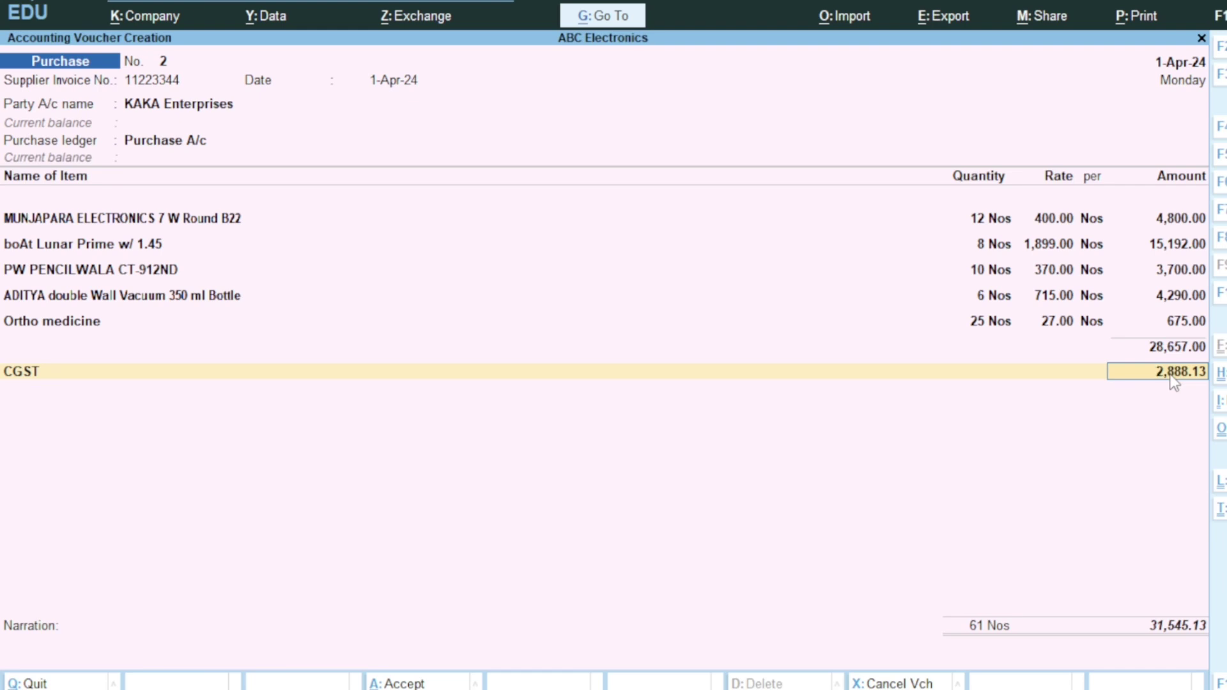
{"action": "key", "text": "Return"}
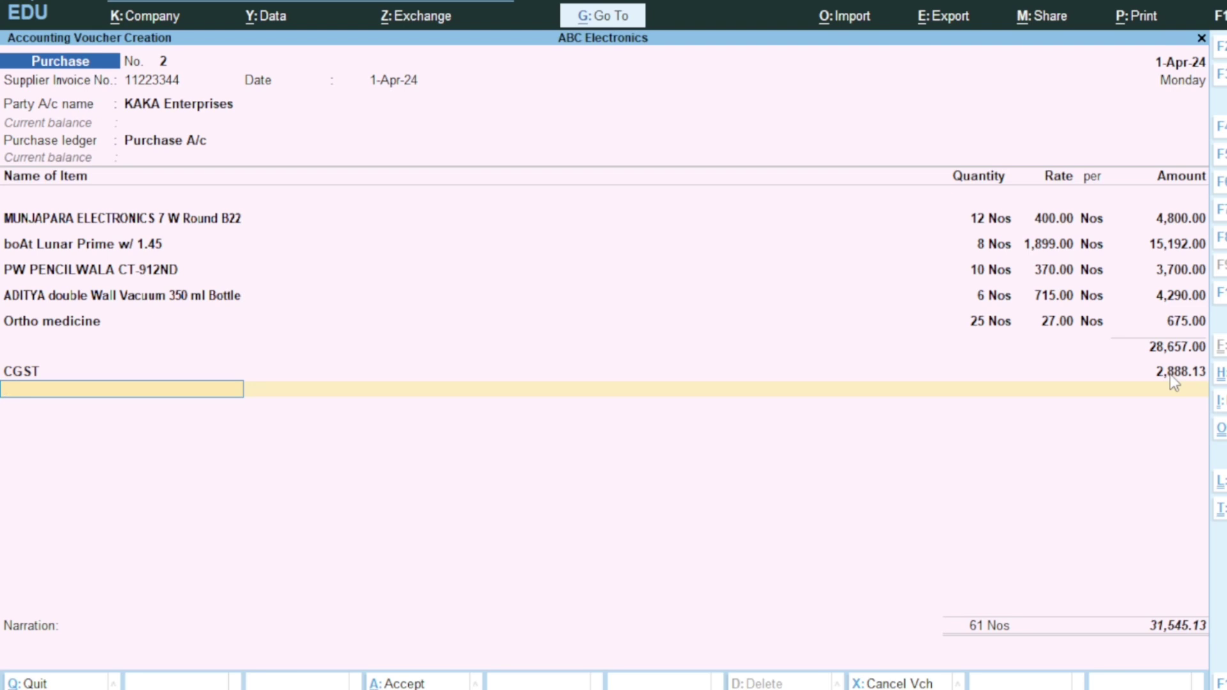
Start a new ledger named SGST under Duties & Taxes with duty type GST and tax type SGST/UTGST
{"action": "key", "text": "alt+c"}
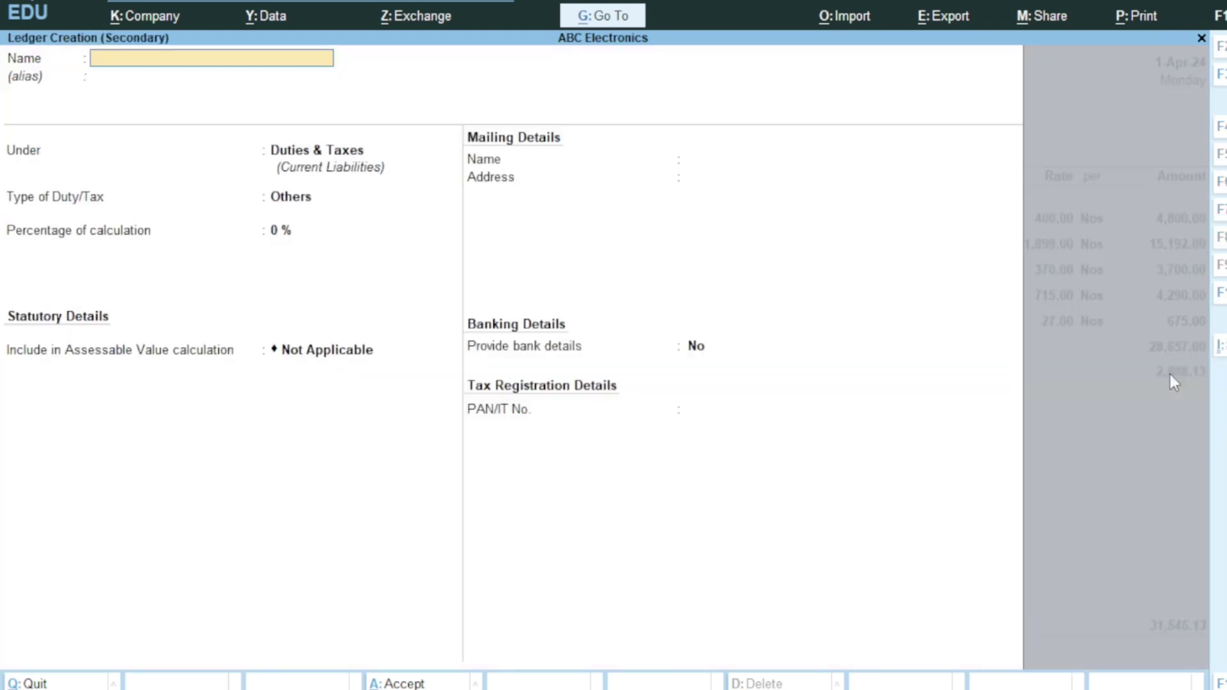
{"action": "type", "text": "SGST"}
{"action": "key", "text": "Return"}
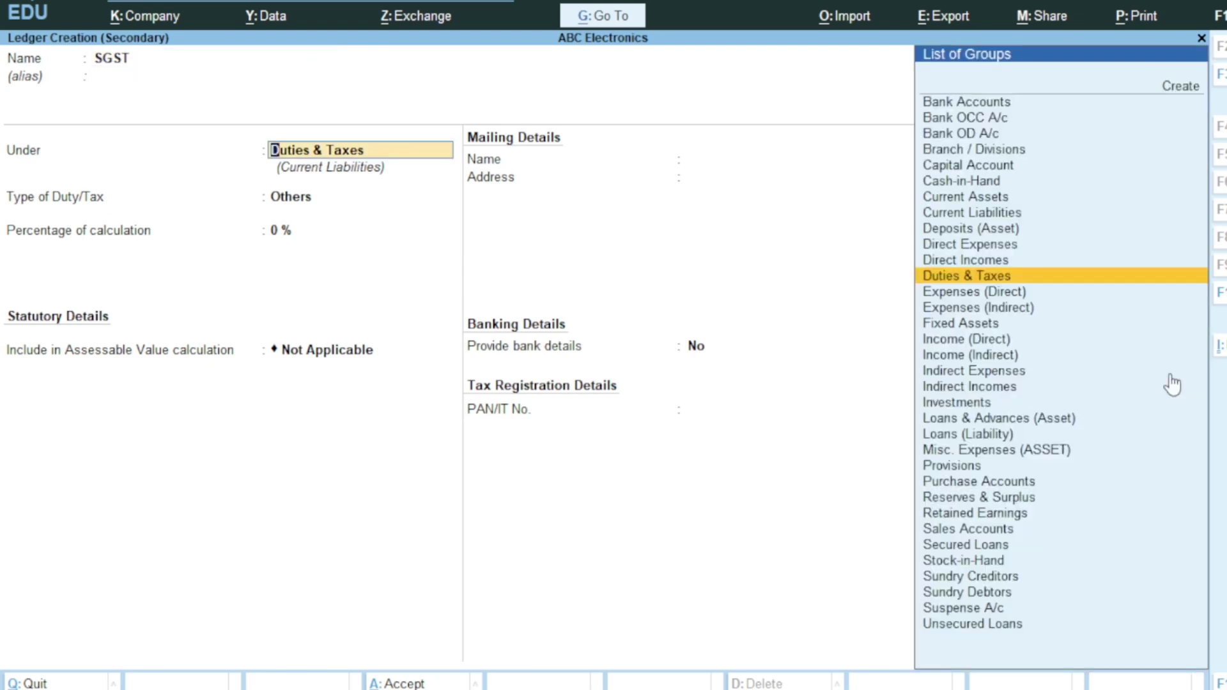
{"action": "key", "text": "Return"}
{"action": "key", "text": "Up"}
{"action": "key", "text": "Return"}
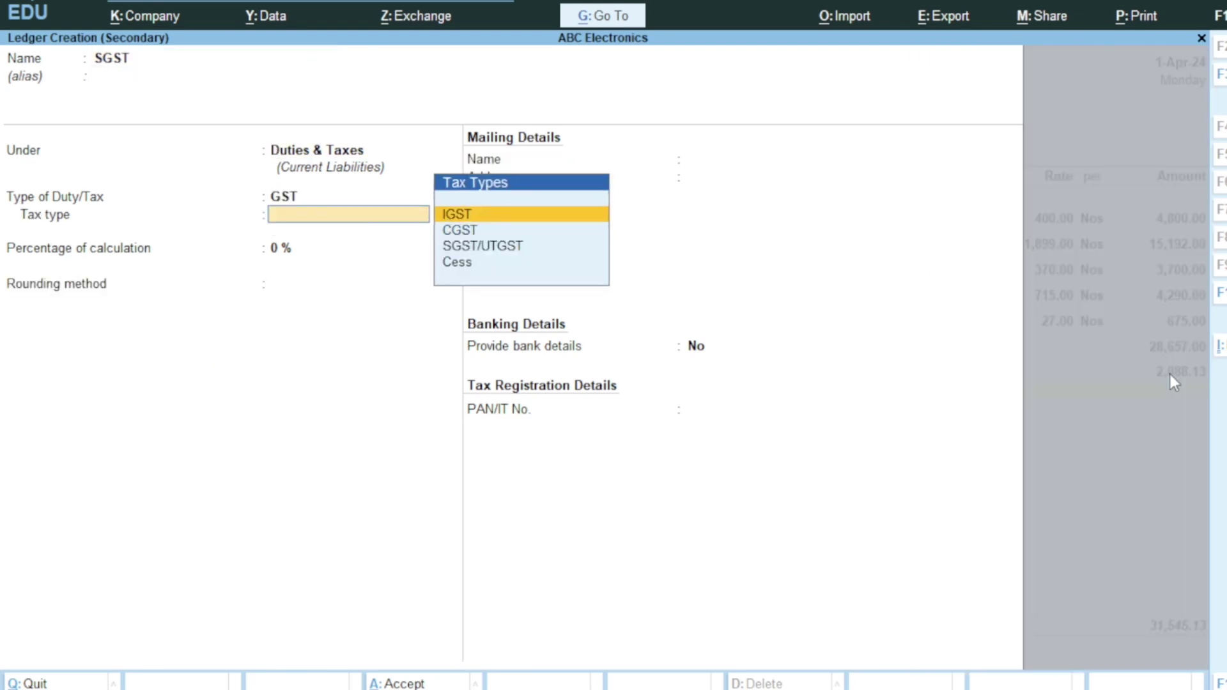
{"action": "left_click", "coordinate": [485, 247]}
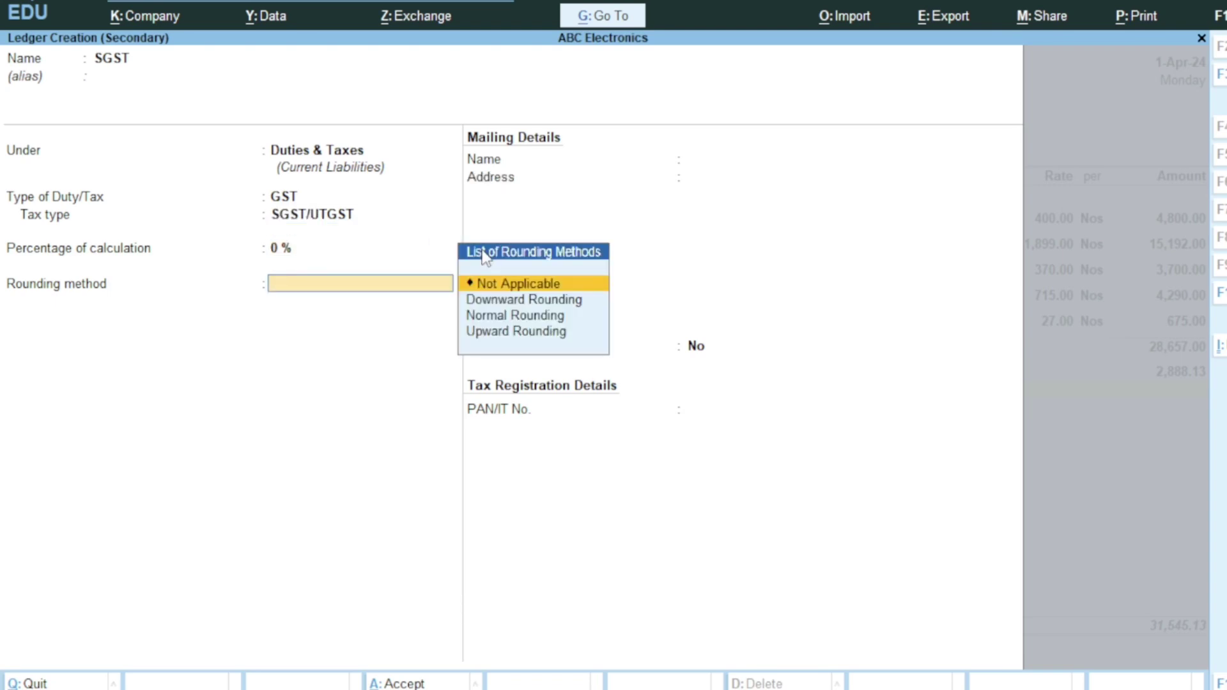
Save the SGST ledger with rounding Not Applicable and accept its line in the purchase voucher
{"action": "key", "text": "Return"}
{"action": "key", "text": "ctrl+a"}
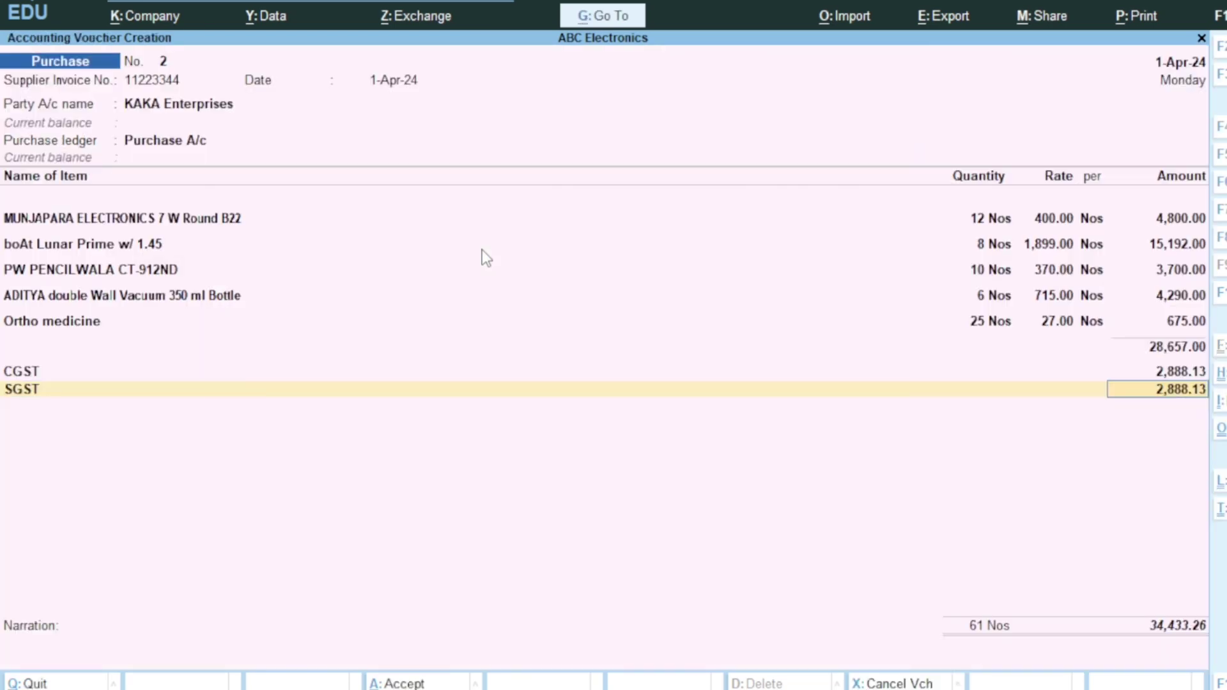
{"action": "key", "text": "Return"}
{"action": "key", "text": "Return"}
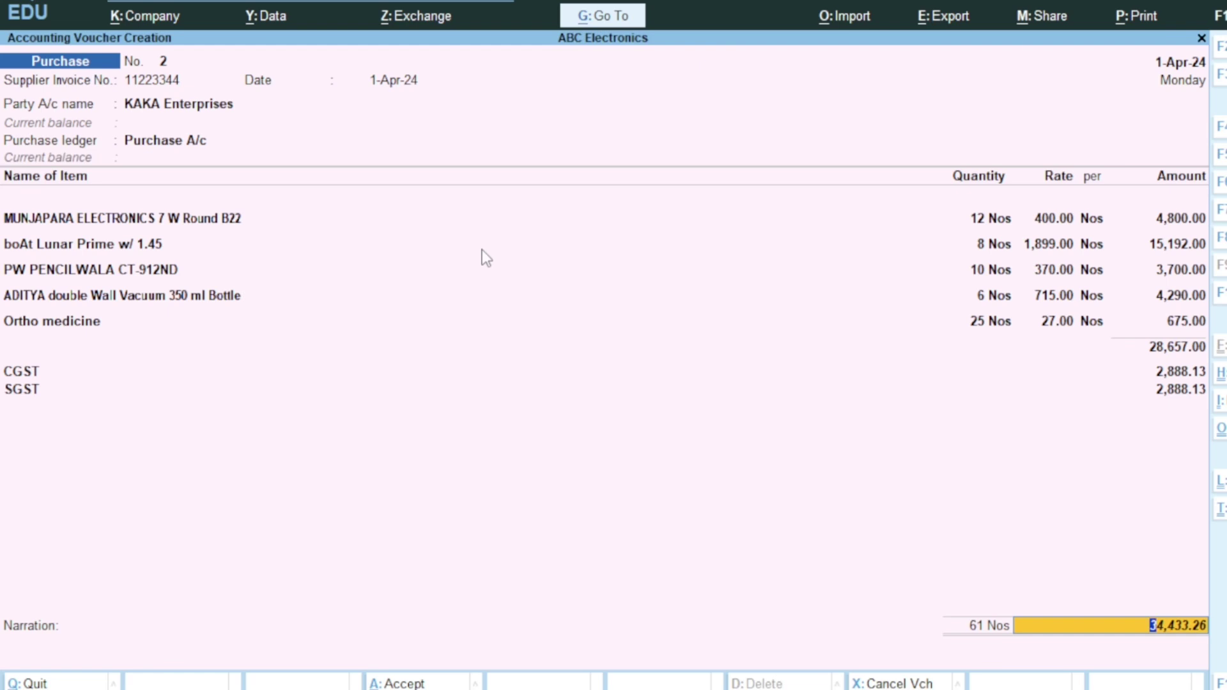
Step through the voucher's existing item and tax lines to reach the blank ledger line below SGST
{"action": "left_click", "coordinate": [40, 406]}
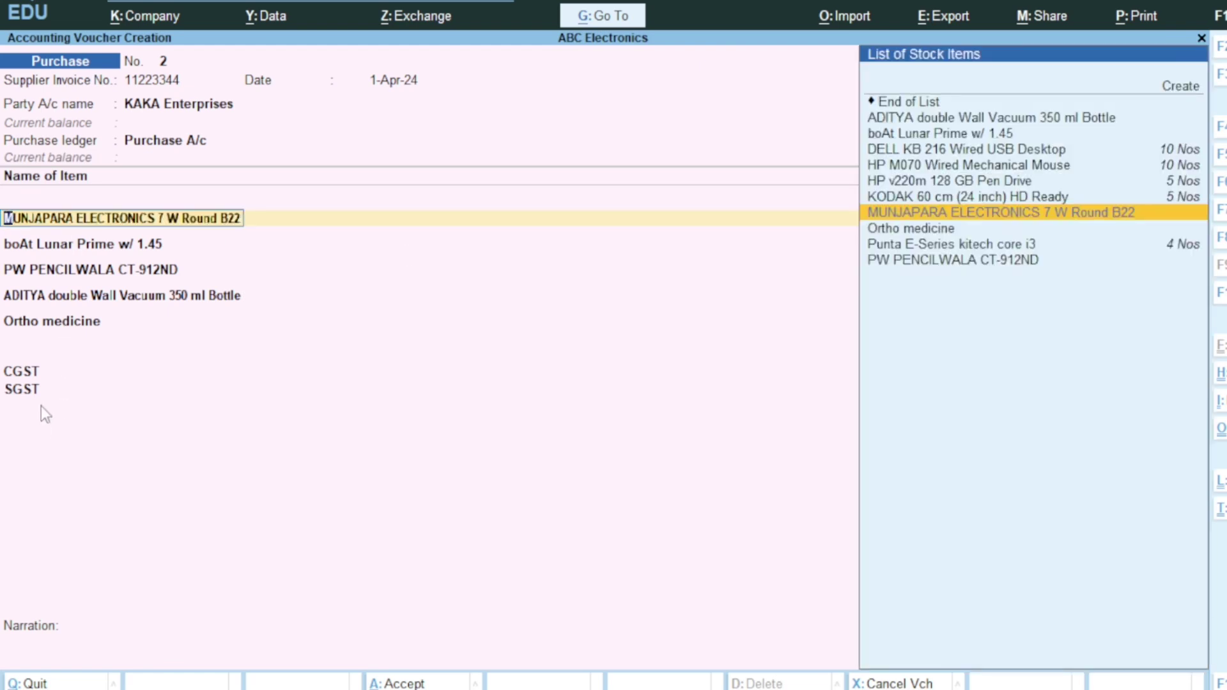
{"action": "key", "text": "Return"}
{"action": "key", "text": "Return"}
{"action": "key", "text": "Return"}
{"action": "key", "text": "Return"}
{"action": "key", "text": "Return"}
{"action": "key", "text": "Return"}
{"action": "key", "text": "Return"}
{"action": "key", "text": "Return"}
{"action": "key", "text": "Return"}
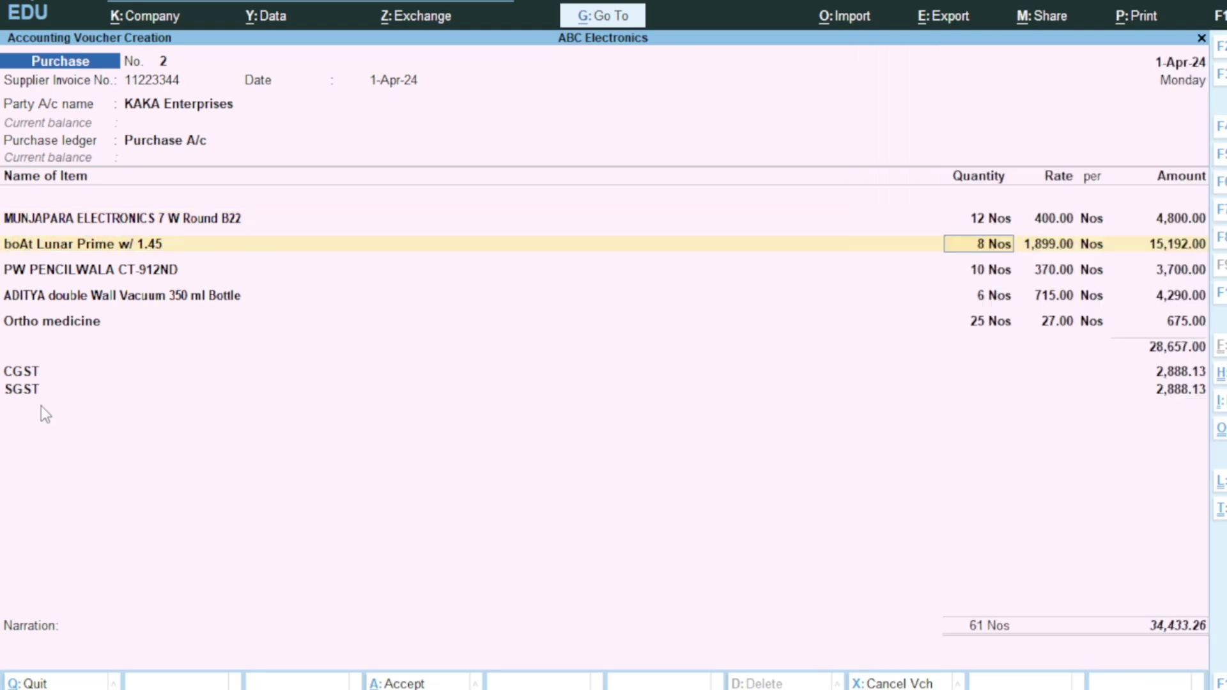
{"action": "key", "text": "Return"}
{"action": "key", "text": "Return"}
{"action": "key", "text": "Return"}
{"action": "key", "text": "Return"}
{"action": "key", "text": "Return"}
{"action": "key", "text": "Return"}
{"action": "key", "text": "Return"}
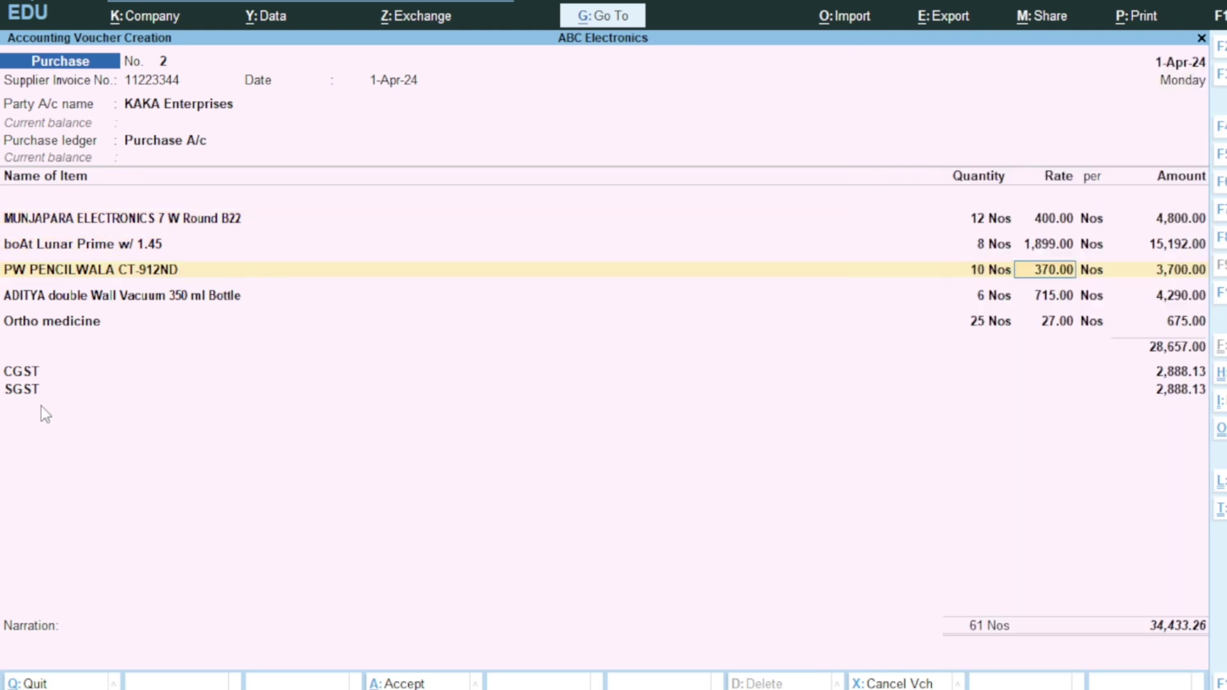
{"action": "key", "text": "Return"}
{"action": "key", "text": "Return"}
{"action": "key", "text": "Return"}
{"action": "key", "text": "Return"}
{"action": "key", "text": "Return"}
{"action": "key", "text": "Return"}
{"action": "key", "text": "Return"}
{"action": "key", "text": "Return"}
{"action": "key", "text": "Return"}
{"action": "key", "text": "Return"}
{"action": "key", "text": "Return"}
{"action": "key", "text": "Return"}
{"action": "key", "text": "Return"}
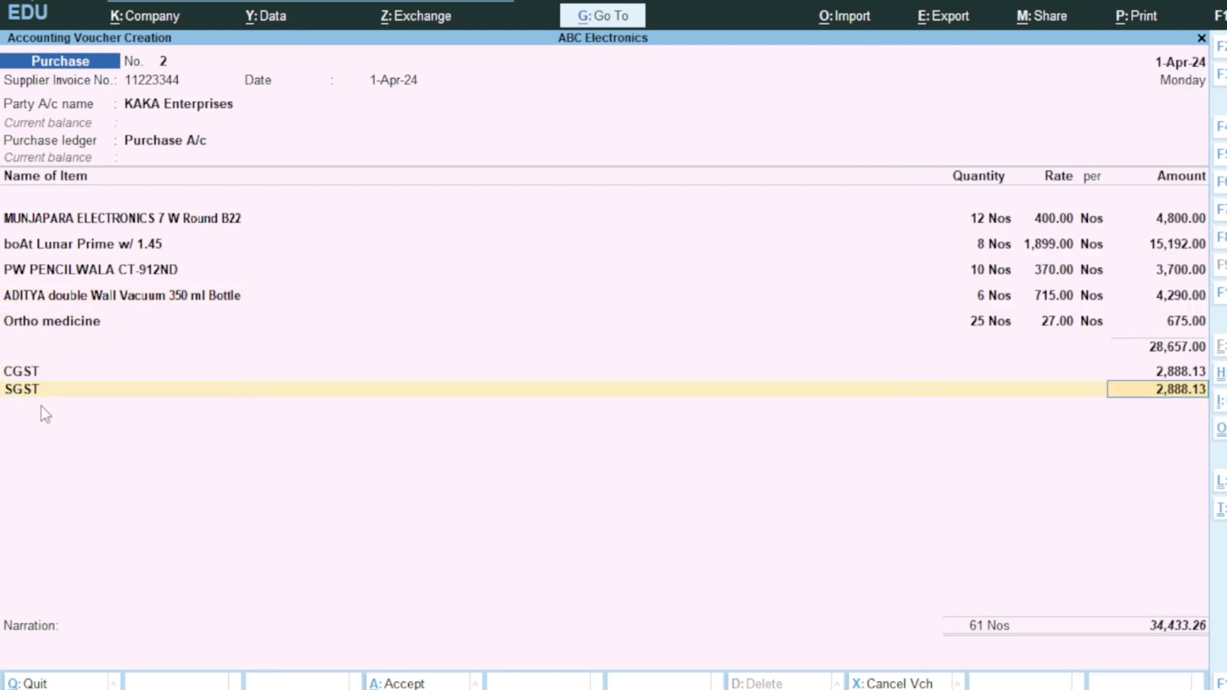
{"action": "key", "text": "Return"}
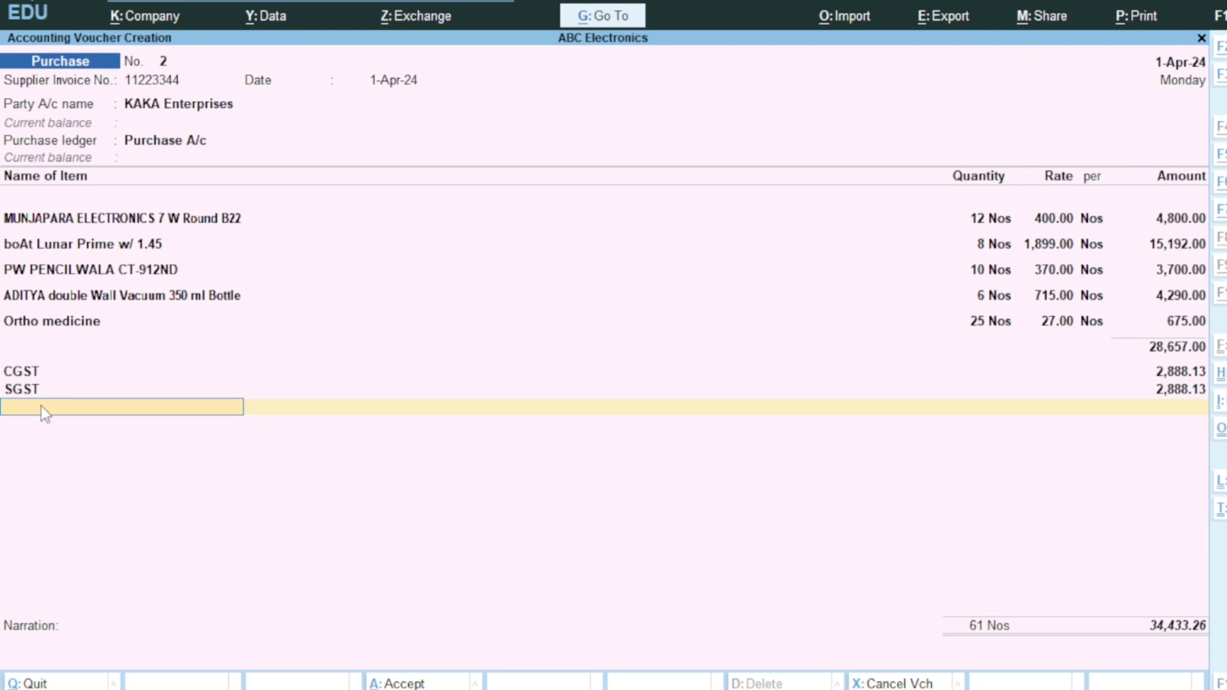
Start a new ledger named ROUND OFF and place it under Indirect Expenses
{"action": "key", "text": "alt+c"}
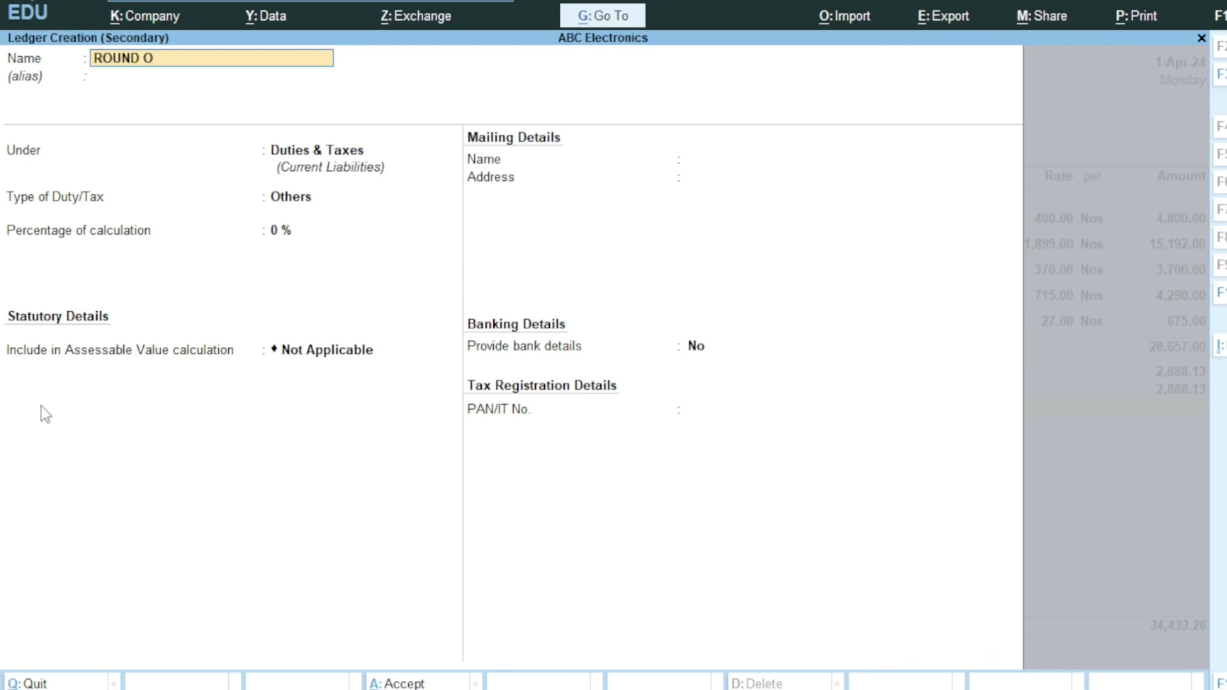
{"action": "key", "text": "Return"}
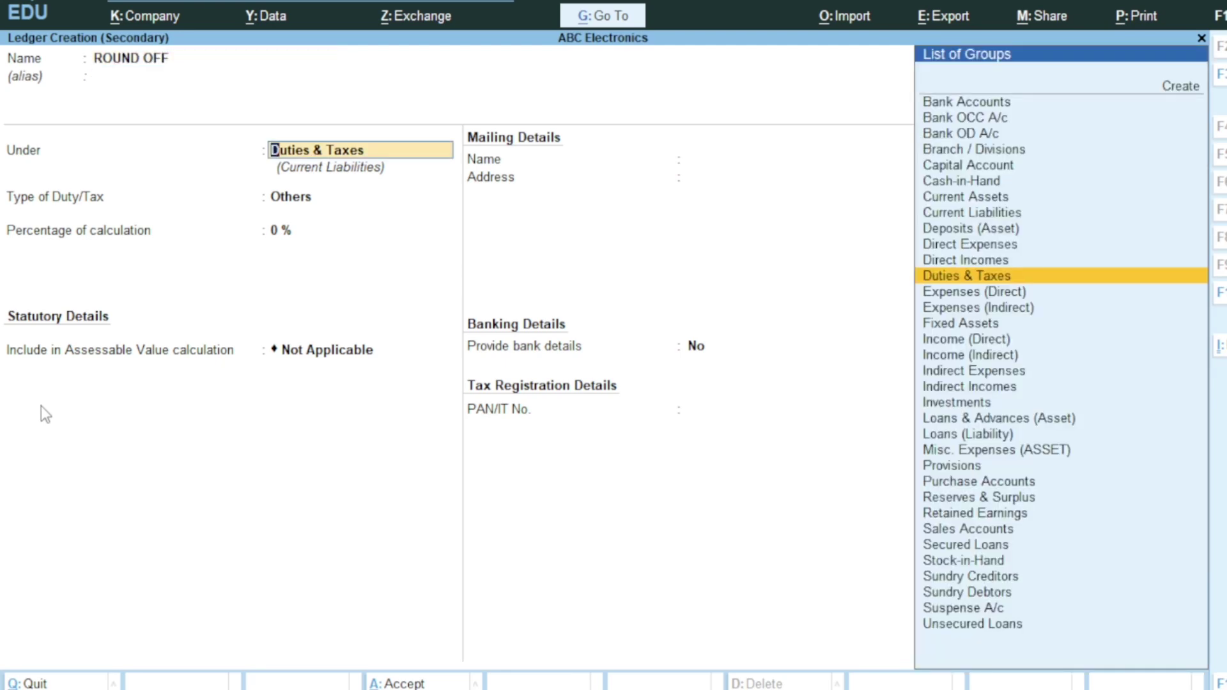
{"action": "type", "text": "IND"}
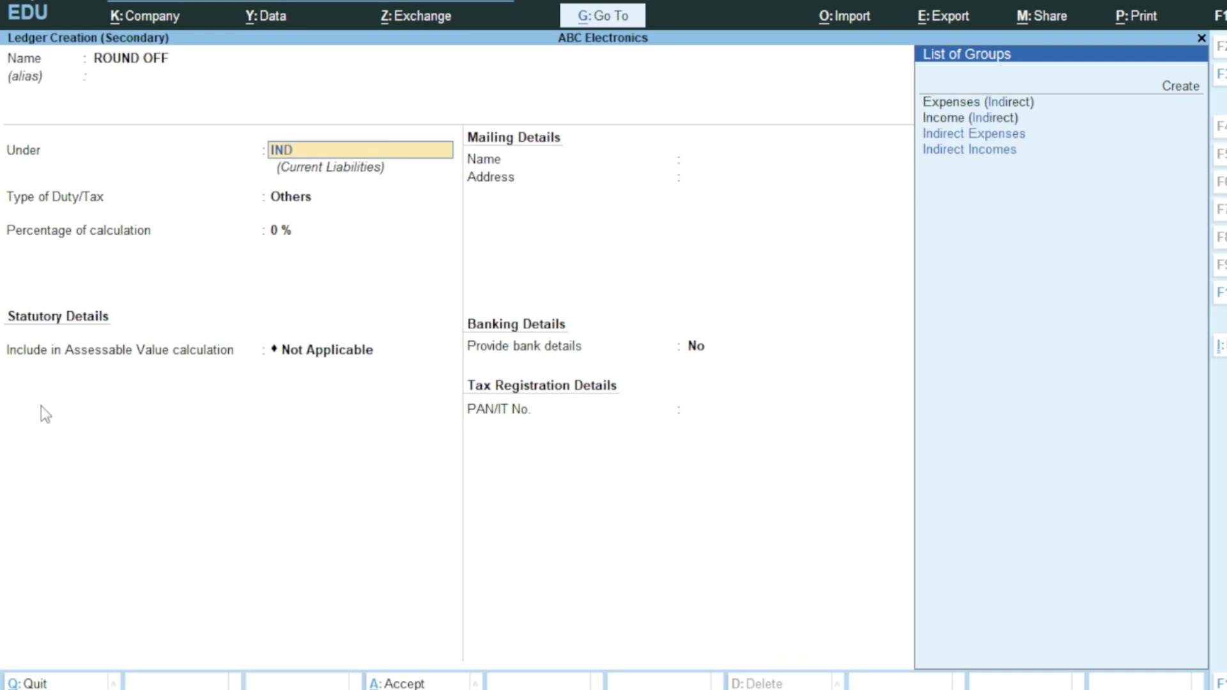
{"action": "left_click", "coordinate": [967, 140]}
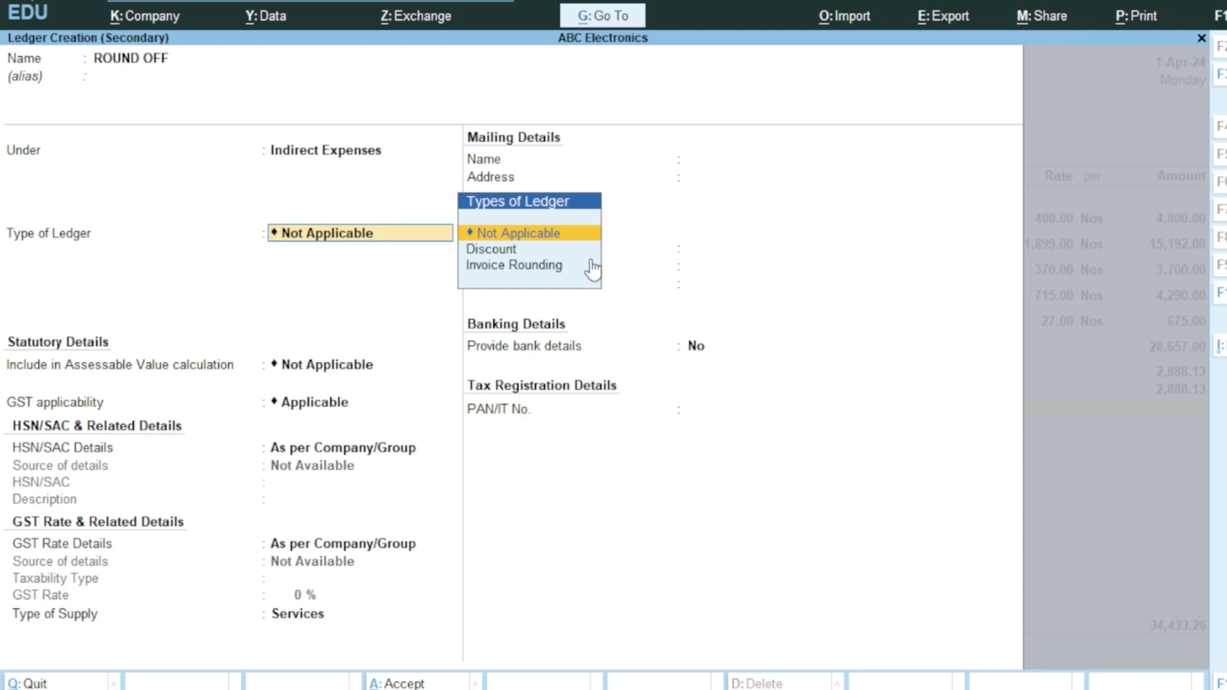
Set the ROUND OFF ledger to Invoice Rounding with Normal Rounding and a rounding limit of 1, and save it
{"action": "left_click", "coordinate": [521, 273]}
{"action": "left_click", "coordinate": [521, 271]}
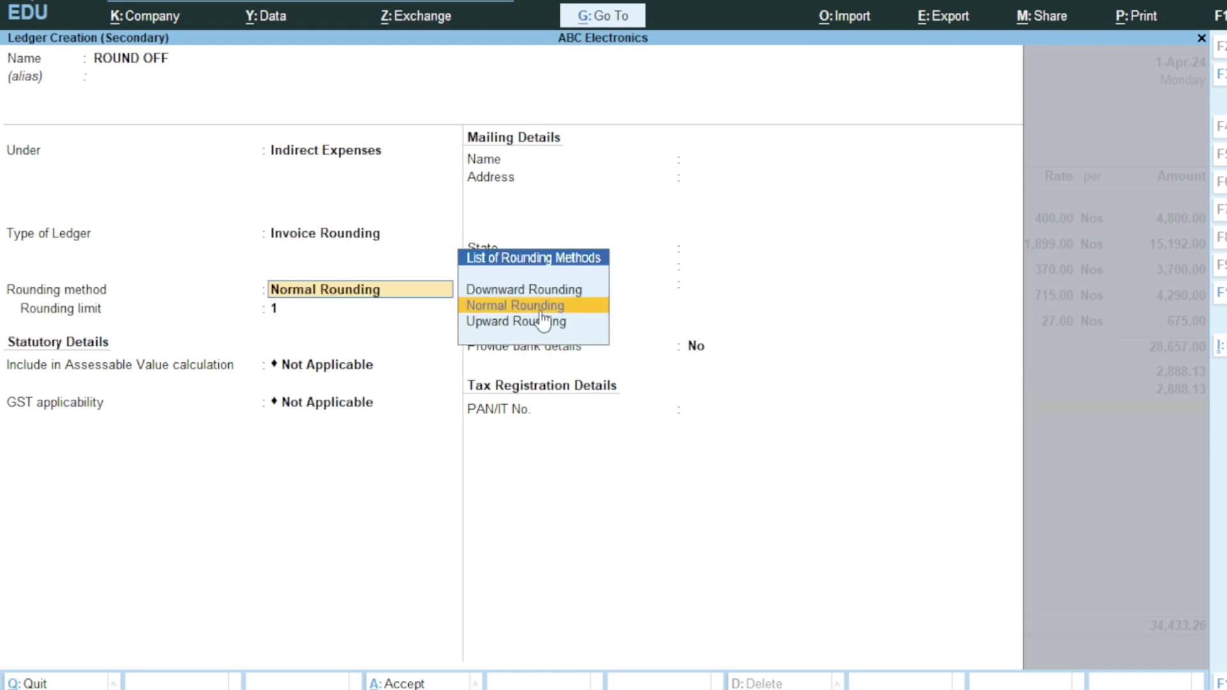
{"action": "left_click", "coordinate": [561, 310]}
{"action": "key", "text": "Return"}
{"action": "key", "text": "Return"}
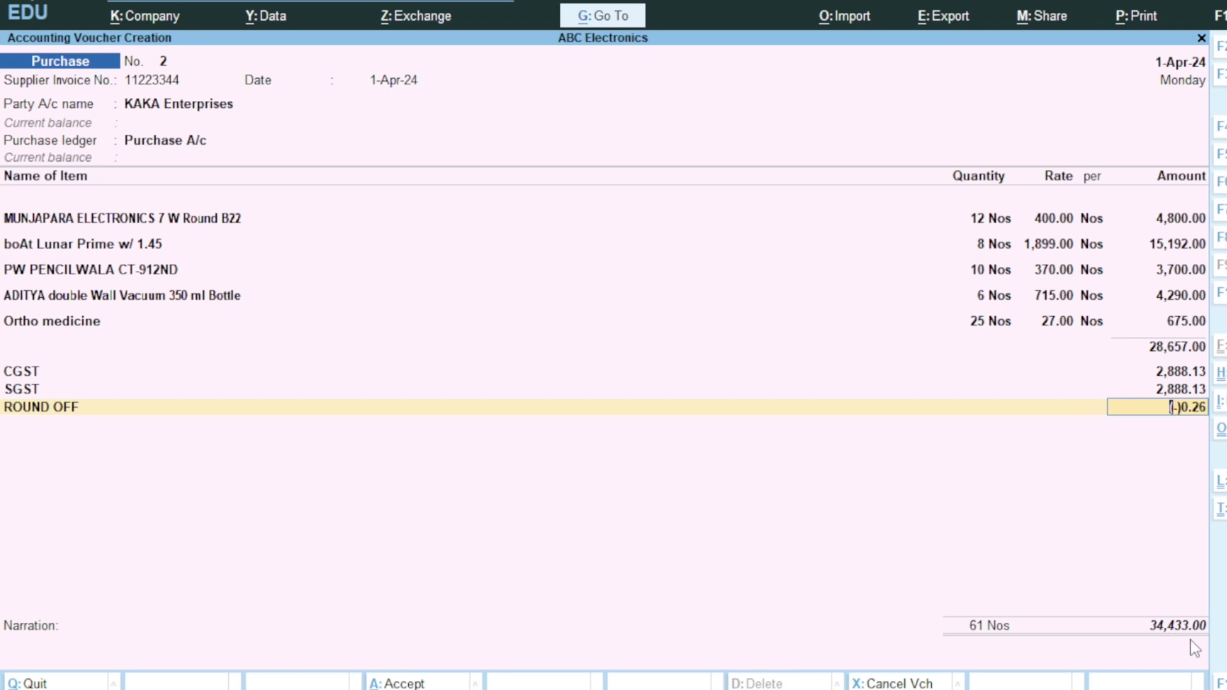
Accept the ROUND OFF line and set the bill-wise reference for KAKA Enterprises to On Account
{"action": "key", "text": "Return"}
{"action": "key", "text": "Return"}
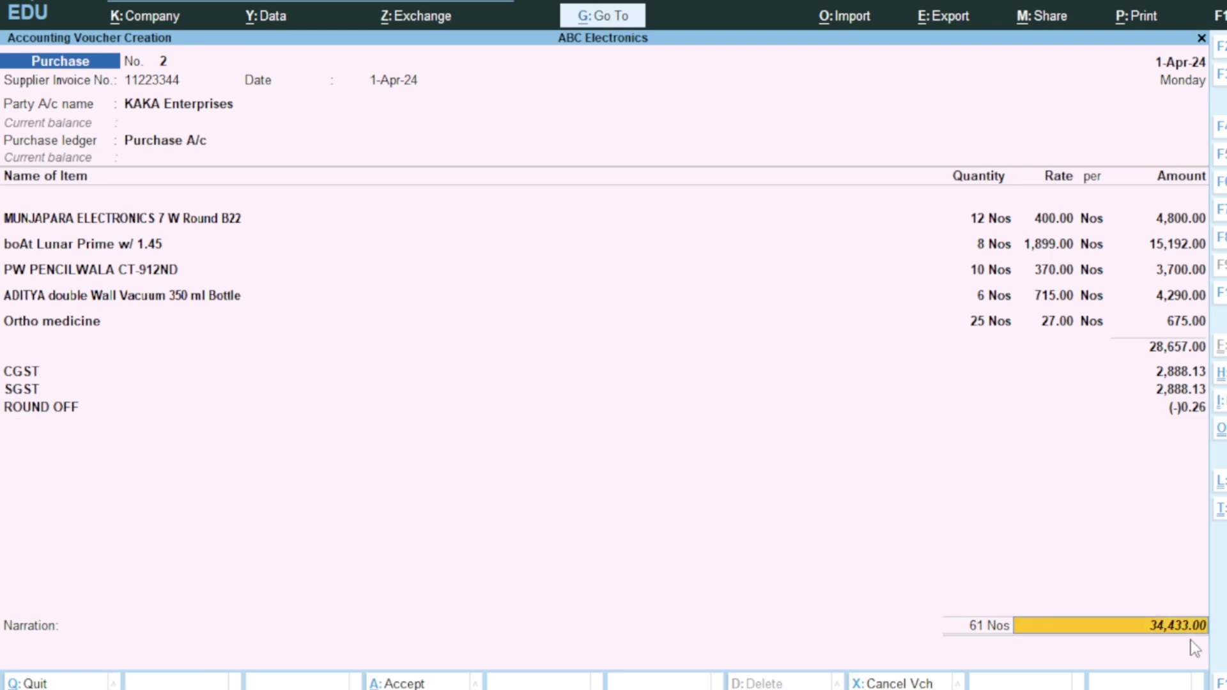
{"action": "key", "text": "Return"}
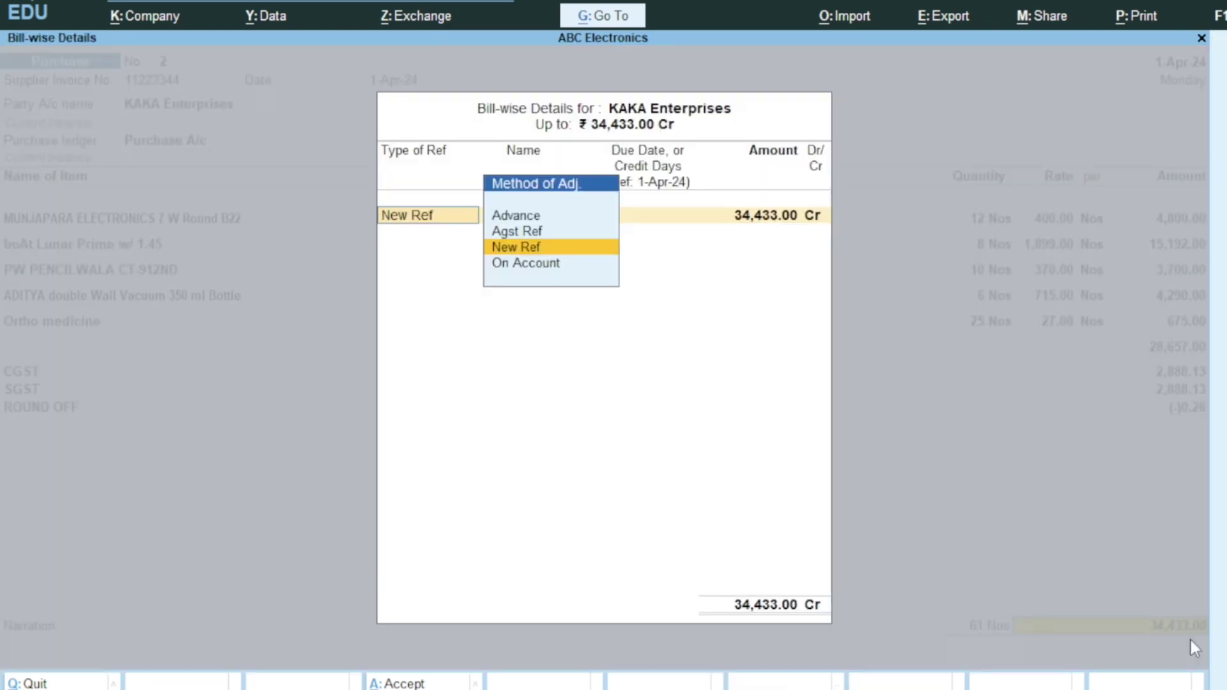
{"action": "left_click", "coordinate": [561, 276]}
{"action": "key", "text": "Return"}
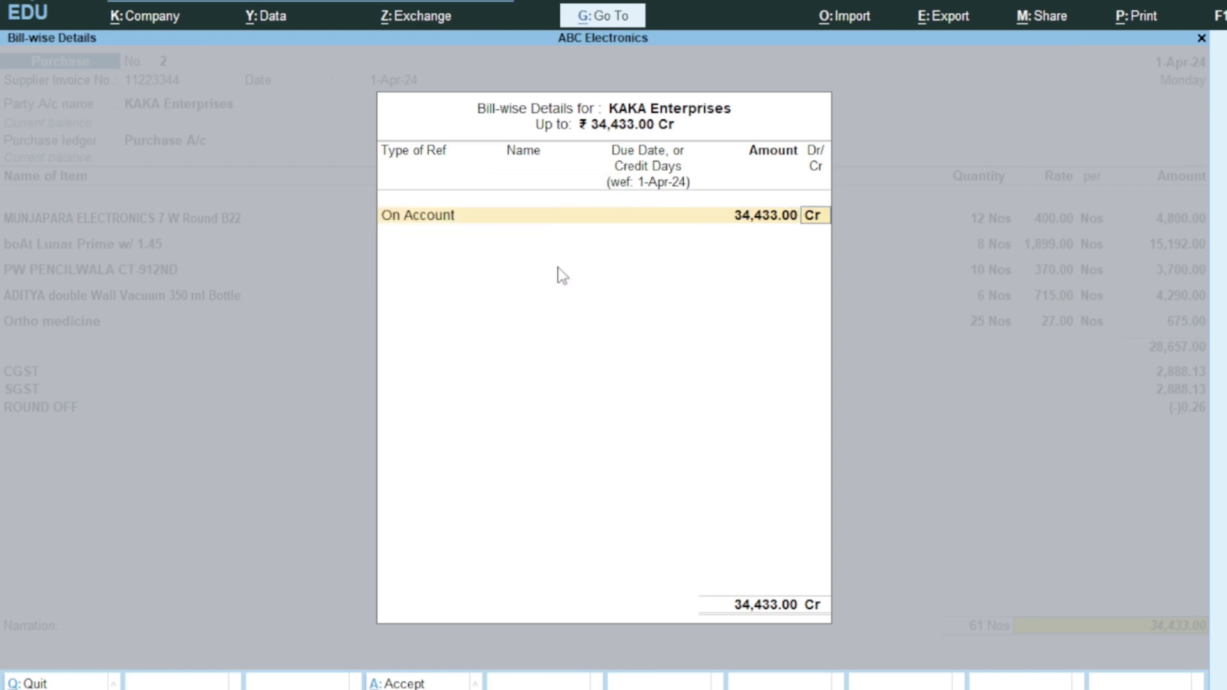
{"action": "key", "text": "Return"}
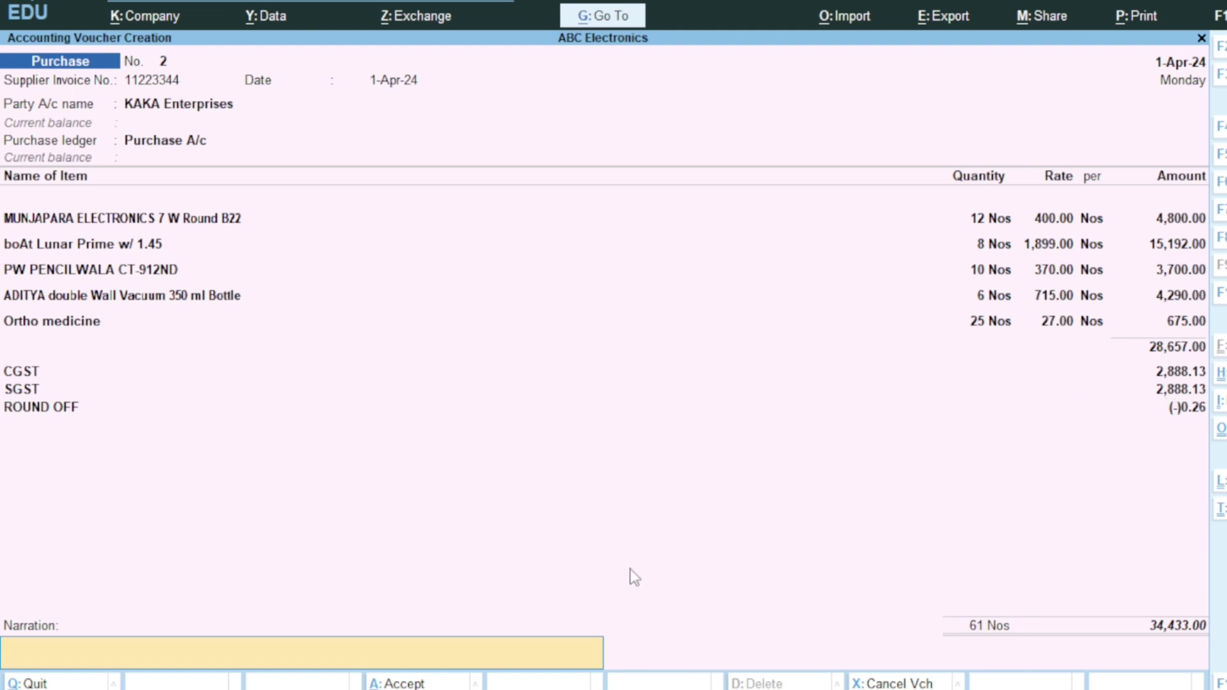
Switch to the Google Sheets invoice to review the items' units and rates, and return to the TallyPrime purchase voucher
{"action": "left_click", "coordinate": [456, 604]}
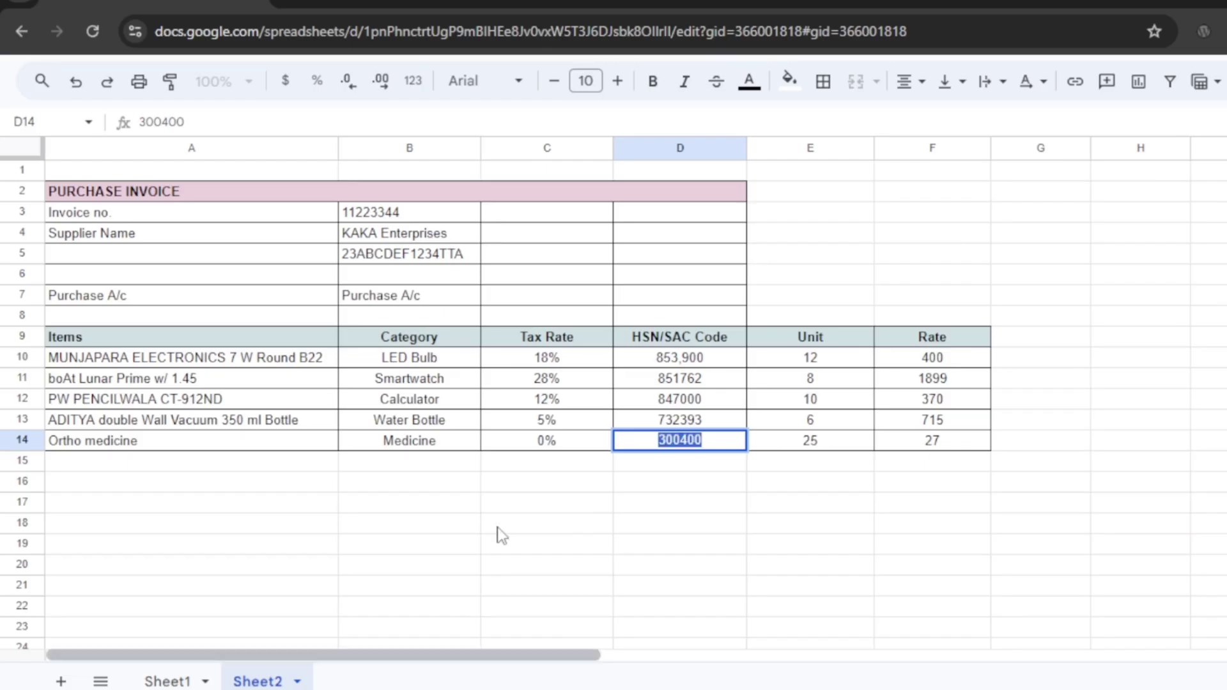
{"action": "left_click", "coordinate": [782, 532]}
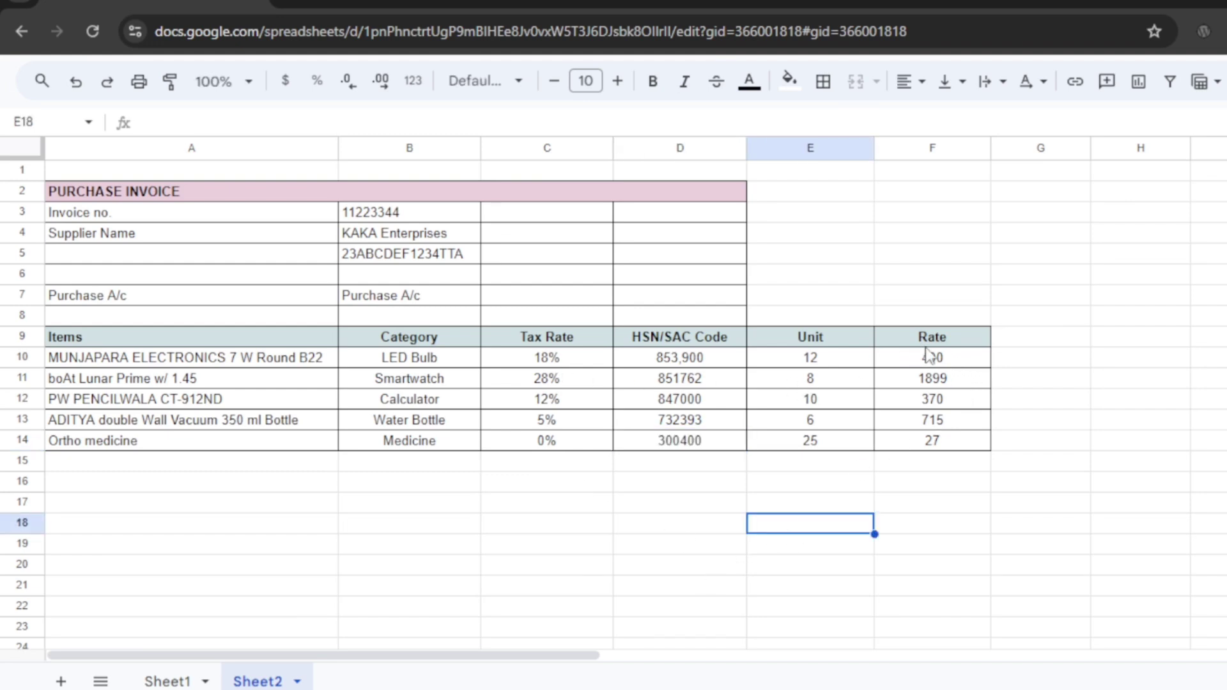
{"action": "left_click", "coordinate": [1016, 361]}
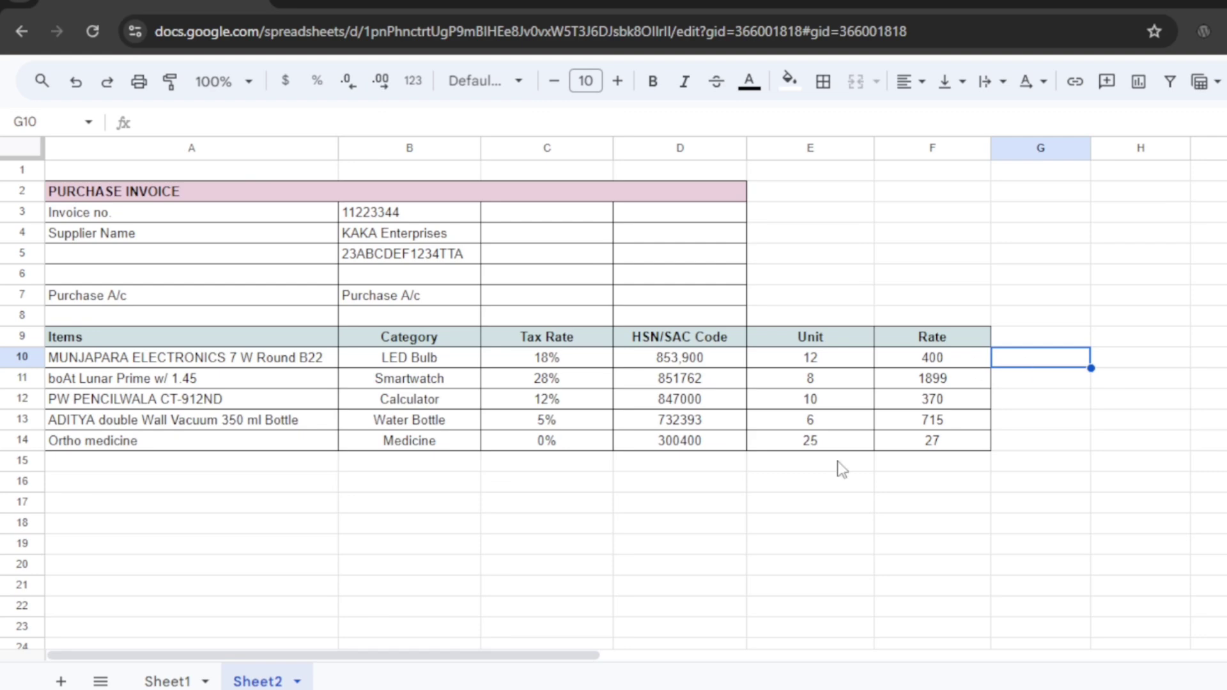
{"action": "left_click", "coordinate": [517, 688]}
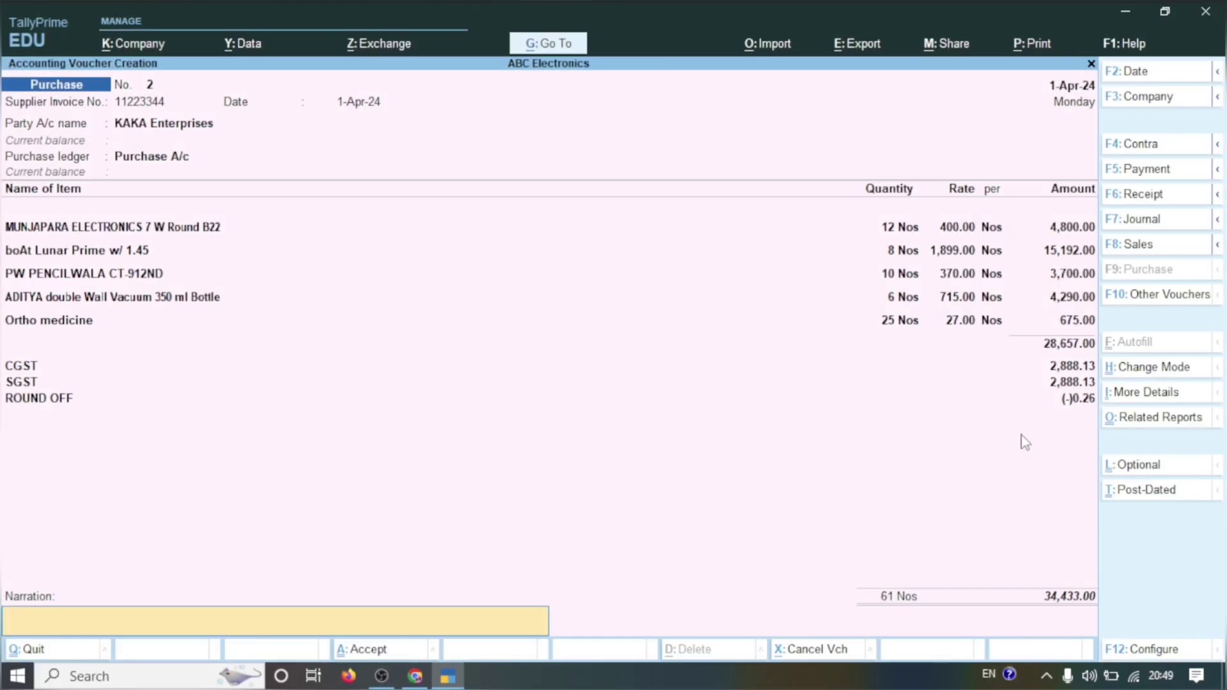
Open the GST - Tax Analysis report related to the purchase voucher and expand it to the detailed view
{"action": "key", "text": "ctrl"}
{"action": "left_click", "coordinate": [1150, 418]}
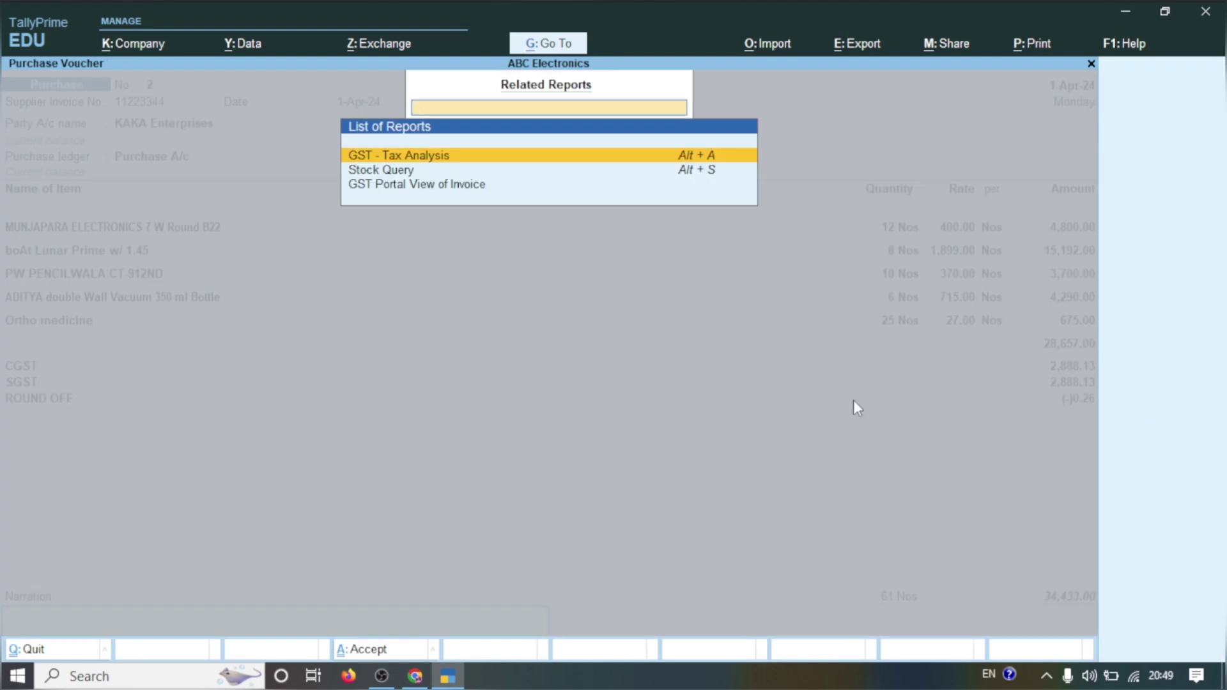
{"action": "key", "text": "Return"}
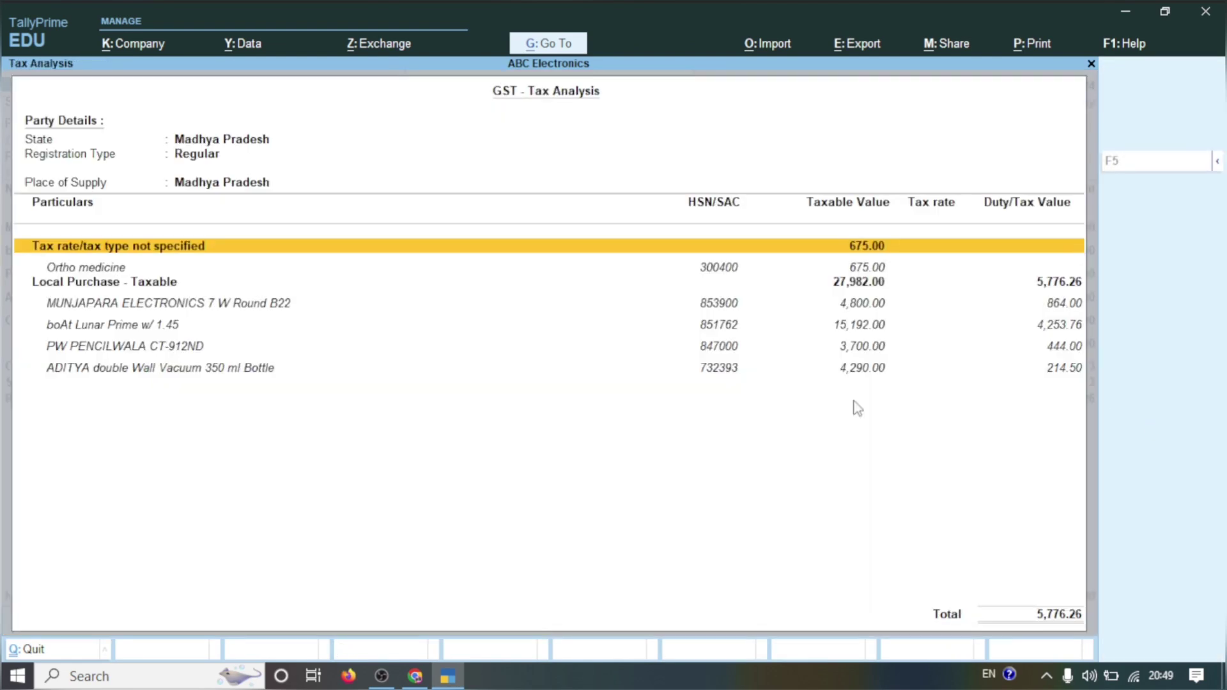
{"action": "key", "text": "alt+F5"}
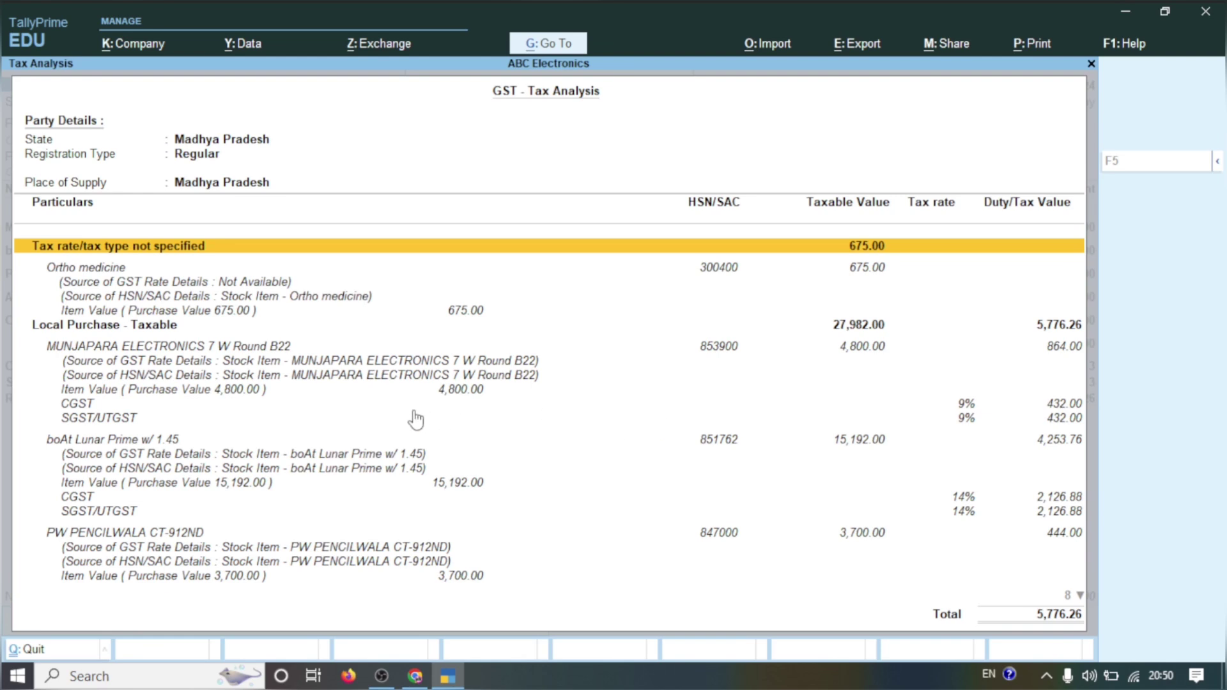
Go through the detailed tax analysis to its last line, examining each item's CGST and SGST/UTGST rates and amounts
{"action": "key", "text": "Down"}
{"action": "key", "text": "Down"}
{"action": "key", "text": "Down"}
{"action": "key", "text": "Down"}
{"action": "key", "text": "Down"}
{"action": "key", "text": "Down"}
{"action": "key", "text": "Down"}
{"action": "key", "text": "Down"}
{"action": "key", "text": "Down"}
{"action": "key", "text": "Down"}
{"action": "key", "text": "Down"}
{"action": "key", "text": "Down"}
{"action": "key", "text": "Down"}
{"action": "key", "text": "Down"}
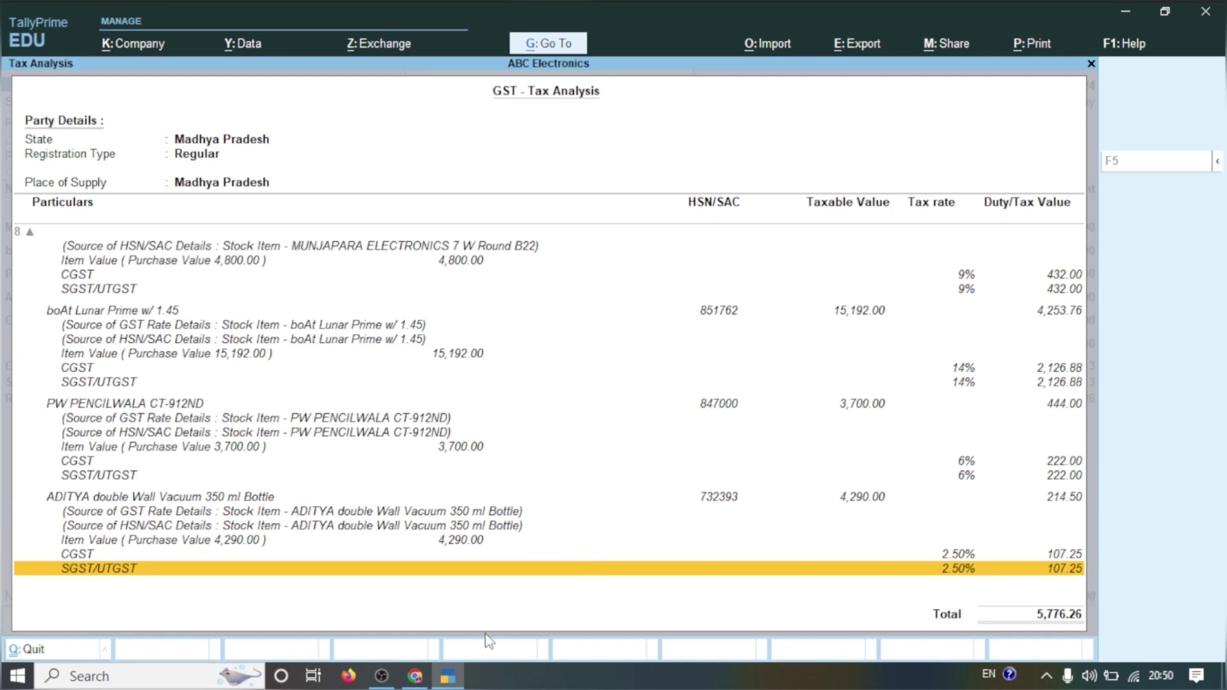
In the Google Sheets invoice, calculate the first item's amount in G10 as =E10*F10 and fill the formula through G14
{"action": "left_click", "coordinate": [416, 677]}
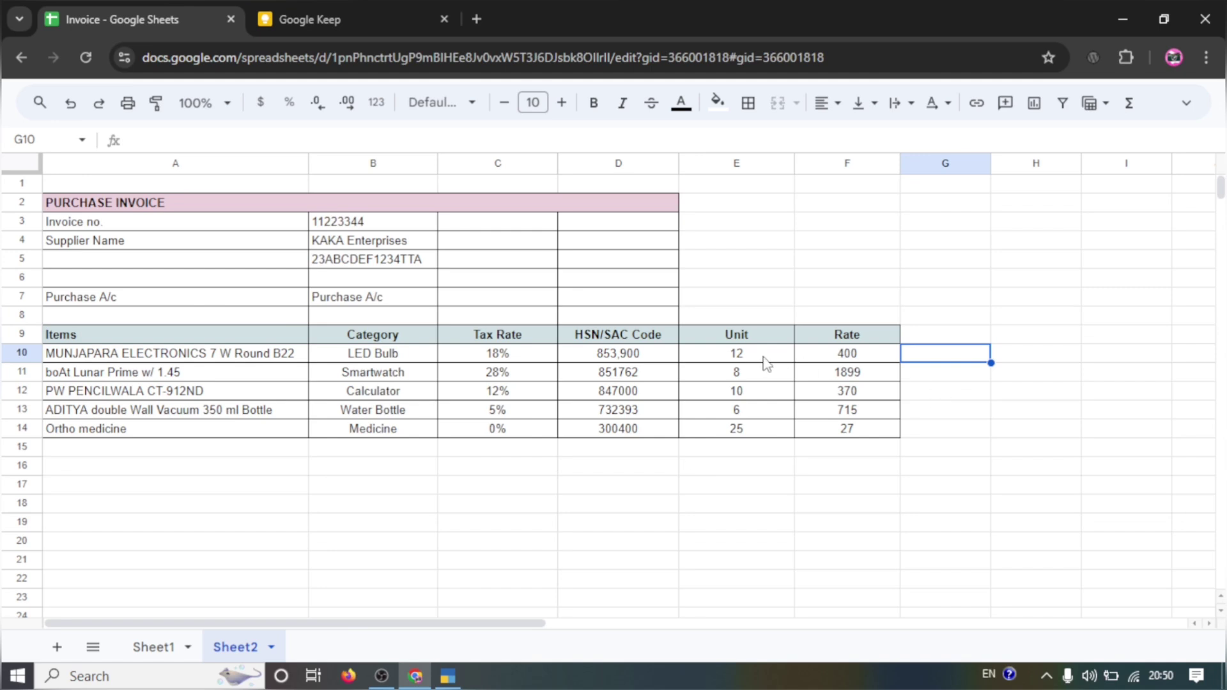
{"action": "type", "text": "="}
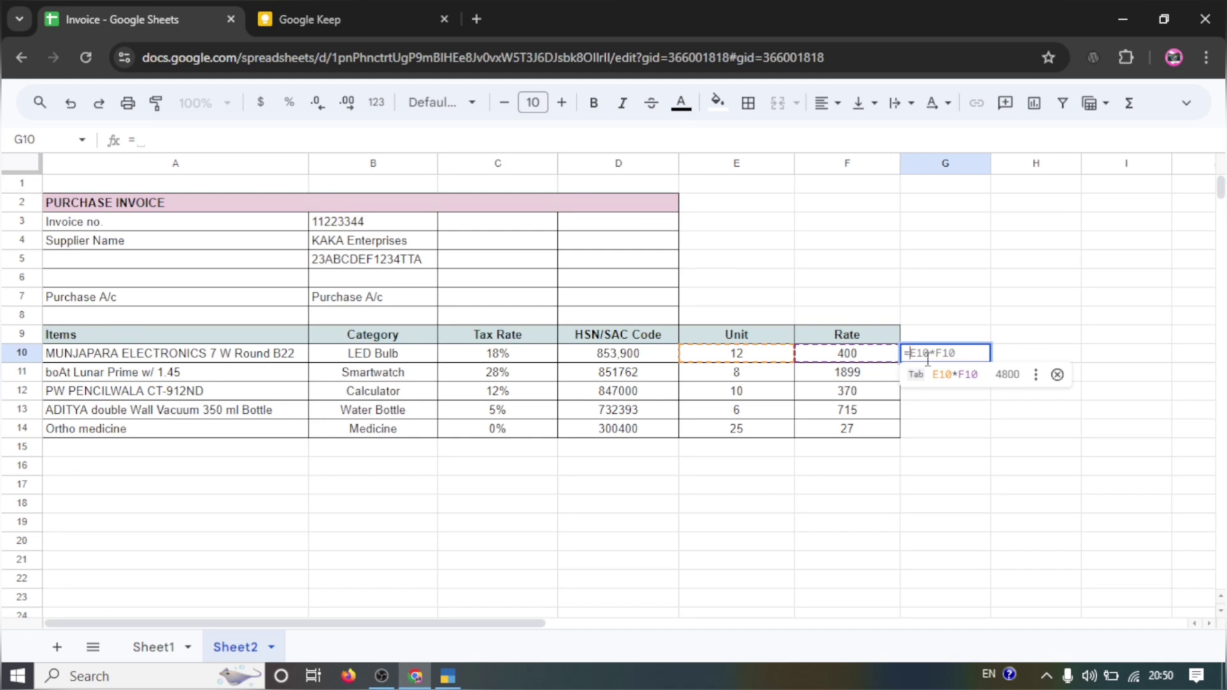
{"action": "left_click", "coordinate": [958, 377]}
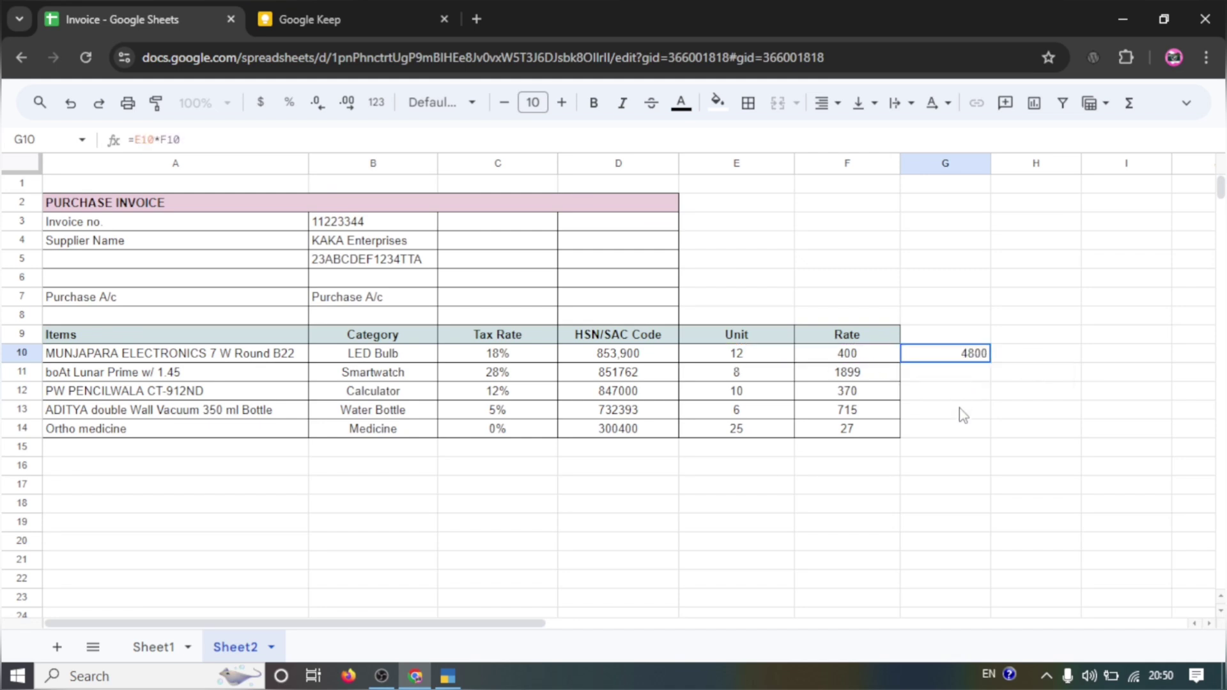
{"action": "left_click", "coordinate": [978, 376]}
{"action": "left_click", "coordinate": [968, 357]}
{"action": "left_click_drag", "start_coordinate": [1000, 423], "coordinate": [1000, 425]}
{"action": "left_click", "coordinate": [1024, 395]}
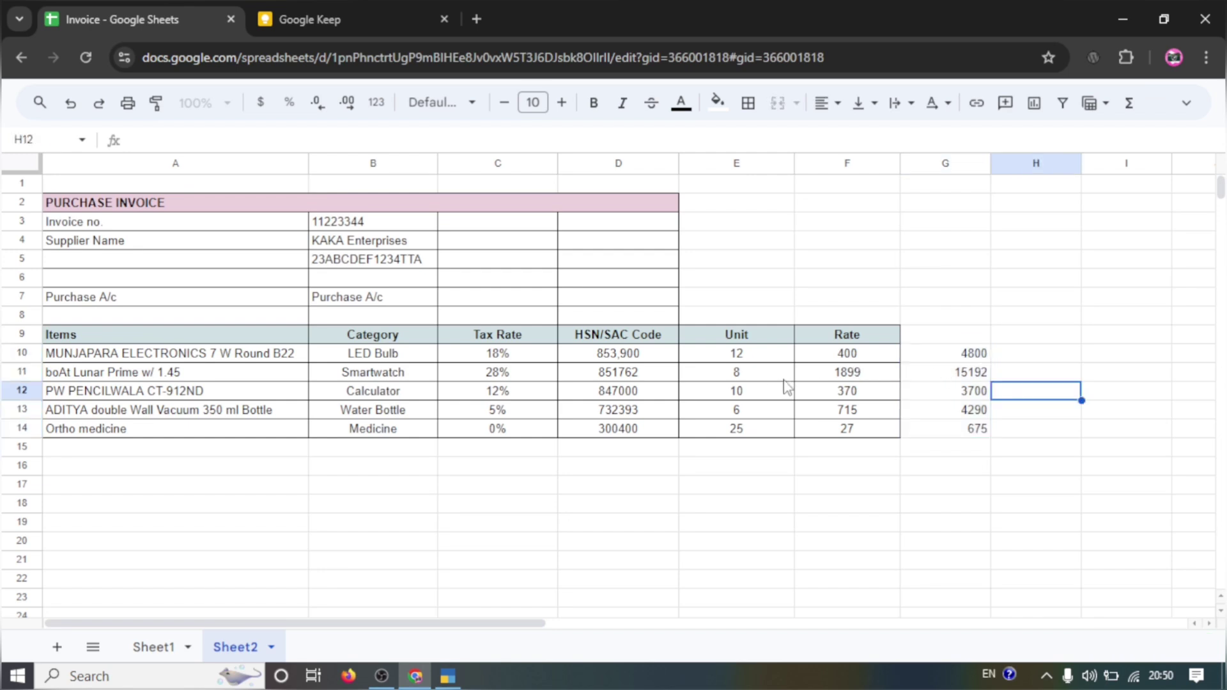
Check the sum of the amounts in G10:G14, and switch to TallyPrime and close the tax analysis to compare it with the voucher
{"action": "left_click_drag", "start_coordinate": [972, 355], "coordinate": [976, 440]}
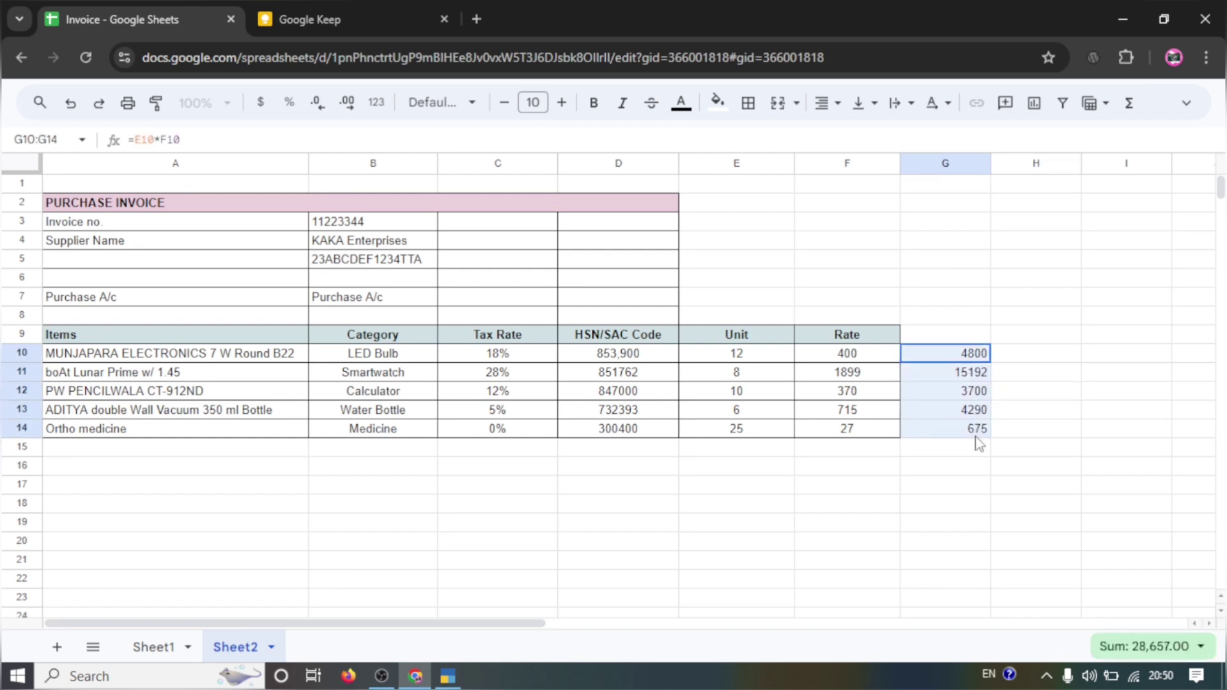
{"action": "left_click", "coordinate": [1028, 418]}
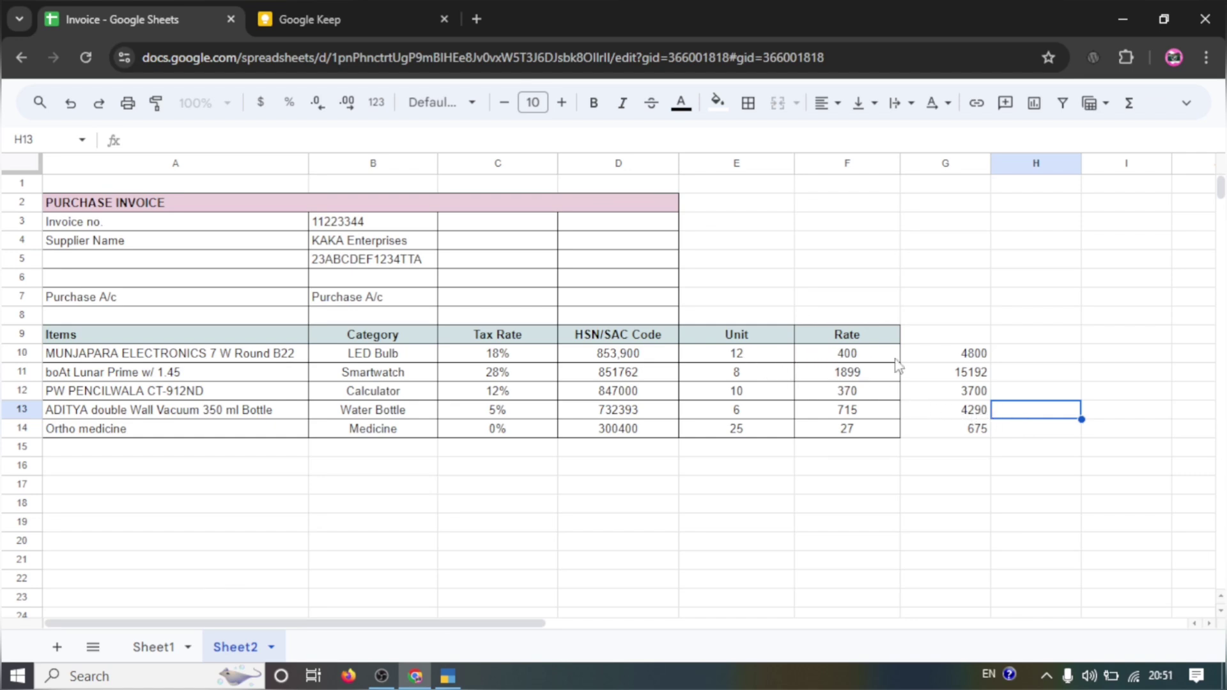
{"action": "left_click", "coordinate": [1018, 355]}
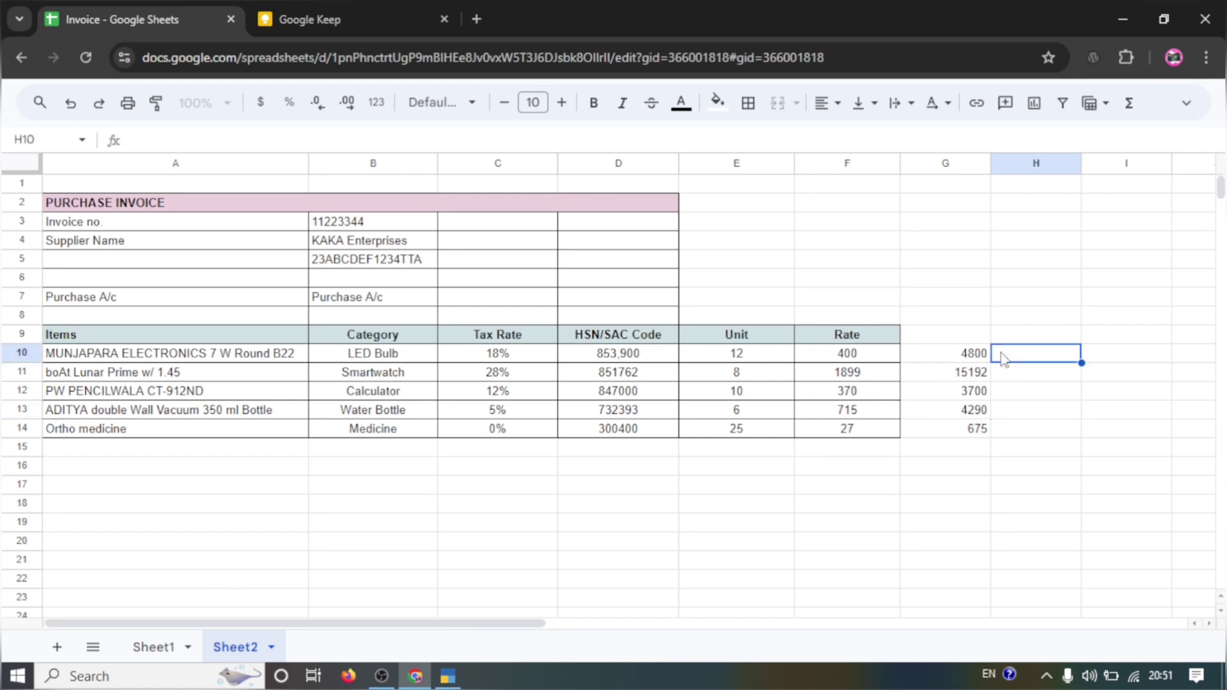
{"action": "left_click", "coordinate": [448, 677]}
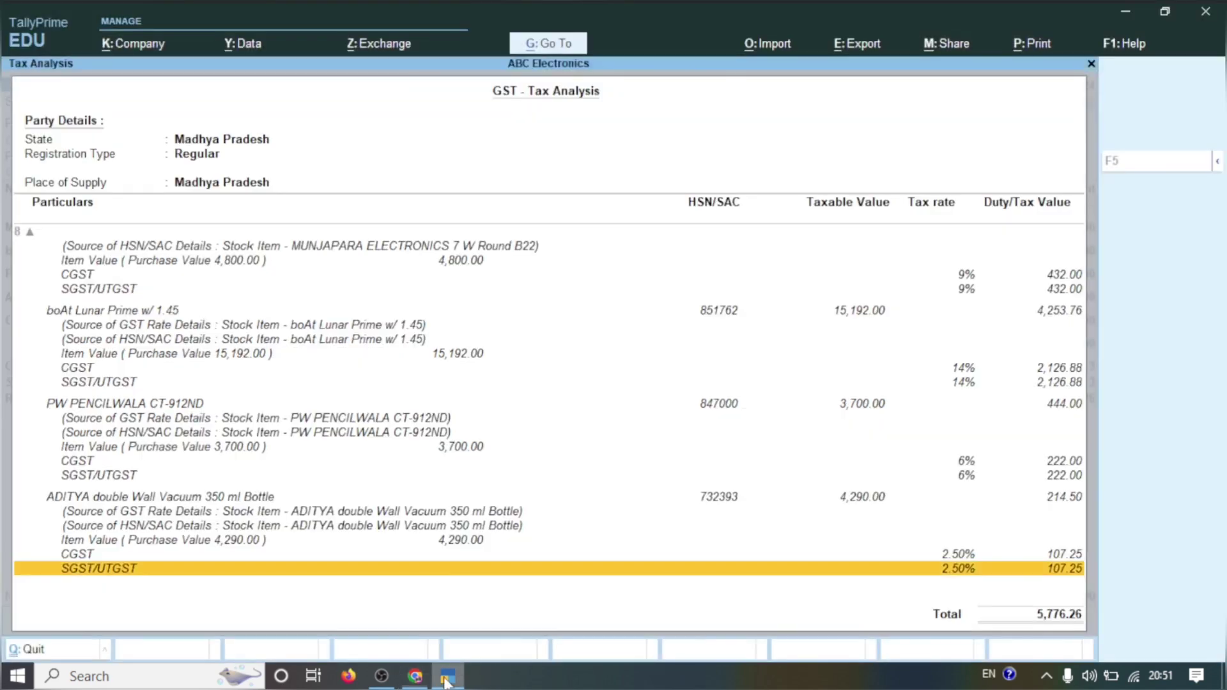
{"action": "key", "text": "Escape"}
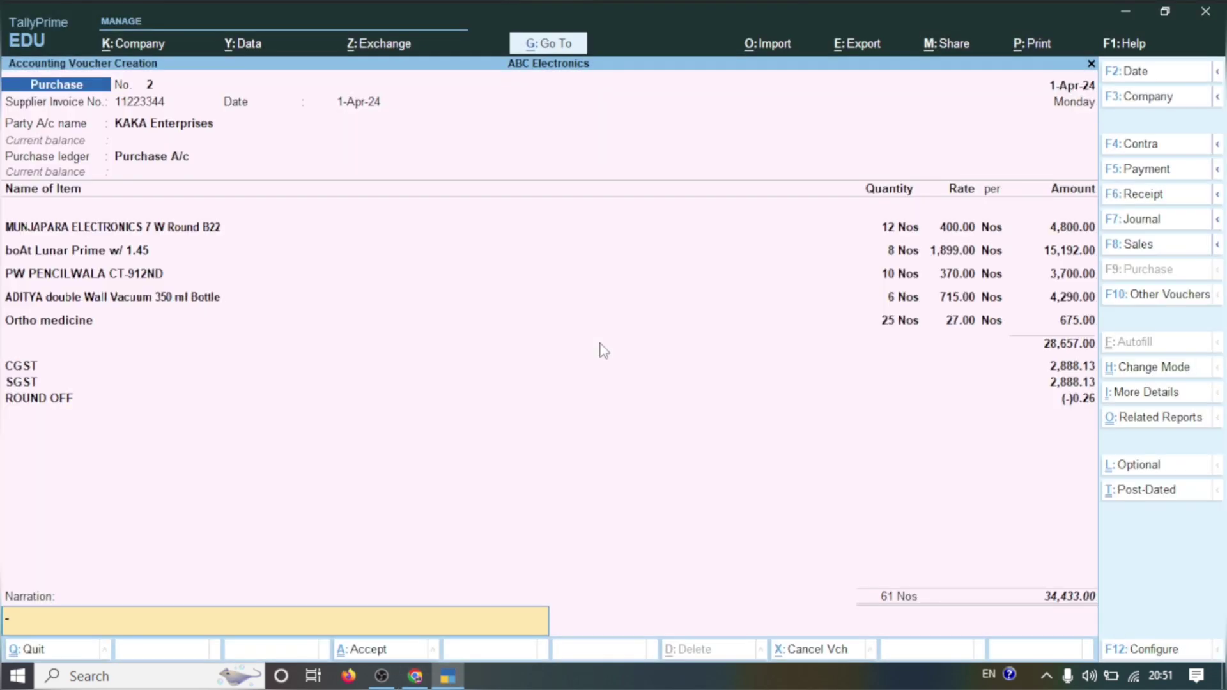
Back in the Google Sheets invoice, calculate the first item's tax in H10 as =G10*C10 and autofill the formula through H14
{"action": "left_click", "coordinate": [416, 677]}
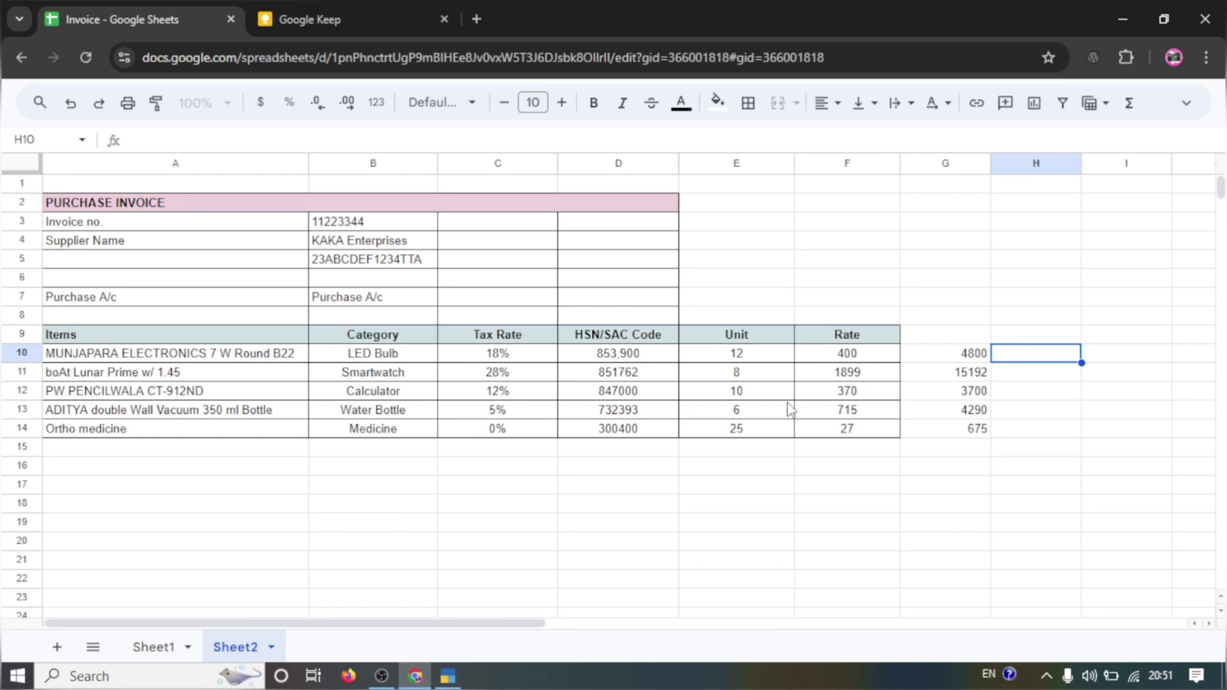
{"action": "type", "text": "="}
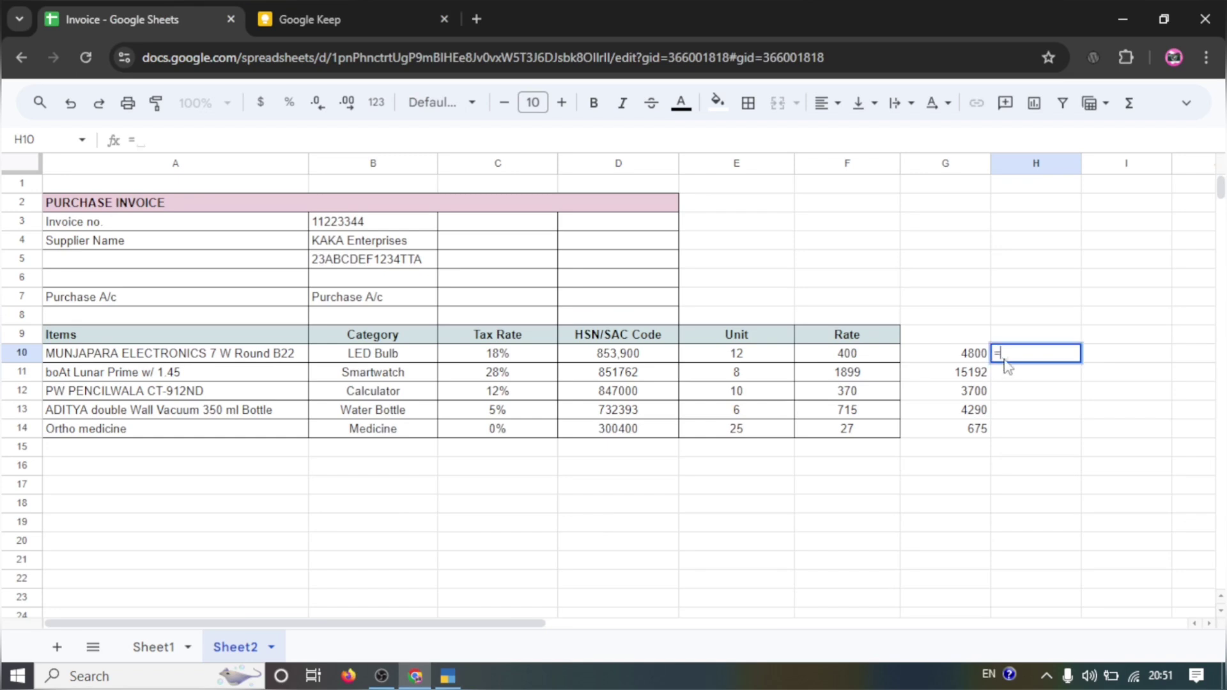
{"action": "left_click", "coordinate": [966, 360]}
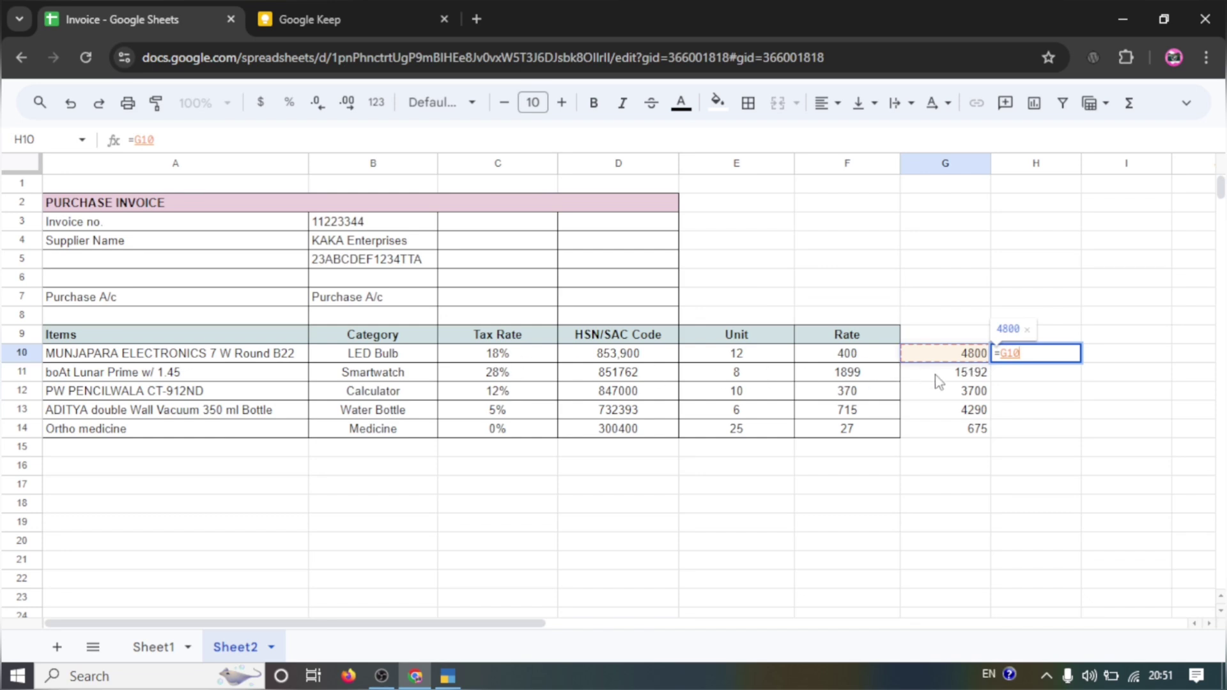
{"action": "type", "text": "*"}
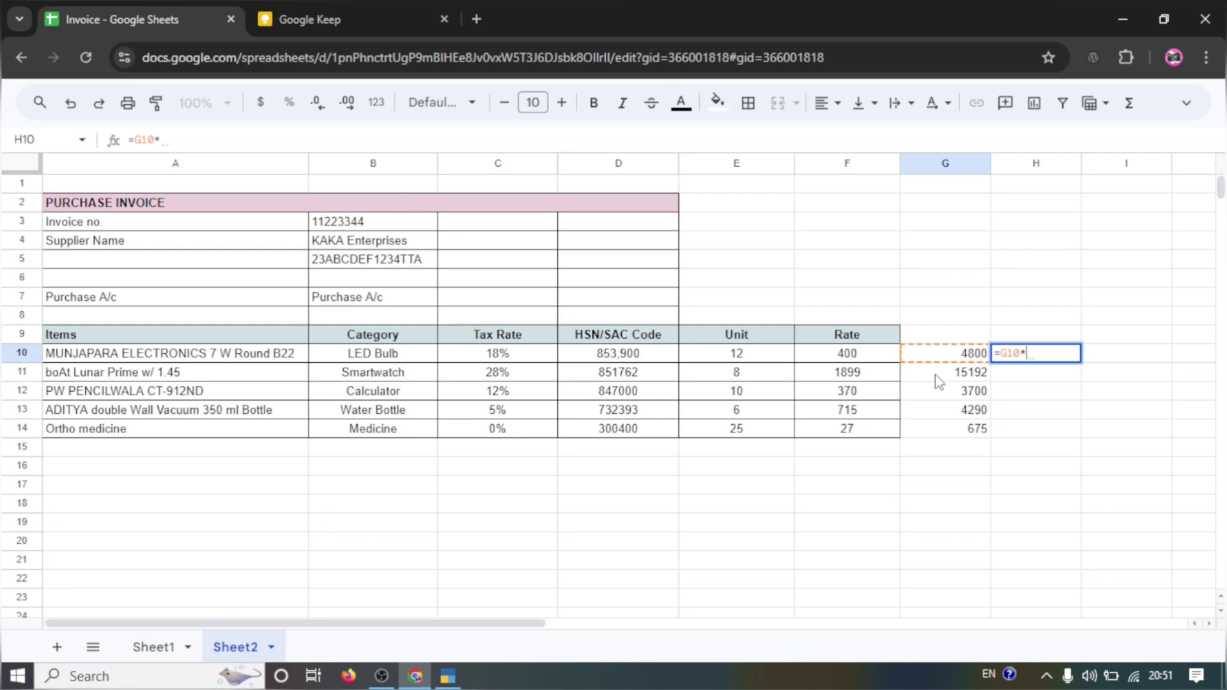
{"action": "left_click", "coordinate": [512, 356]}
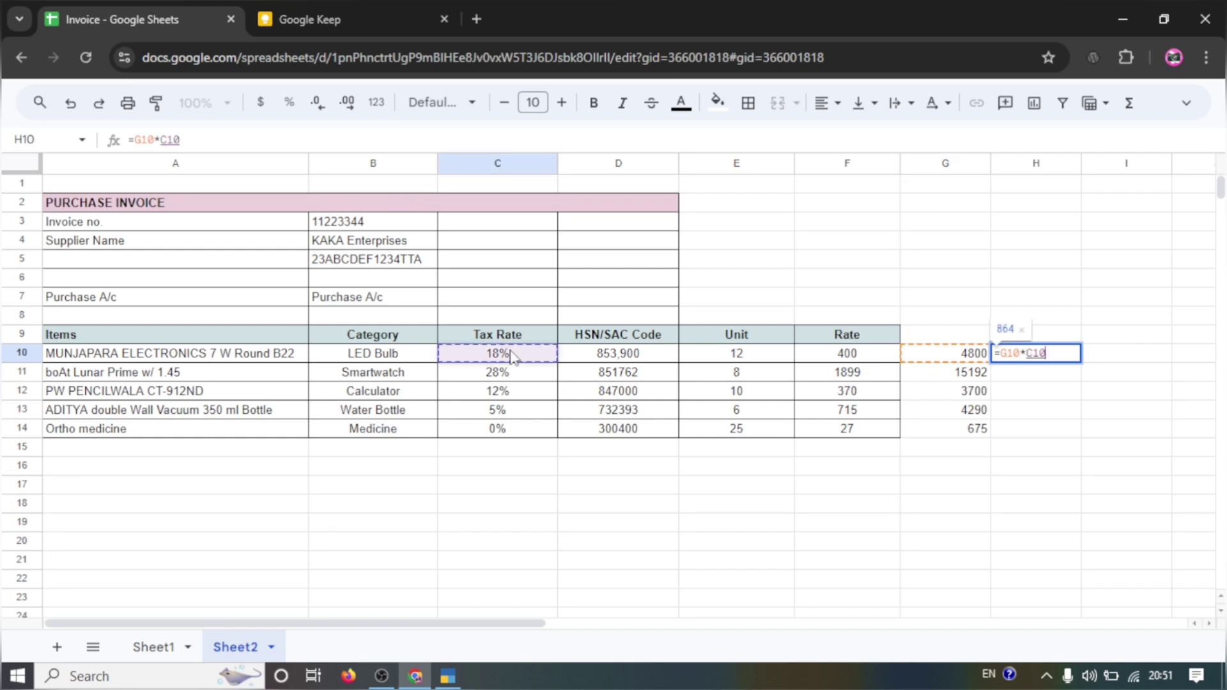
{"action": "key", "text": "Return"}
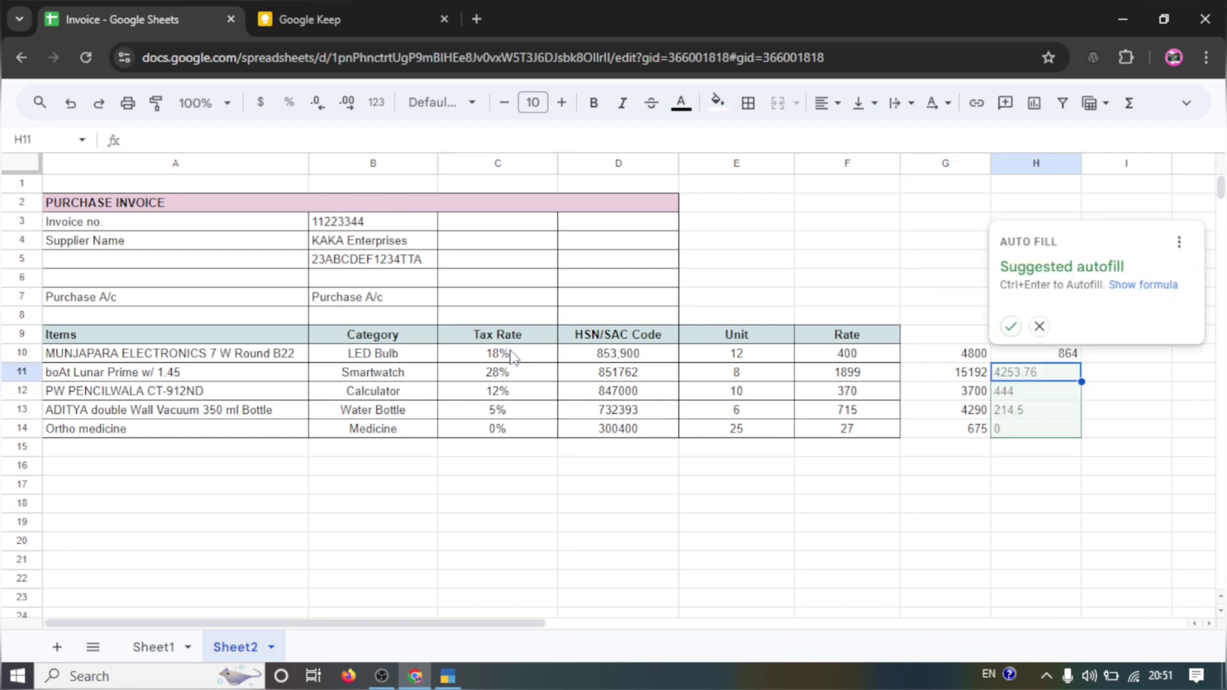
{"action": "left_click", "coordinate": [1011, 326]}
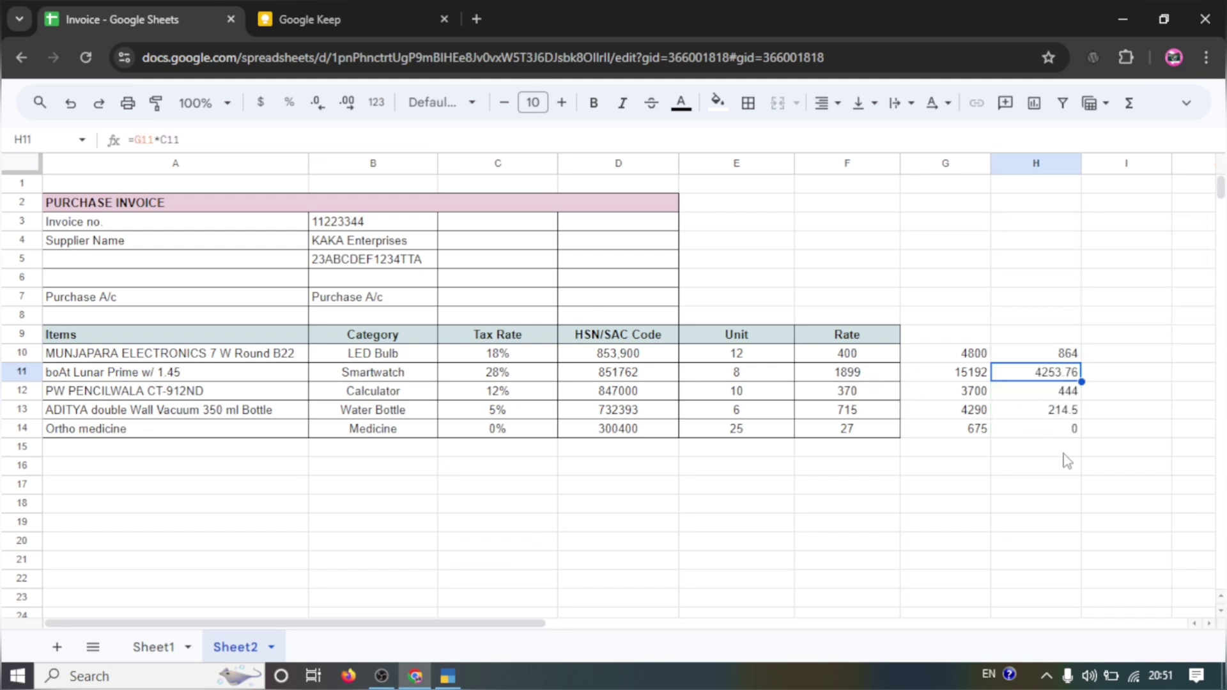
Glance at the voucher in TallyPrime, and total the tax amounts in cell H16 of the sheet with =SUM(H10:H14)
{"action": "left_click", "coordinate": [1071, 484]}
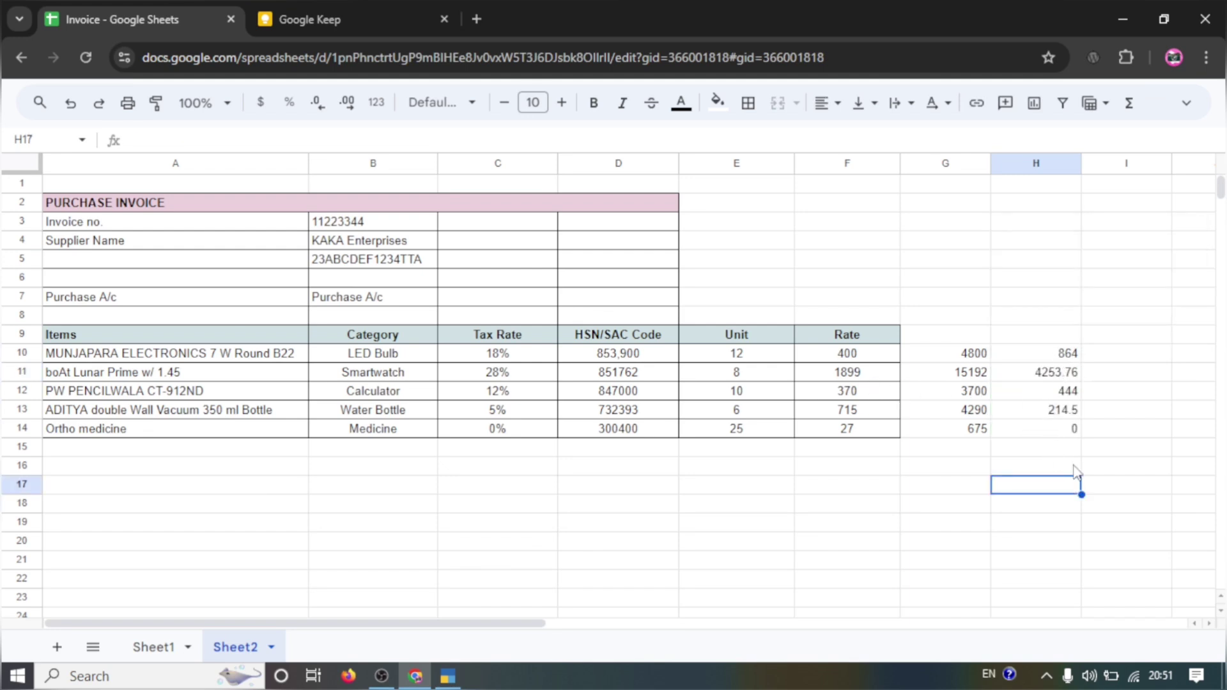
{"action": "left_click", "coordinate": [451, 676]}
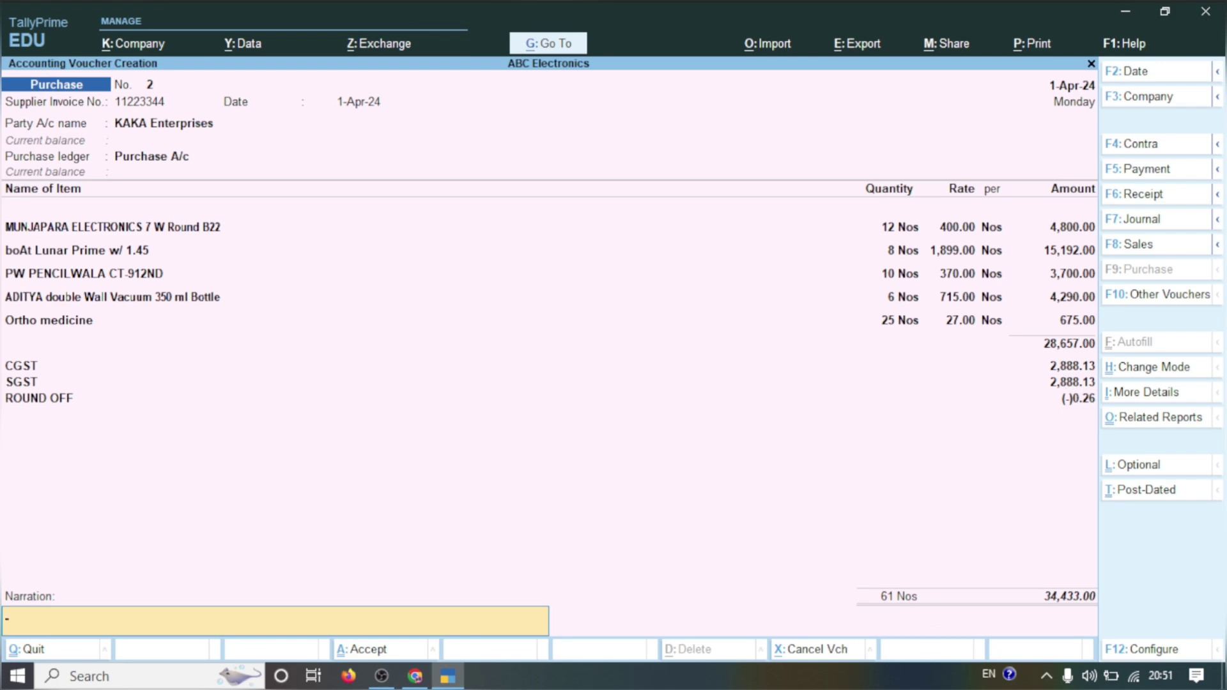
{"action": "left_click", "coordinate": [415, 676]}
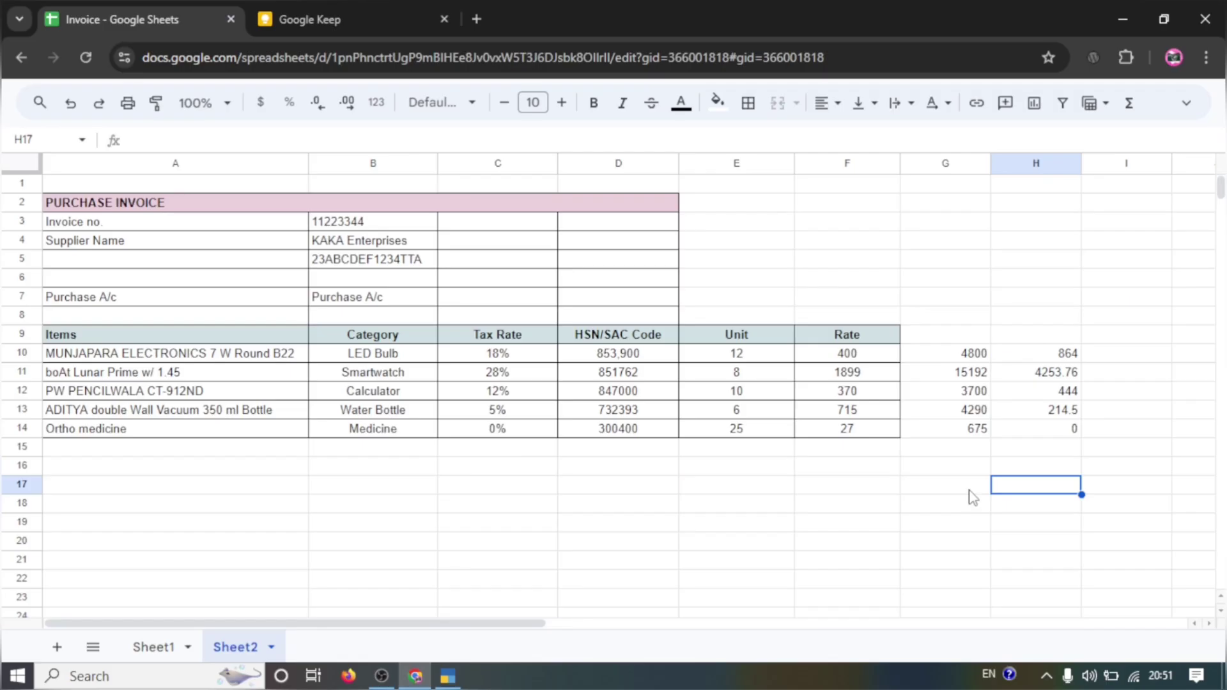
{"action": "left_click", "coordinate": [1061, 470]}
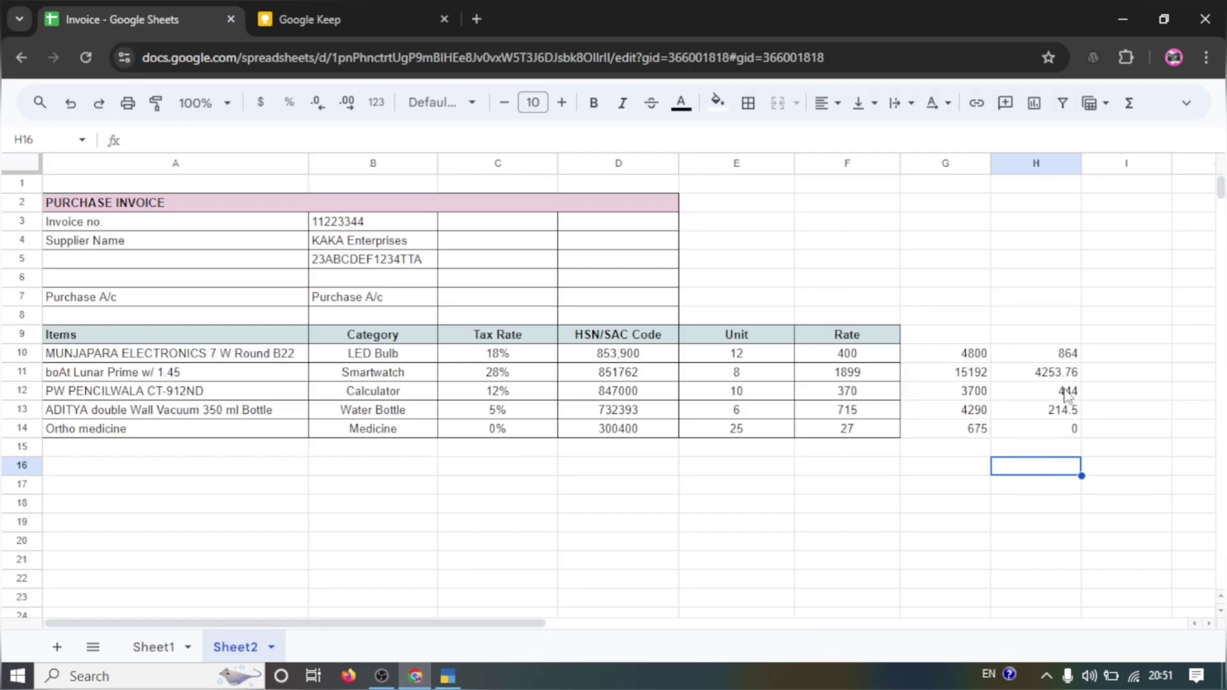
{"action": "type", "text": "="}
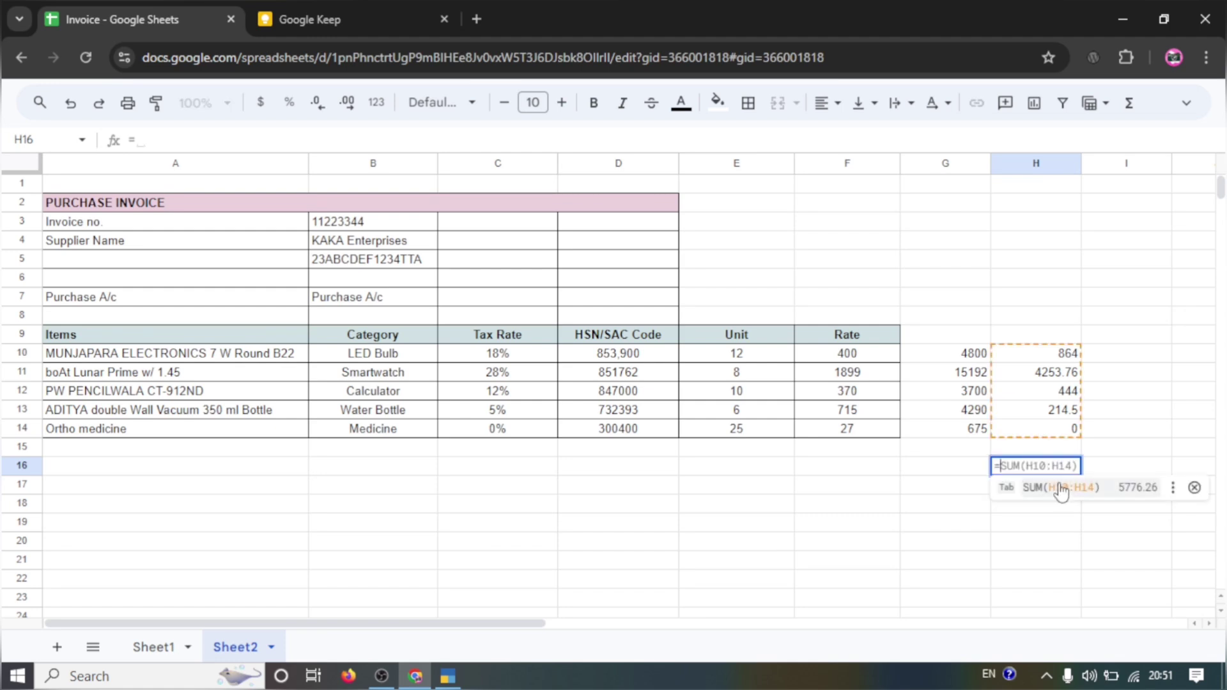
{"action": "left_click", "coordinate": [1018, 526]}
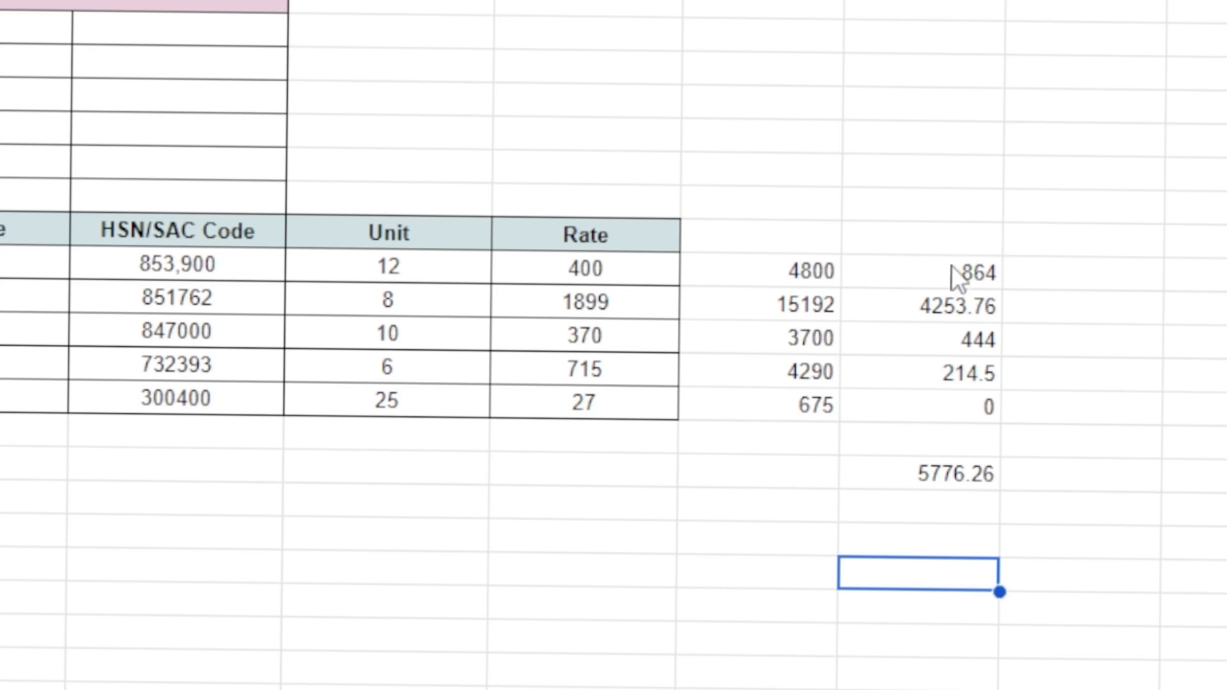
Examine the item tax amounts in column H and their total in H16 for comparison with the voucher's CGST and SGST
{"action": "left_click_drag", "start_coordinate": [960, 276], "coordinate": [970, 502]}
{"action": "left_click", "coordinate": [958, 502]}
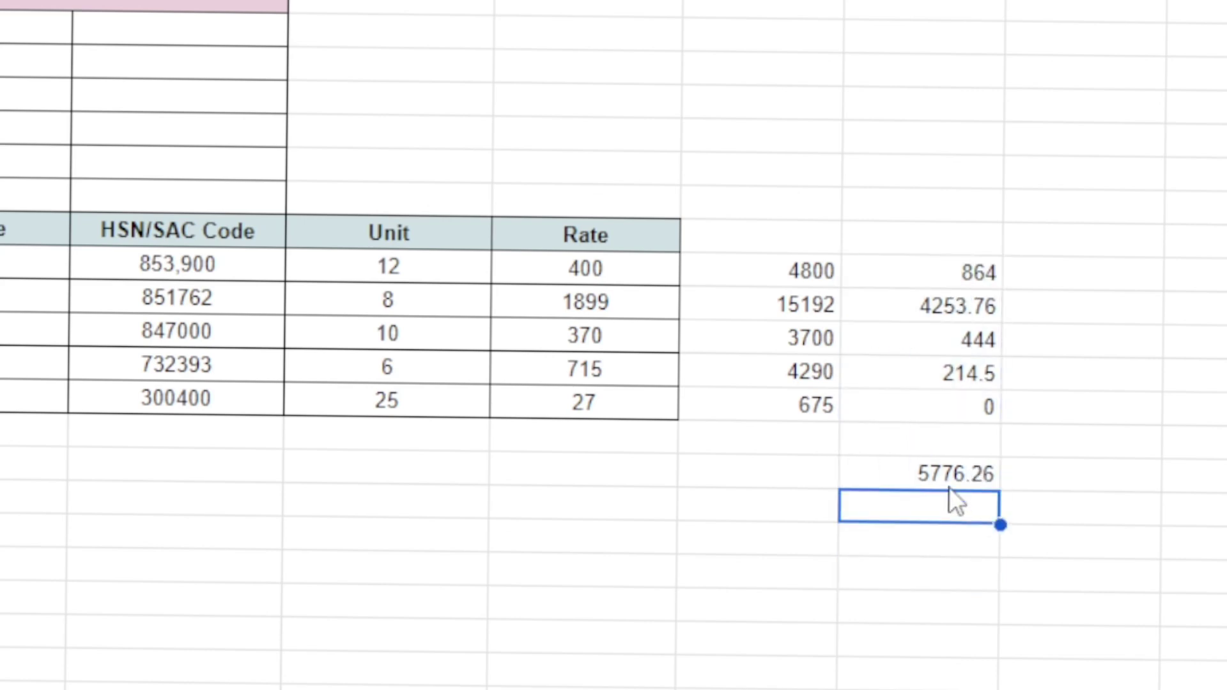
{"action": "left_click", "coordinate": [941, 481]}
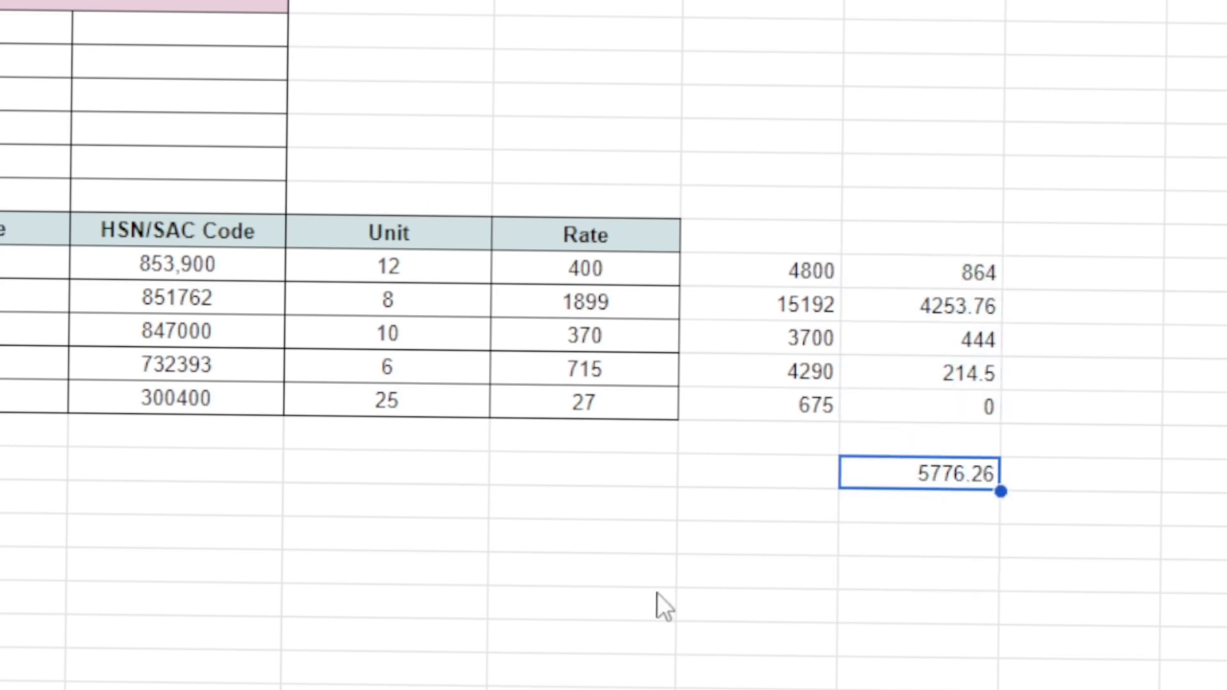
{"action": "left_click", "coordinate": [782, 515]}
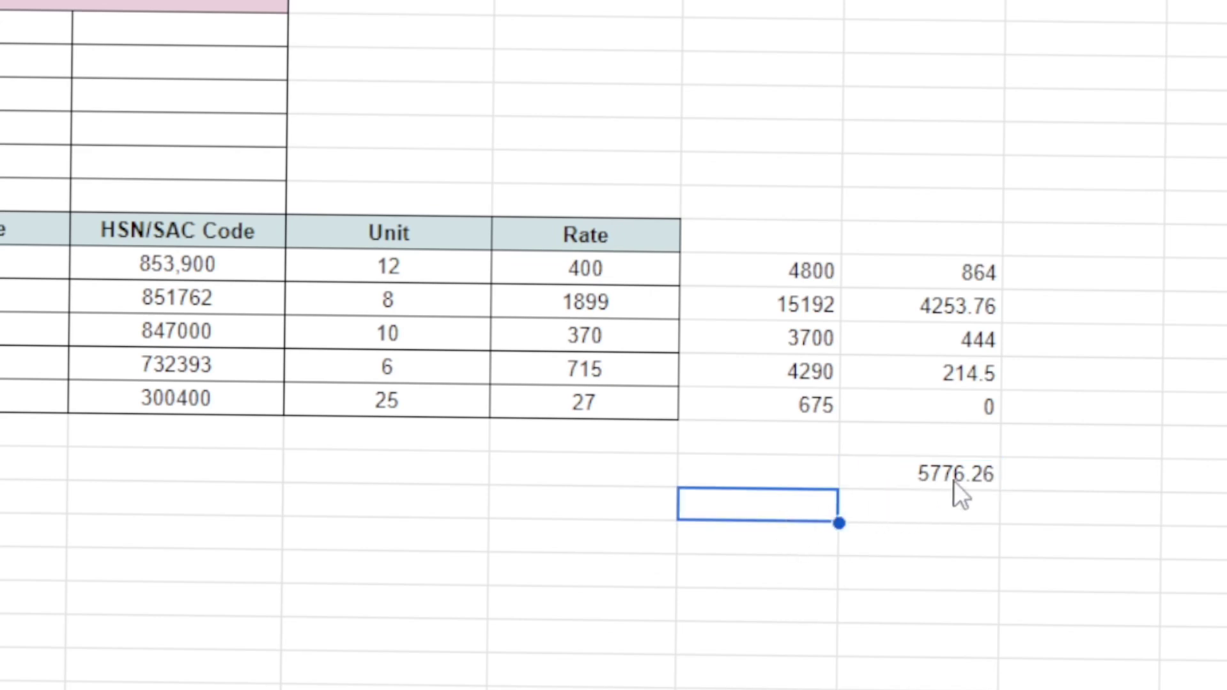
{"action": "left_click", "coordinate": [914, 488]}
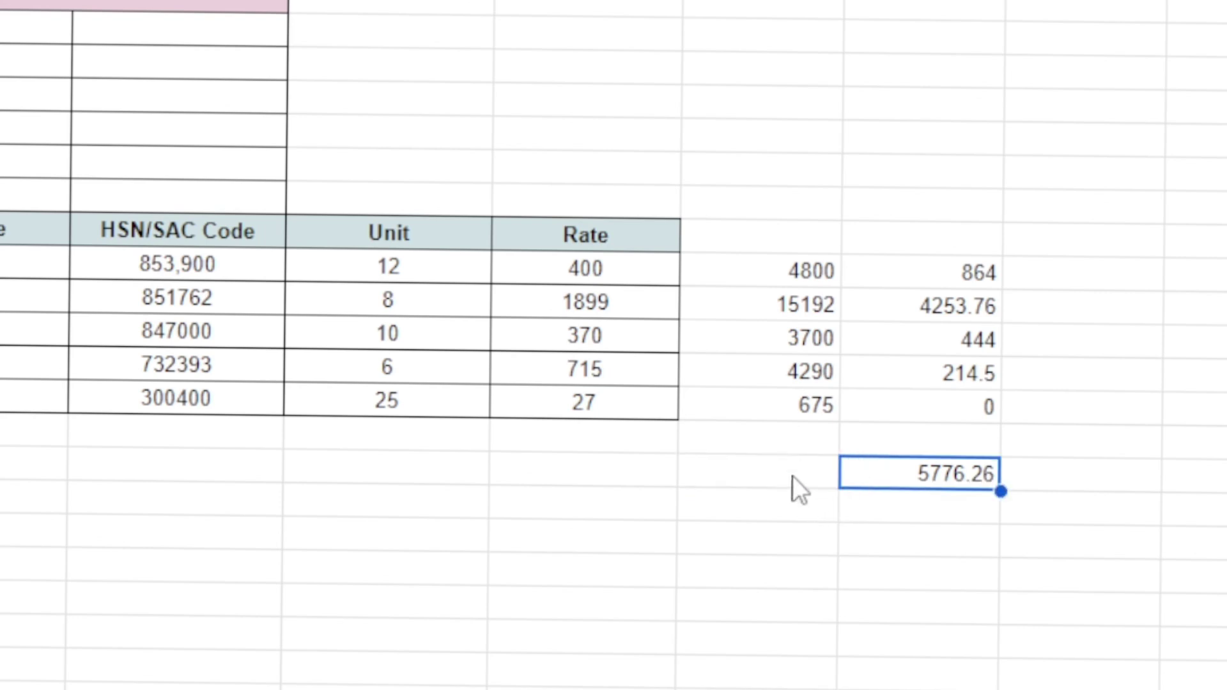
{"action": "left_click", "coordinate": [792, 475]}
{"action": "left_click", "coordinate": [925, 476]}
{"action": "left_click", "coordinate": [786, 481]}
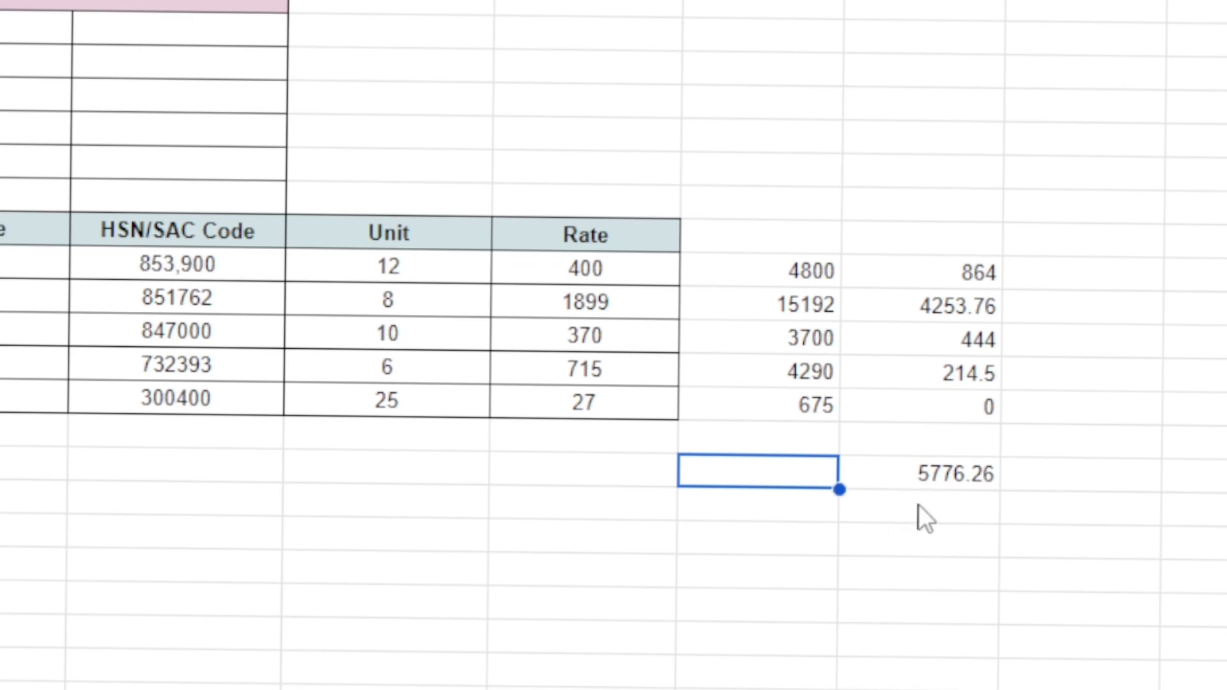
Halve the total tax from H16 in cell G17 with =H16/2 to get the CGST and SGST share
{"action": "left_click", "coordinate": [955, 483]}
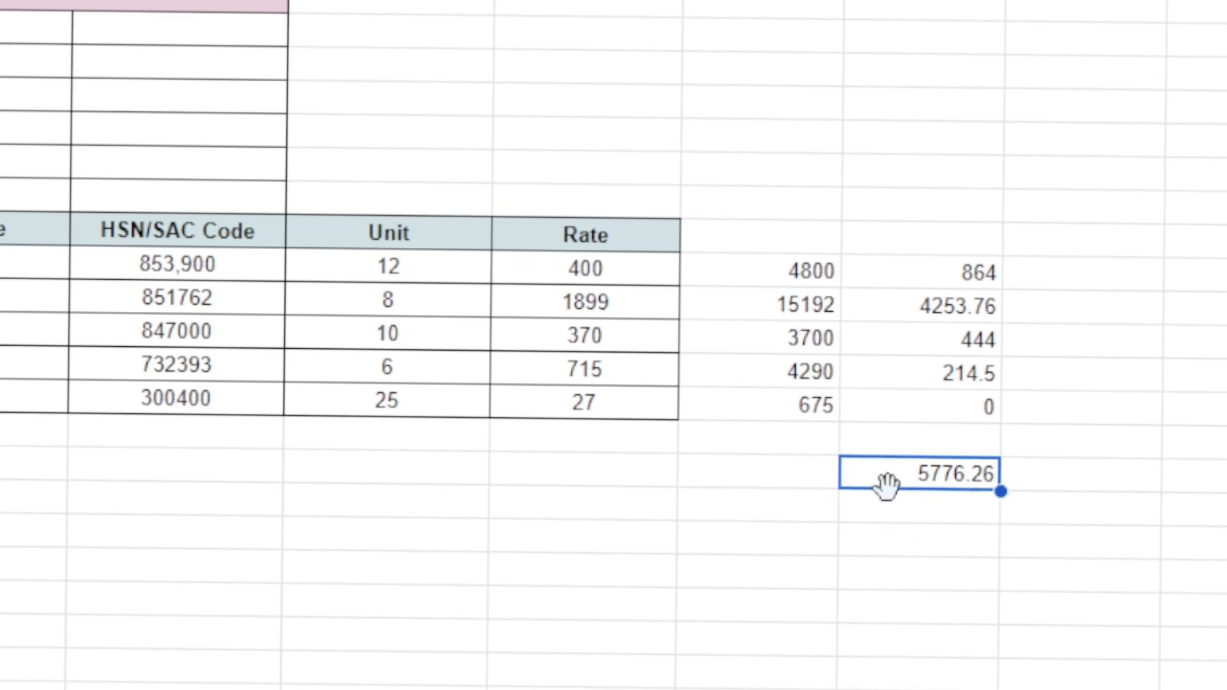
{"action": "left_click", "coordinate": [791, 515]}
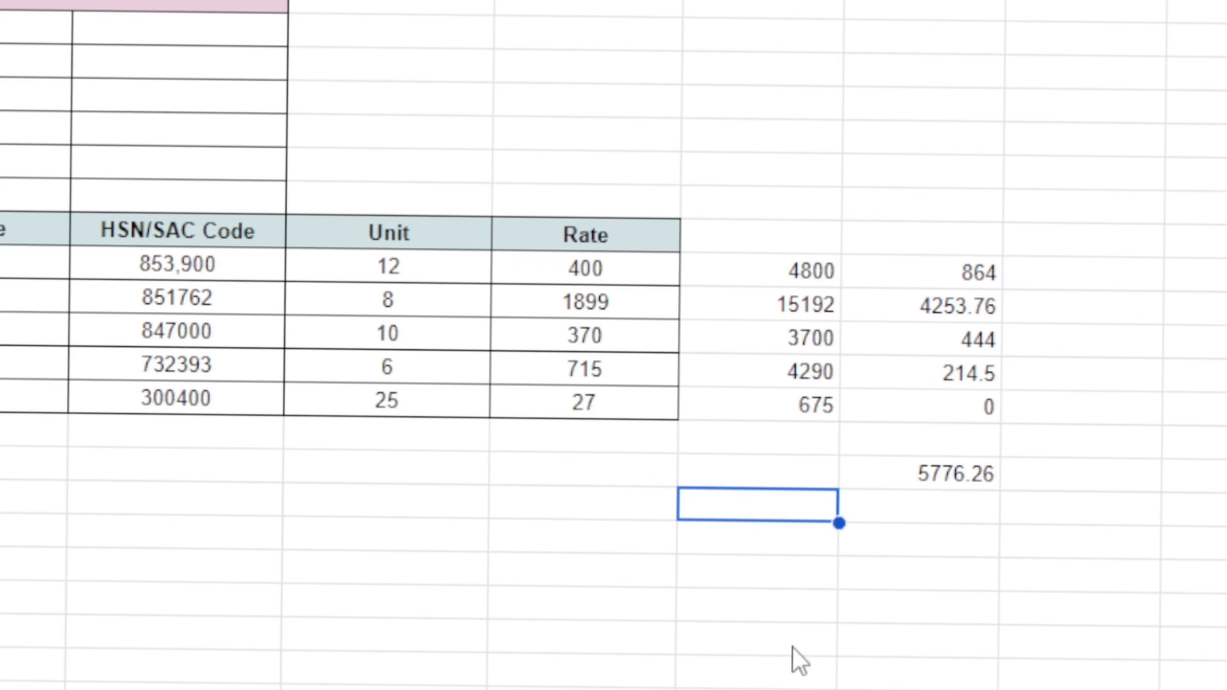
{"action": "type", "text": "="}
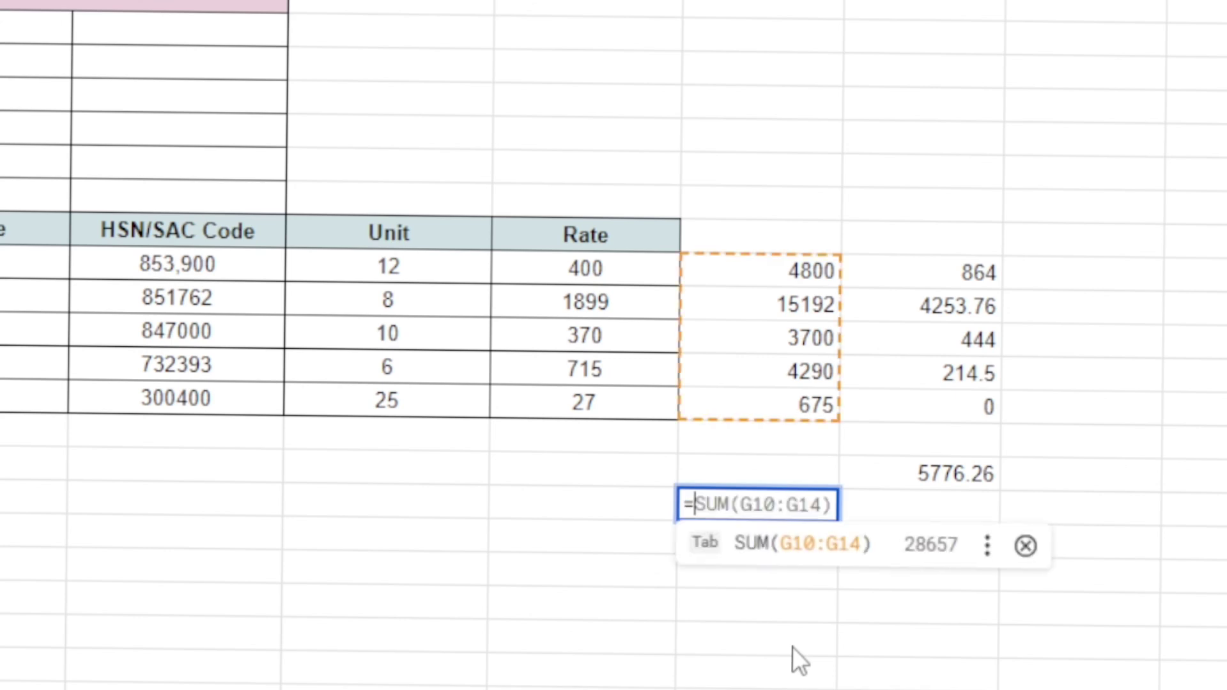
{"action": "left_click", "coordinate": [930, 476]}
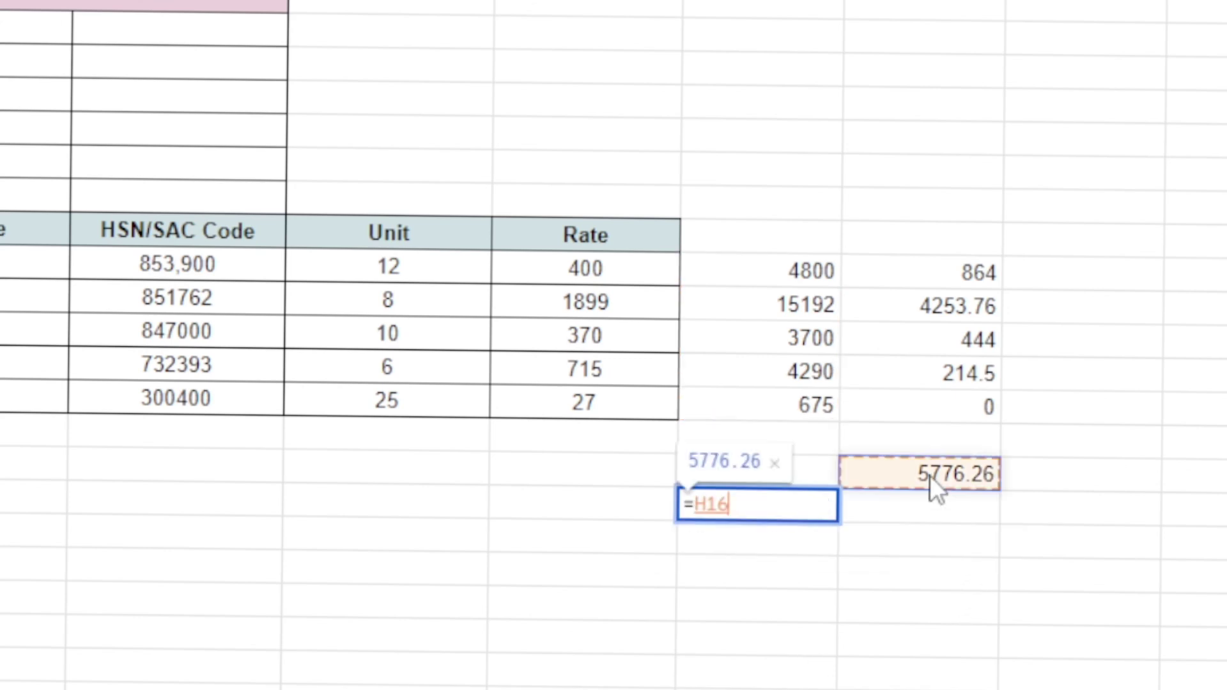
{"action": "type", "text": "/"}
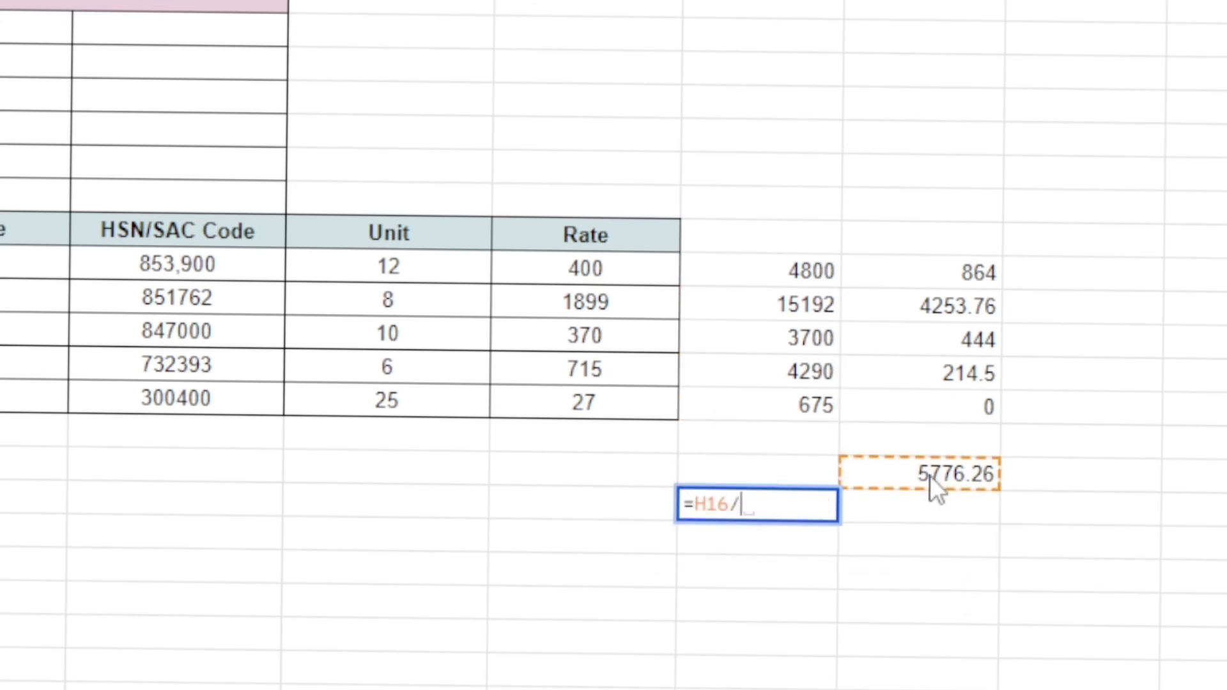
{"action": "type", "text": "2"}
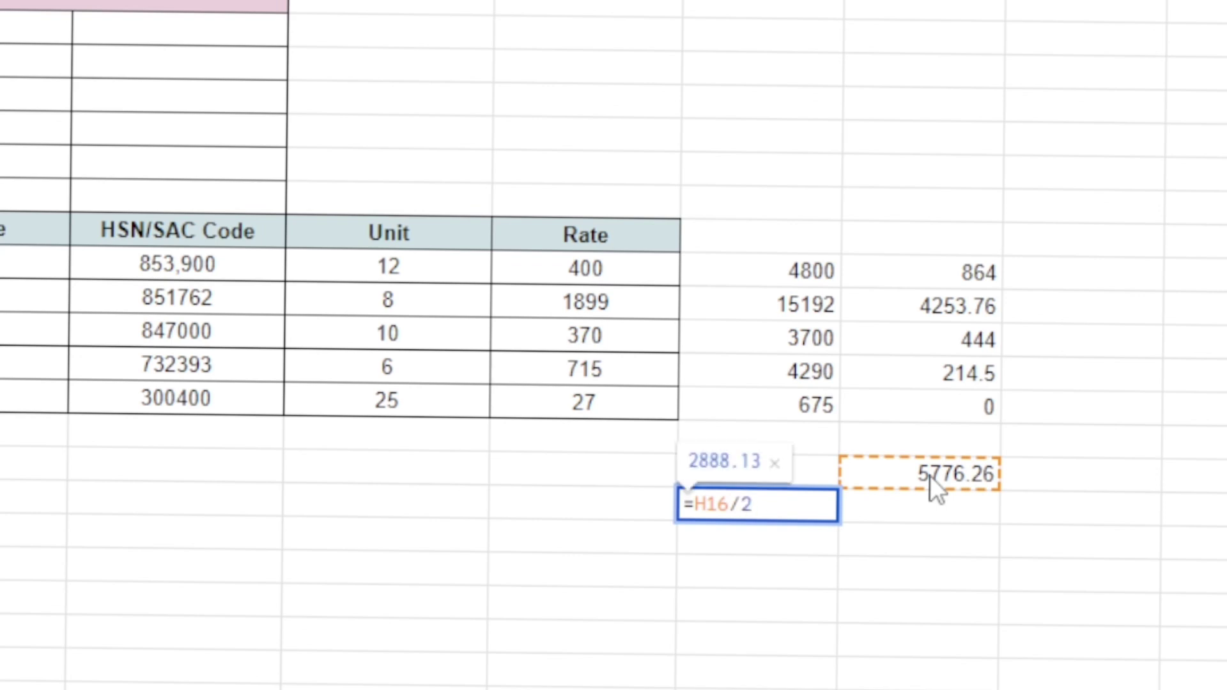
{"action": "key", "text": "Return"}
{"action": "left_click", "coordinate": [859, 573]}
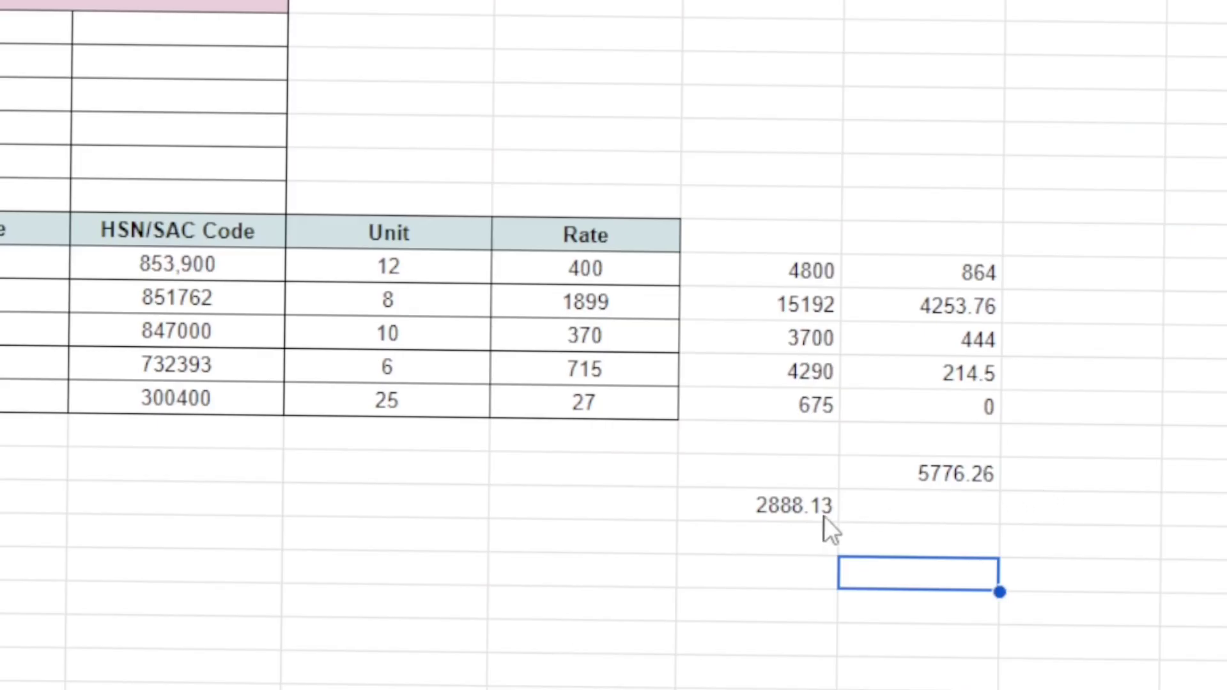
{"action": "left_click", "coordinate": [811, 512]}
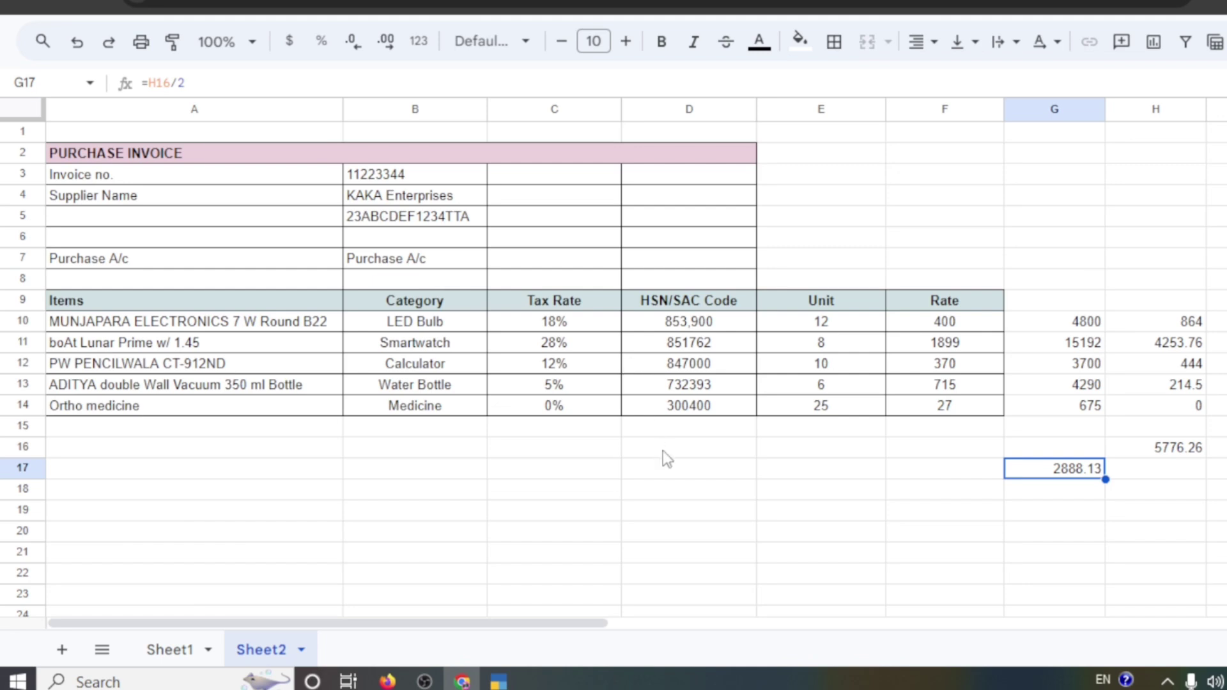
Switch to TallyPrime, accept the KAKA Enterprises purchase voucher with the narration left blank, and return to the browser
{"action": "left_click", "coordinate": [499, 682]}
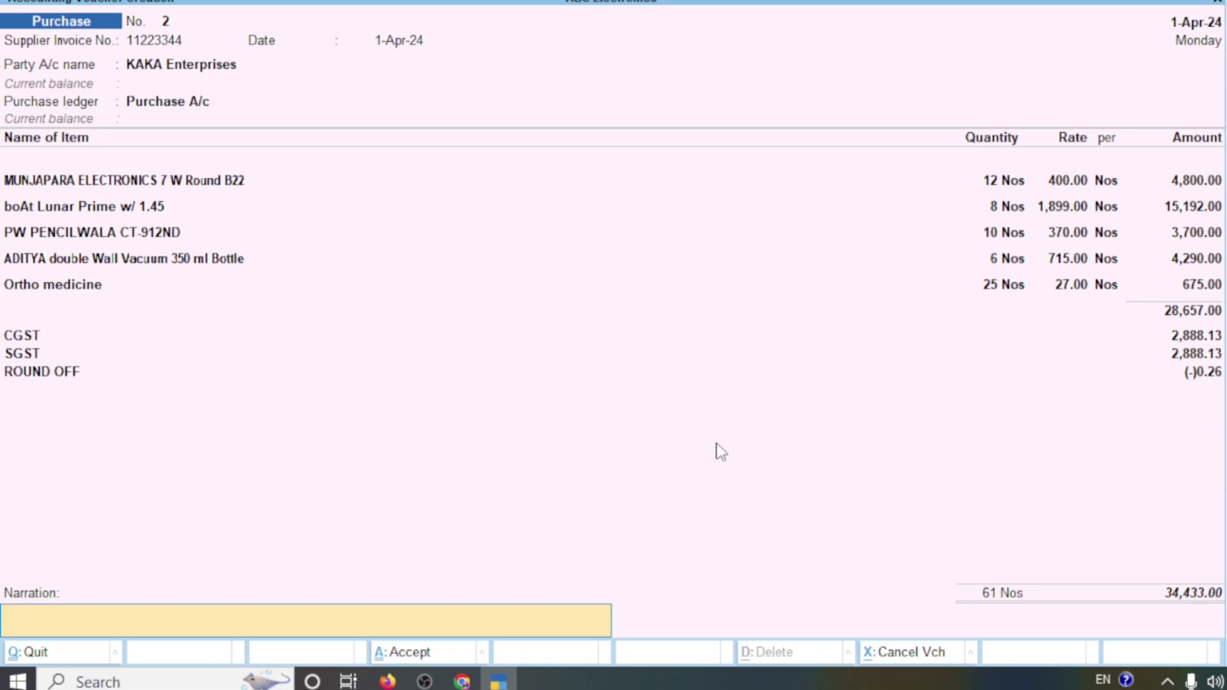
{"action": "key", "text": "Return"}
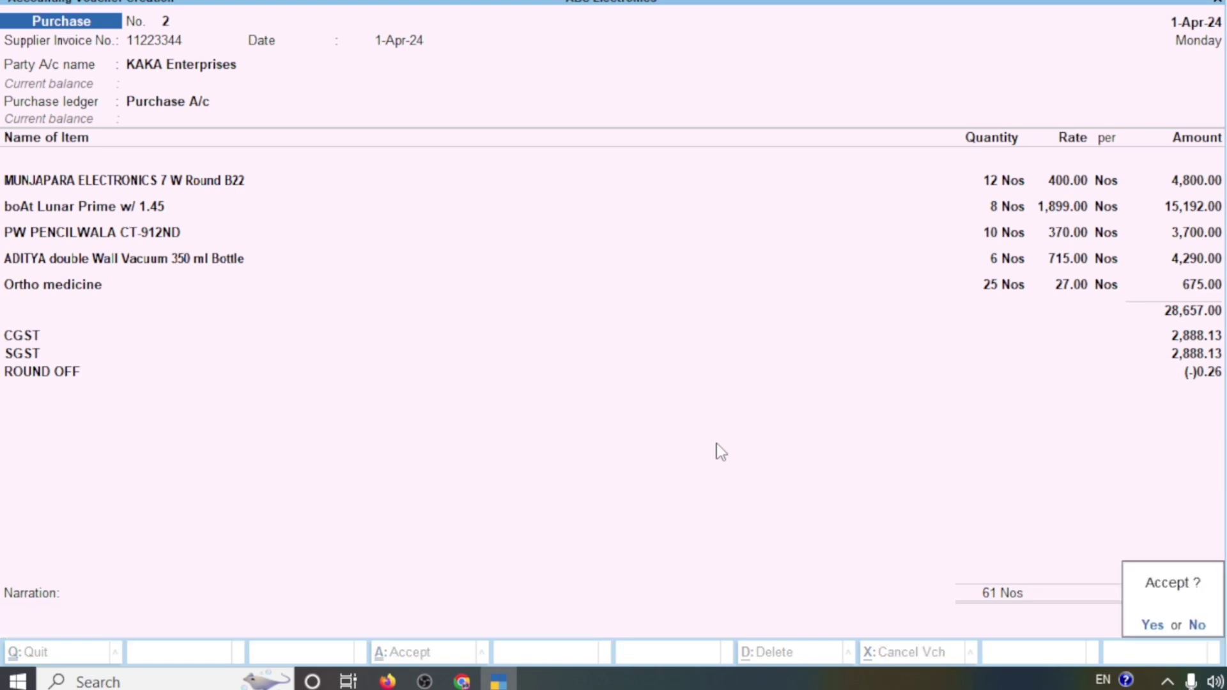
{"action": "key", "text": "y"}
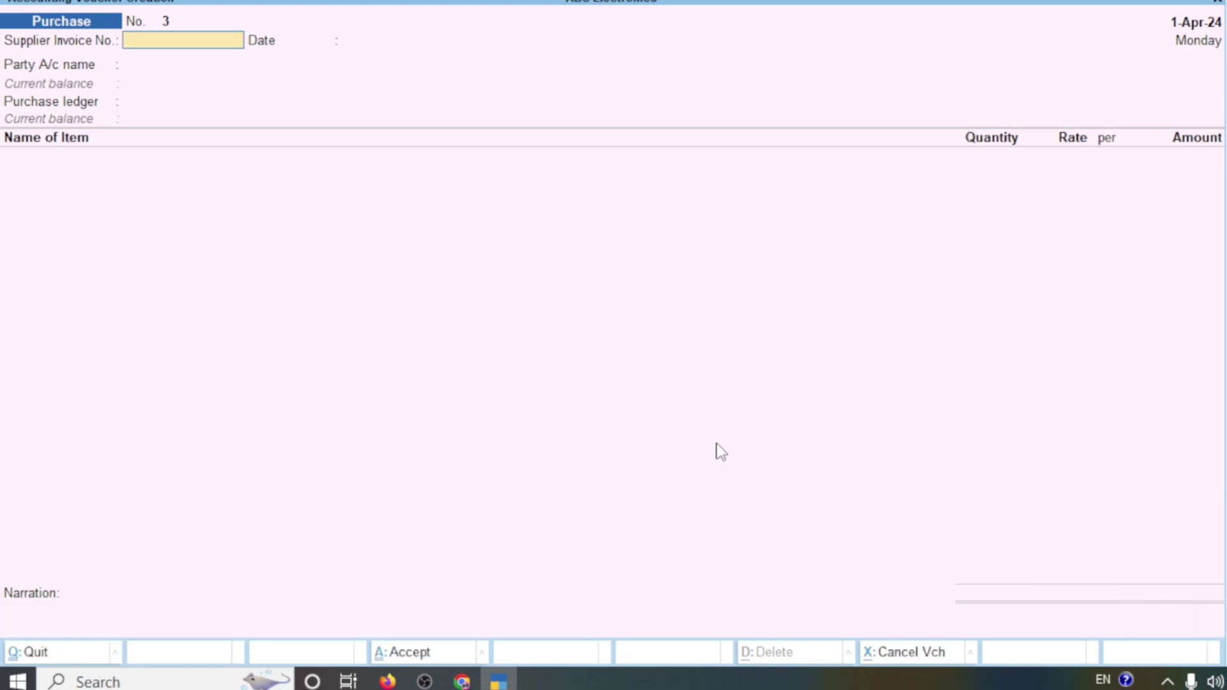
{"action": "left_click", "coordinate": [462, 682]}
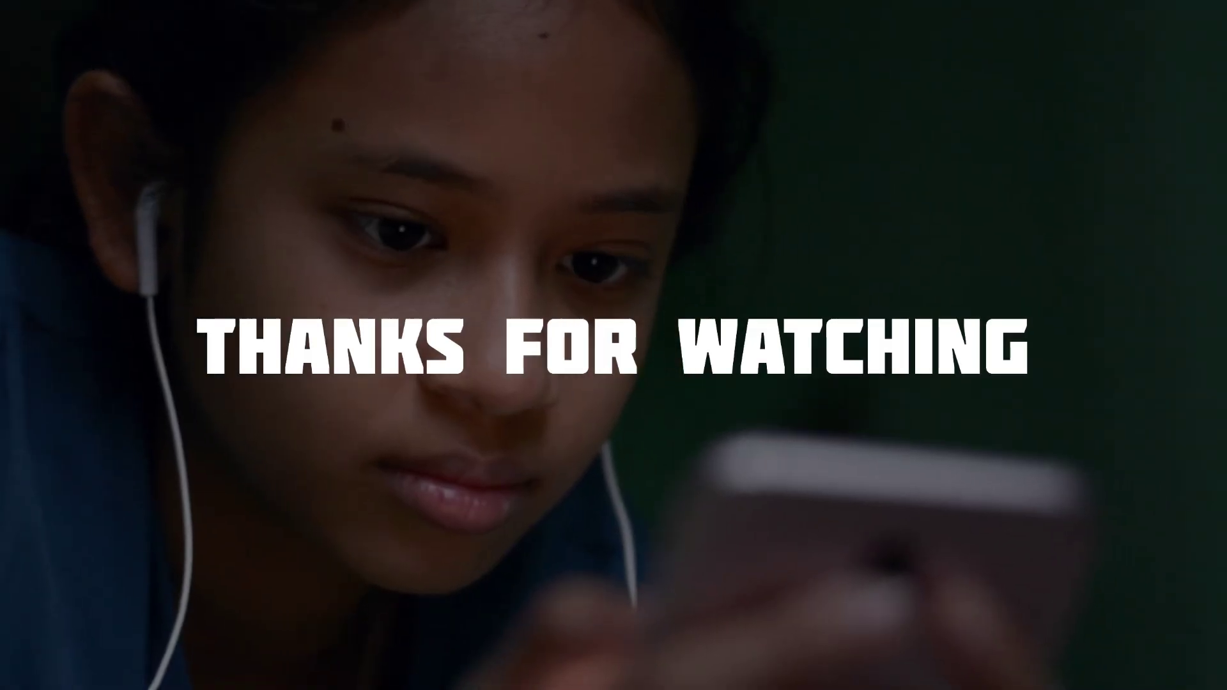